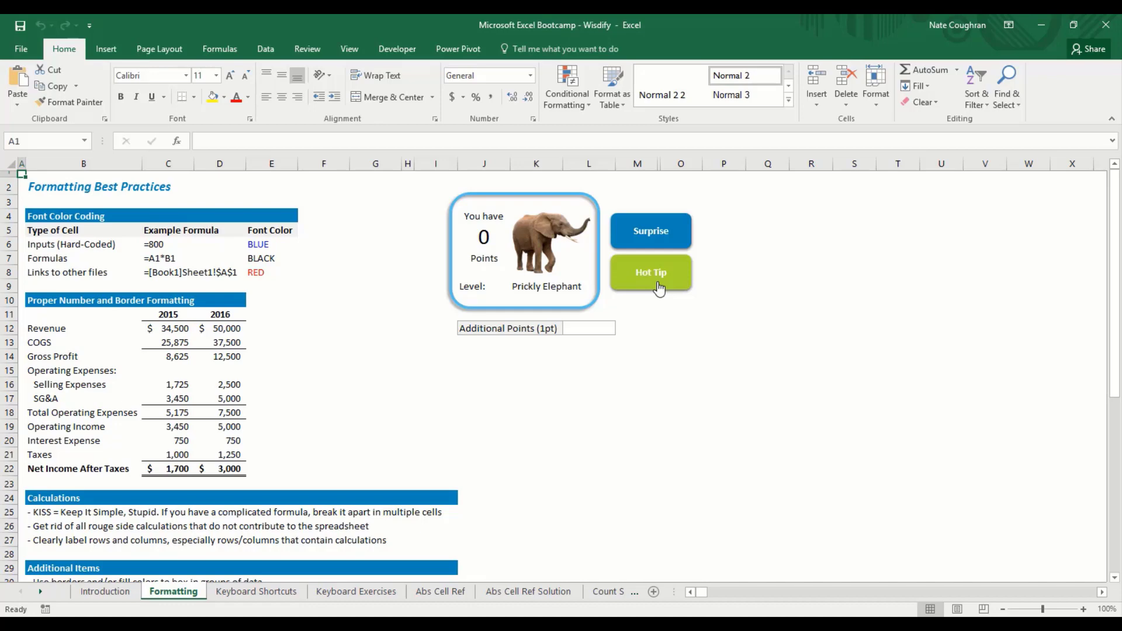
Step: View and close the Hot Tip on repeating the last action, then move to the Abs Cell Ref sheet
click(659, 288)
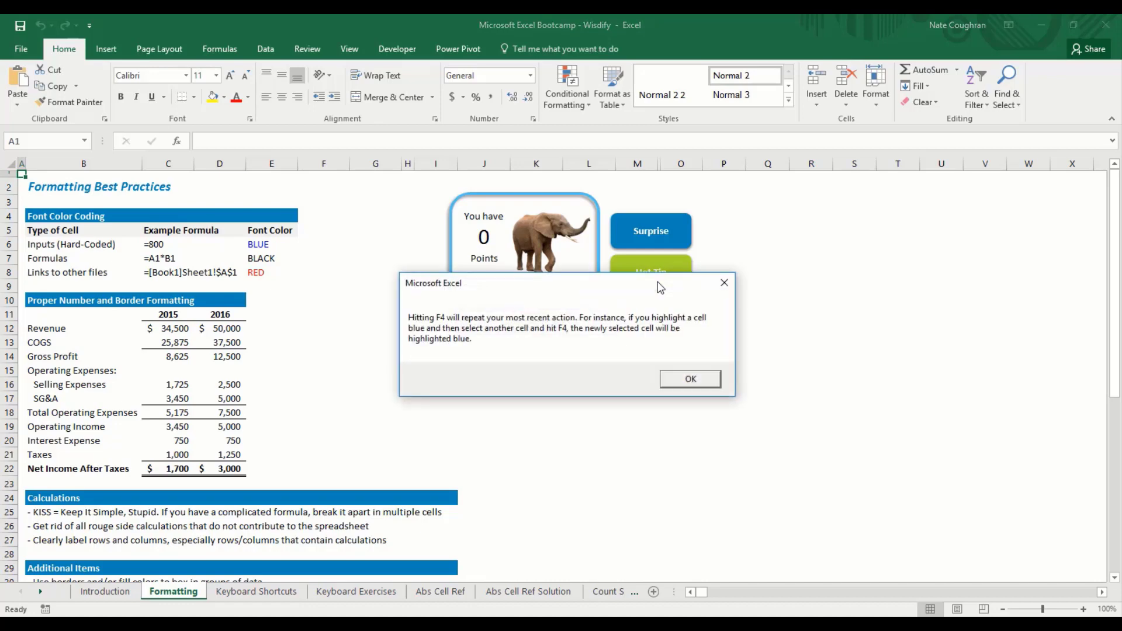
key(Return)
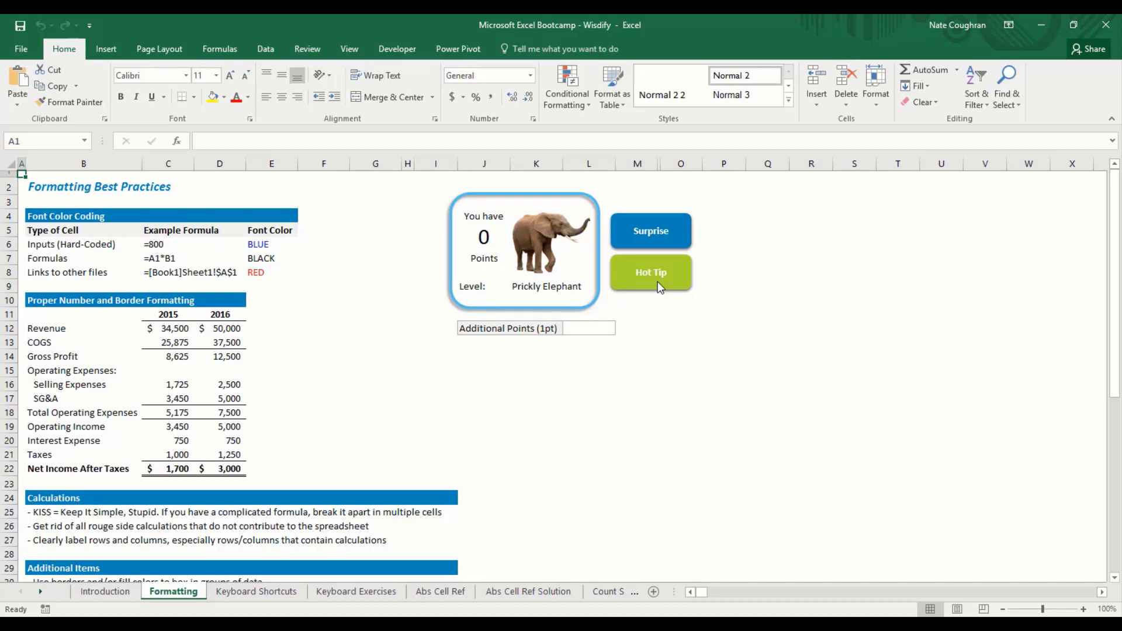
key(ctrl+Page_Down)
key(ctrl+Page_Down)
key(ctrl+Page_Down)
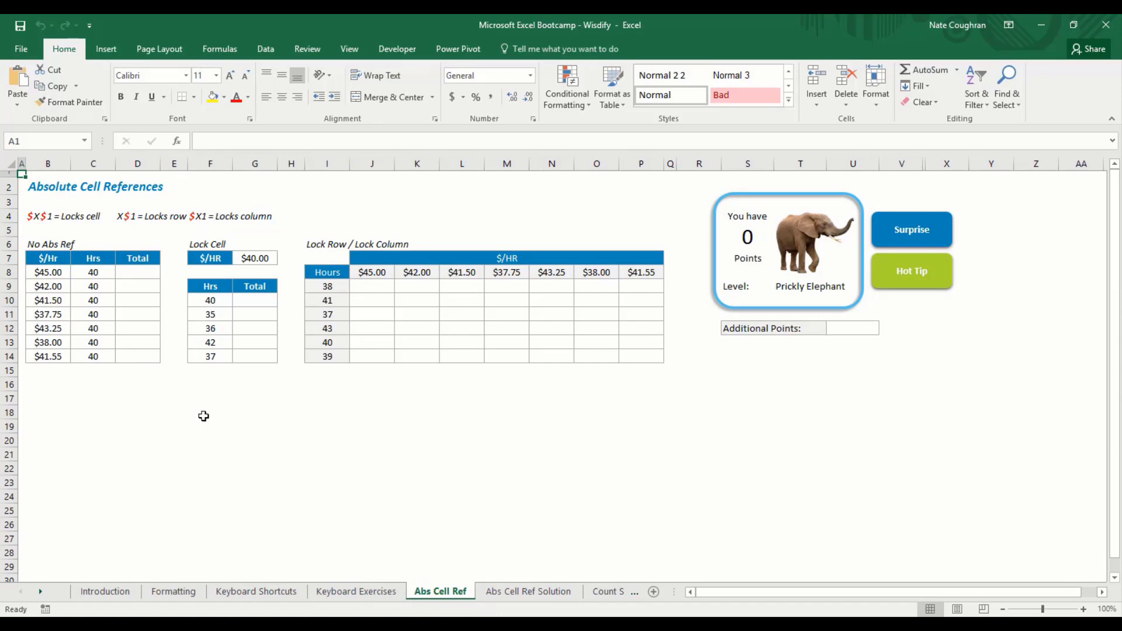
Step: Compare Abs Cell Ref with its Solution sheet, step through the Total cells, and return to A1
key(ctrl+Page_Down)
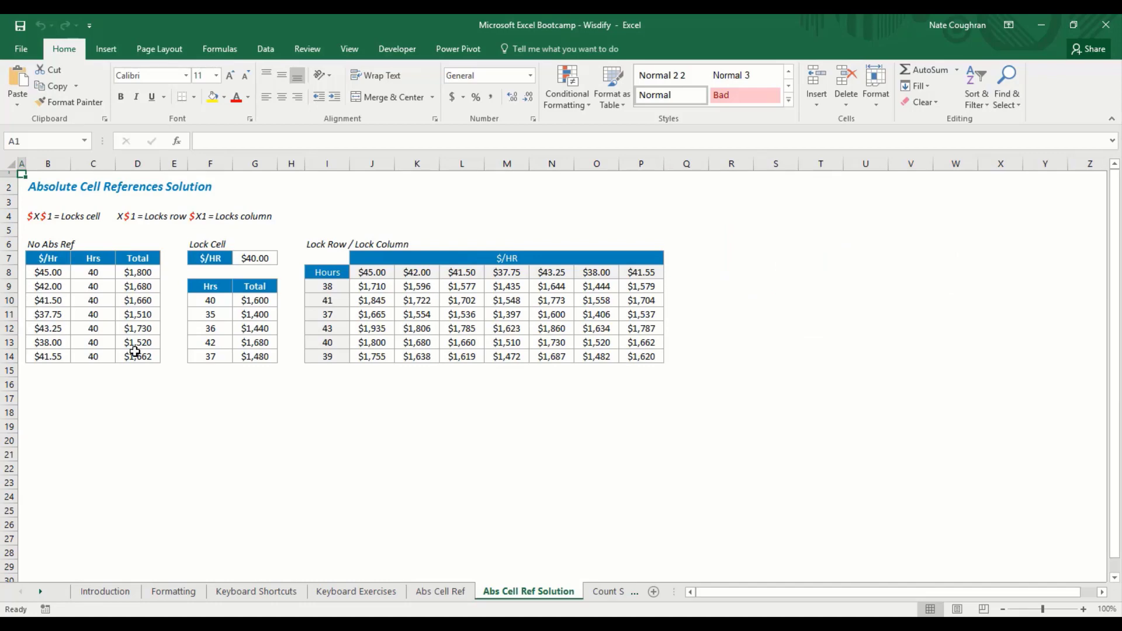
key(ctrl+Page_Up)
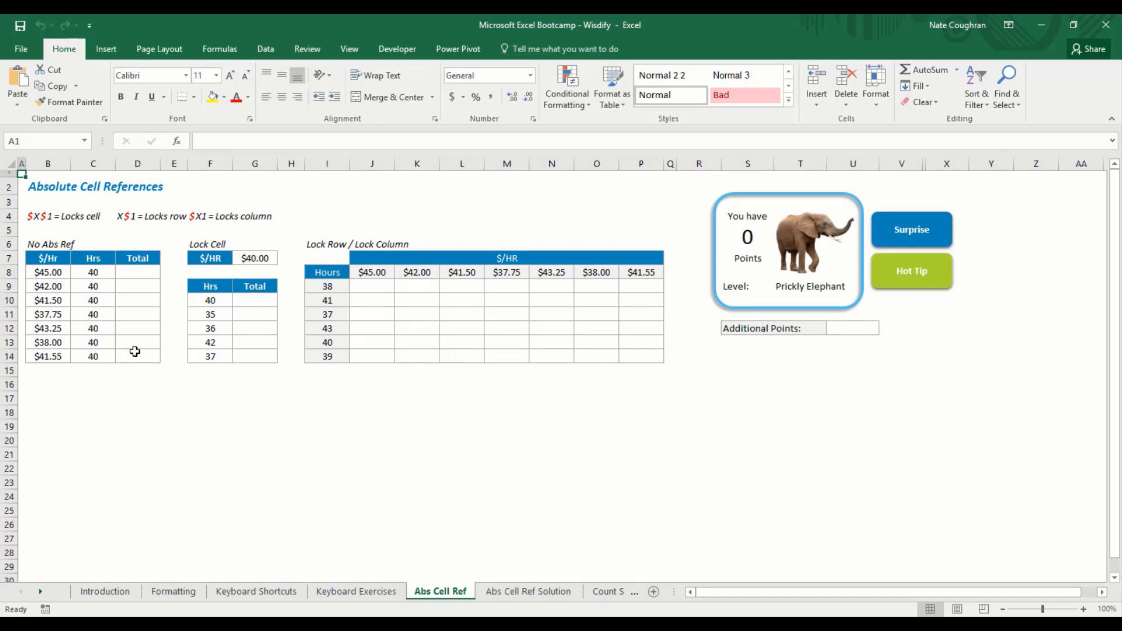
key(ctrl+Page_Down)
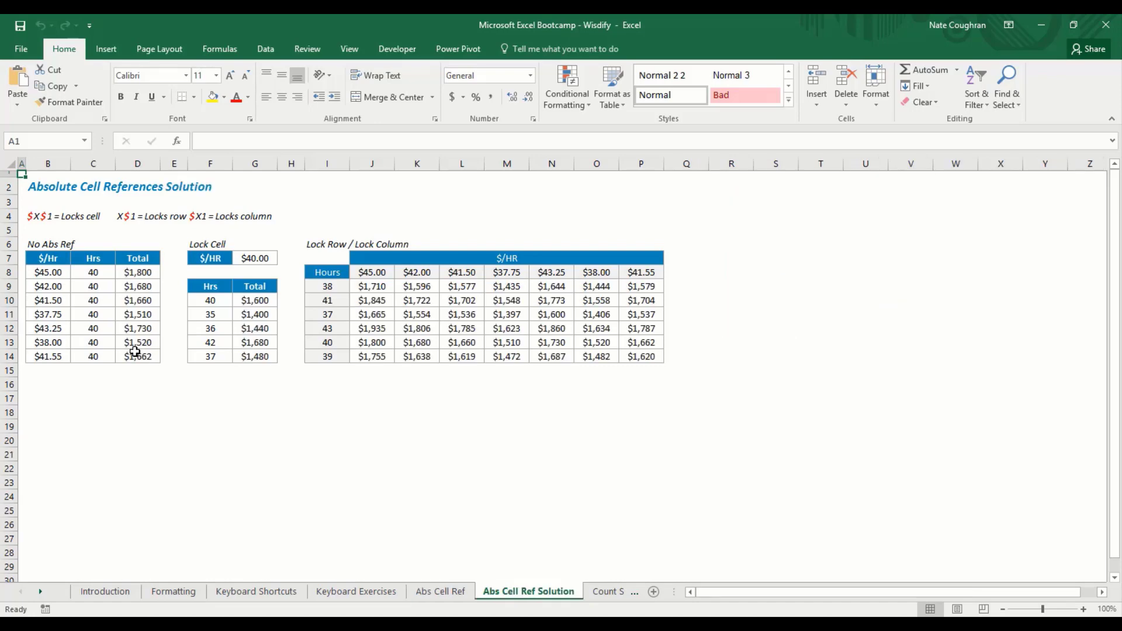
key(Down)
key(Right)
key(Down)
key(Down)
key(Down)
key(Down)
key(Down)
key(Down)
key(Right)
key(Right)
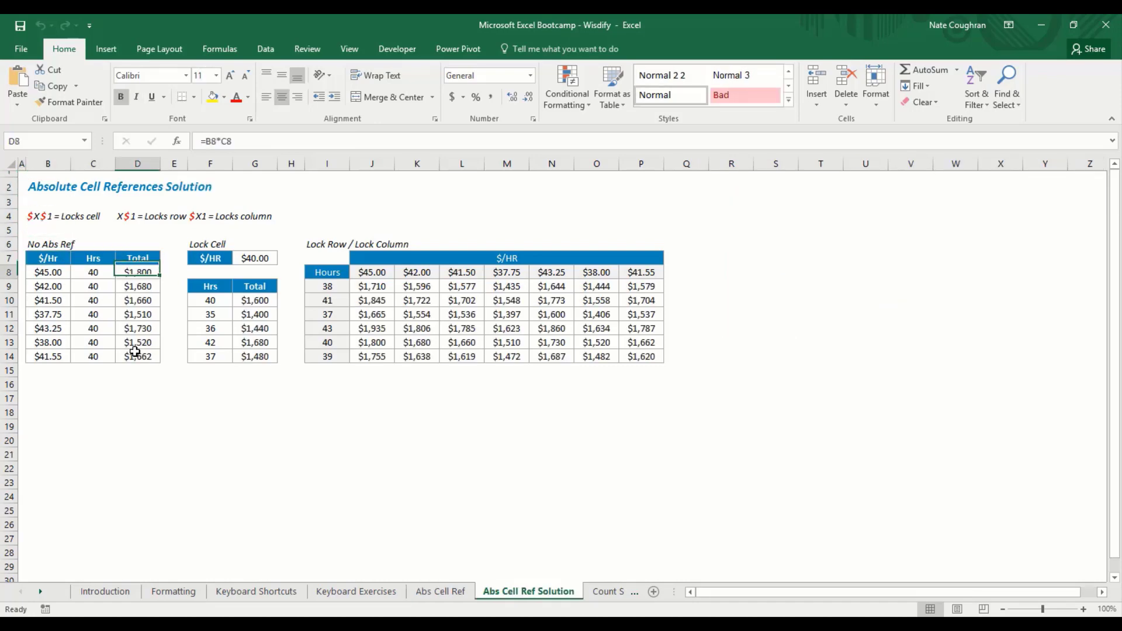
key(Down)
key(Down)
key(ctrl+Home)
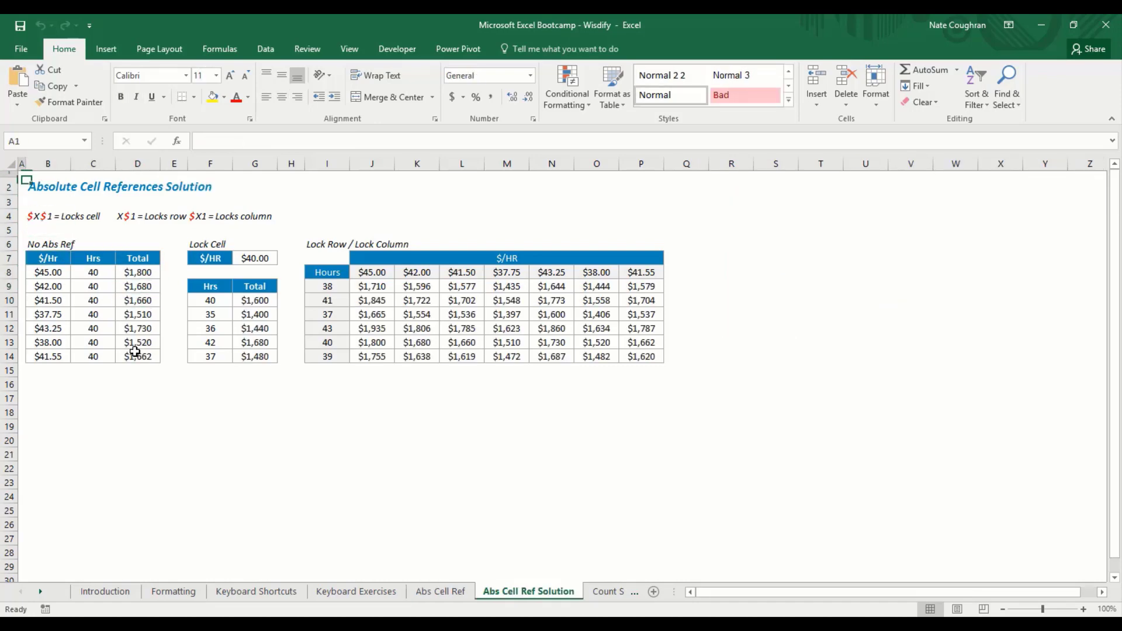
Step: Move back one sheet to the Formatting Best Practices sheet
key(ctrl+Page_Up)
key(ctrl+Page_Up)
key(ctrl+Page_Up)
key(ctrl+Page_Up)
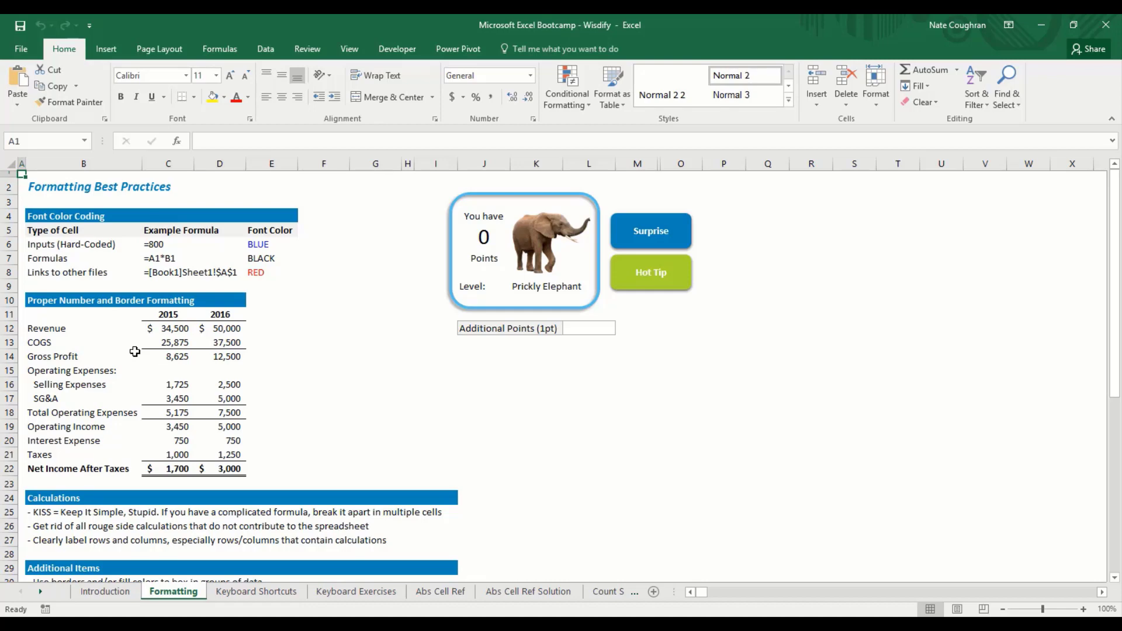
key(Down)
key(Down)
key(Down)
key(Down)
key(Right)
key(Up)
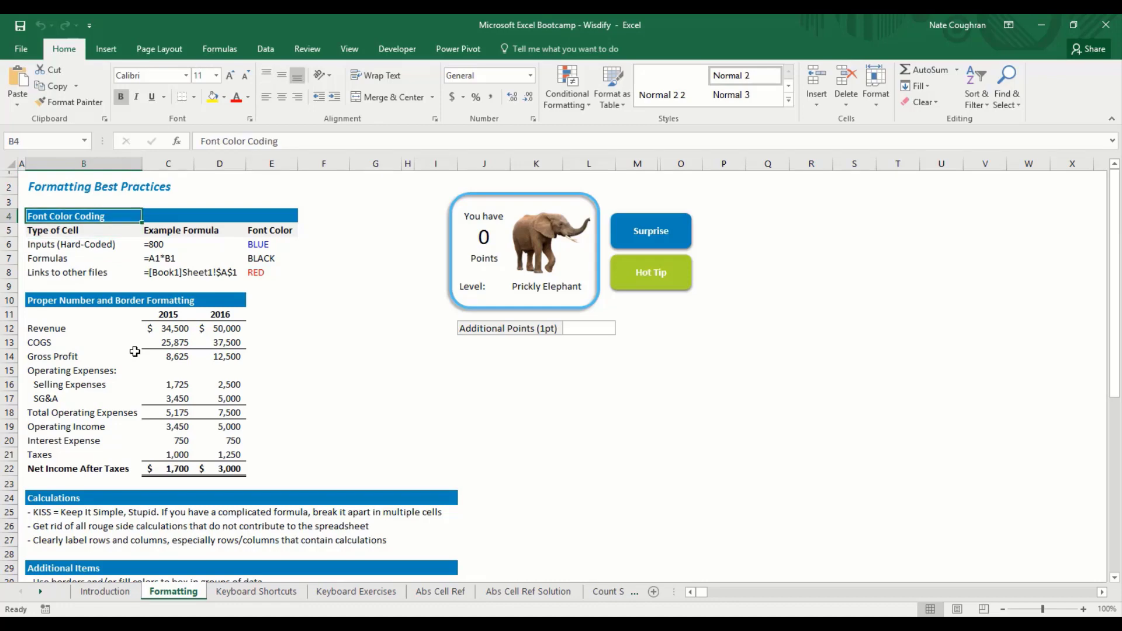
key(Down)
key(Down)
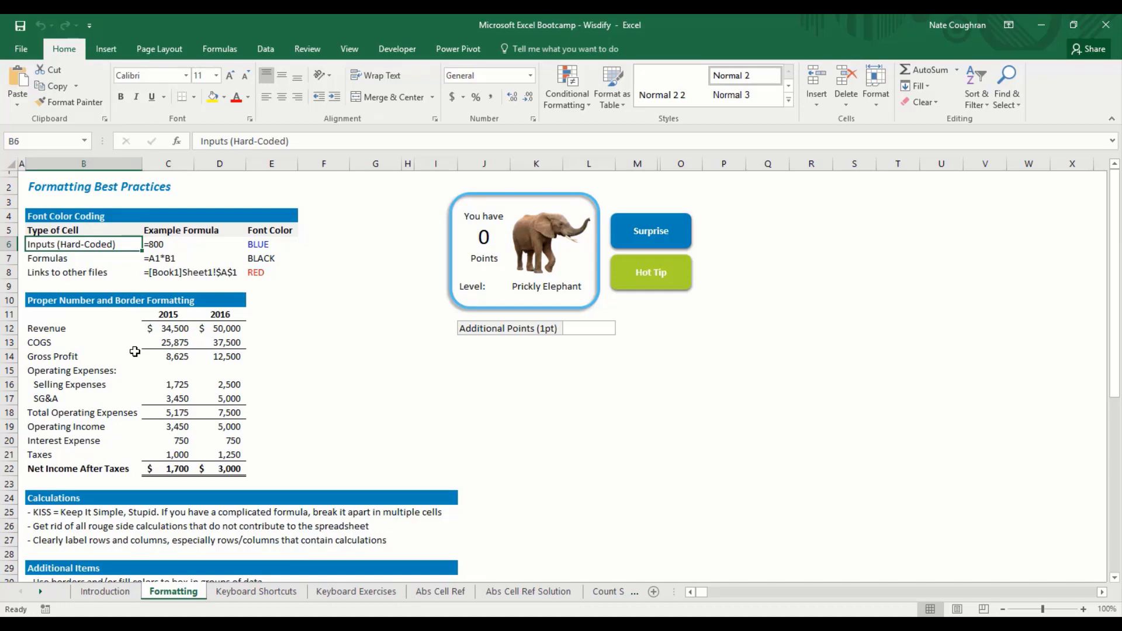
key(Right)
key(Right)
key(Right)
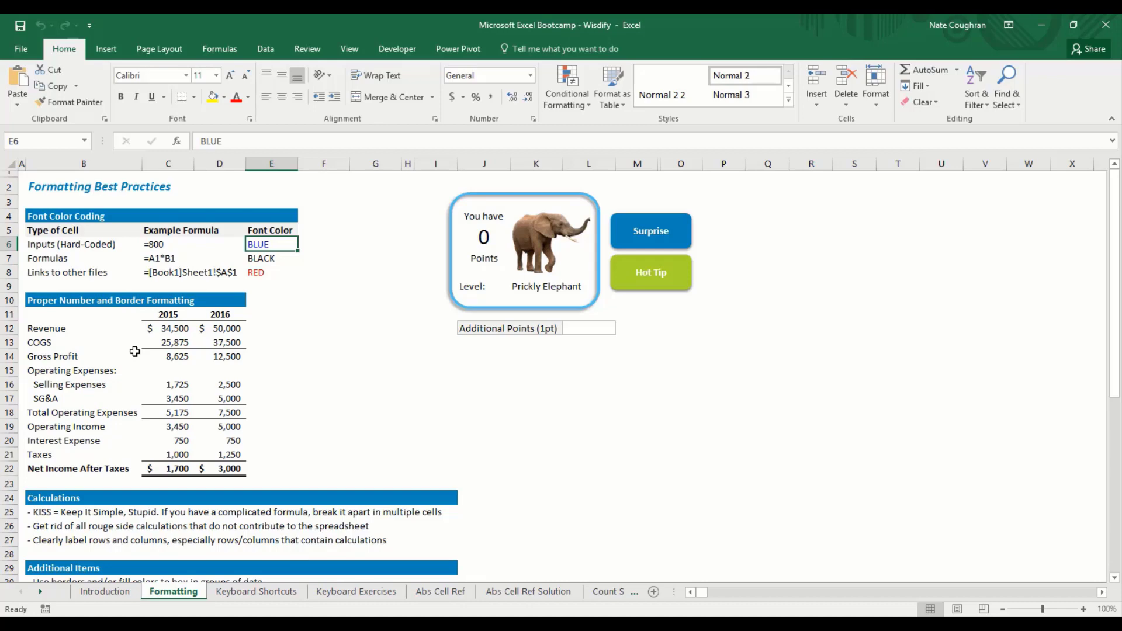
key(ctrl+Left)
key(Down)
key(ctrl+Left)
key(ctrl+Left)
key(ctrl+Right)
key(ctrl+shift+Right)
key(ctrl+shift+Right)
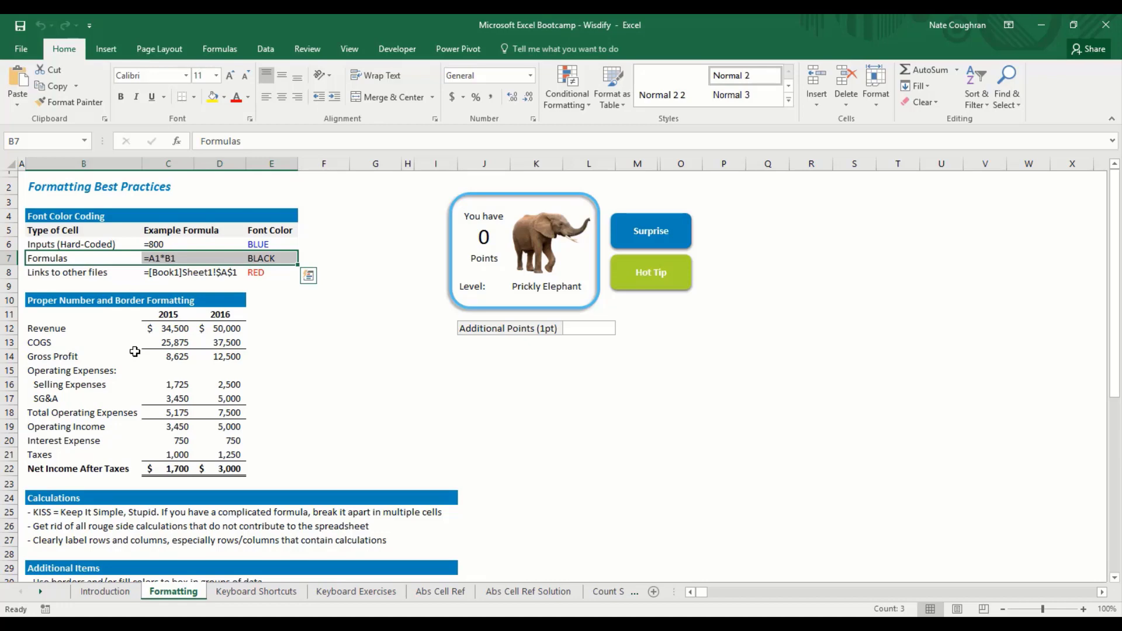
key(Up)
key(shift+Right)
key(shift+Right)
key(shift+Right)
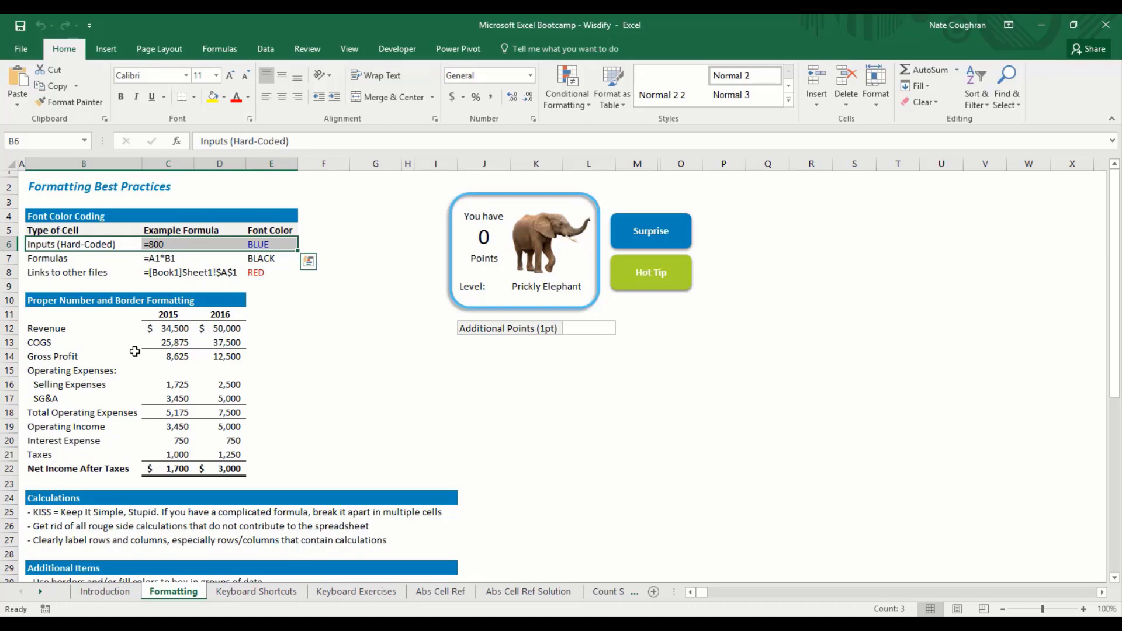
key(Down)
key(shift+Right)
key(shift+Right)
key(shift+Right)
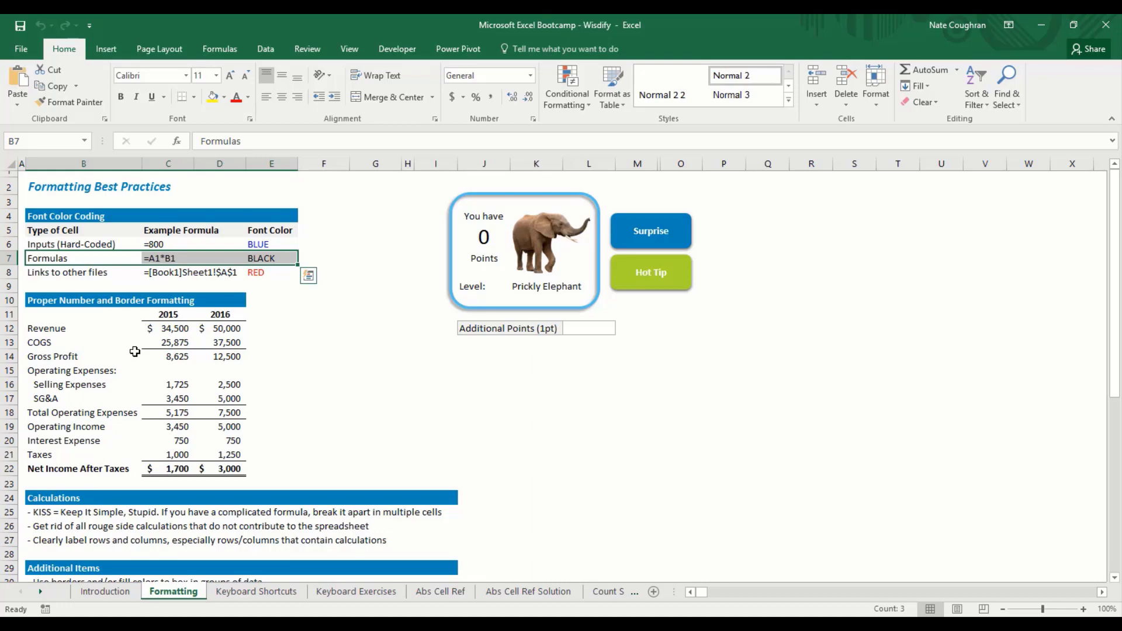
key(Down)
key(shift+Right)
key(shift+Right)
key(shift+Right)
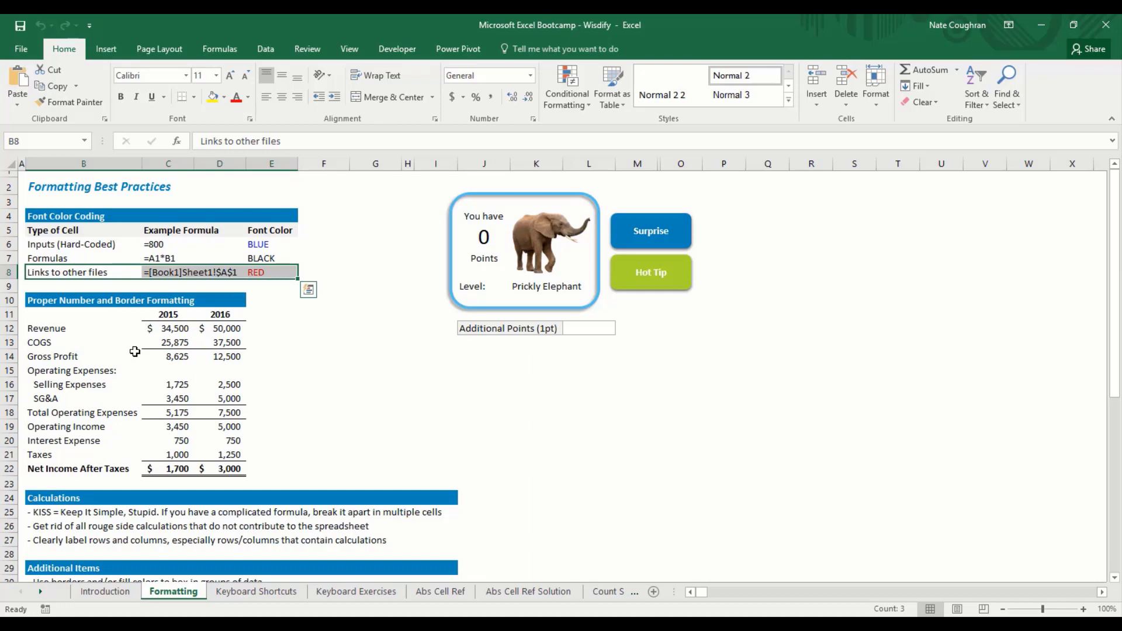
key(Up)
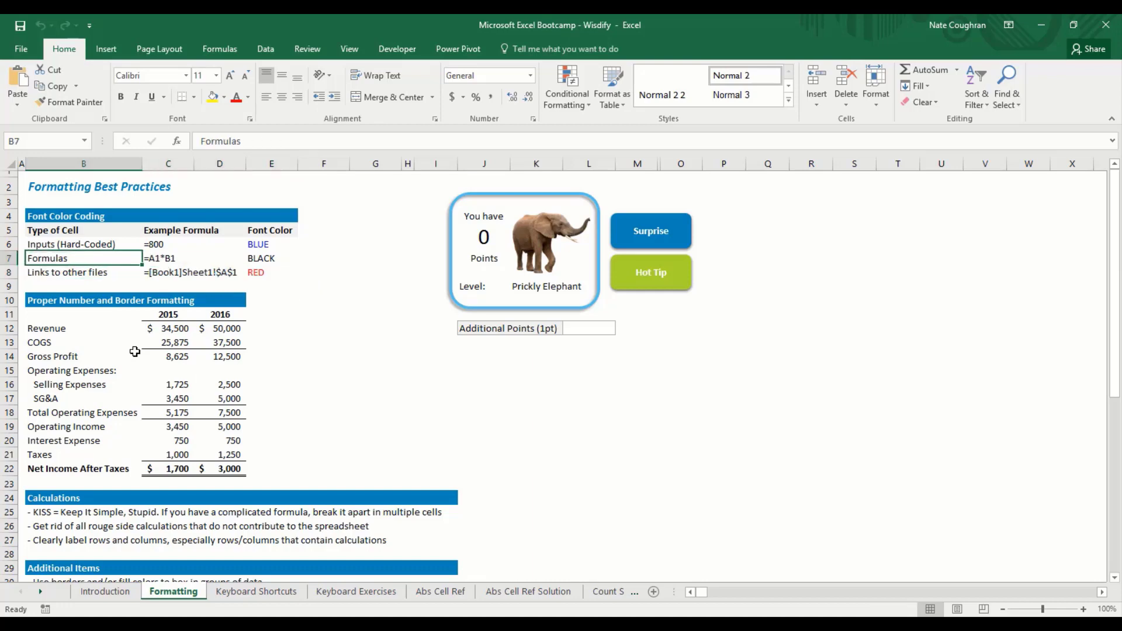
key(shift+Right)
key(shift+Right)
key(shift+Right)
key(shift+Up)
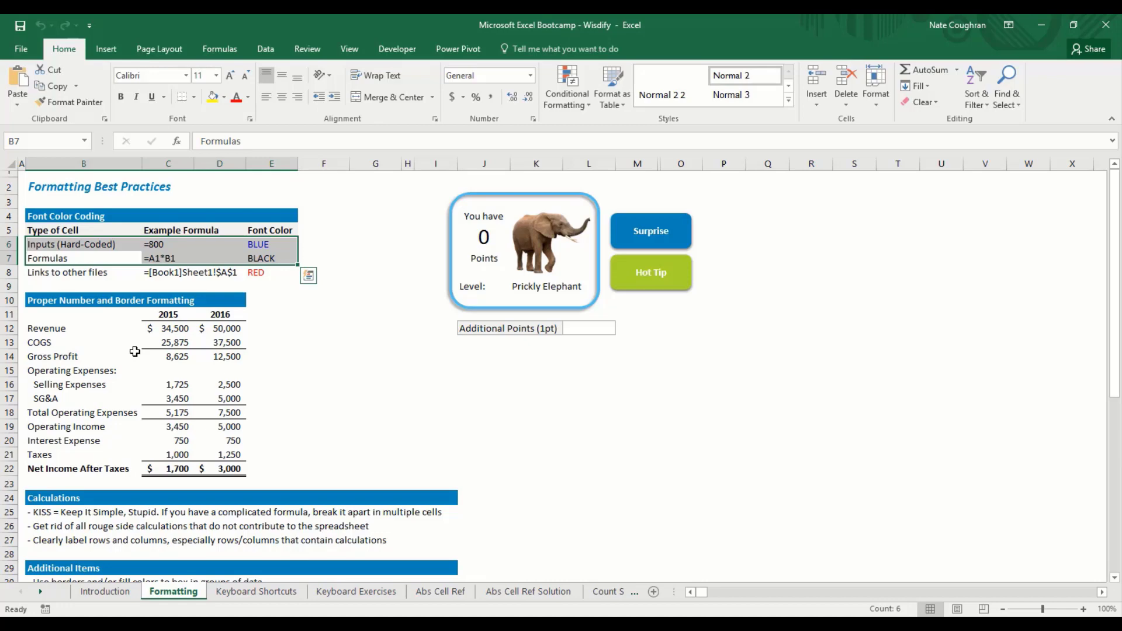
key(Right)
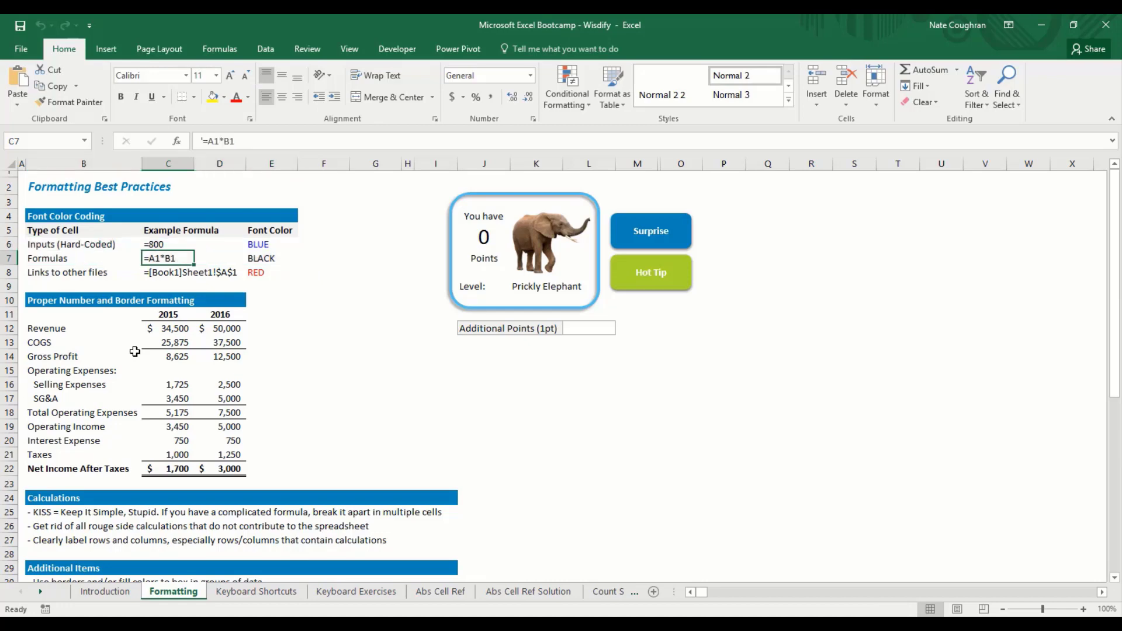
key(Down)
key(Down)
key(Down)
key(Right)
key(Right)
key(Right)
key(Down)
key(Down)
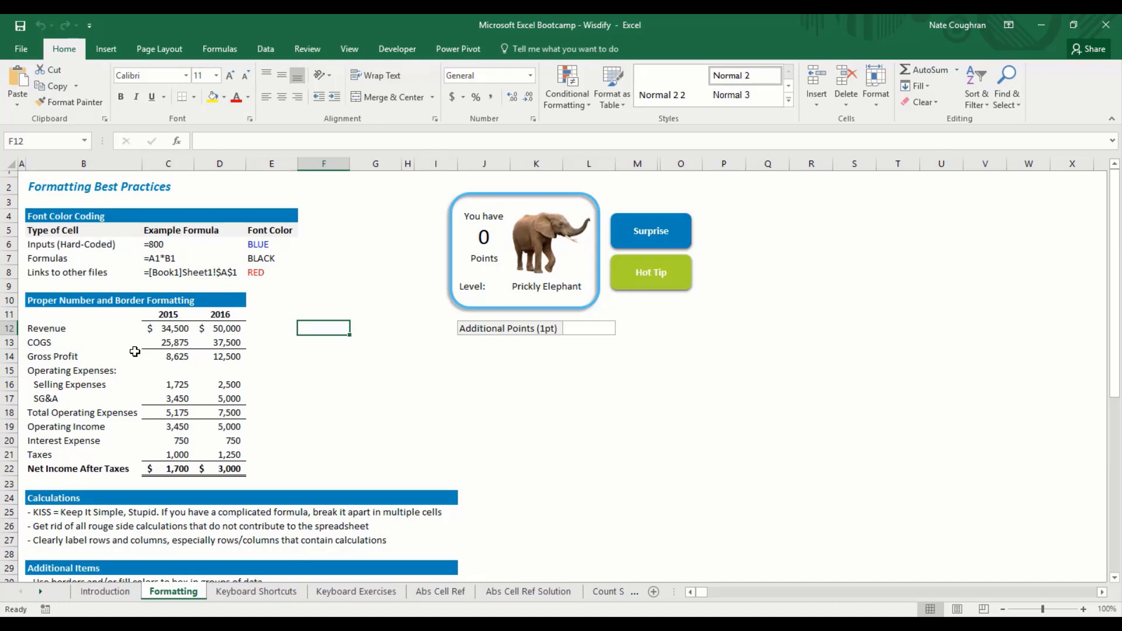
Step: Enter =40*48 in F12 and review it in edit mode, leaving 1920 displayed
text(=)
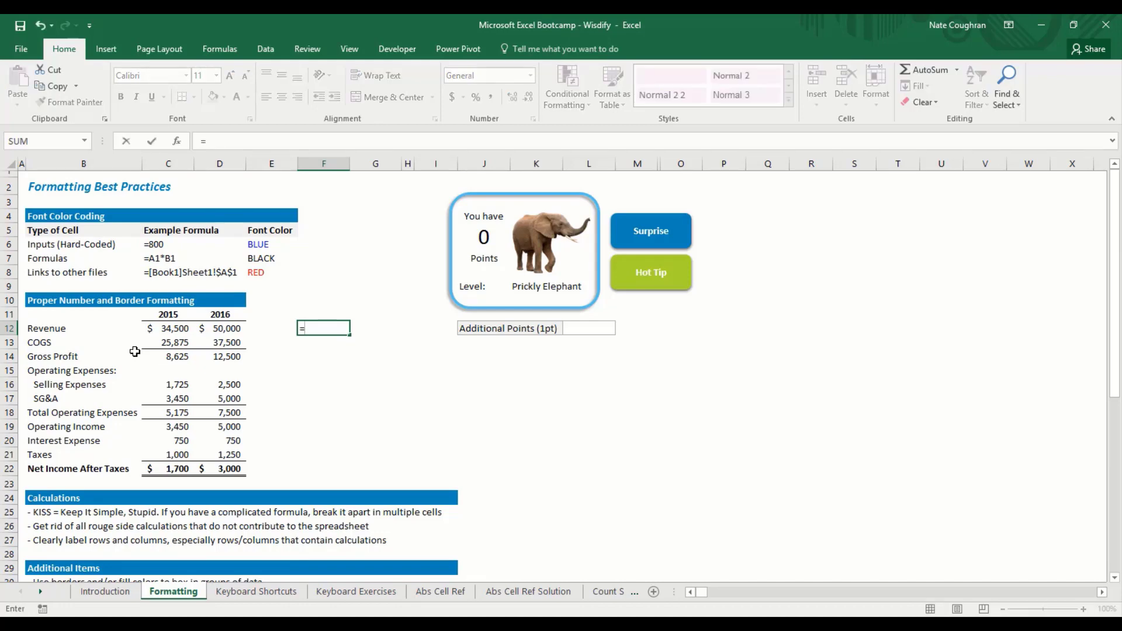
text(40*48)
key(Return)
key(Up)
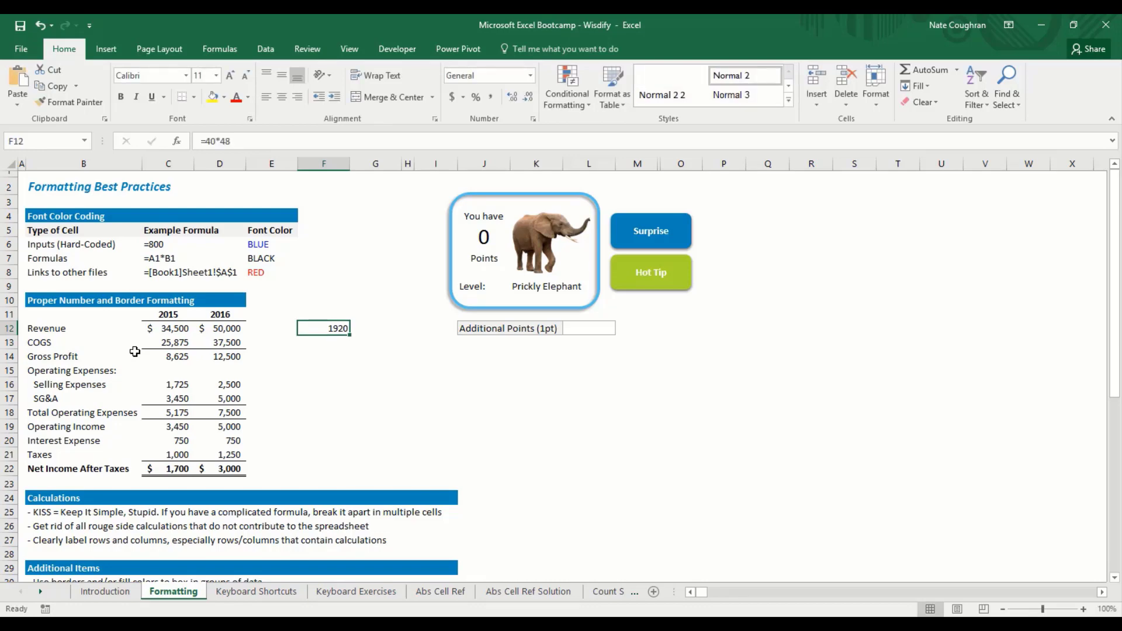
key(F2)
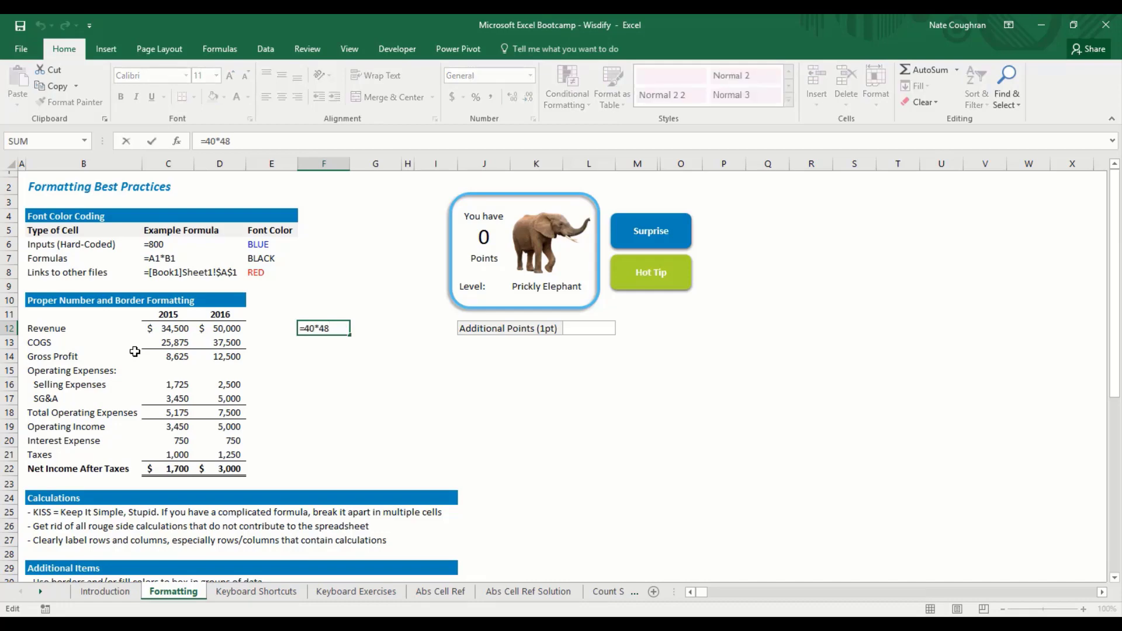
key(shift+Left)
key(shift+Left)
key(shift+Left)
key(shift+Left)
key(shift+Left)
key(Escape)
key(Right)
key(F2)
key(Escape)
key(Left)
key(F2)
key(ctrl+Return)
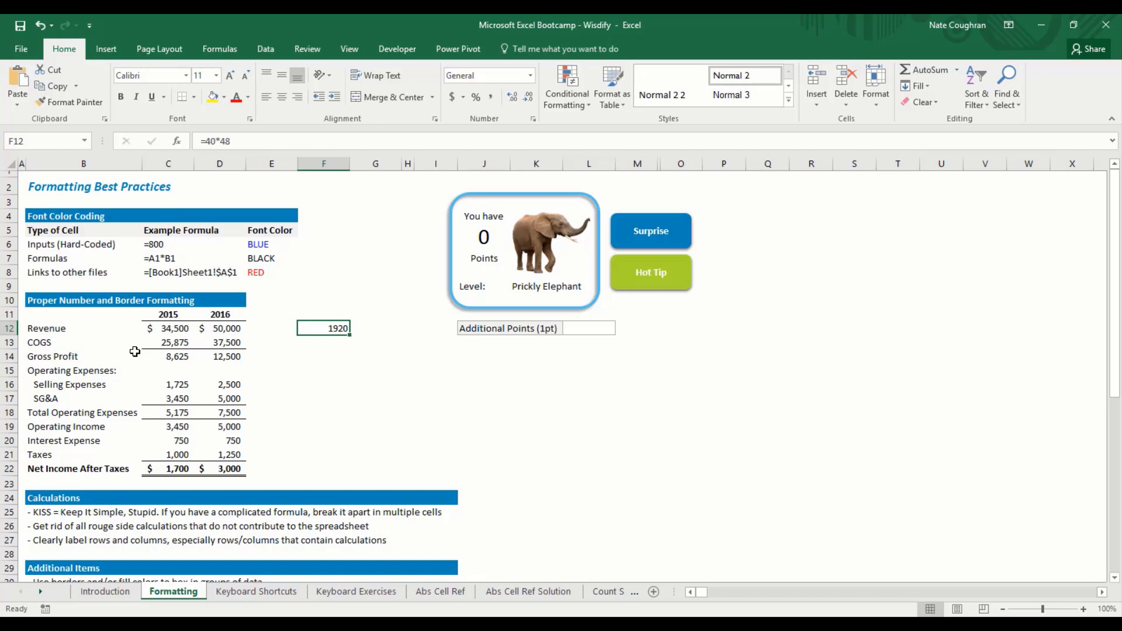
Step: Enter Hrs/Week 40, Weeks/YR 48 and a Total Hrs label in rows 13-15
key(Down)
text(Hrs/)
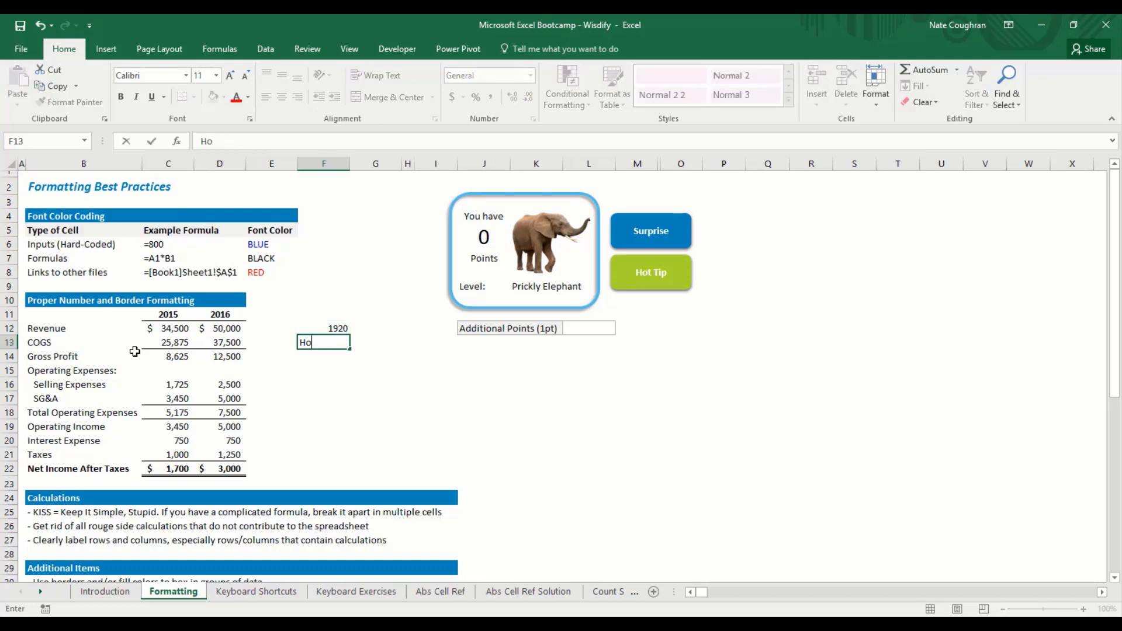
text(Week)
key(Tab)
text(40)
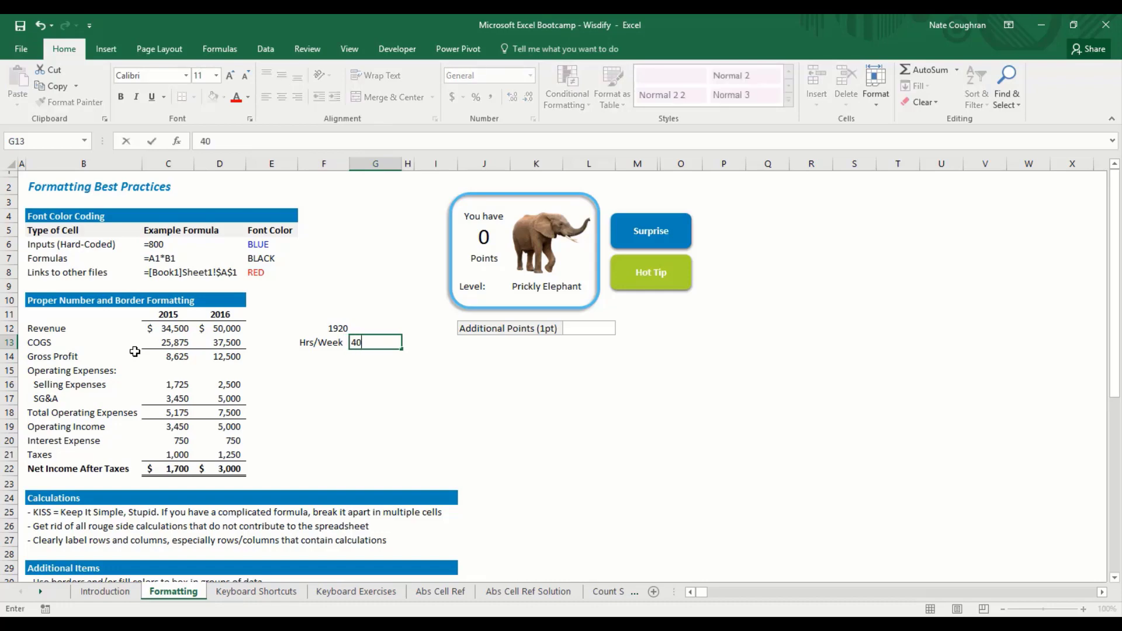
key(Return)
text(We)
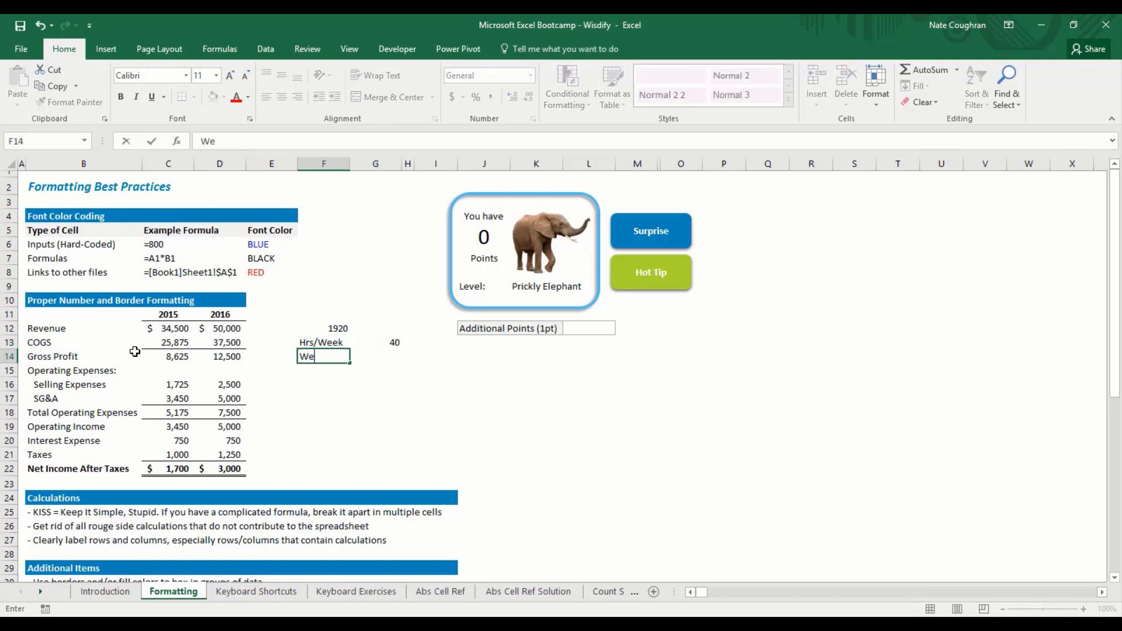
text(eks/YR)
key(Tab)
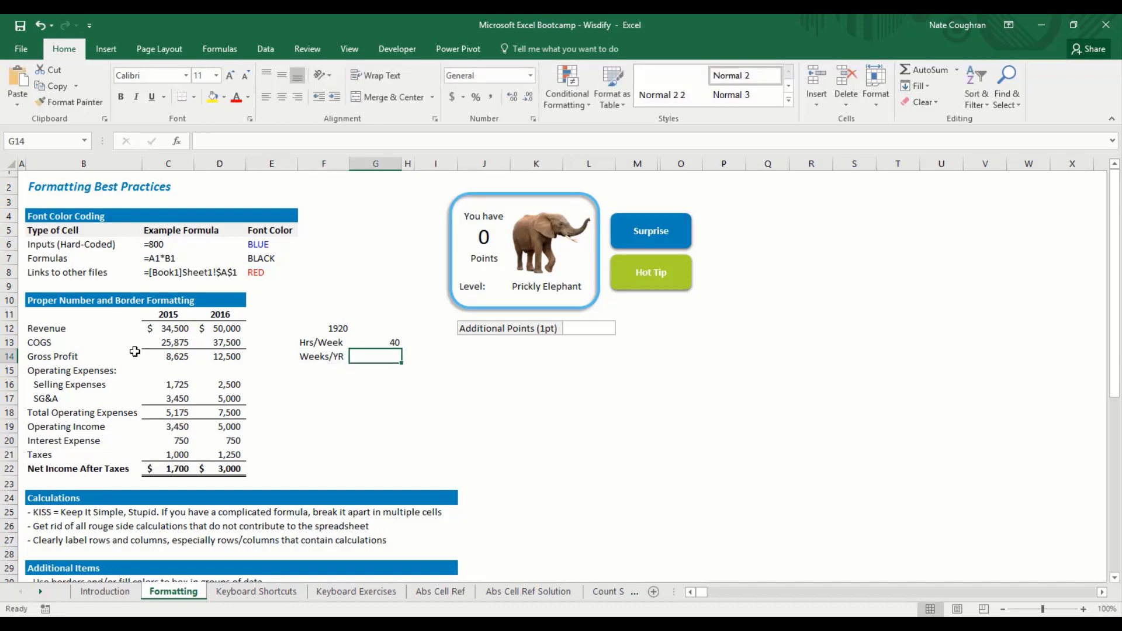
text(48)
key(Return)
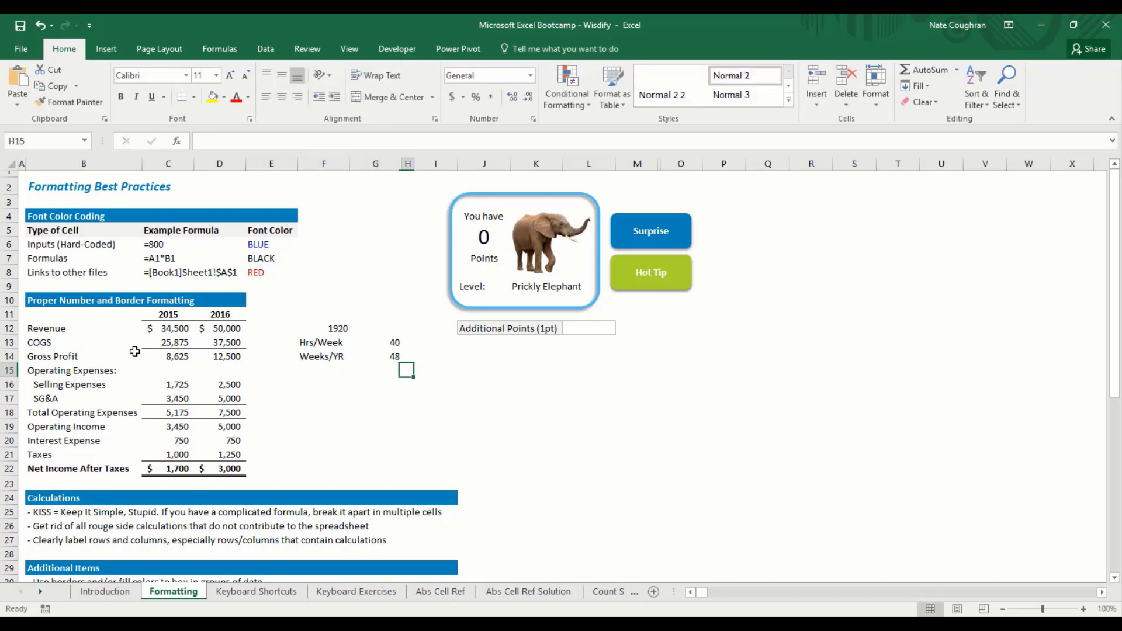
text(Total Hrs)
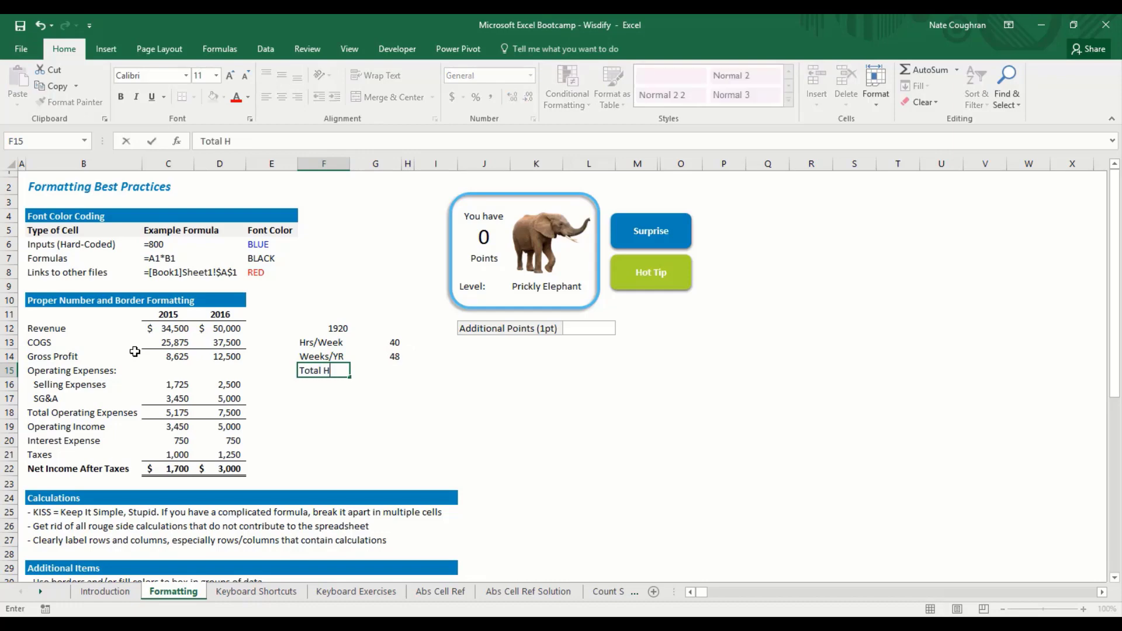
key(Tab)
Step: Colour the 40 and 48 inputs in G13:G14 blue
key(Up)
key(Up)
key(shift+Down)
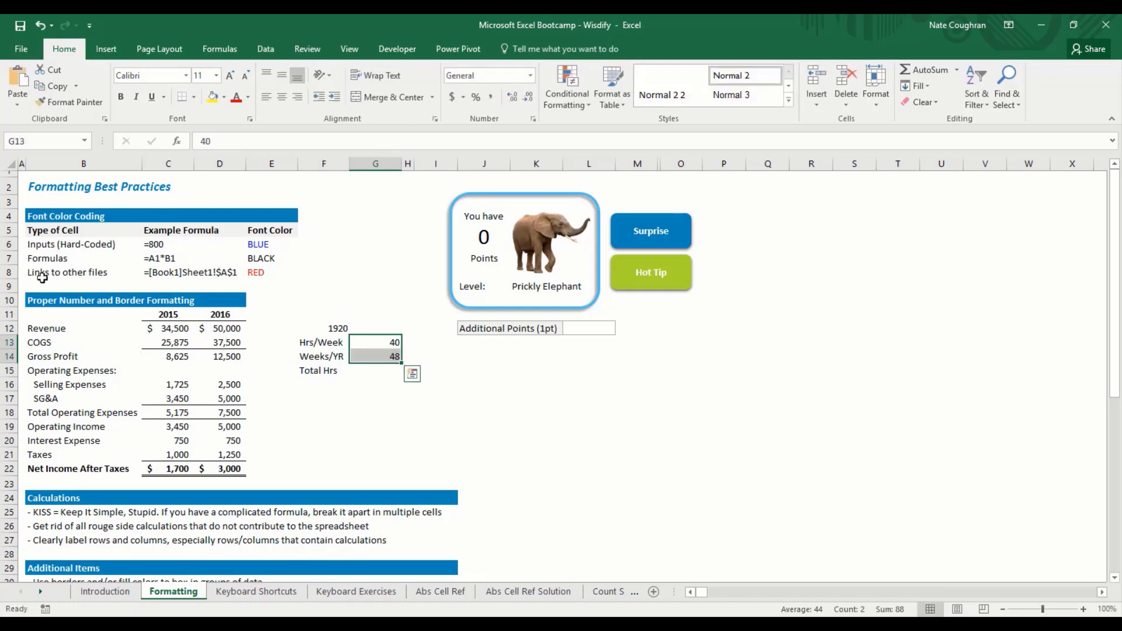
click(247, 98)
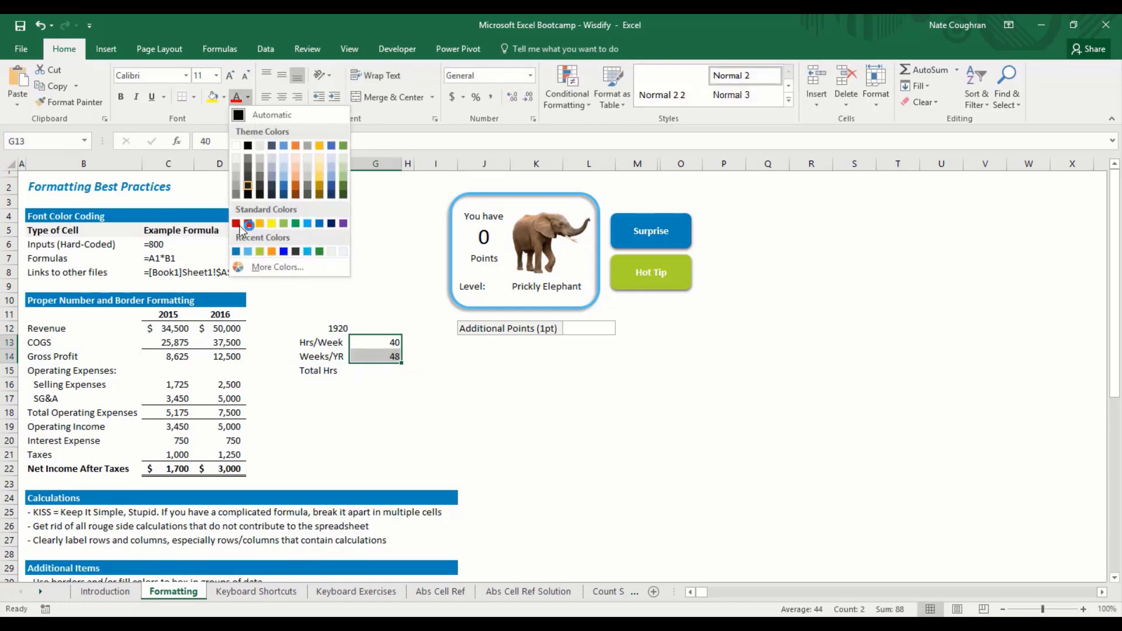
click(237, 247)
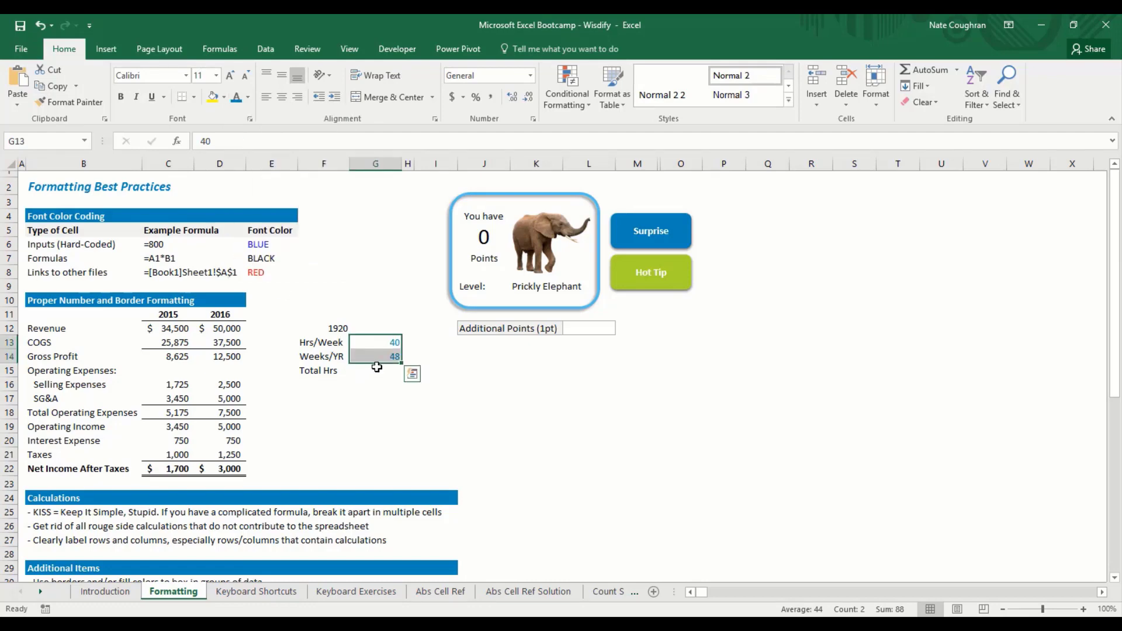
Step: Calculate Total Hrs in G15 as =G13*G14, giving 1920
click(378, 369)
key(Up)
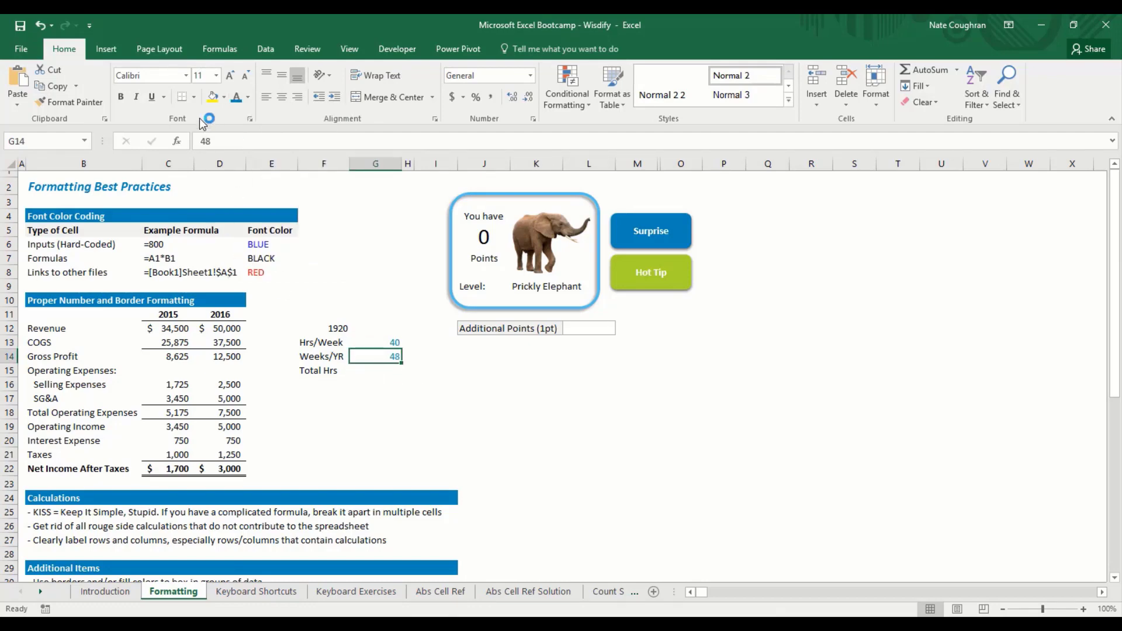
key(Down)
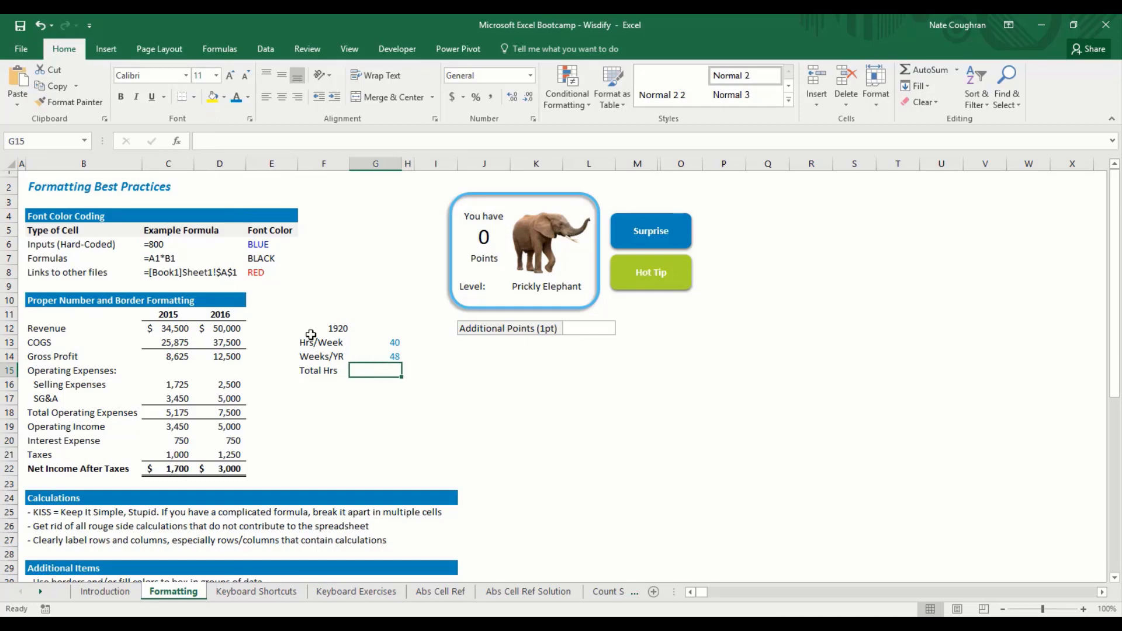
text(=)
key(Up)
key(Up)
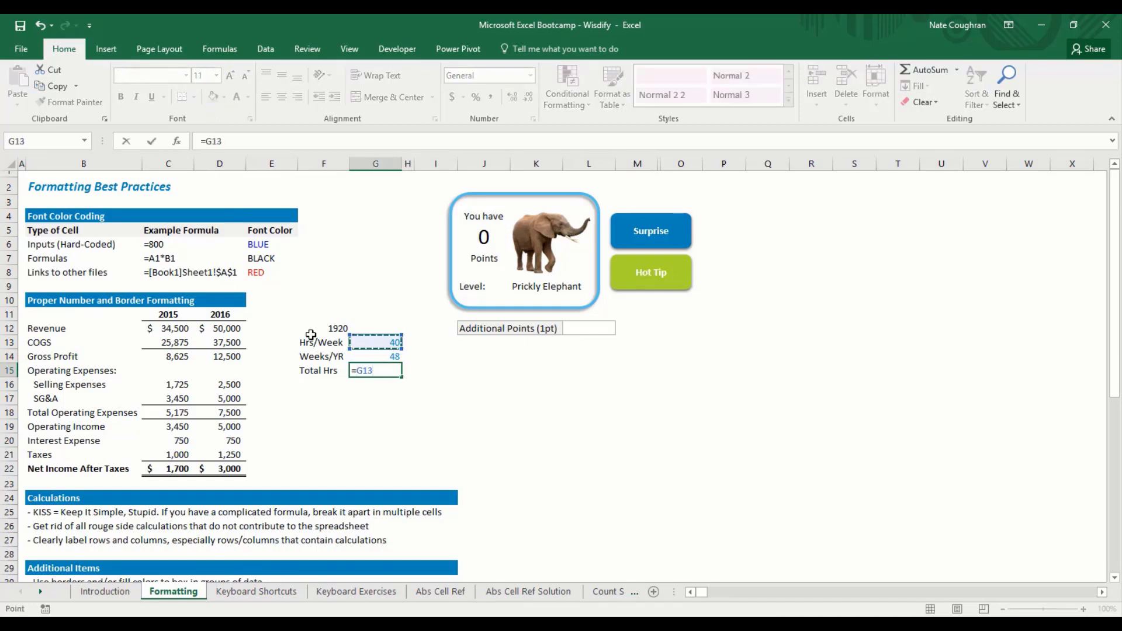
text(*)
key(Up)
key(Return)
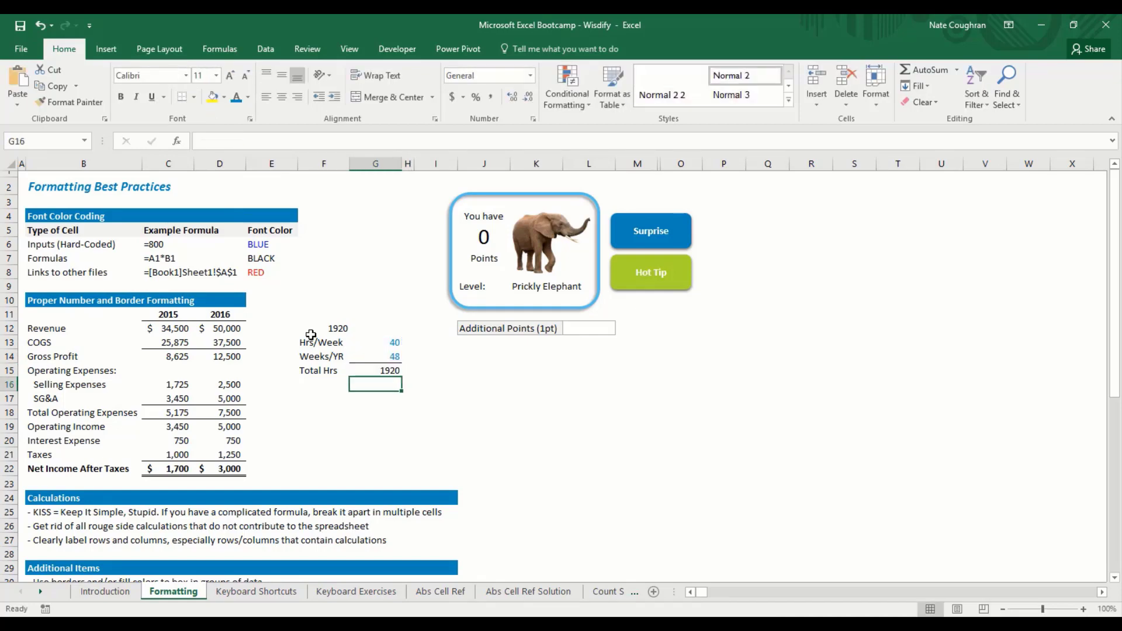
key(Up)
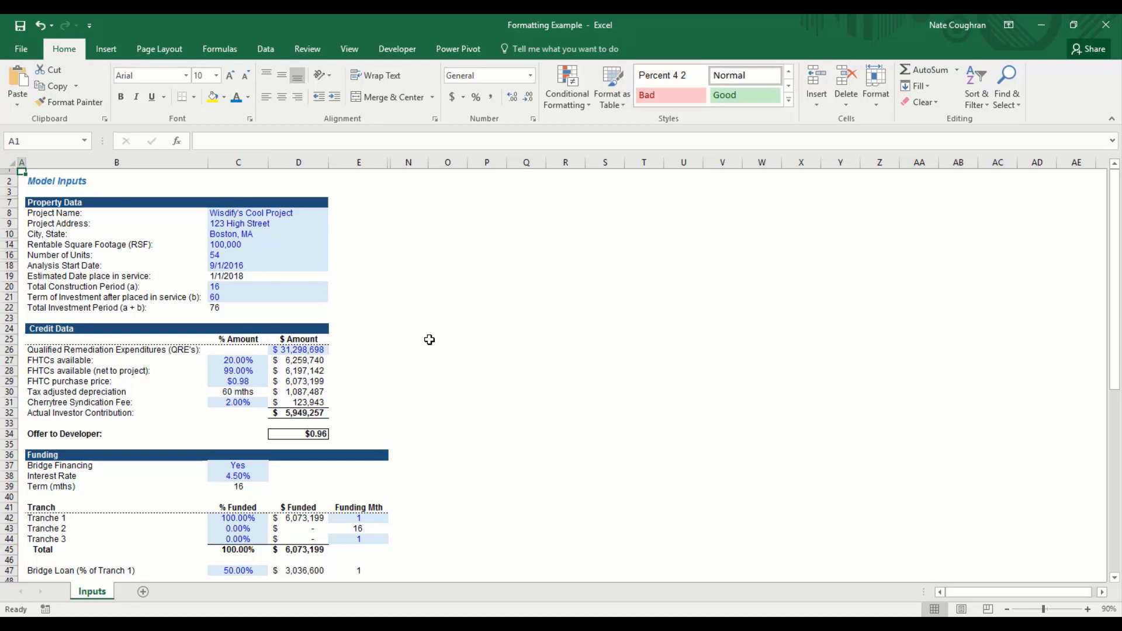
Step: Step through the Inputs sheet's blue cells: project name, city, square footage, construction period, QRE amount
key(Right)
key(Down)
key(Down)
key(Down)
key(Down)
key(Right)
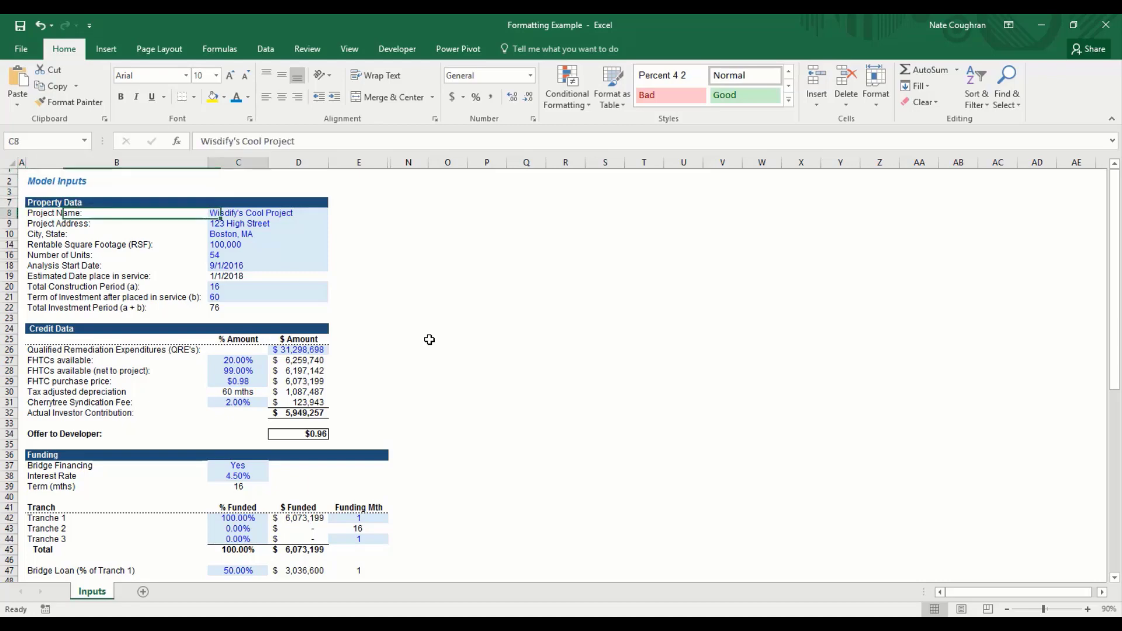
key(Left)
key(Right)
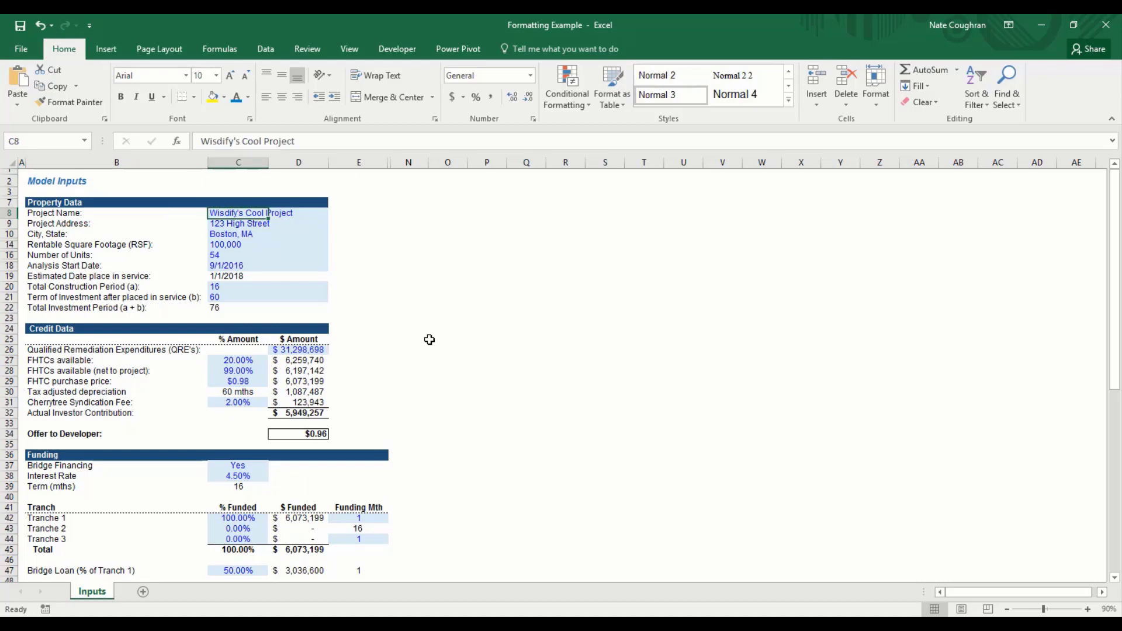
key(Down)
key(Down)
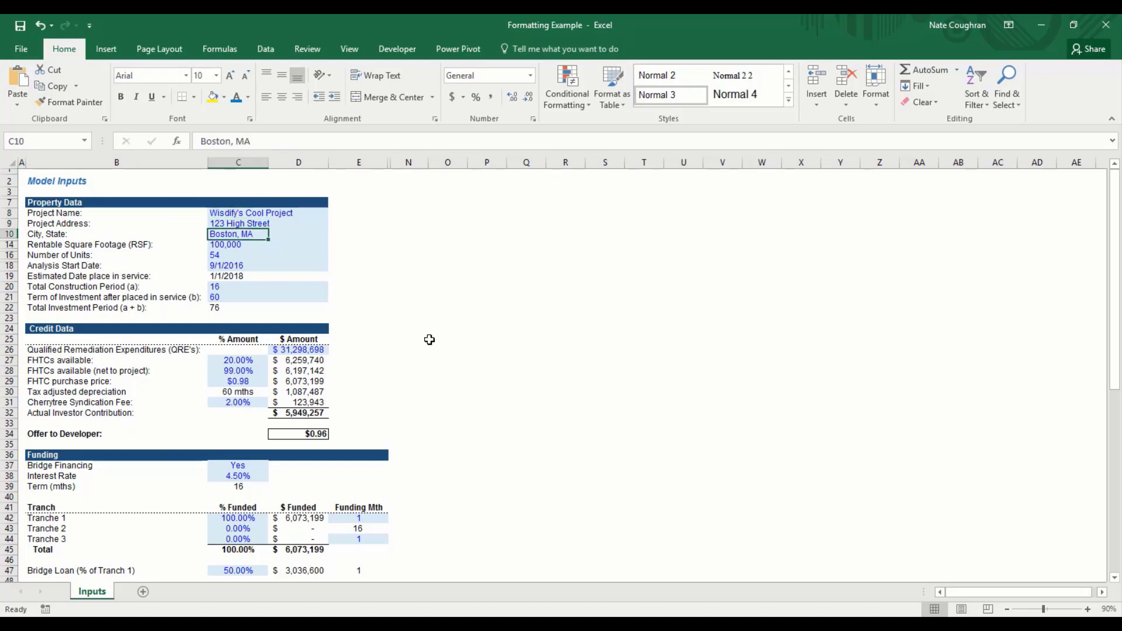
key(Down)
key(shift+Down)
key(shift+Down)
key(shift+Up)
key(shift+Up)
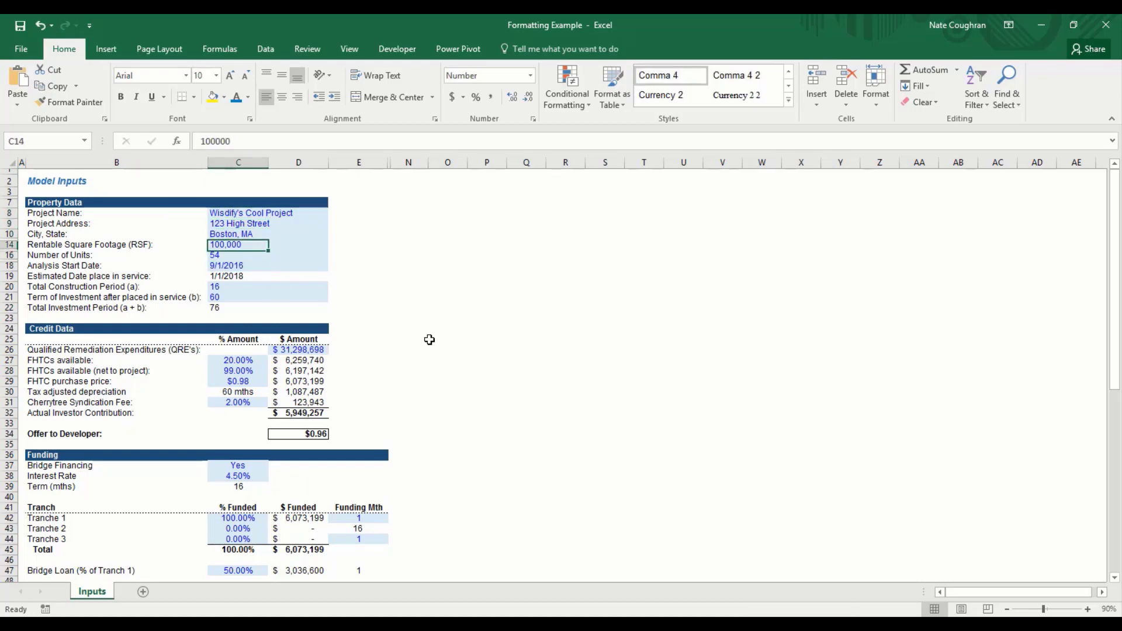
key(Up)
key(Up)
key(Up)
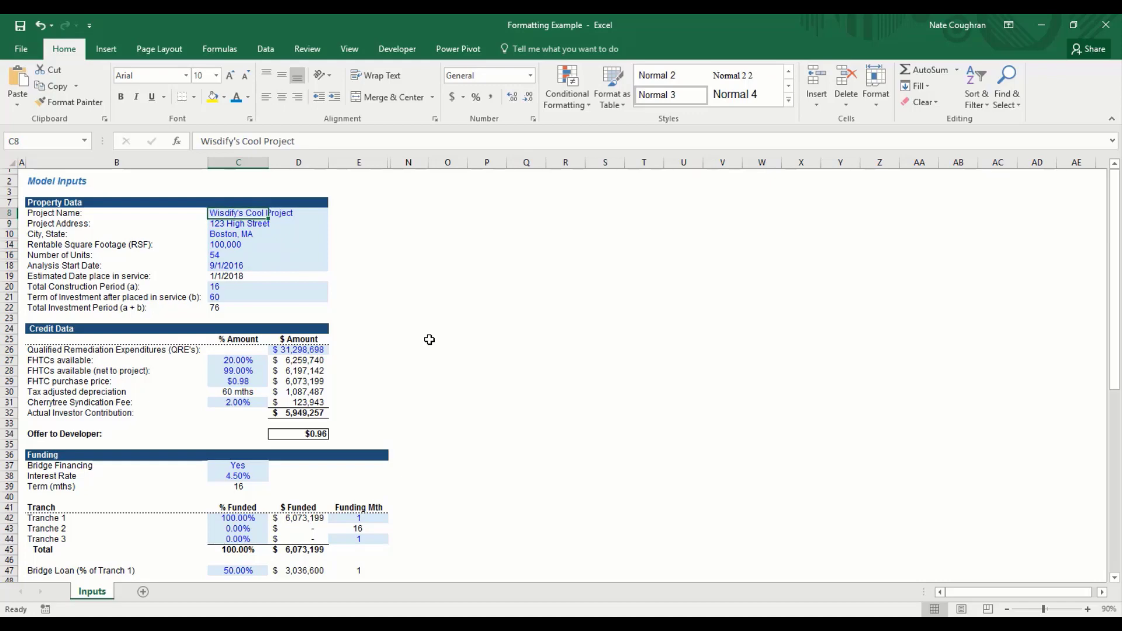
key(shift+Right)
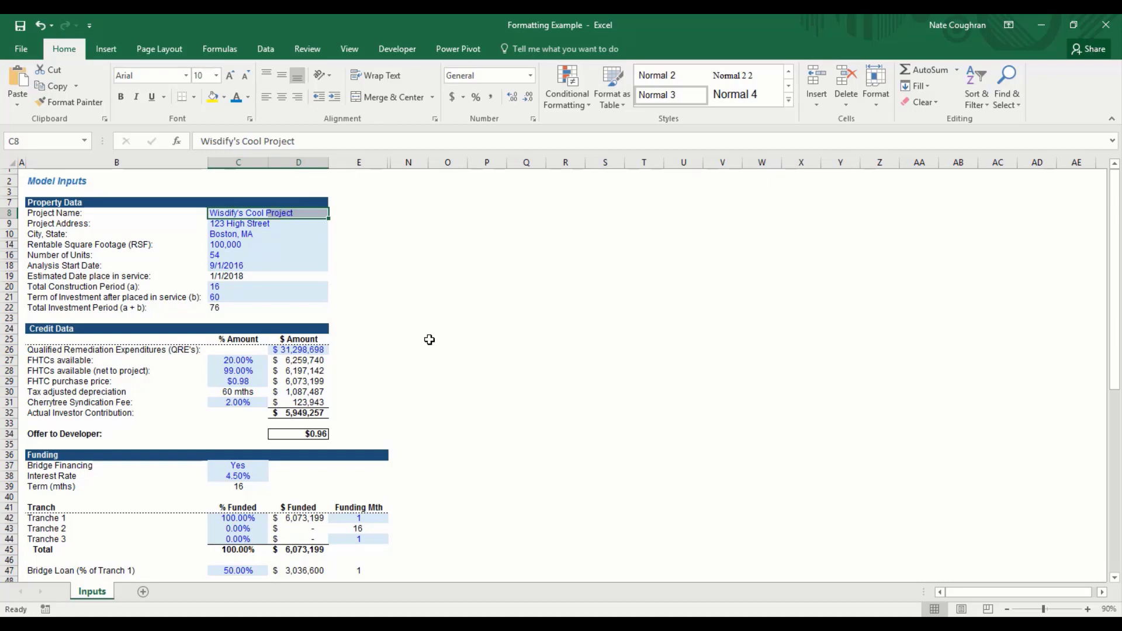
key(Down)
key(Down)
key(Down)
key(Down)
key(Down)
key(Down)
key(Down)
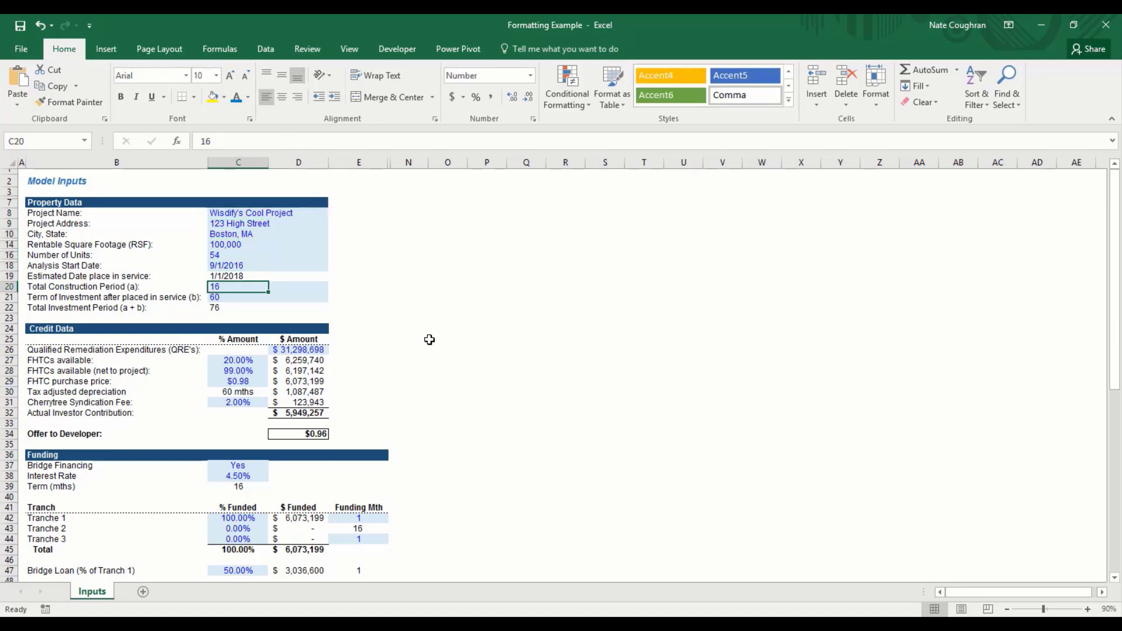
key(Down)
key(Down)
key(Down)
key(Down)
key(Down)
key(Down)
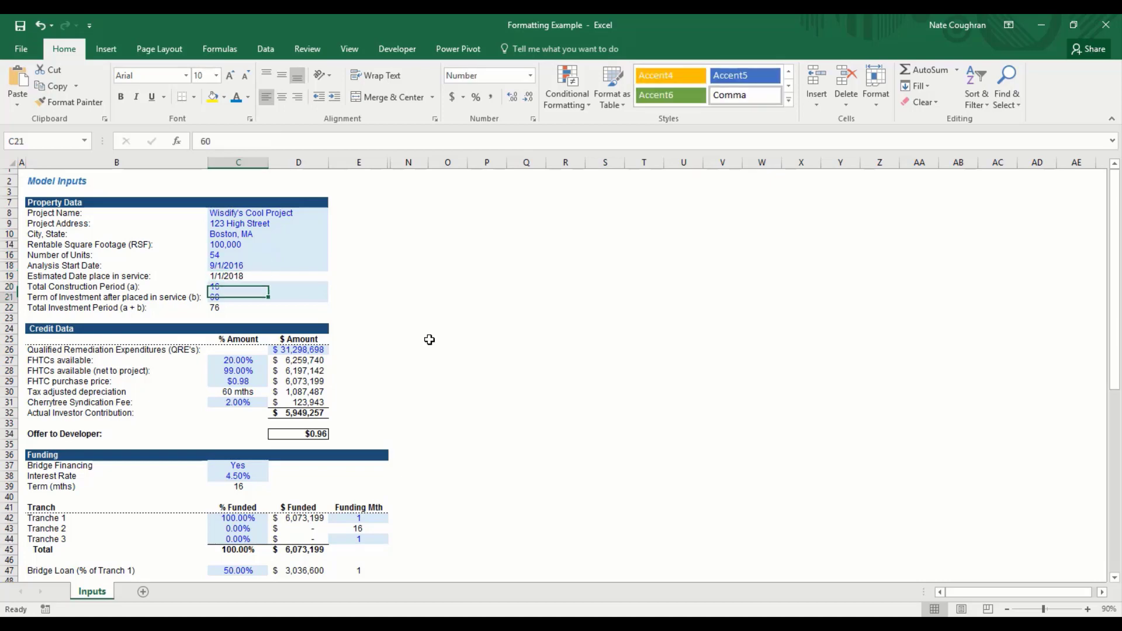
key(Right)
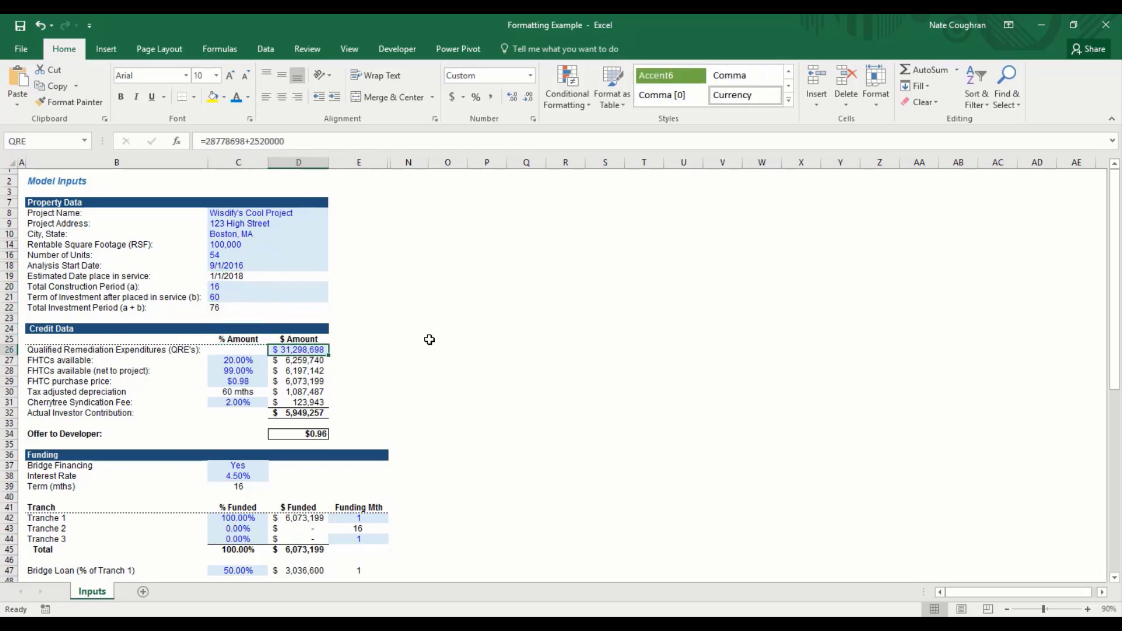
Step: Enter 14,000,000 expenditures in D26, 15% FHTCs in C27 and a 3% syndication fee in C31
text(140000000)
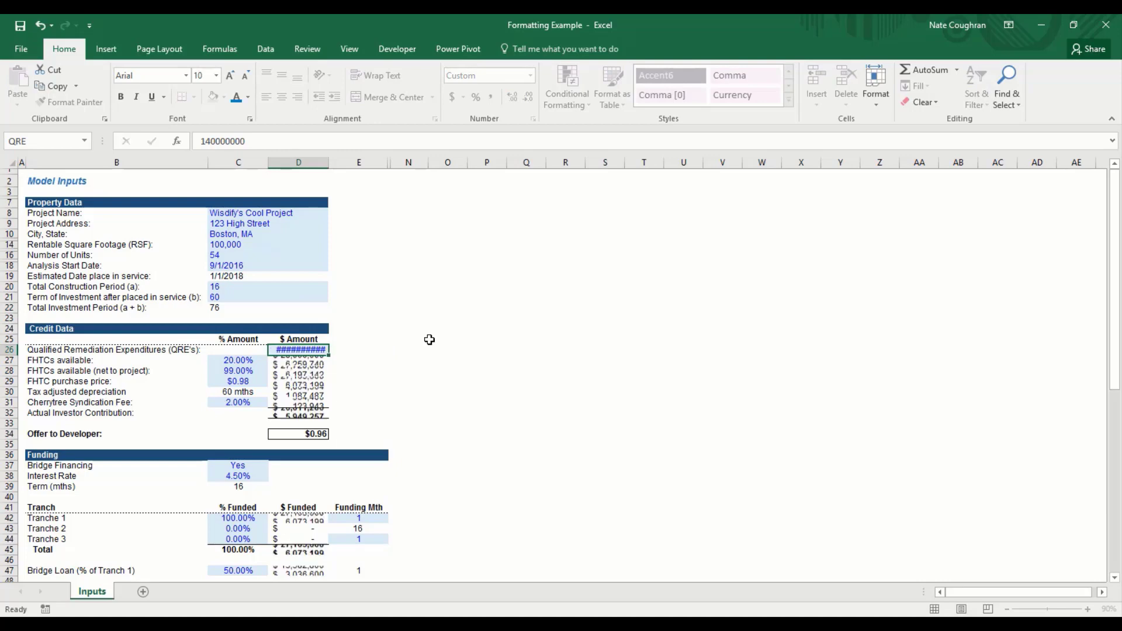
key(Return)
key(Up)
key(F2)
key(BackSpace)
key(Return)
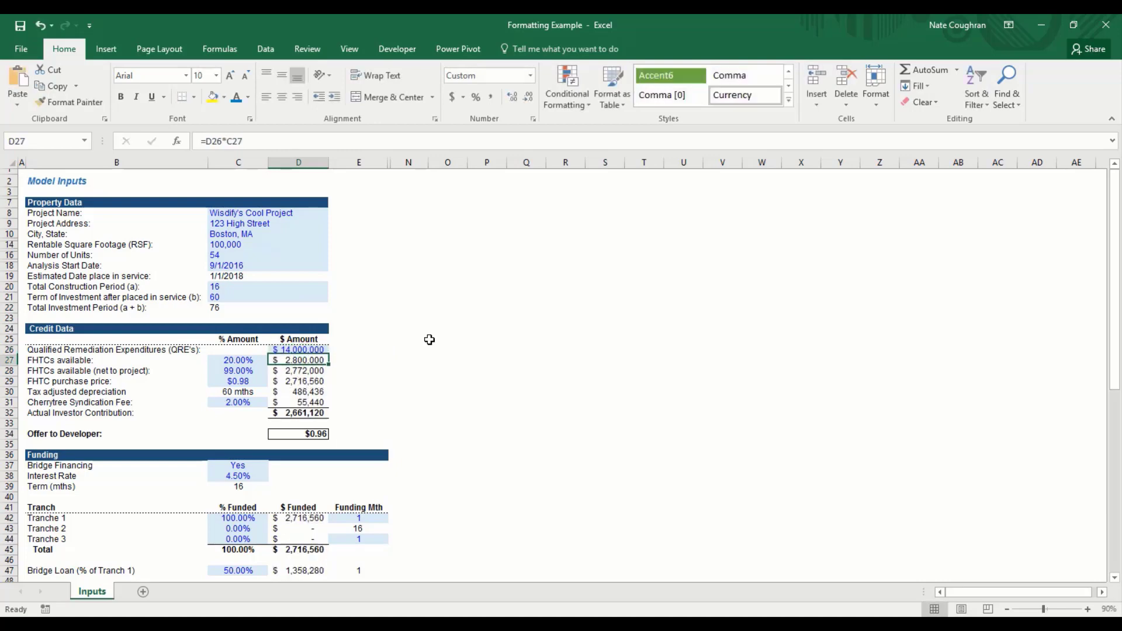
key(Left)
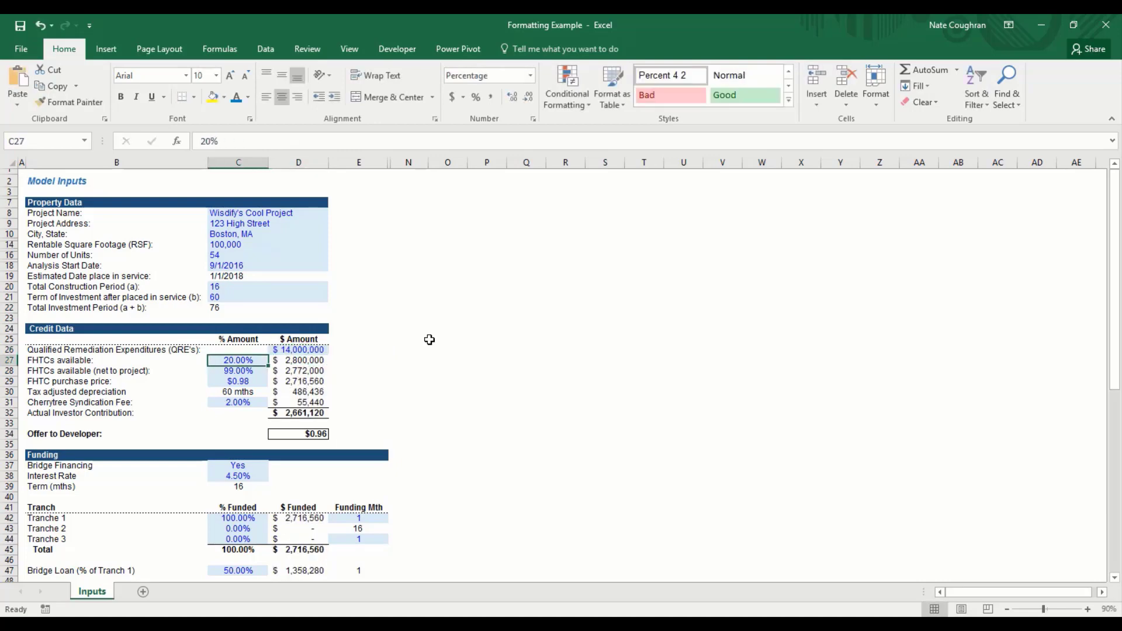
text(15)
key(Return)
key(Down)
key(Down)
key(Down)
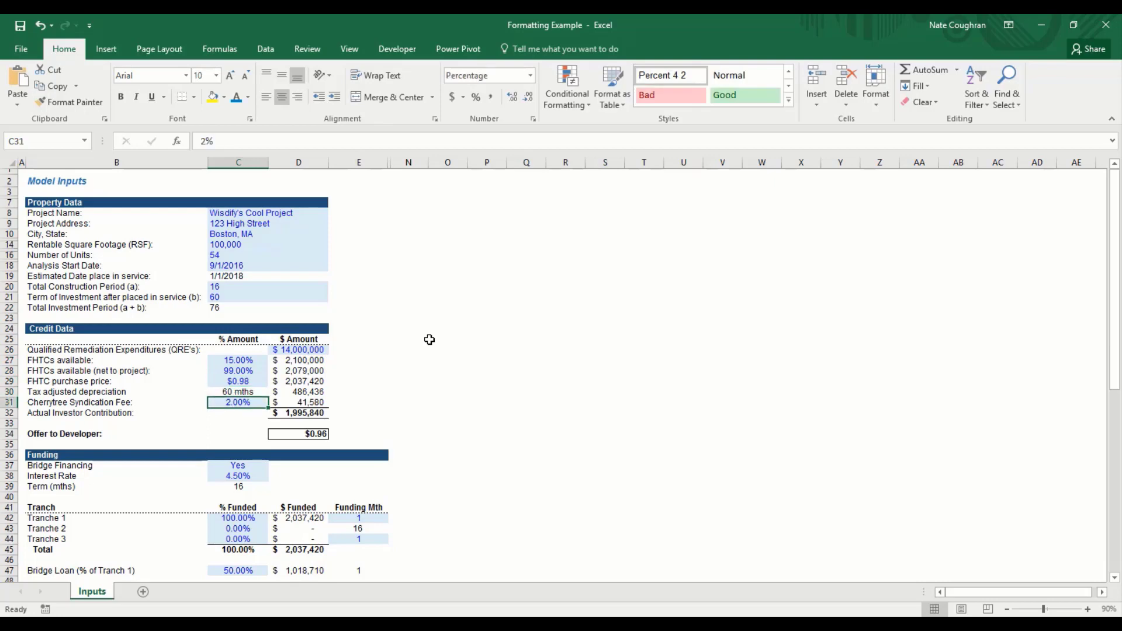
text(3)
key(Return)
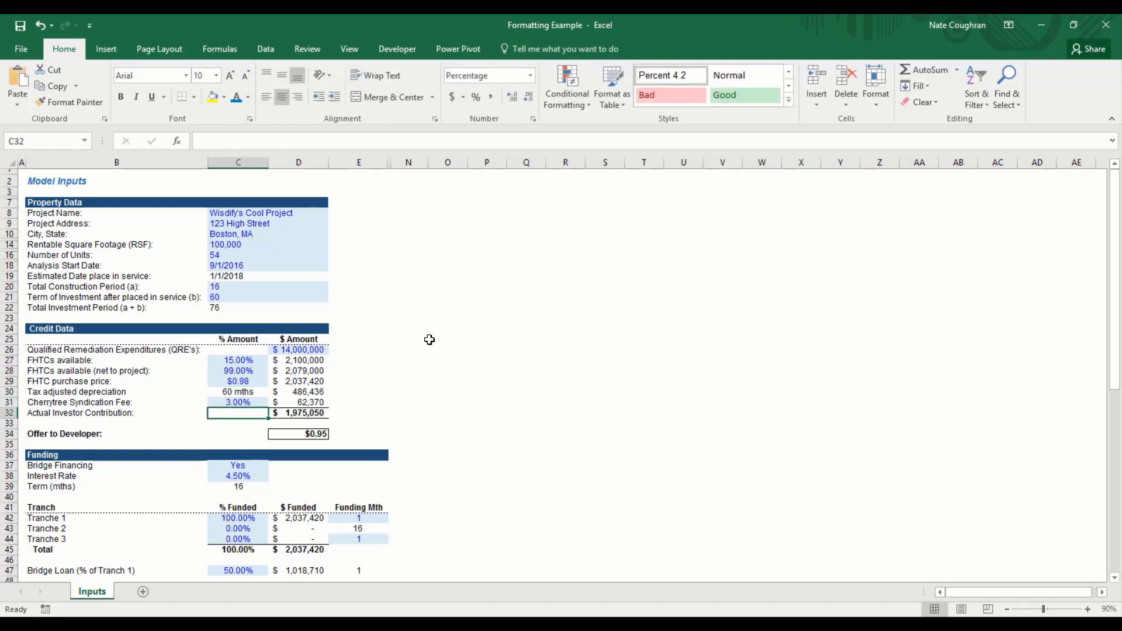
Step: Inspect the D27 (=D26*C27) and D28 (=D27*C28) formulas without changing them
key(Up)
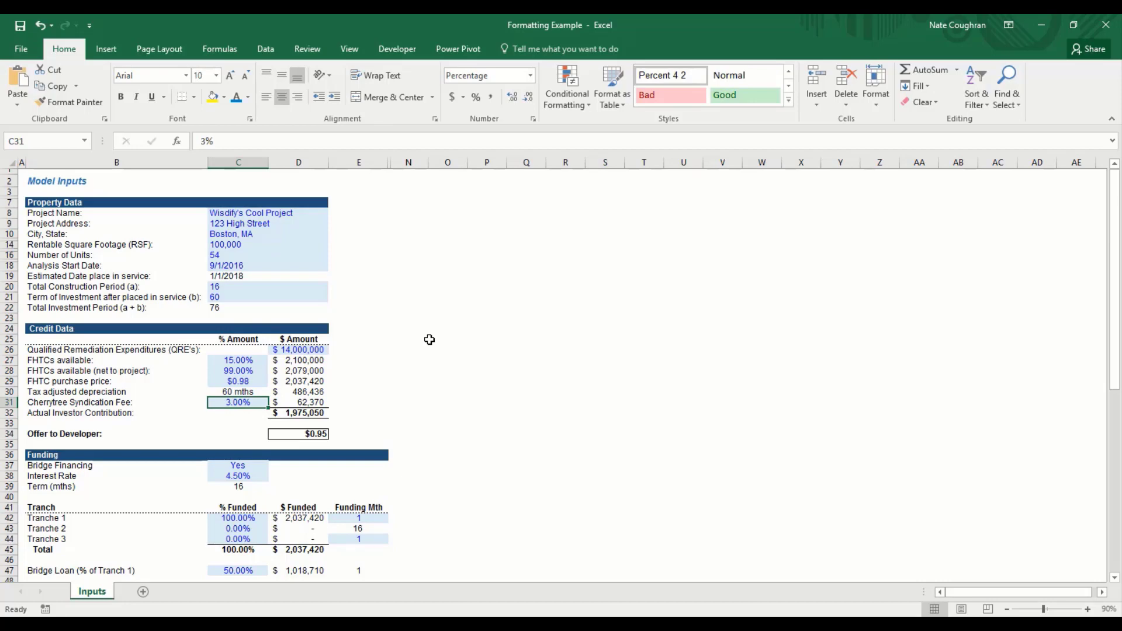
key(Up)
key(Up)
key(Up)
key(Up)
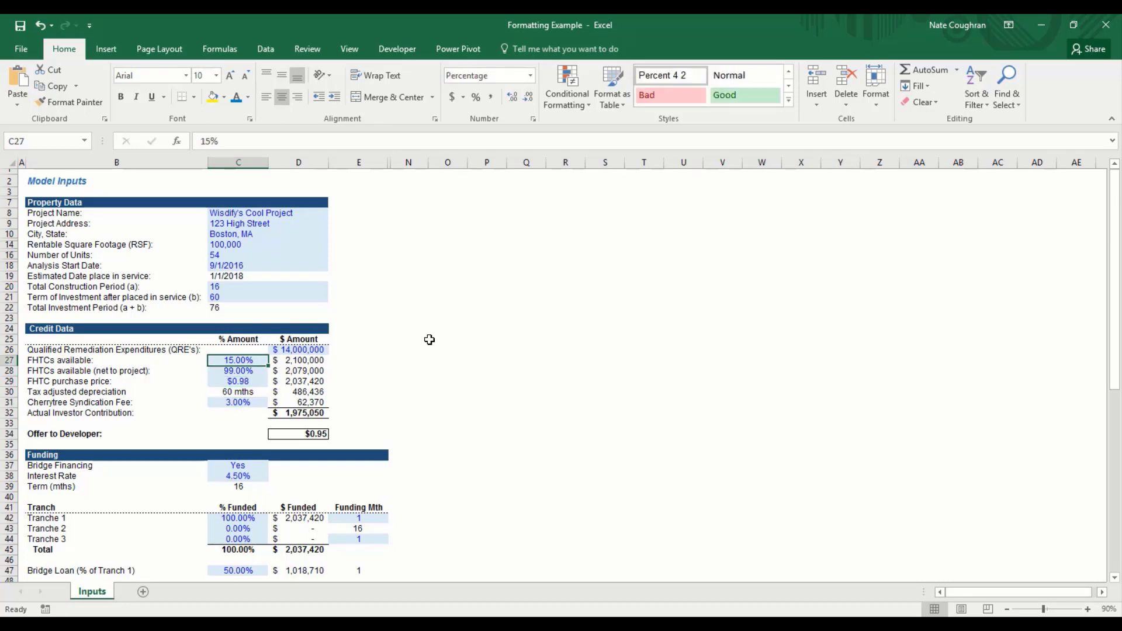
key(Right)
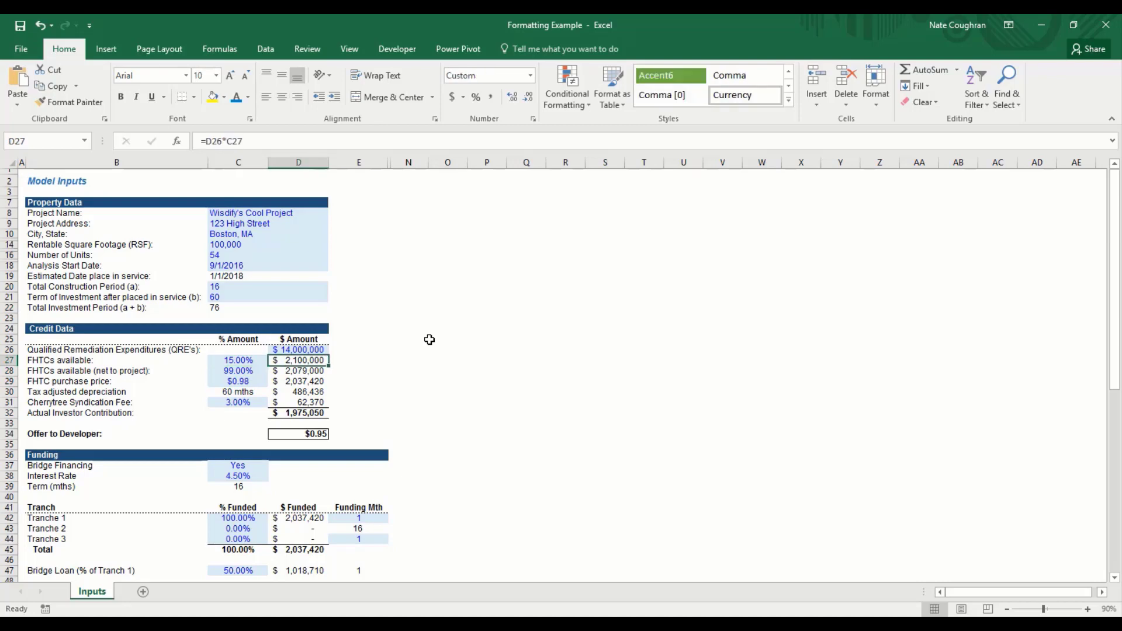
key(Left)
key(Right)
key(F2)
key(Escape)
key(Down)
key(F2)
key(Escape)
key(Left)
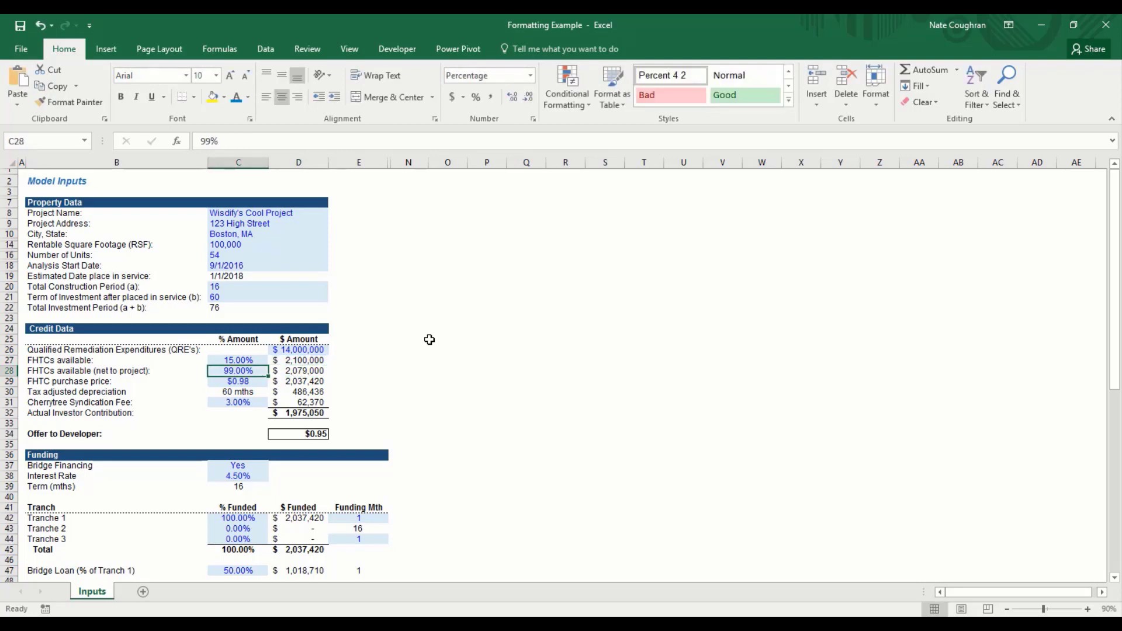
key(Up)
key(Down)
key(Up)
key(Right)
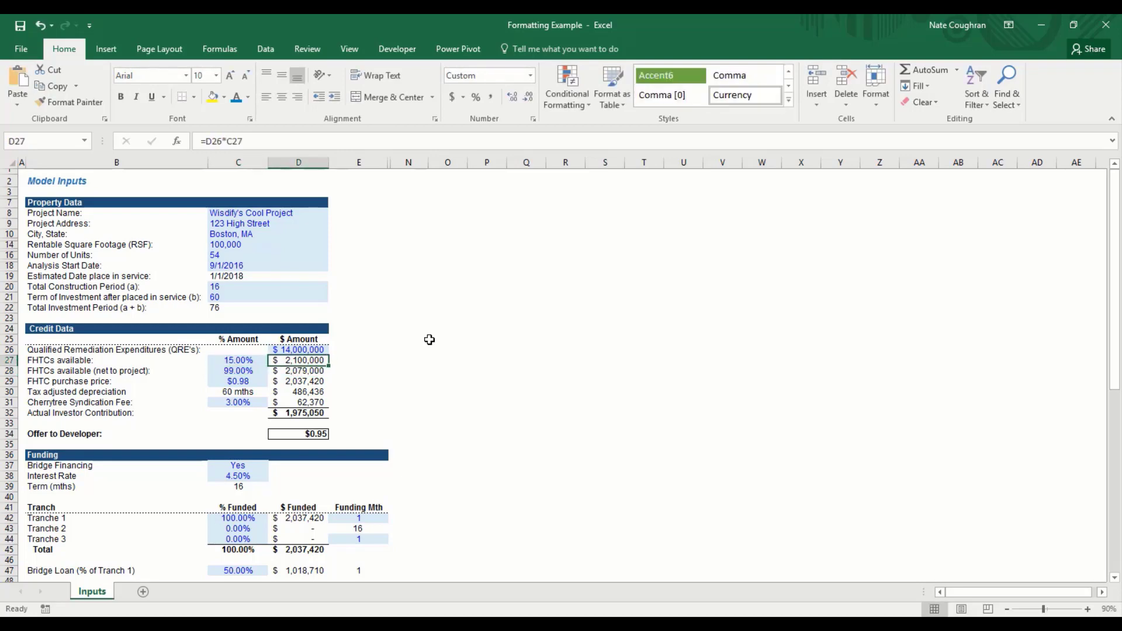
key(F2)
key(Escape)
key(Down)
key(F2)
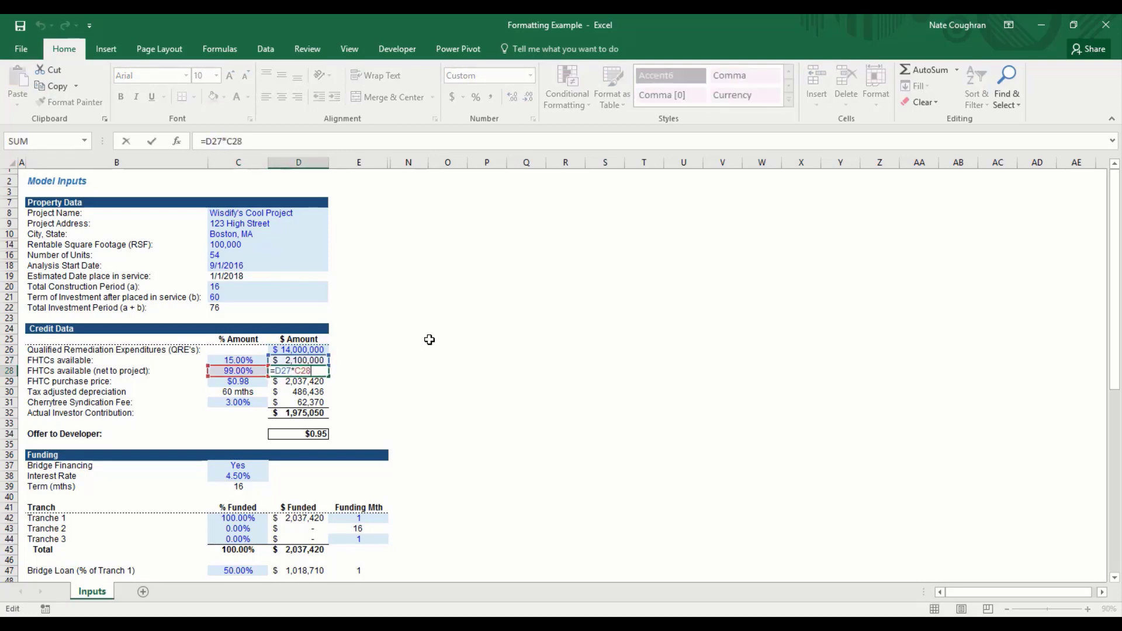
Step: Append *.02 to D28's formula as a test, then undo the change
click(257, 141)
text(*.02)
key(Return)
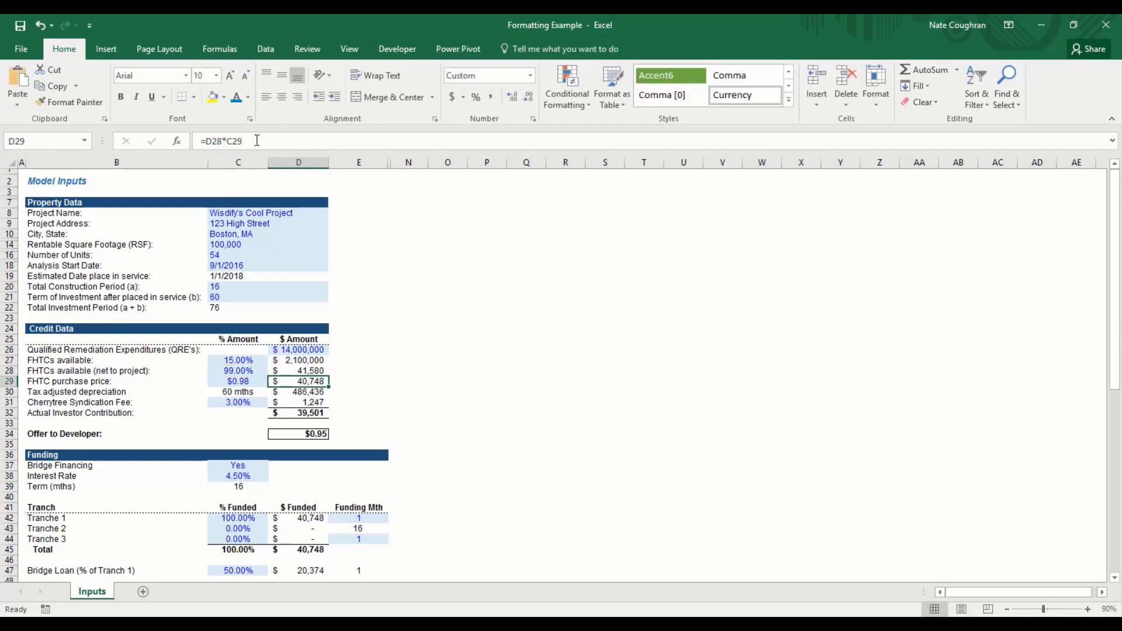
key(ctrl+z)
Step: Review the credit data's % and $ Amount columns, then return to the Bootcamp workbook
key(Up)
key(Left)
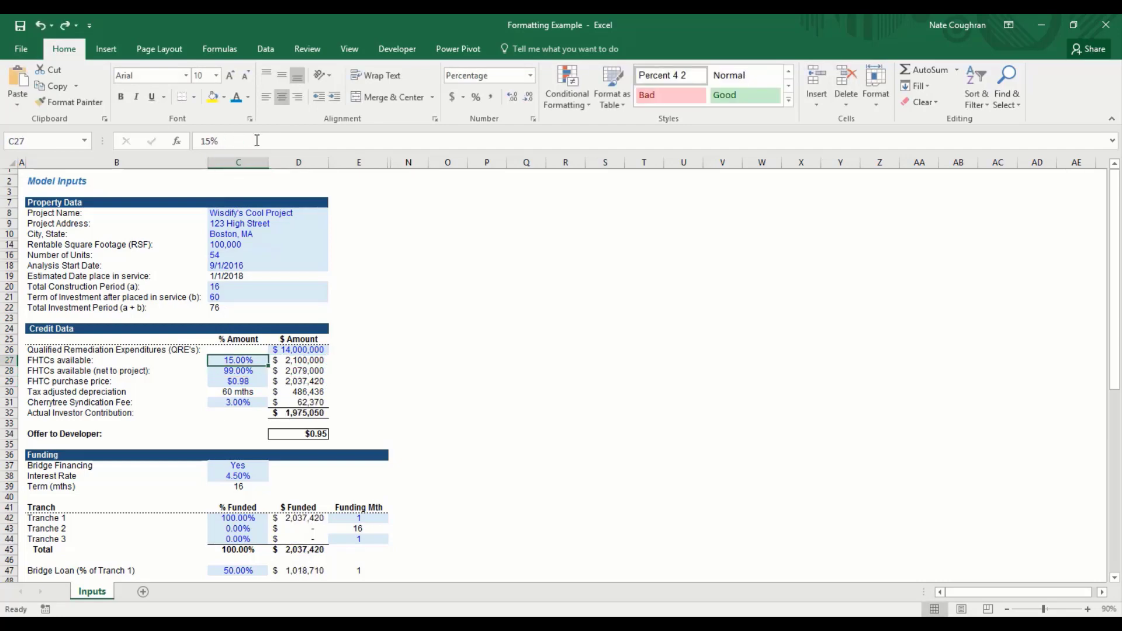
key(shift+Down)
key(shift+Down)
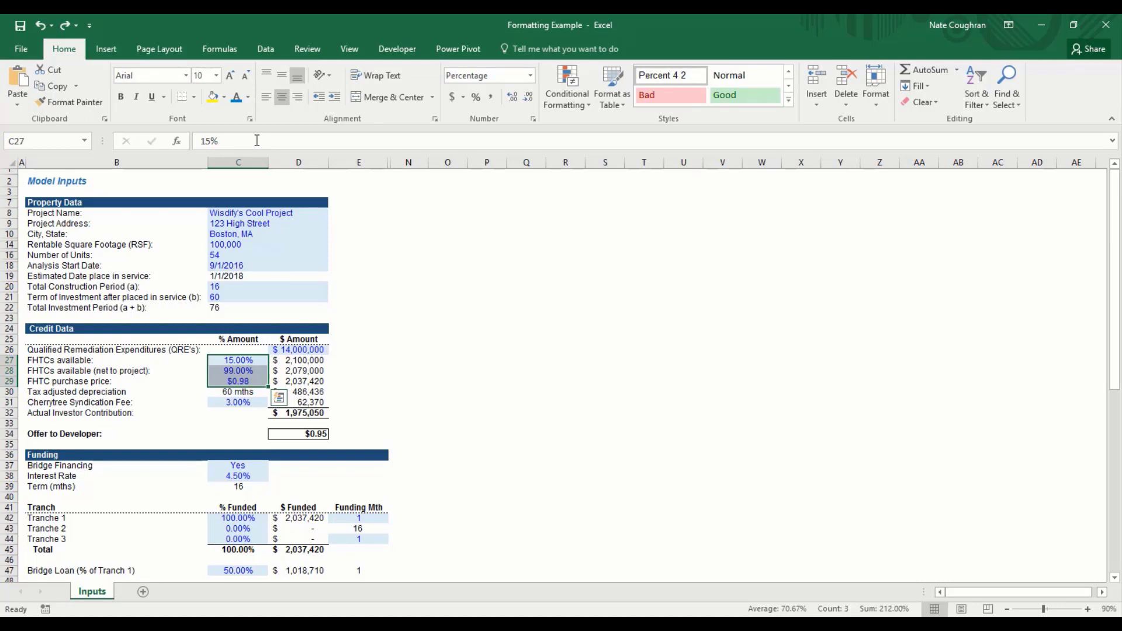
key(Right)
key(Down)
key(Down)
key(Down)
key(Up)
key(Up)
key(Up)
key(Up)
key(Down)
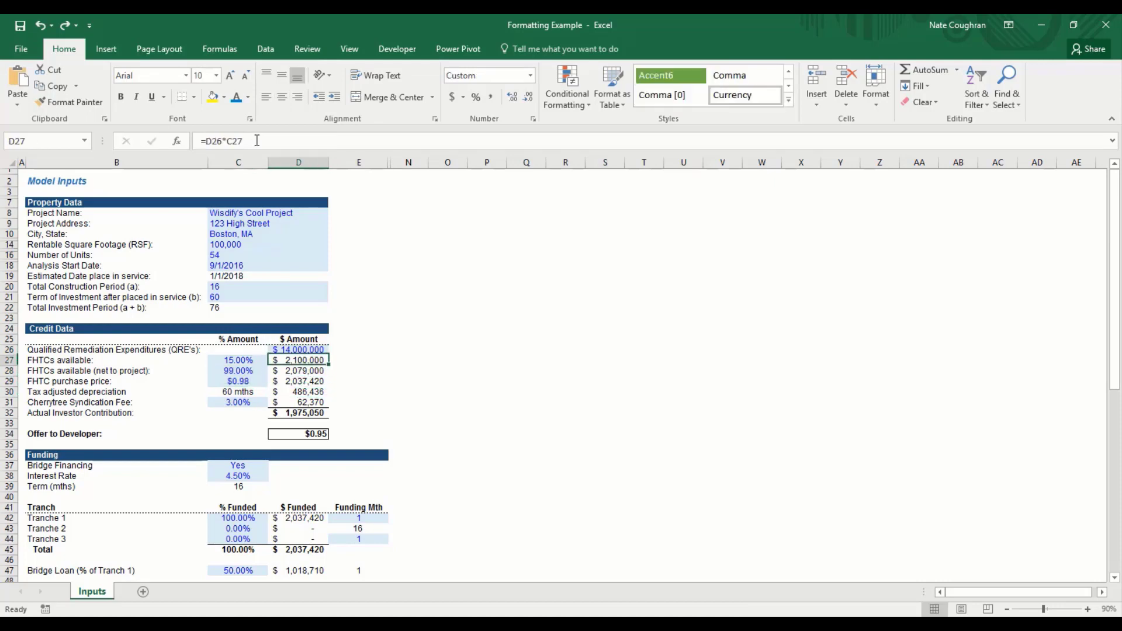
key(Down)
key(Up)
key(Left)
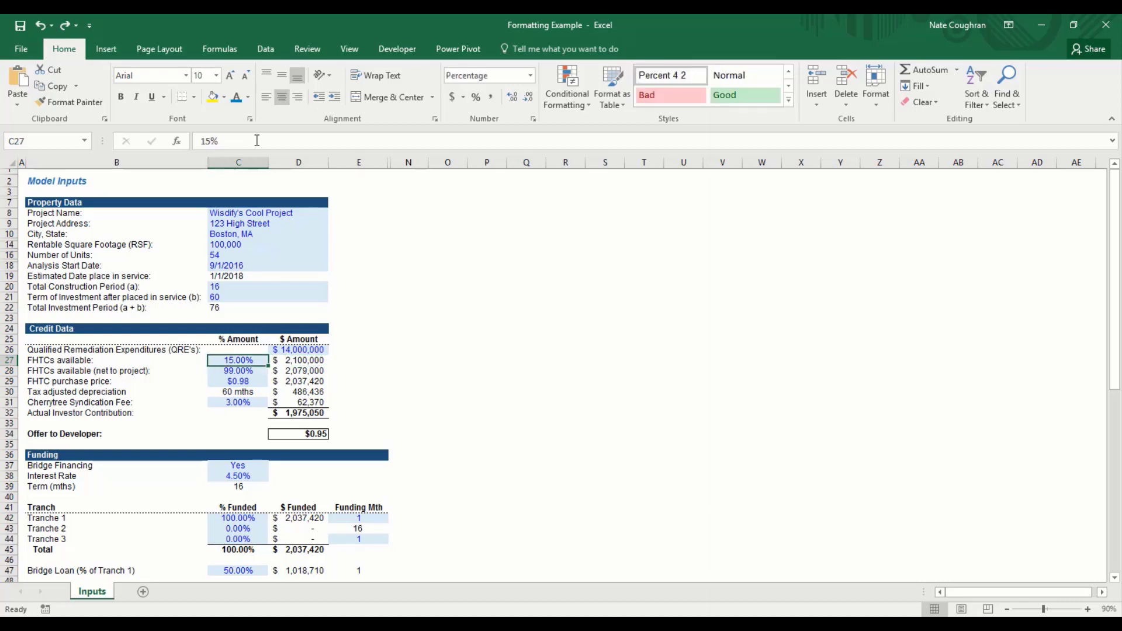
key(Left)
key(Page_Down)
key(Page_Up)
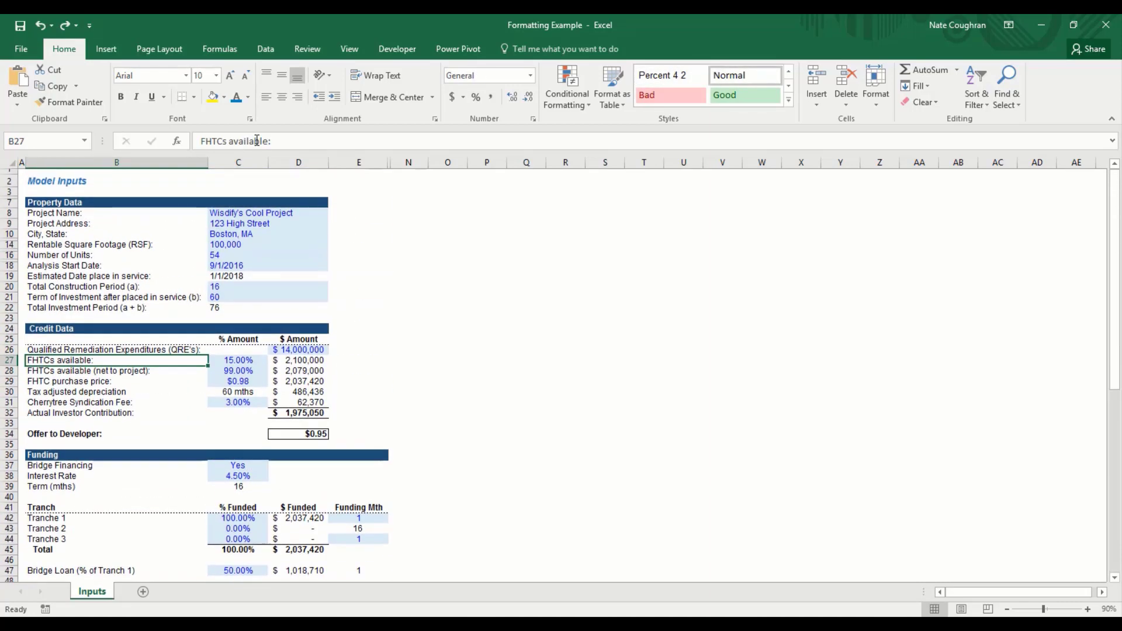
key(alt+Tab)
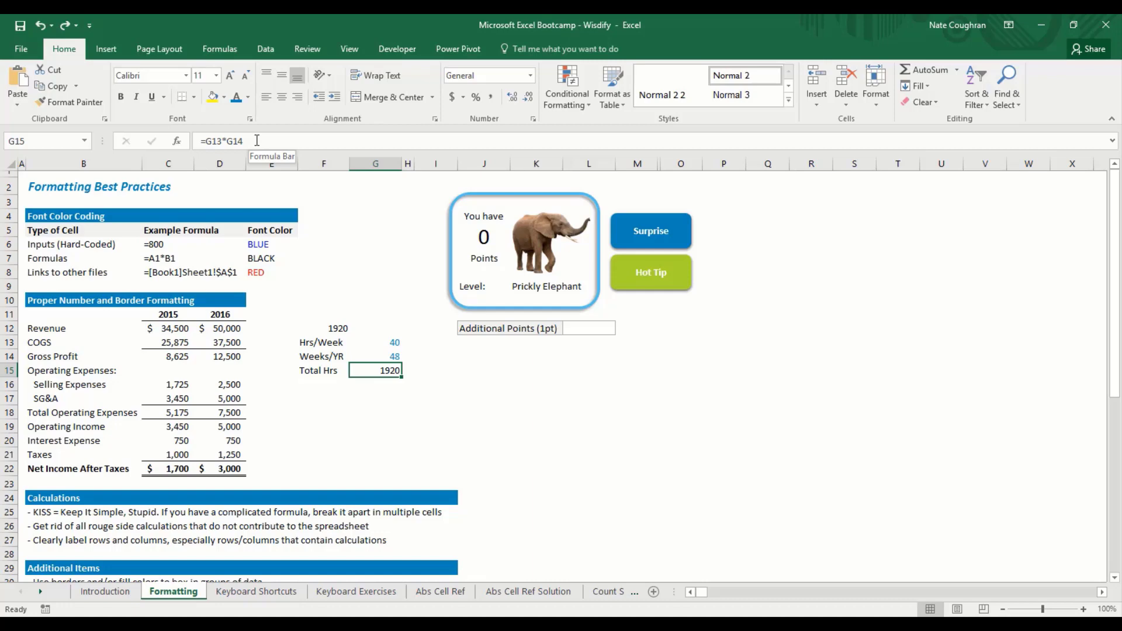
key(ctrl+Left)
key(ctrl+Left)
key(Up)
key(Right)
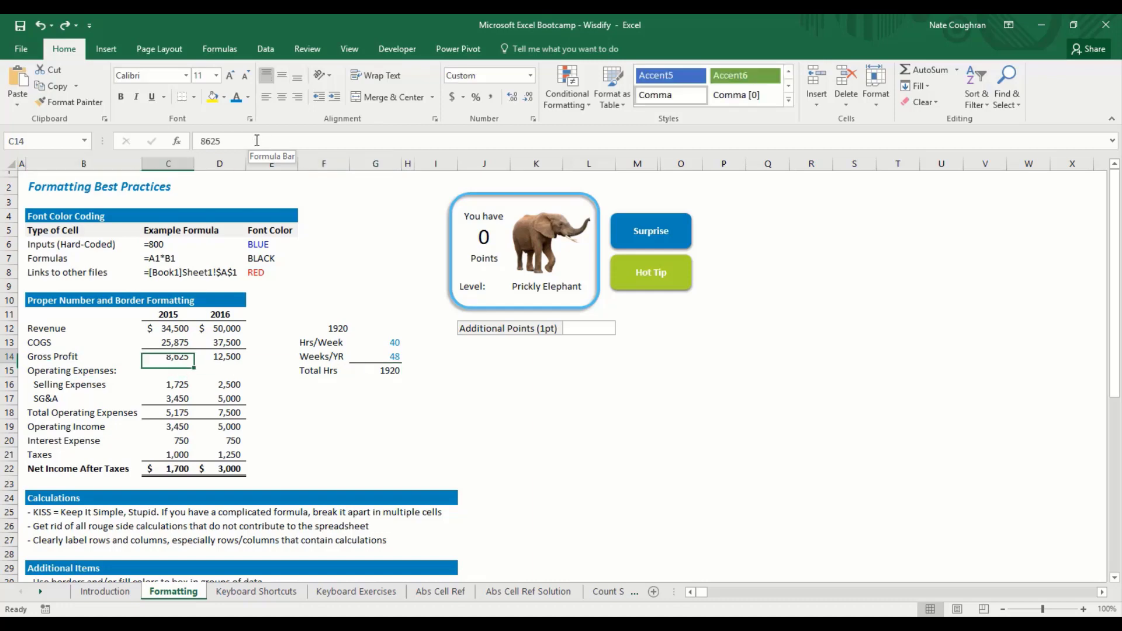
key(Up)
key(Up)
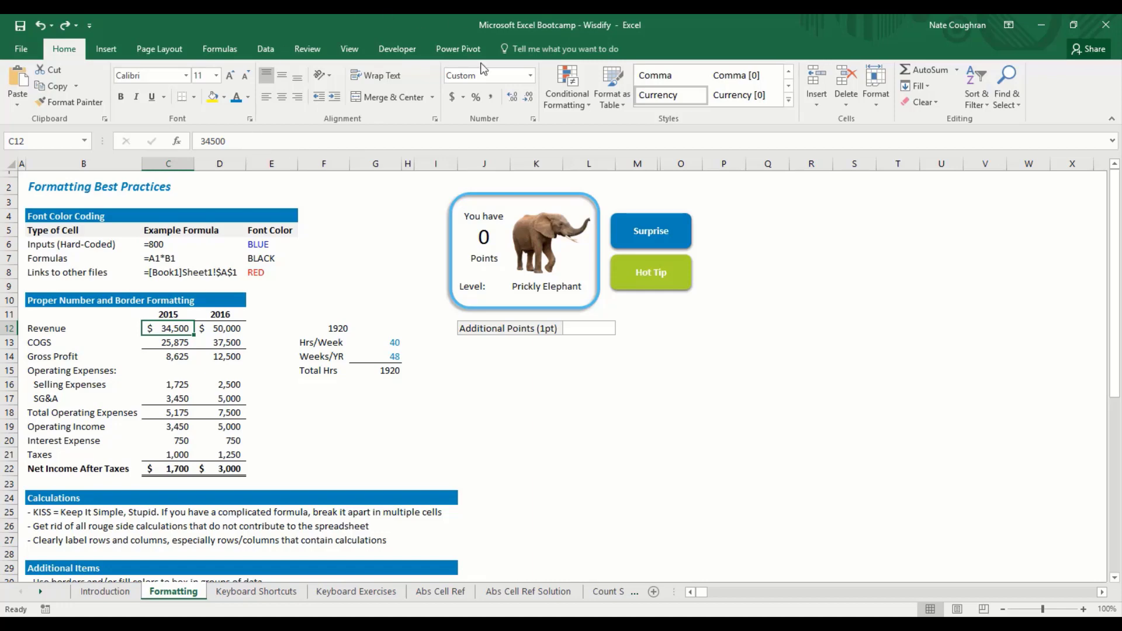
click(530, 74)
click(176, 329)
key(Left)
key(Up)
key(Up)
key(shift+Right)
key(shift+Right)
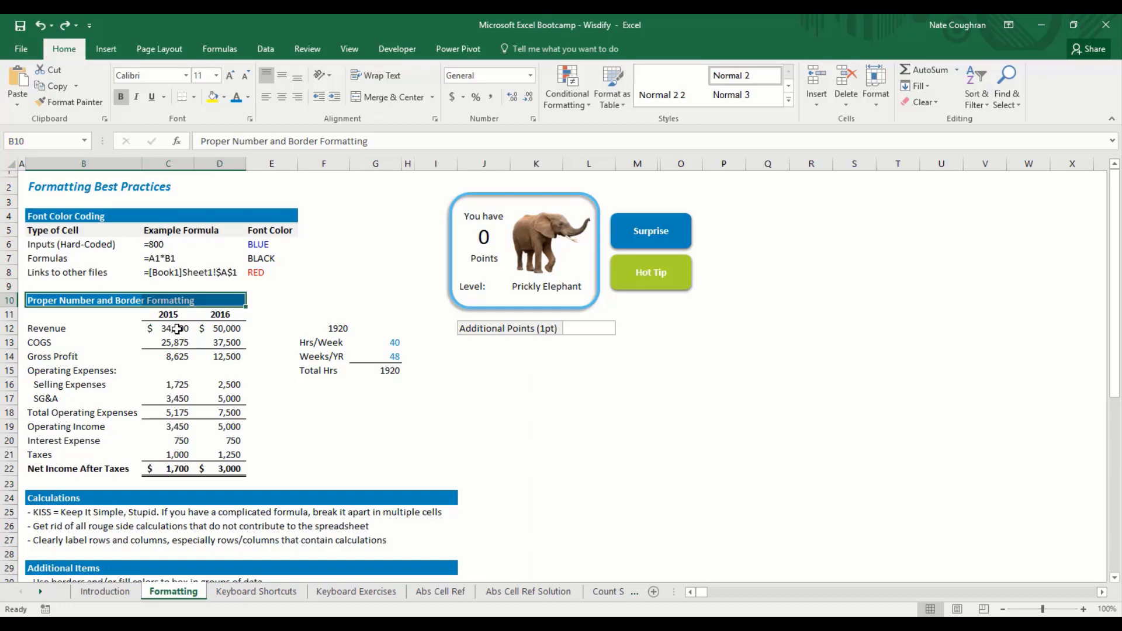
key(Left)
key(Right)
key(shift+Right)
key(shift+Right)
mouse_move(150, 626)
click(232, 570)
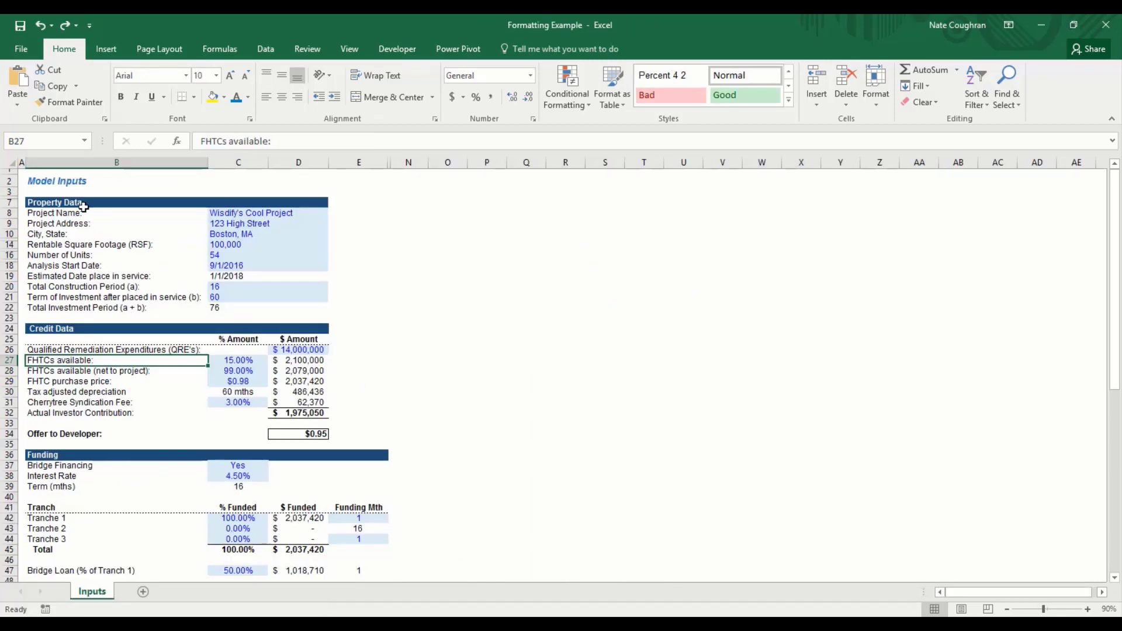
drag(48, 203, 297, 204)
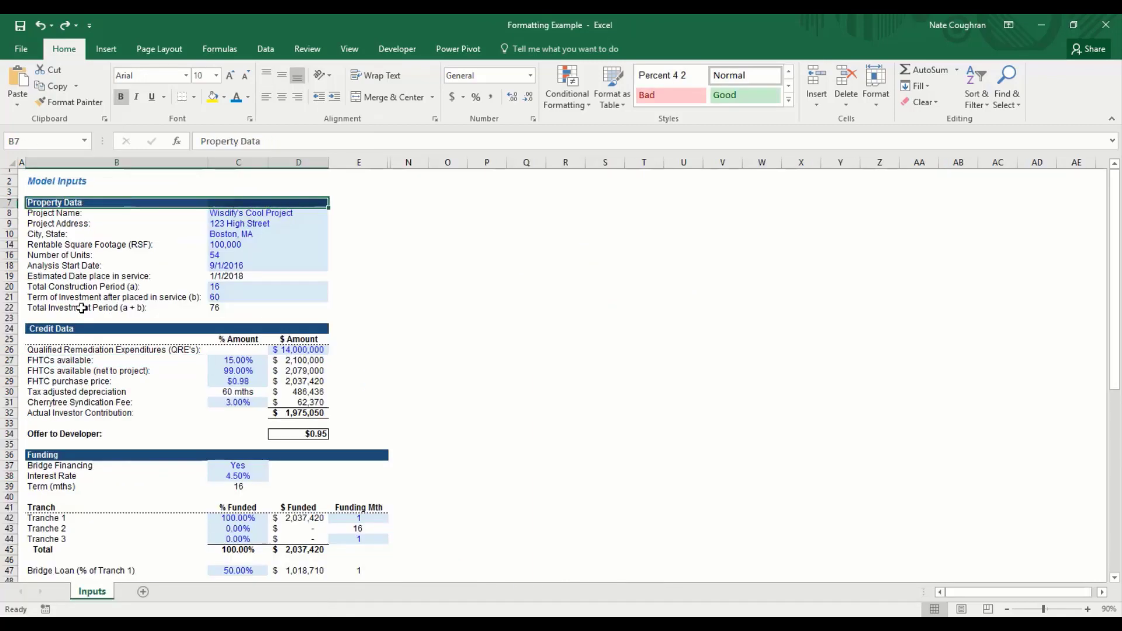
drag(36, 330, 314, 329)
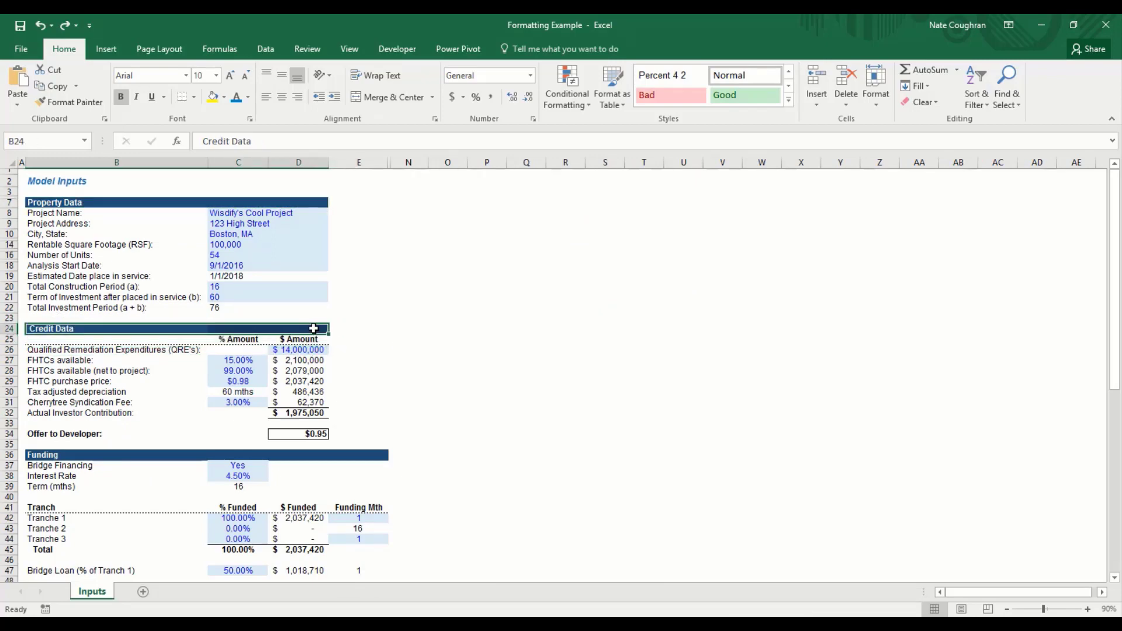
key(ctrl+Up)
key(ctrl+Up)
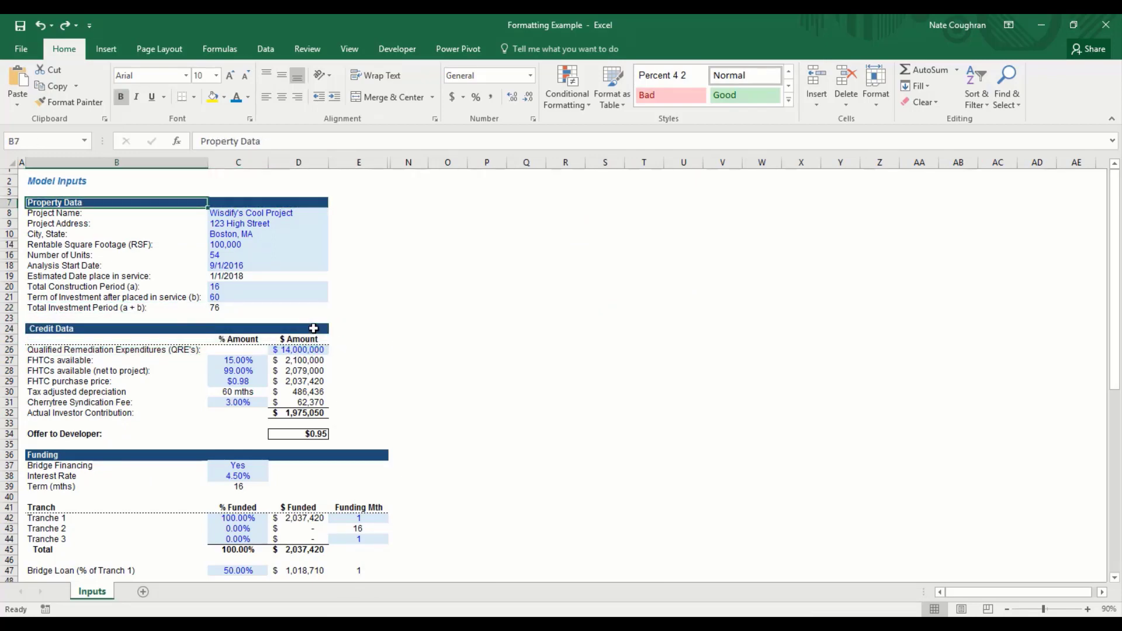
key(shift+Right)
key(shift+Right)
key(Down)
key(Down)
key(Down)
key(Down)
key(Down)
key(Down)
key(Down)
key(Down)
key(Down)
key(Down)
key(Down)
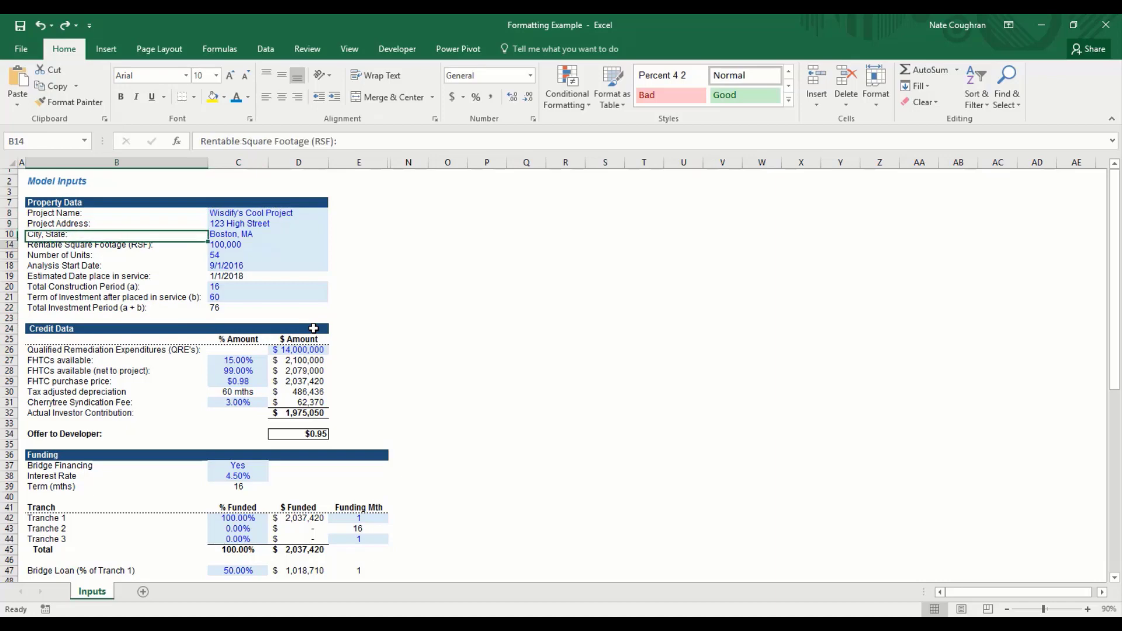
key(Down)
key(Down)
key(Down)
key(Down)
key(Down)
key(Down)
key(Down)
key(Down)
key(Down)
key(Down)
key(Down)
key(Down)
key(Down)
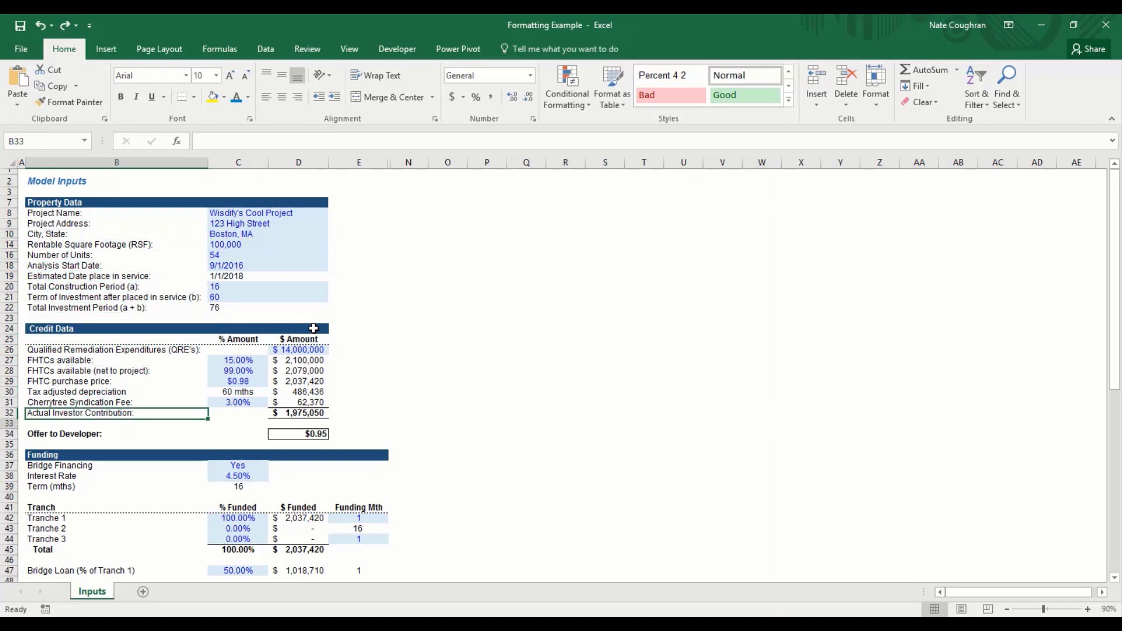
key(shift+Right)
key(shift+Right)
key(shift+Right)
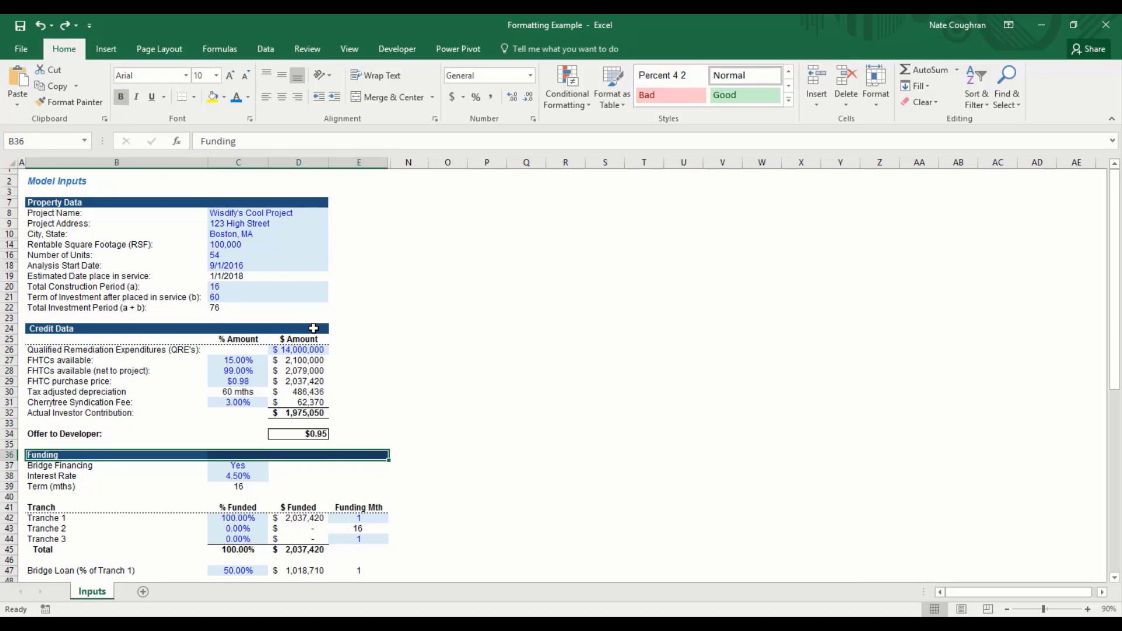
key(Right)
key(Down)
key(Down)
key(Down)
key(Down)
key(Down)
key(Down)
key(Down)
key(Down)
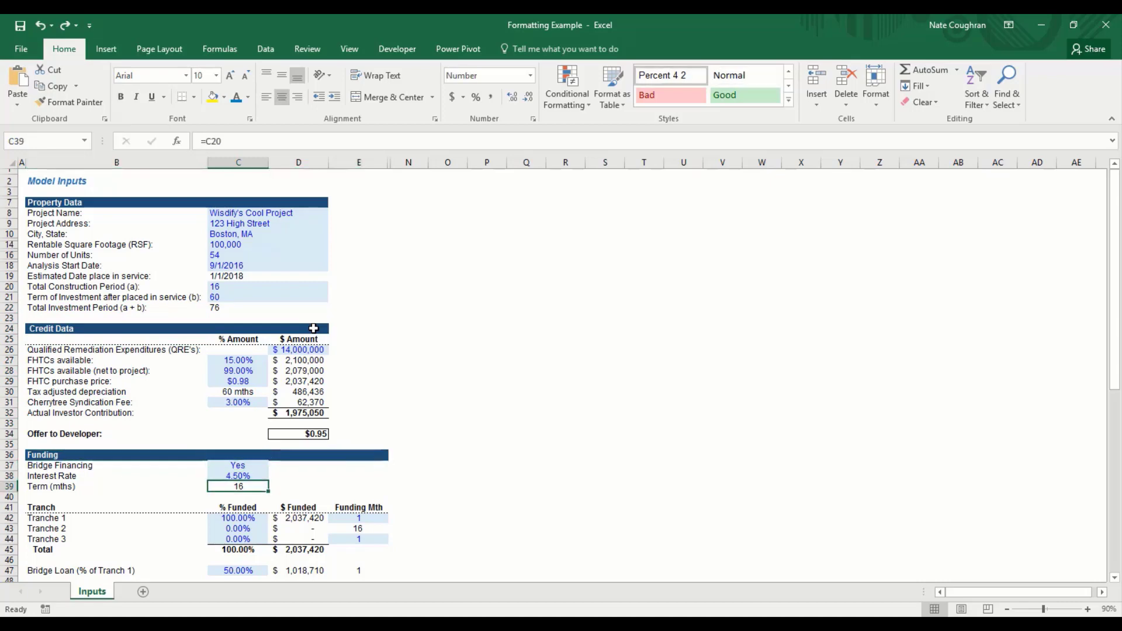
key(Up)
key(Up)
key(Up)
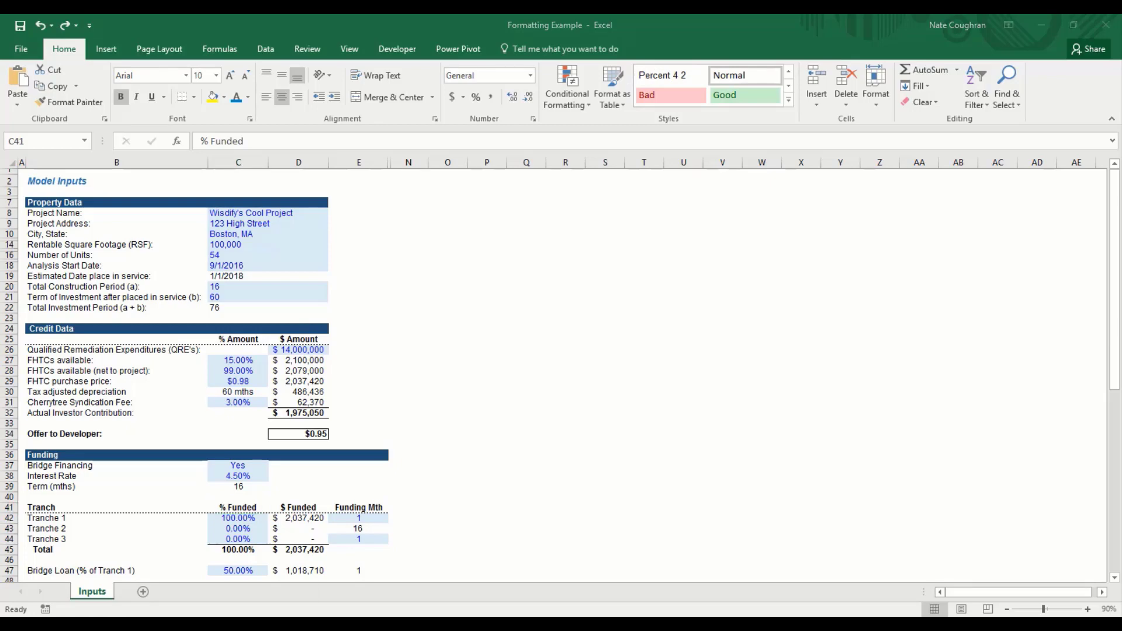
click(111, 583)
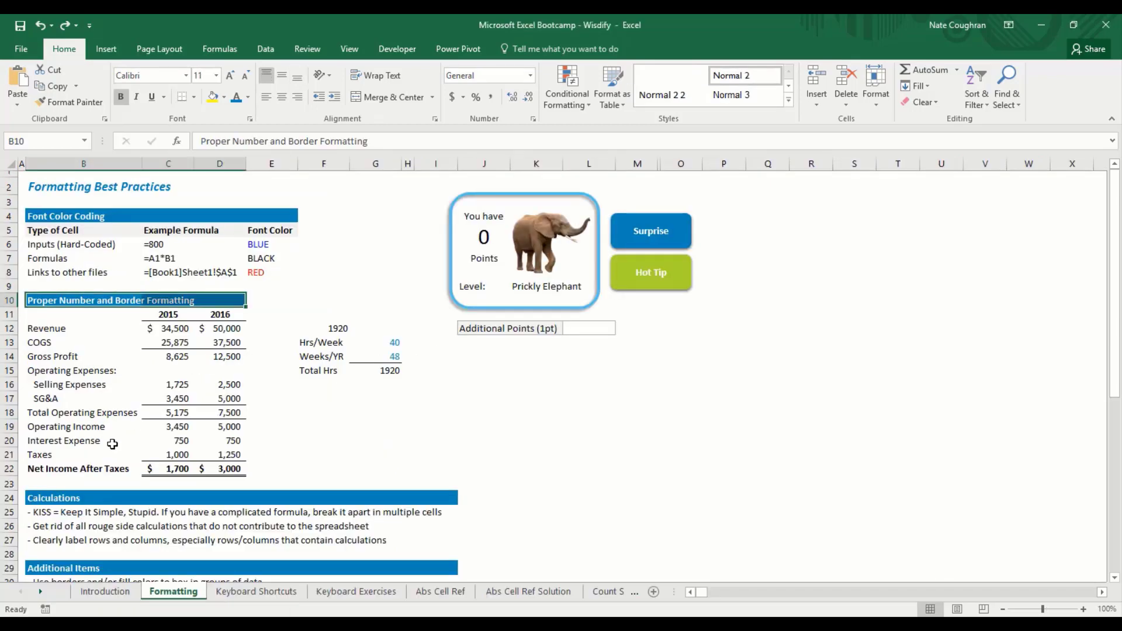
key(Down)
key(Down)
key(Down)
key(Down)
key(Down)
key(Down)
key(Down)
key(Down)
key(Down)
key(Down)
key(Down)
key(Down)
key(Down)
key(Down)
key(Down)
key(Down)
key(Down)
key(Down)
key(Down)
key(Down)
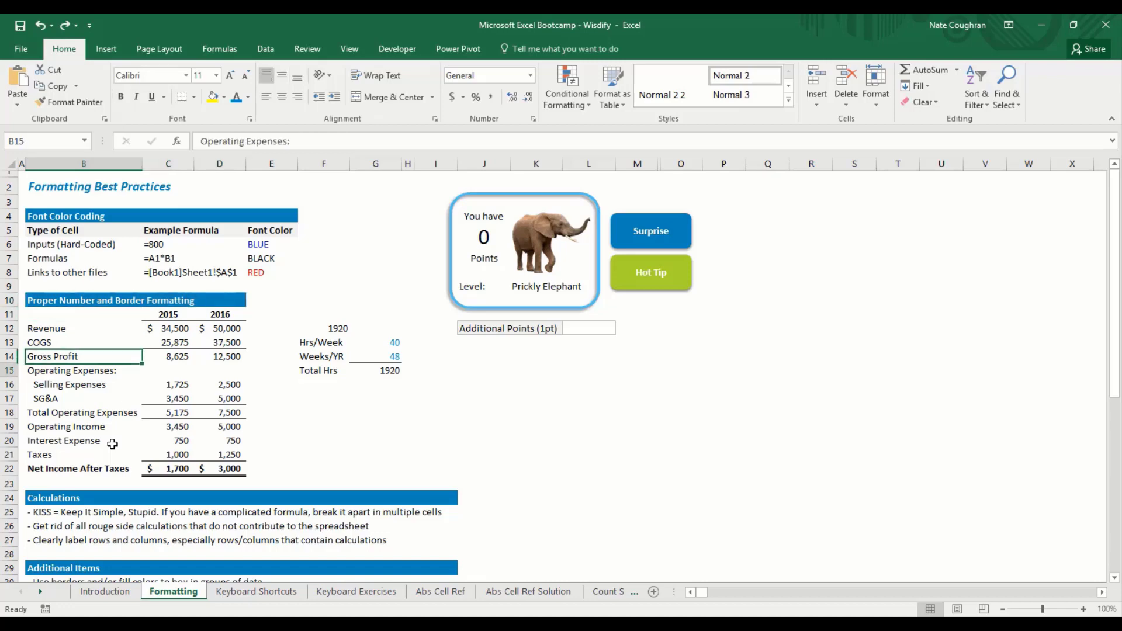
key(Up)
key(Up)
key(Up)
key(Up)
key(Right)
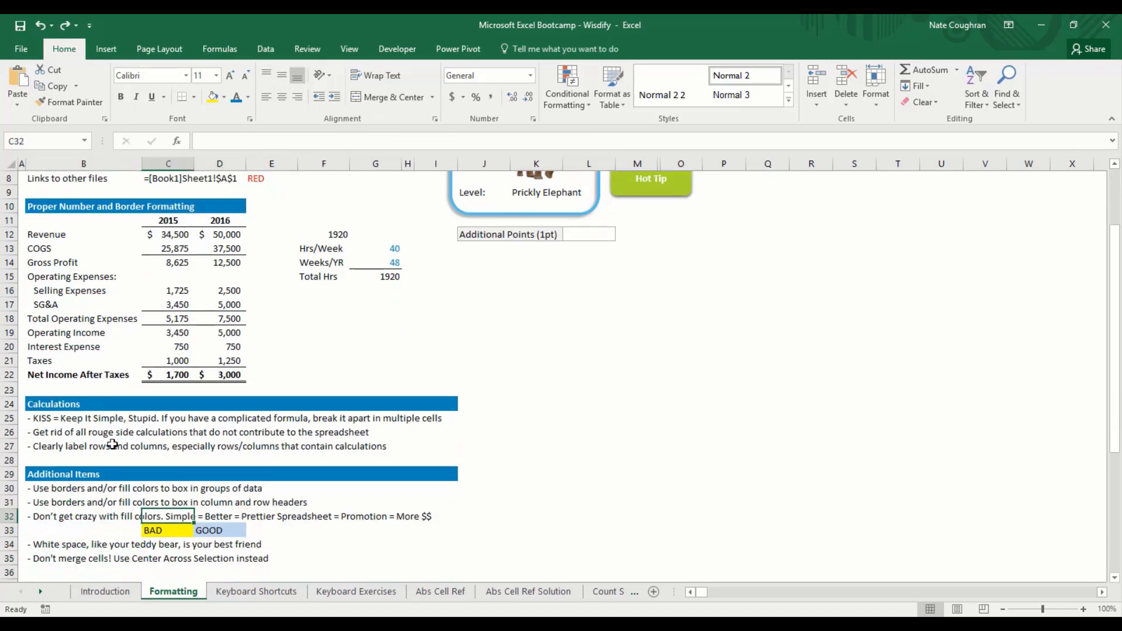
key(Down)
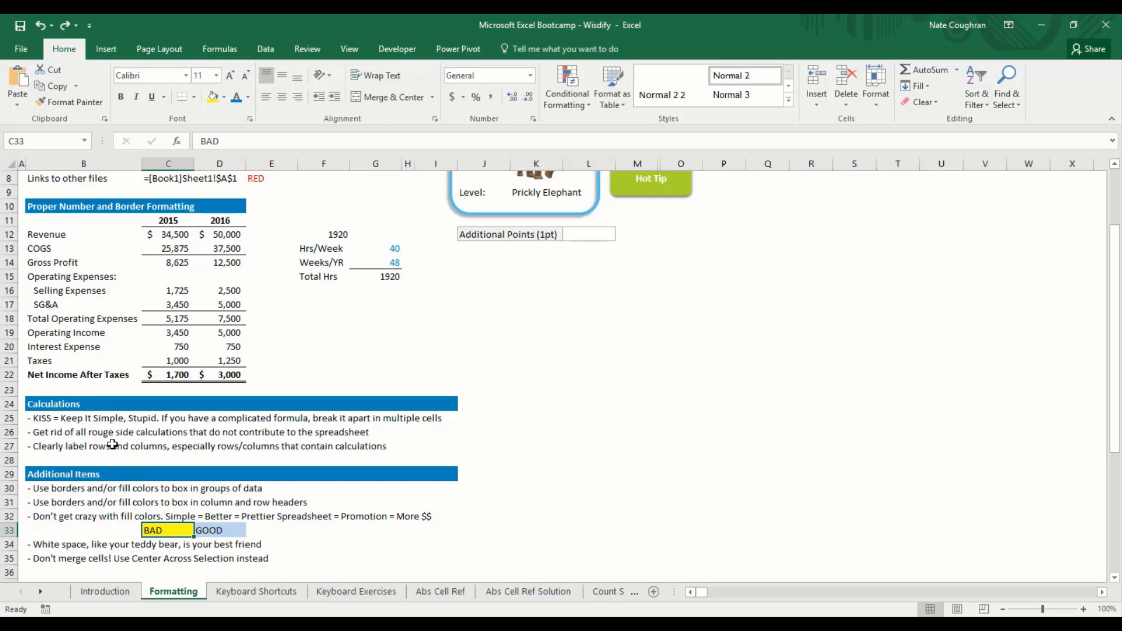
key(Right)
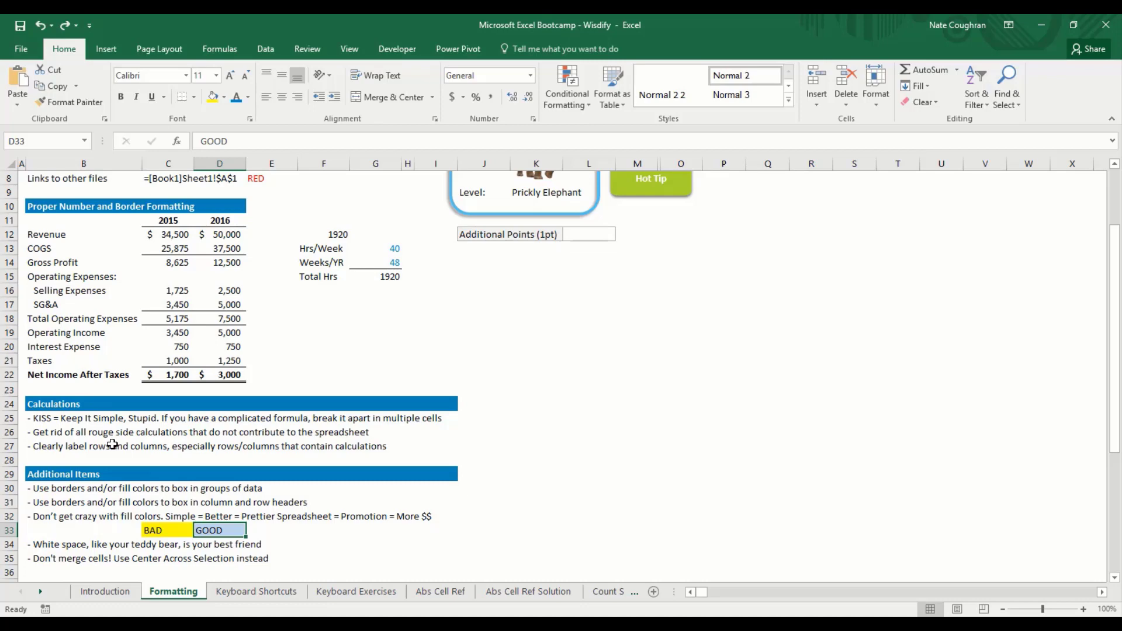
click(224, 97)
click(222, 267)
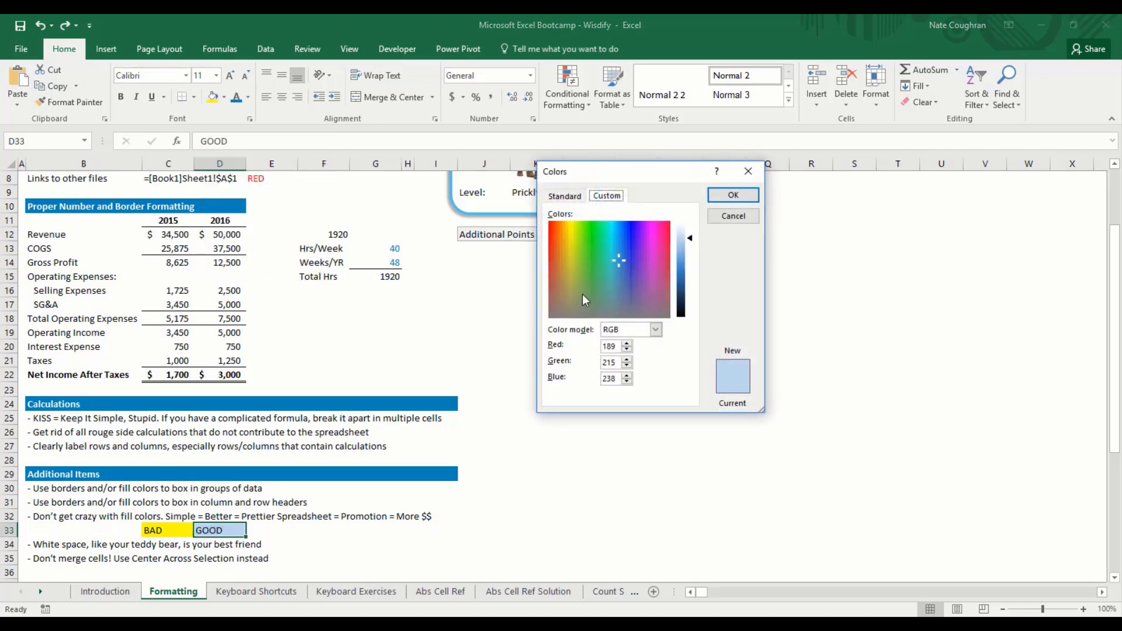
click(565, 225)
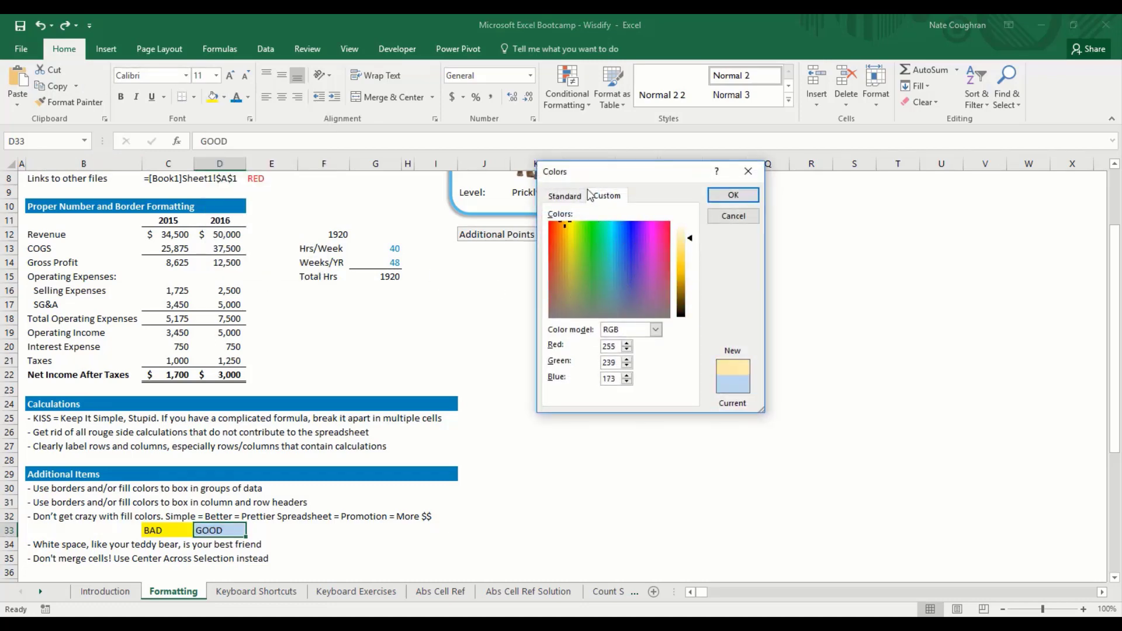
drag(588, 190, 583, 254)
click(735, 217)
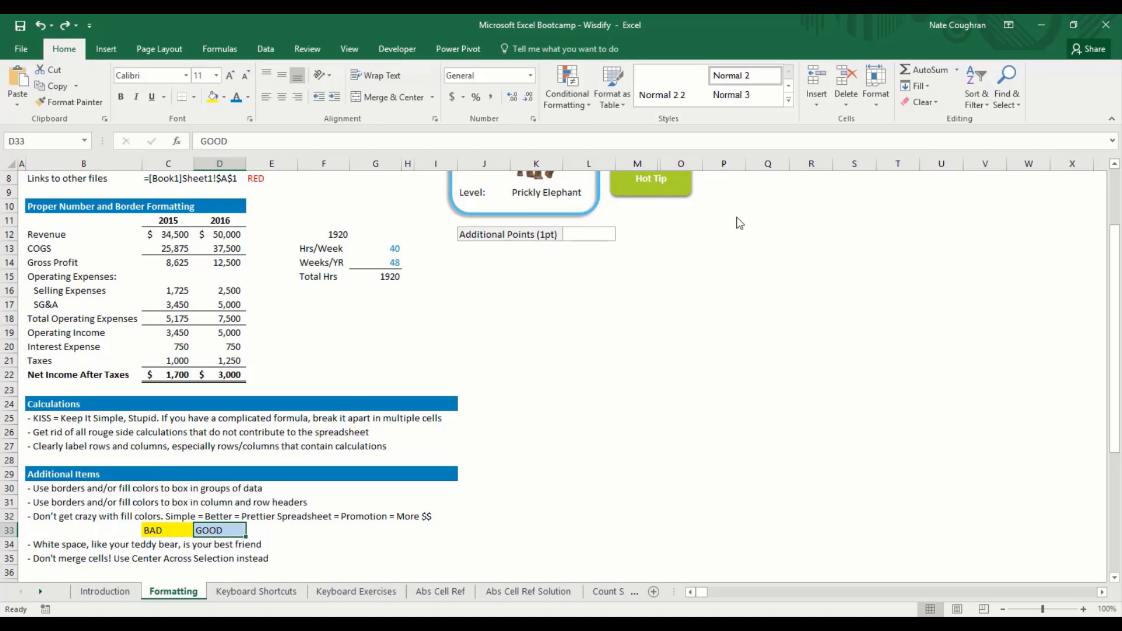
Step: Move to the header tip at B31, then jump back to A1
key(Up)
key(Up)
key(Left)
key(Left)
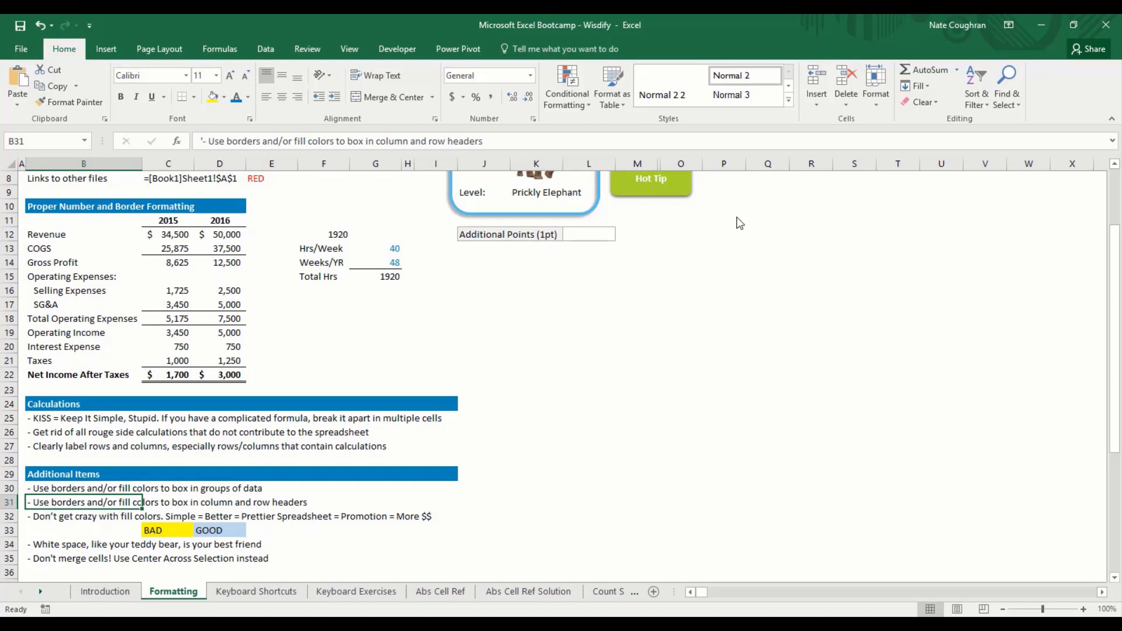
key(ctrl+Home)
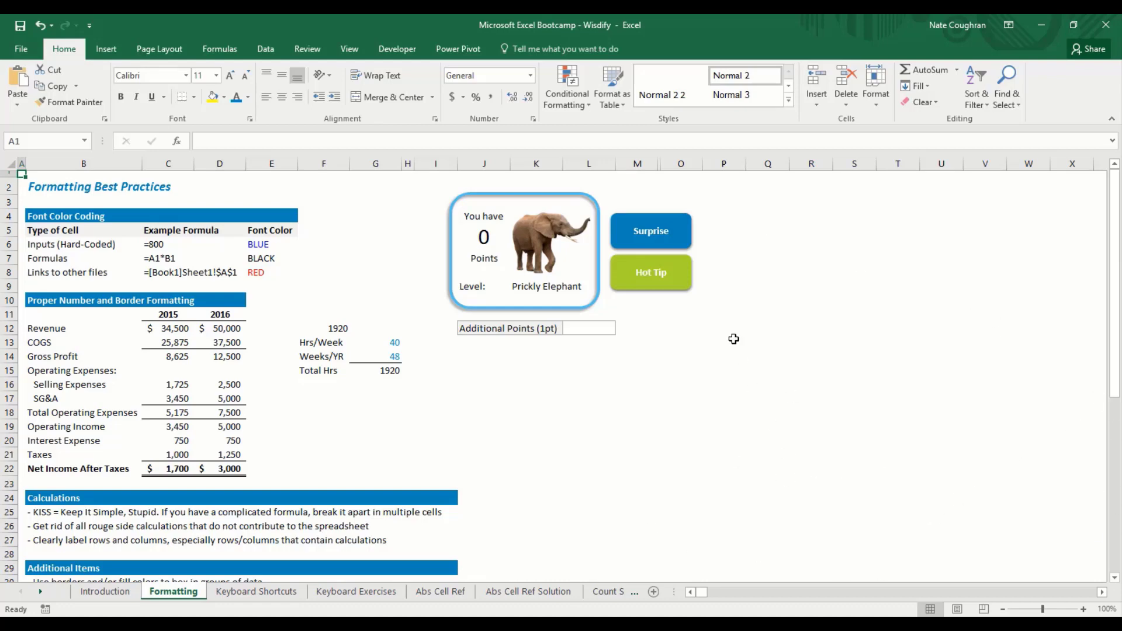
Step: Enter 1 in Additional Points cell L12 after trying 4 and 5, then go to Keyboard Shortcuts
click(584, 332)
text(1)
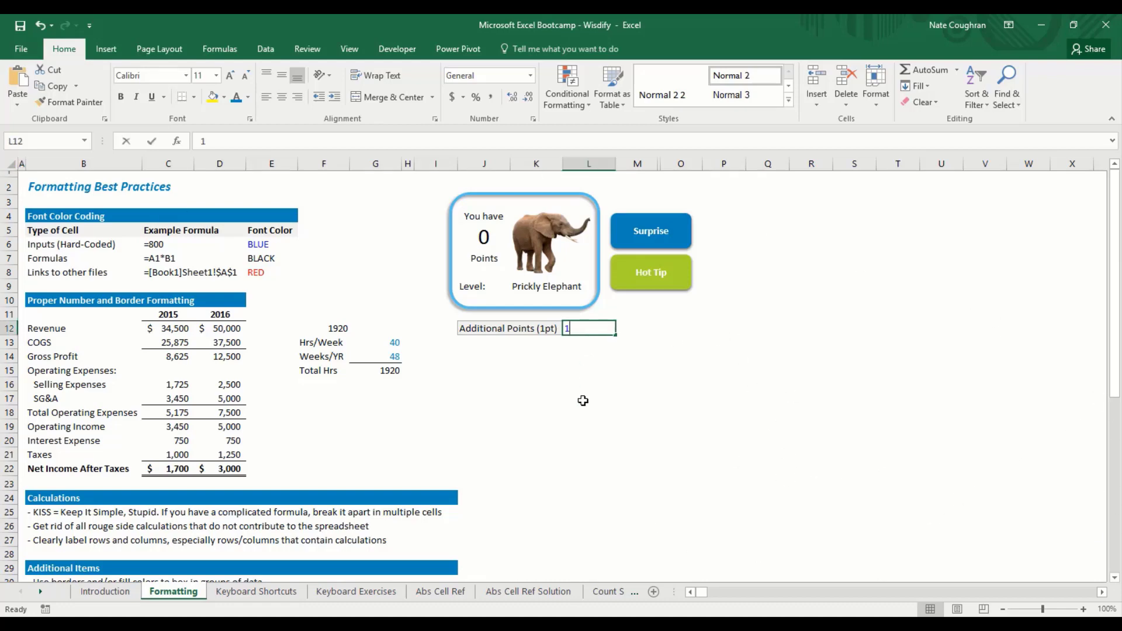
key(Return)
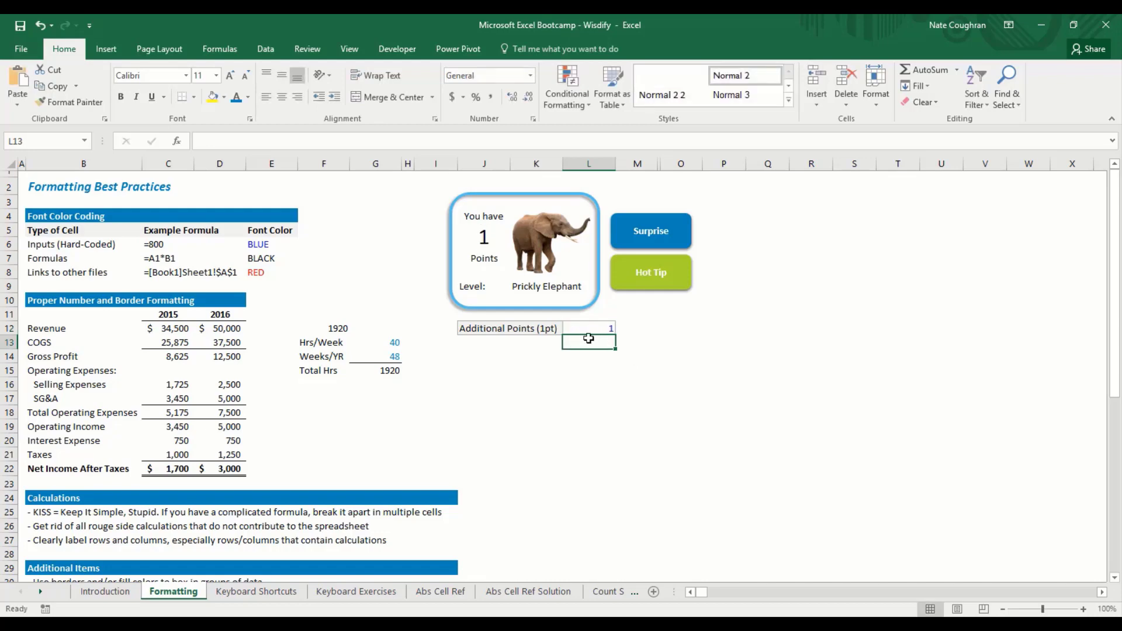
click(605, 325)
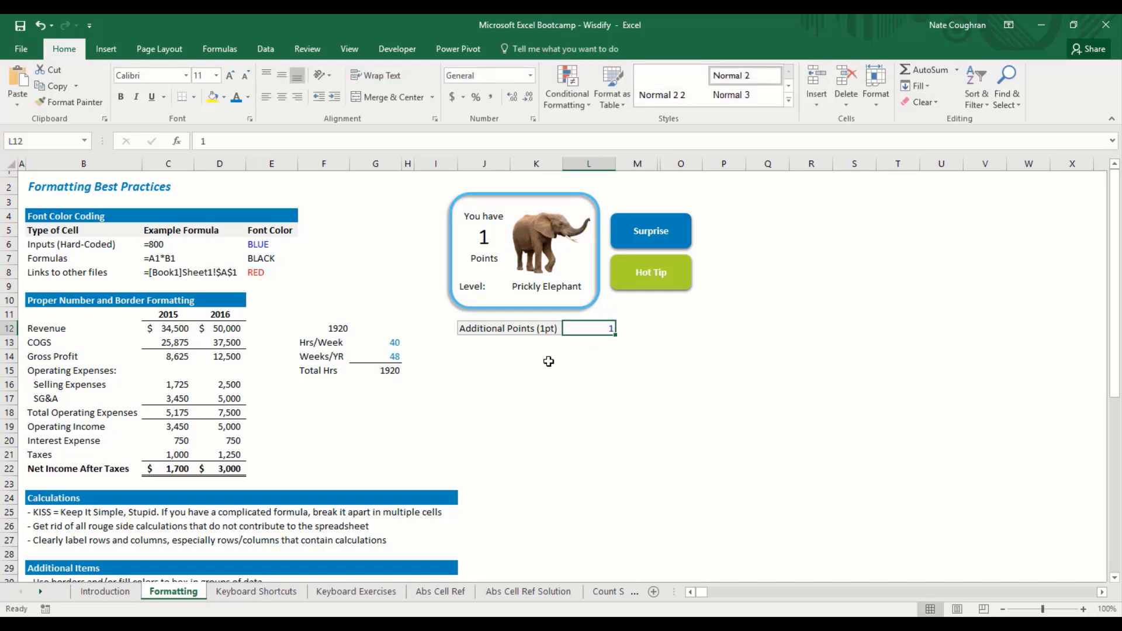
text(4)
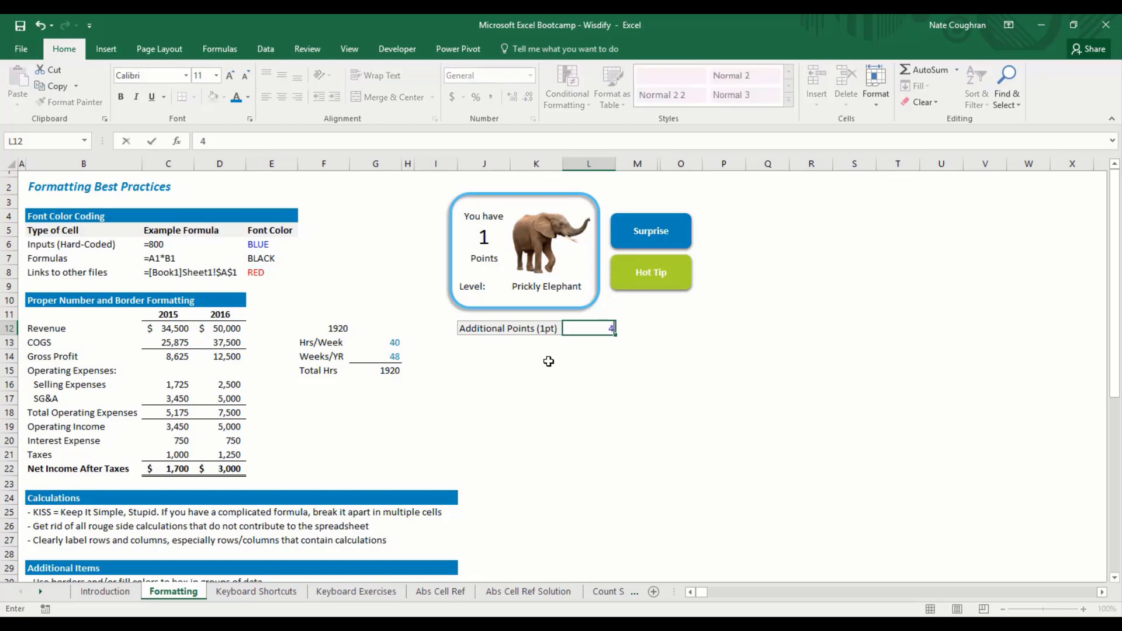
key(Return)
key(Up)
text(5)
key(Return)
key(Up)
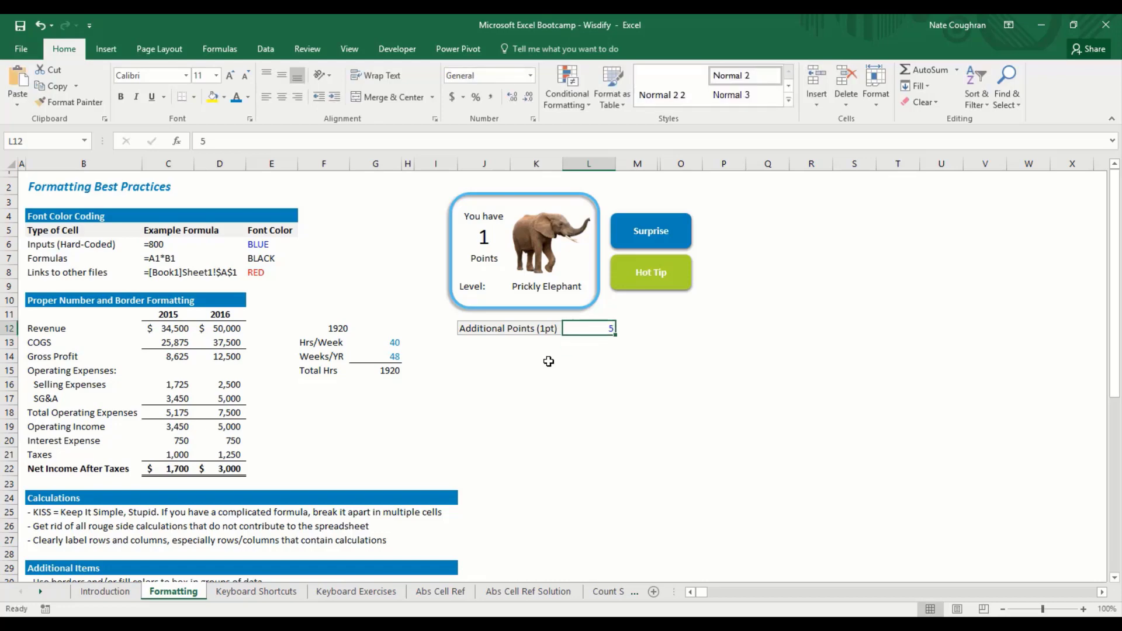
text(1)
key(Return)
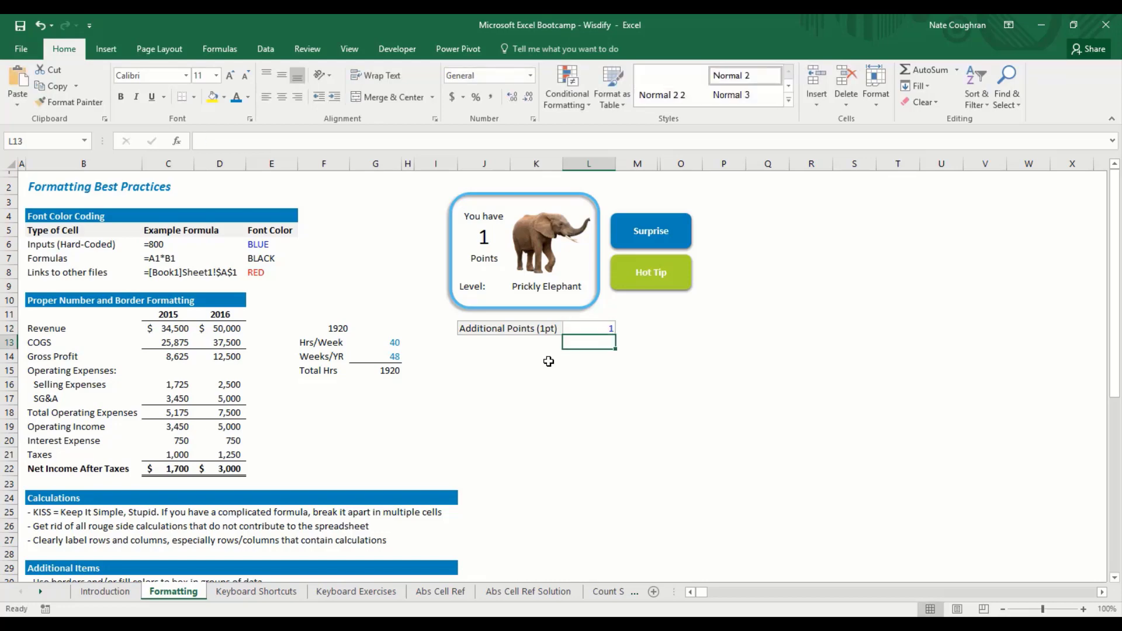
key(Up)
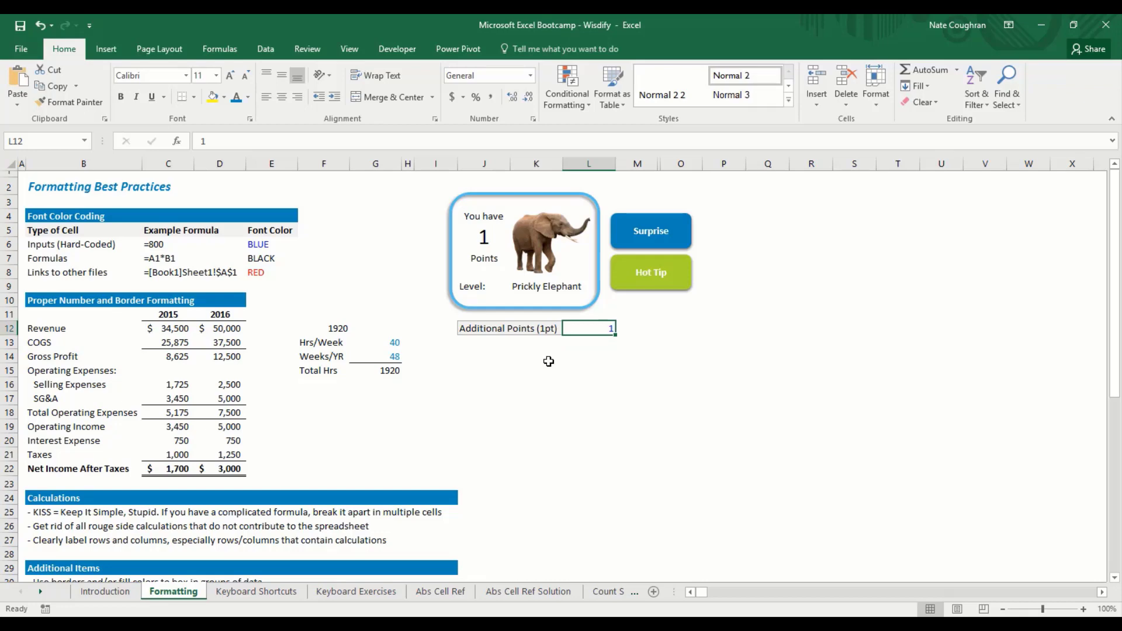
key(ctrl+Home)
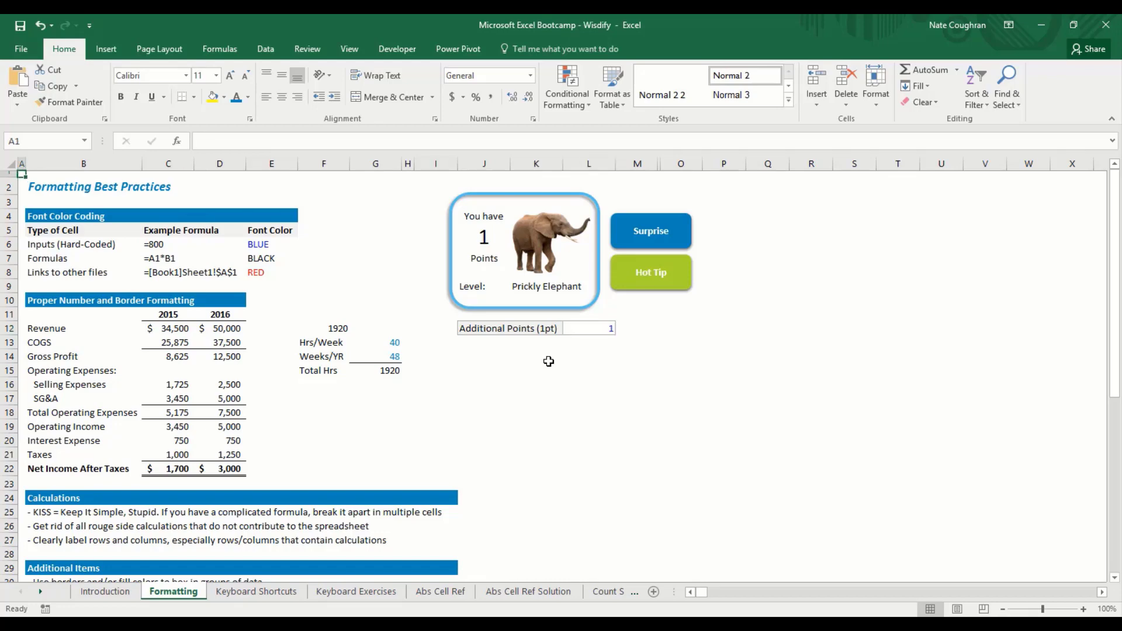
key(ctrl+Page_Down)
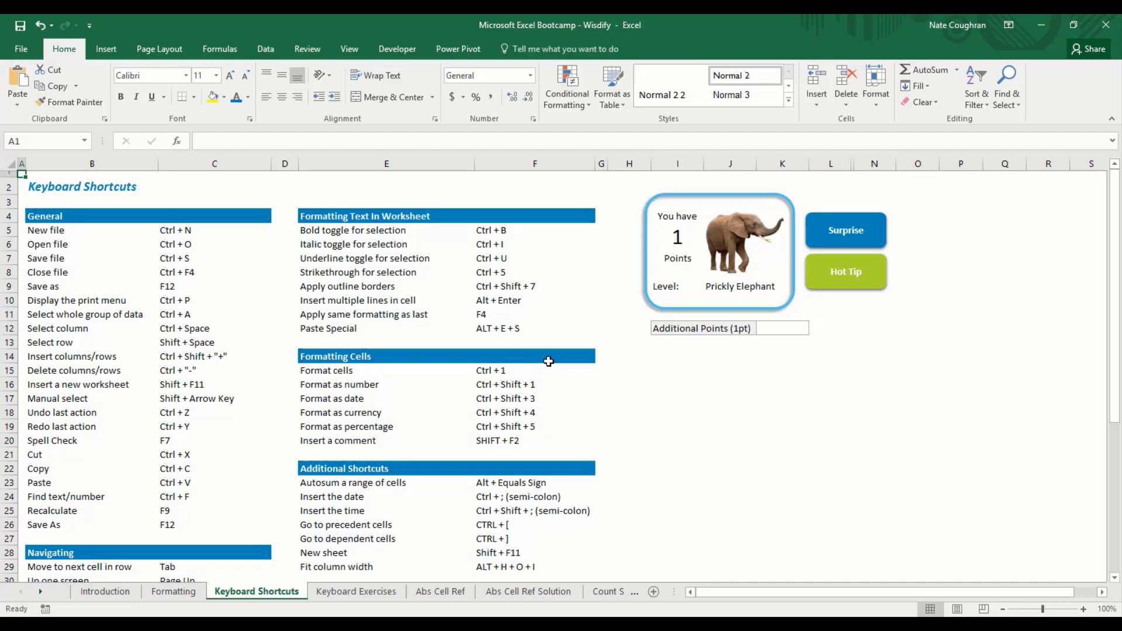
key(Down)
key(Right)
key(shift+Down)
key(shift+Down)
key(shift+Down)
key(shift+Down)
key(shift+Down)
key(shift+Down)
key(shift+Down)
key(shift+Down)
key(shift+Down)
key(shift+Down)
key(shift+Down)
key(shift+Down)
key(shift+Down)
key(shift+Down)
key(shift+Down)
key(shift+Down)
key(shift+Down)
key(shift+Down)
key(shift+Down)
key(shift+Down)
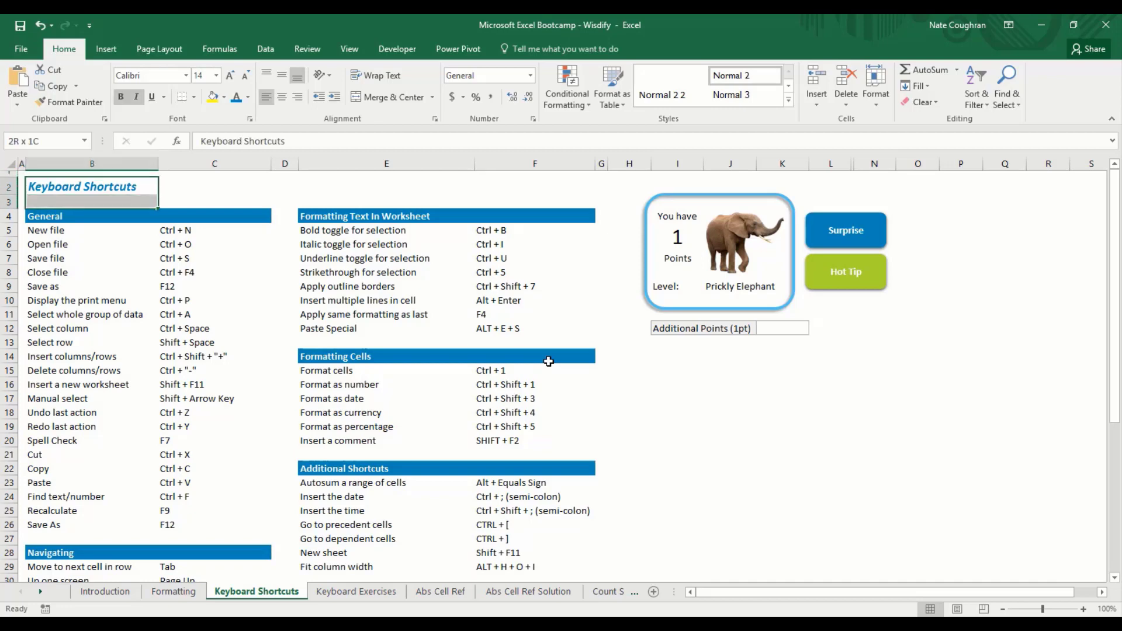
key(shift+Right)
key(shift+Right)
key(shift+Right)
key(shift+Right)
key(shift+Right)
key(shift+Left)
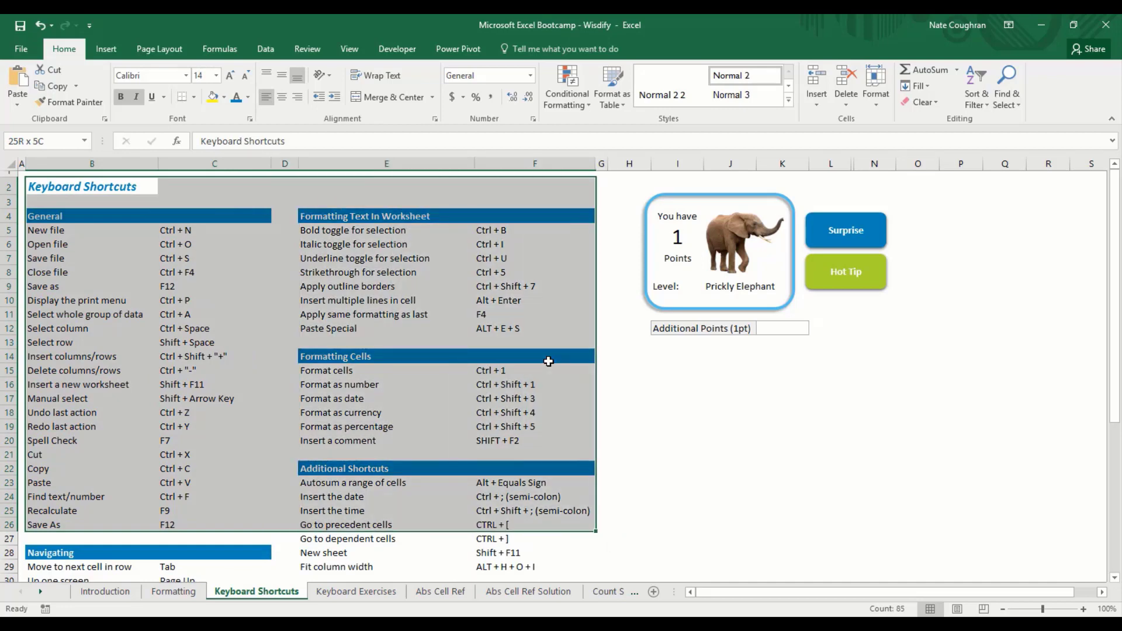
key(Down)
key(Down)
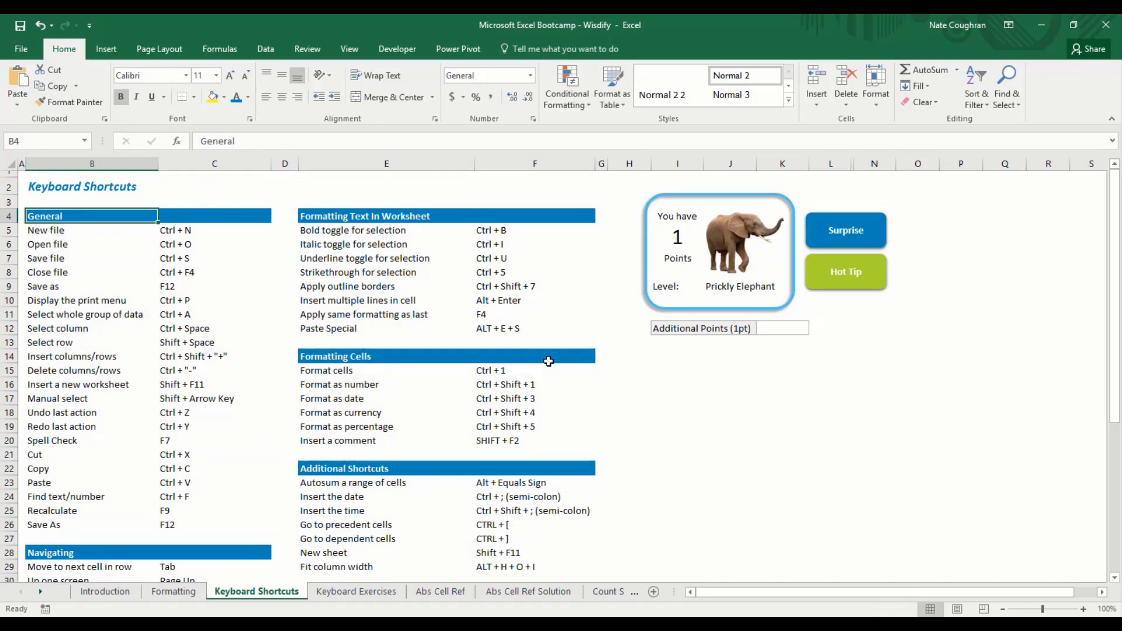
key(Down)
key(ctrl+shift+Right)
key(ctrl+shift+Down)
key(Right)
key(Right)
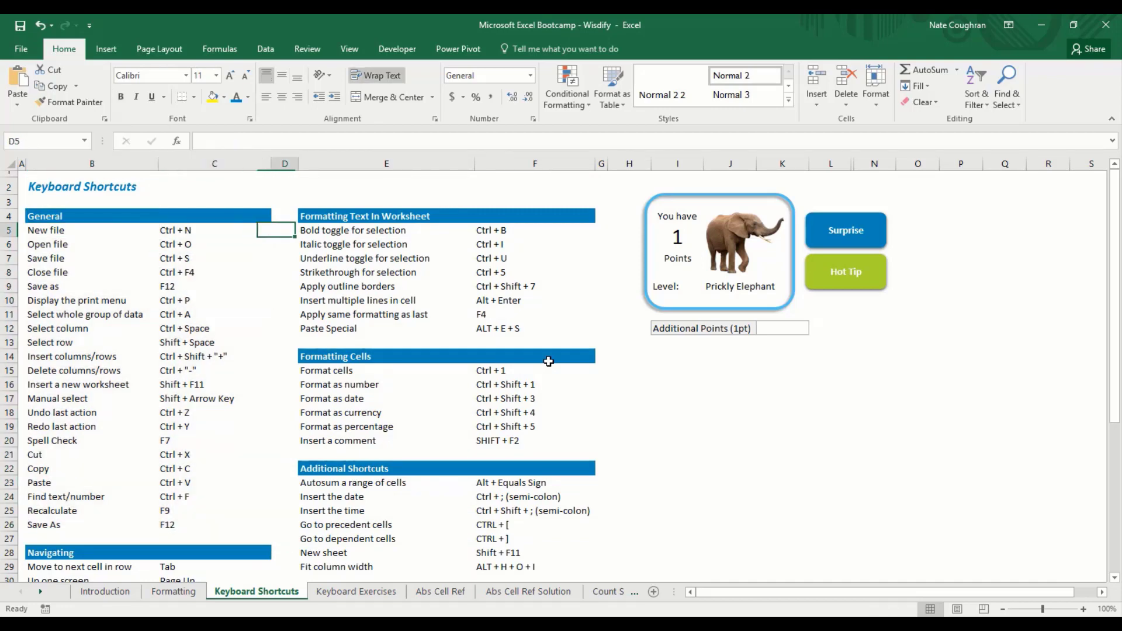
key(Right)
key(ctrl+shift+Right)
key(ctrl+shift+Down)
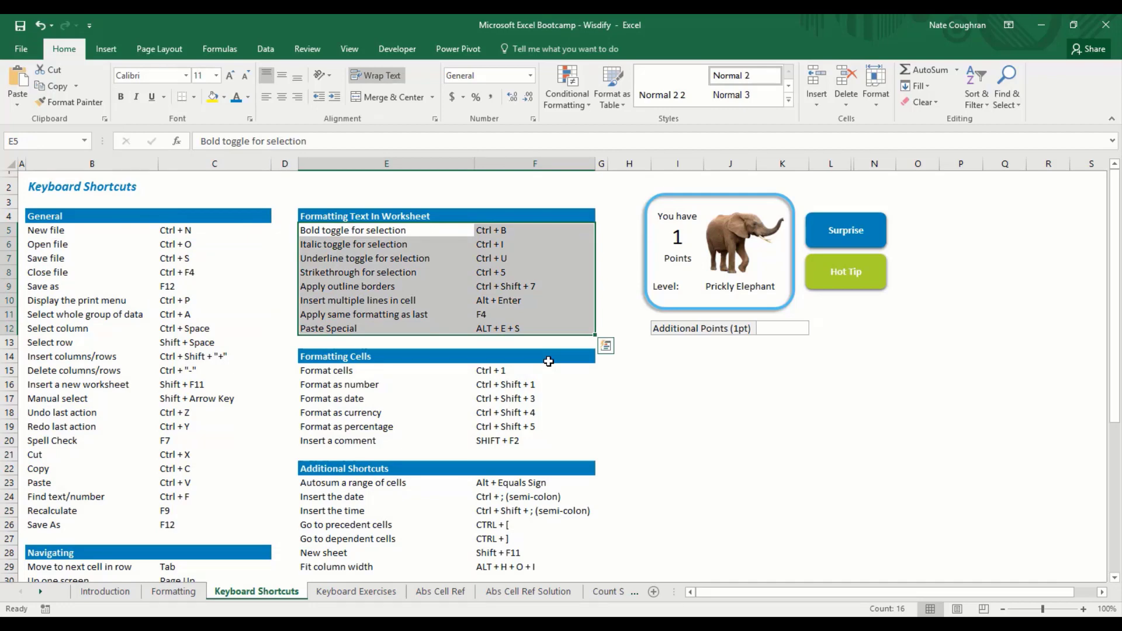
key(Right)
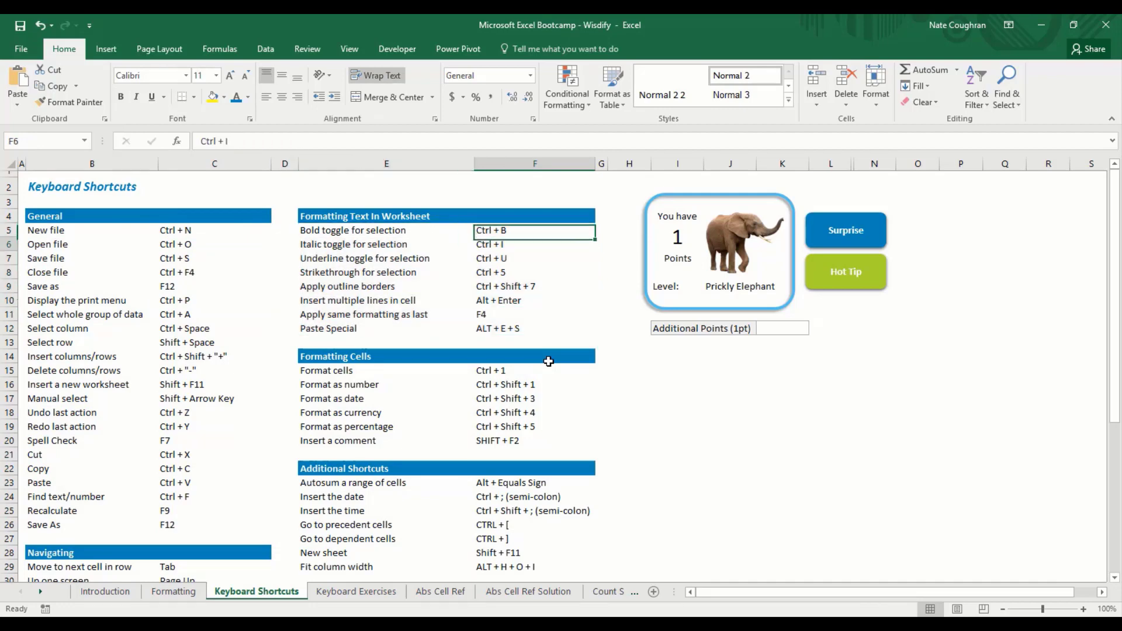
key(Left)
key(ctrl+Down)
key(Down)
key(Down)
key(Down)
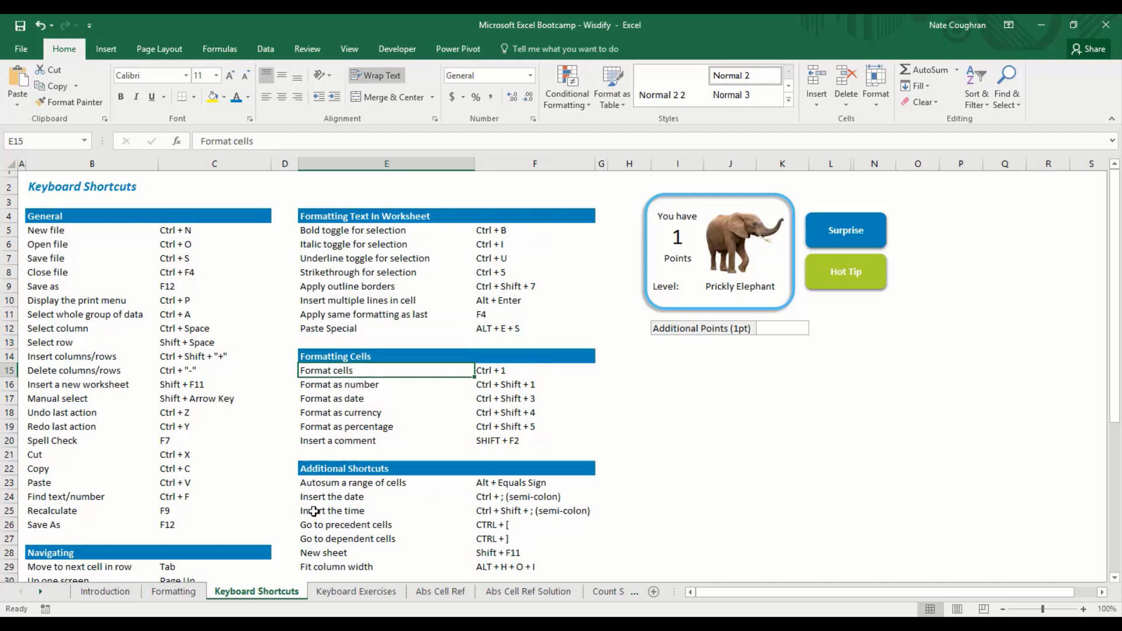
drag(313, 512, 520, 514)
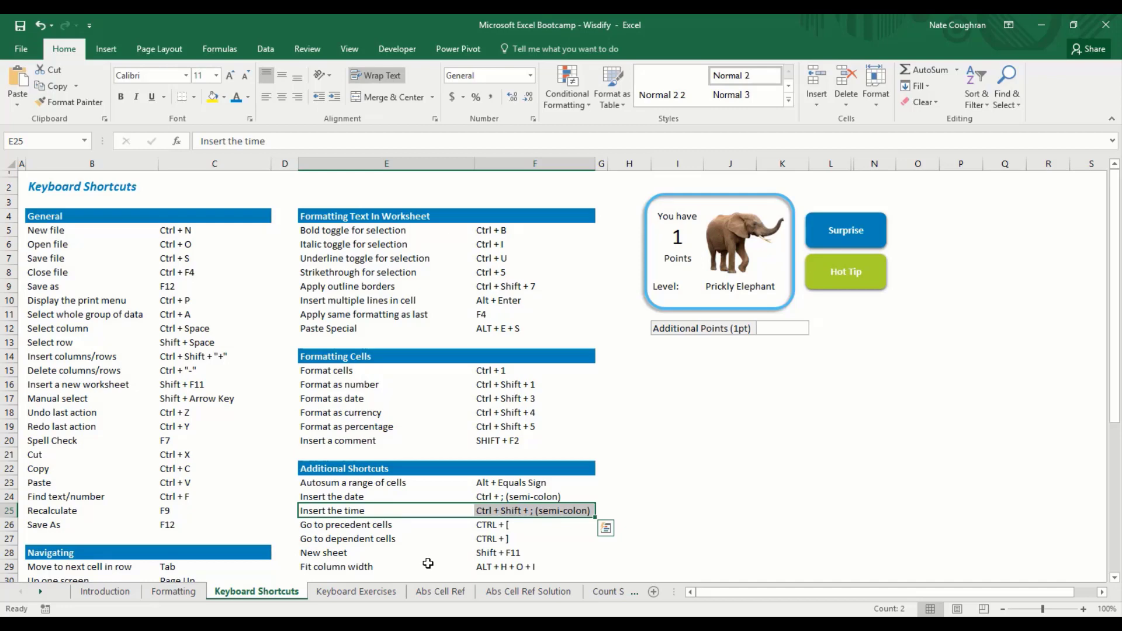
key(shift+Up)
key(shift+Up)
key(shift+Up)
key(shift+Up)
key(shift+Up)
key(shift+Up)
key(shift+Up)
key(shift+Up)
key(shift+Up)
key(shift+Up)
key(shift+Up)
key(shift+Up)
key(shift+Up)
key(shift+Up)
key(shift+Up)
key(shift+Up)
key(shift+Up)
key(shift+Up)
key(shift+Up)
key(shift+Up)
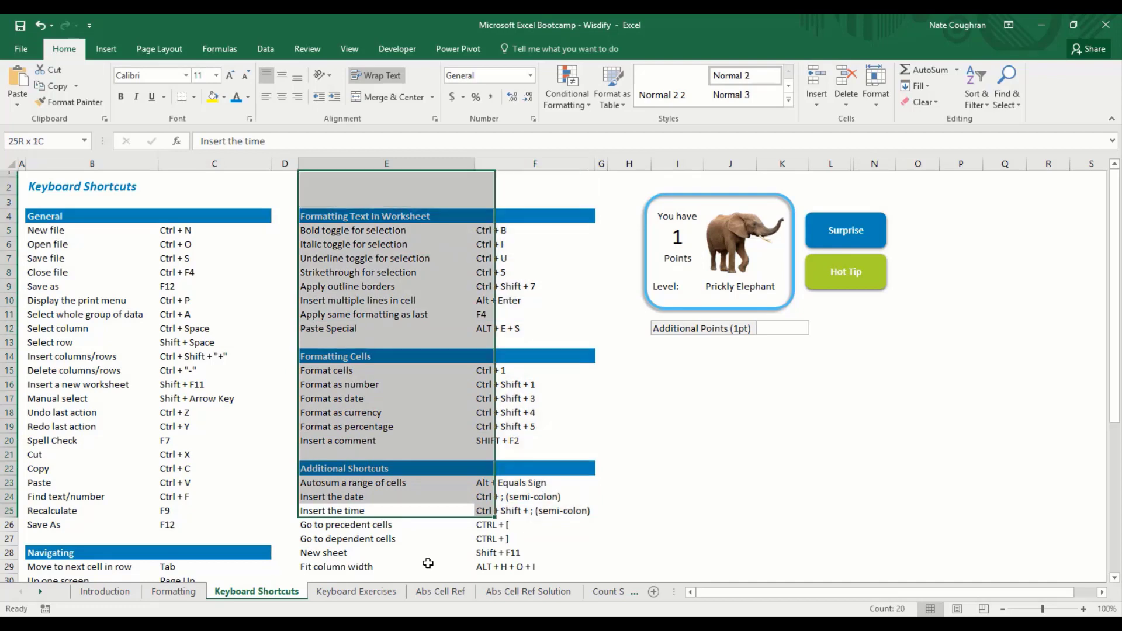
key(shift+Left)
key(shift+Left)
key(shift+Left)
key(shift+Left)
key(Down)
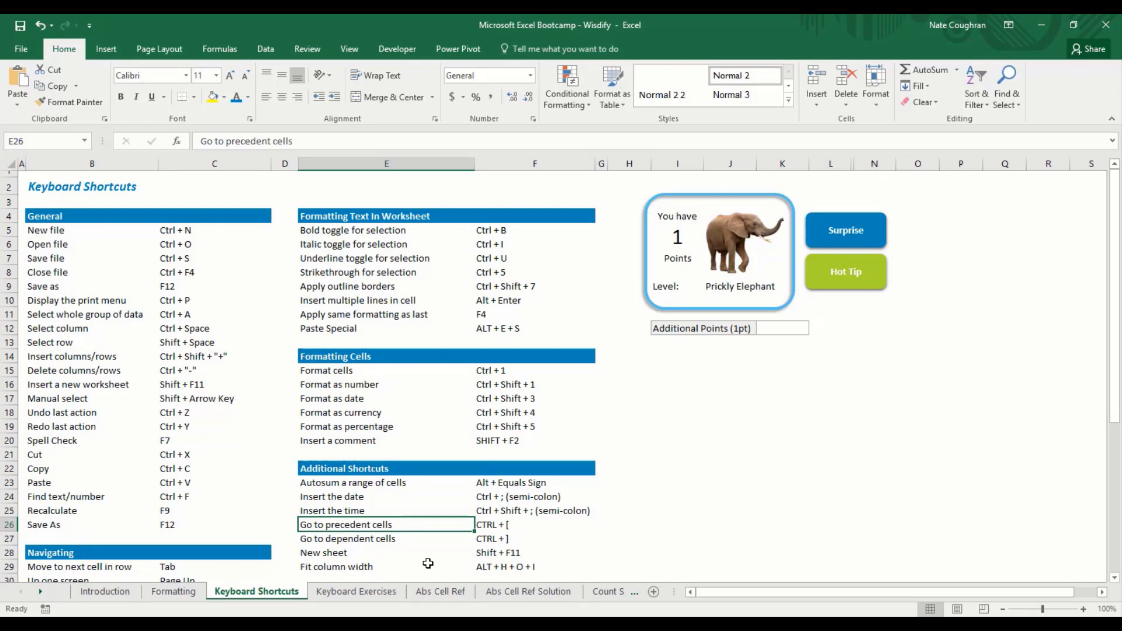
key(Left)
key(Left)
key(ctrl+Up)
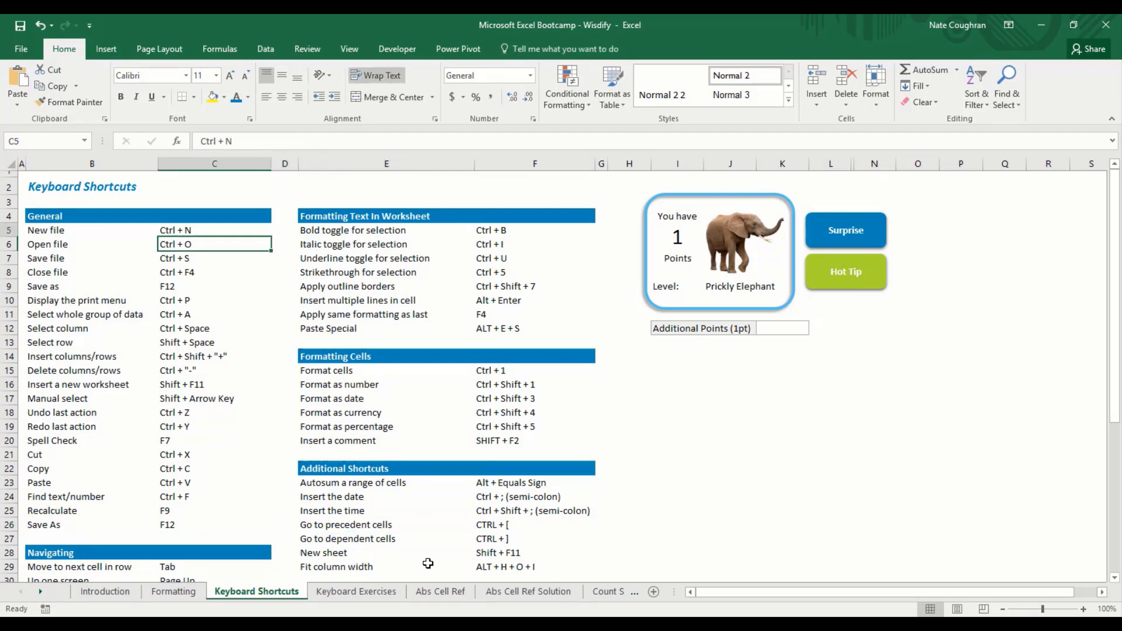
key(Left)
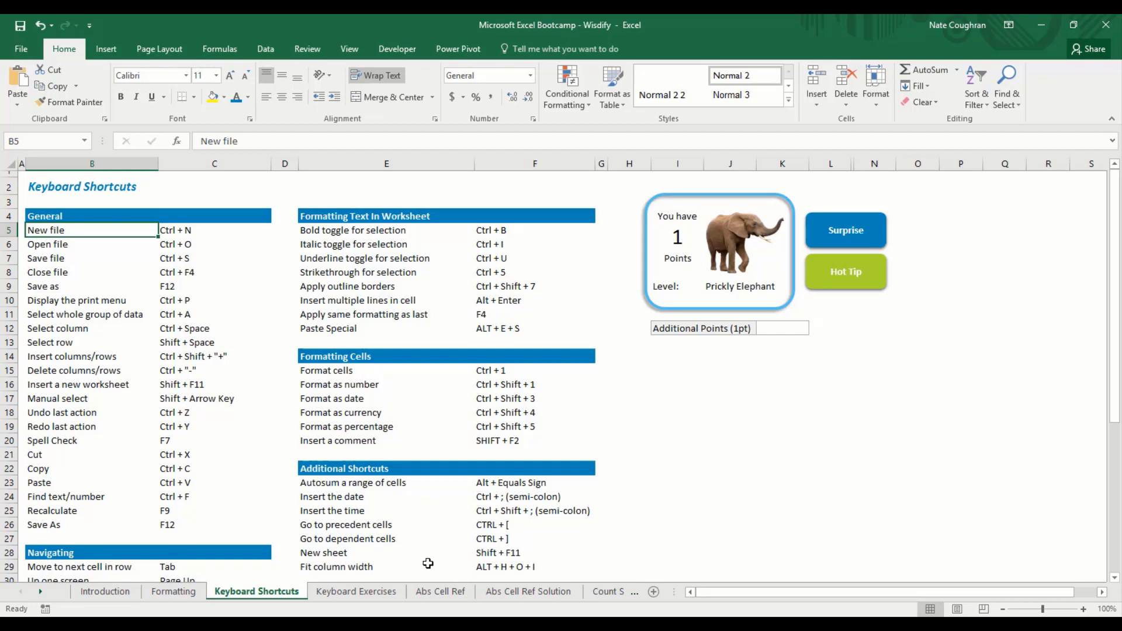
key(Up)
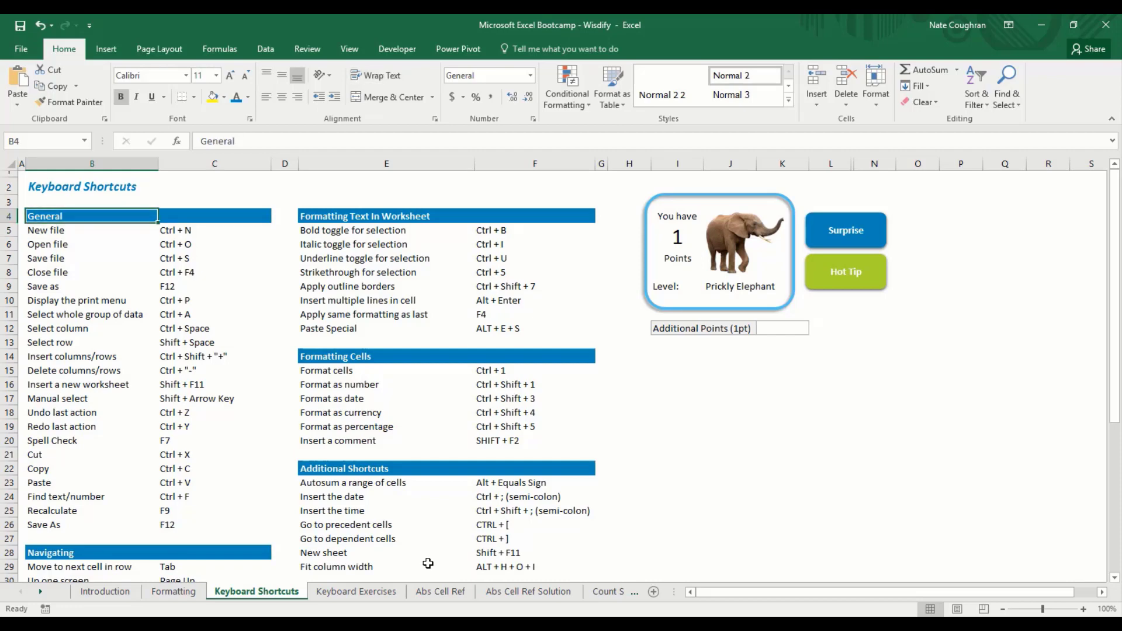
key(Up)
key(Up)
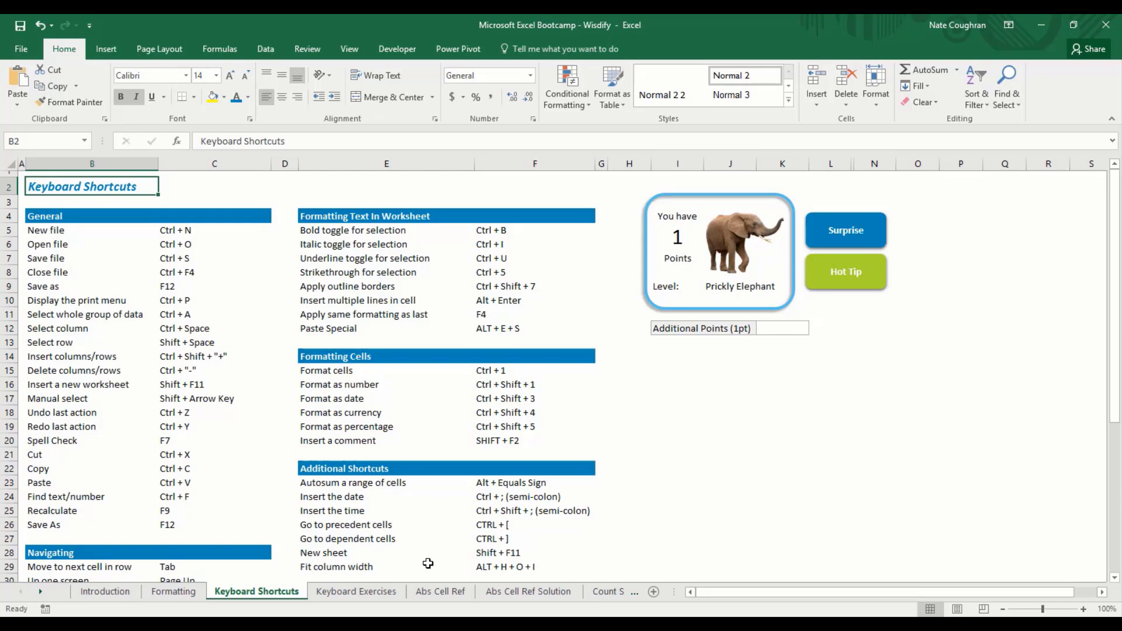
key(shift+Down)
key(shift+Down)
key(shift+Down)
key(shift+Down)
key(shift+Down)
key(shift+Down)
key(shift+Down)
key(shift+Down)
key(shift+Down)
key(shift+Down)
key(shift+Down)
key(shift+Down)
key(shift+Down)
key(shift+Down)
key(shift+Down)
key(shift+Down)
key(shift+Down)
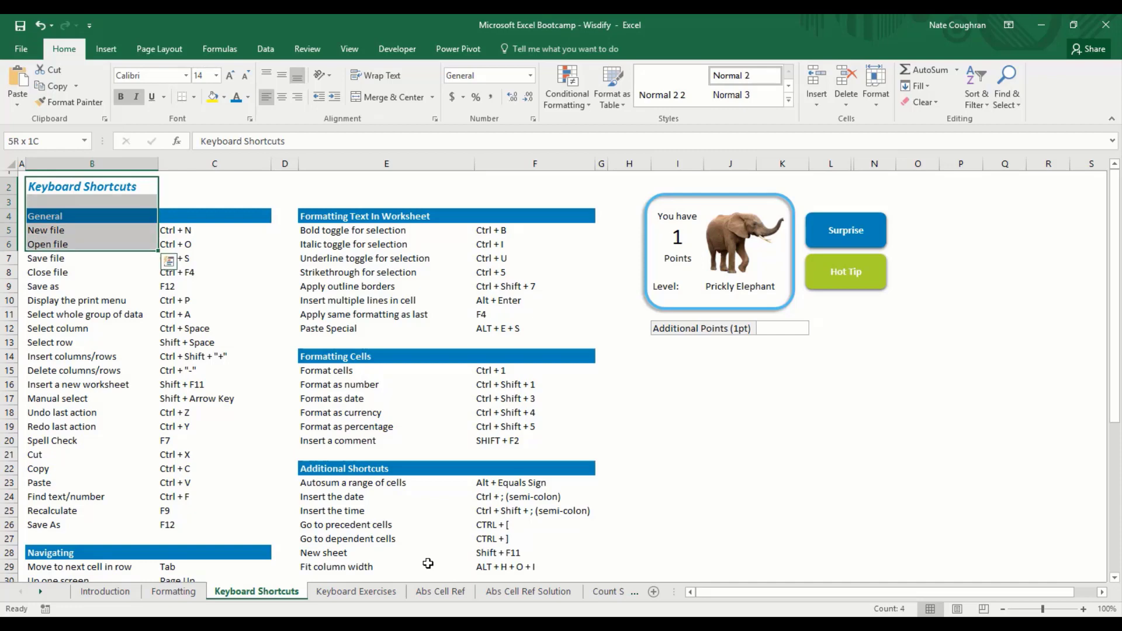
key(shift+Right)
key(shift+Right)
key(shift+Right)
key(shift+Right)
key(shift+Down)
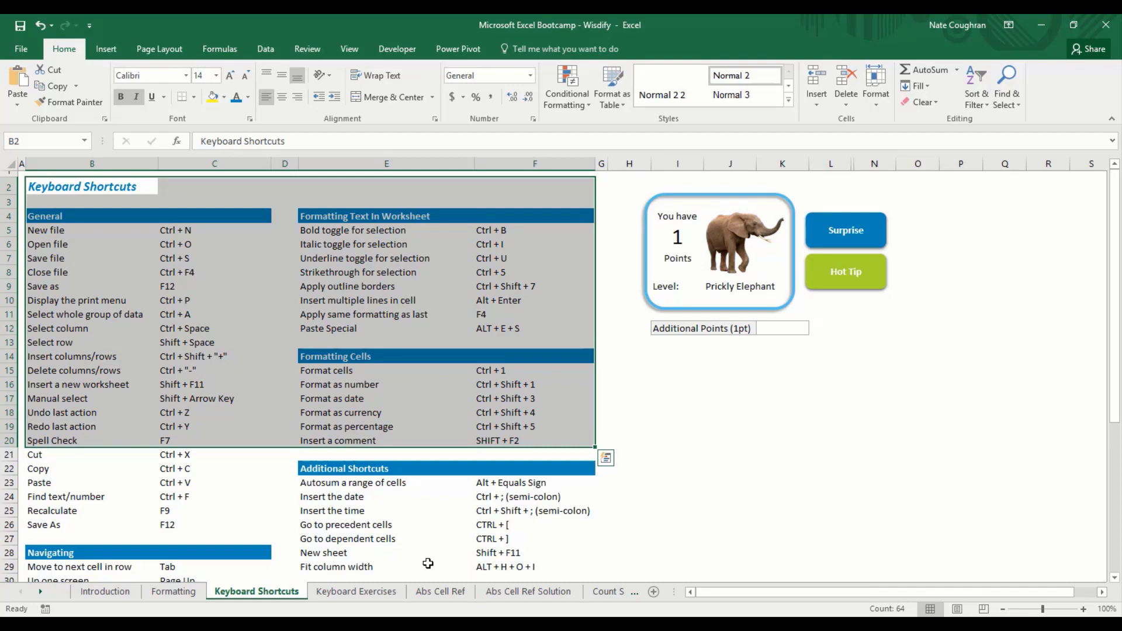
key(shift+BackSpace)
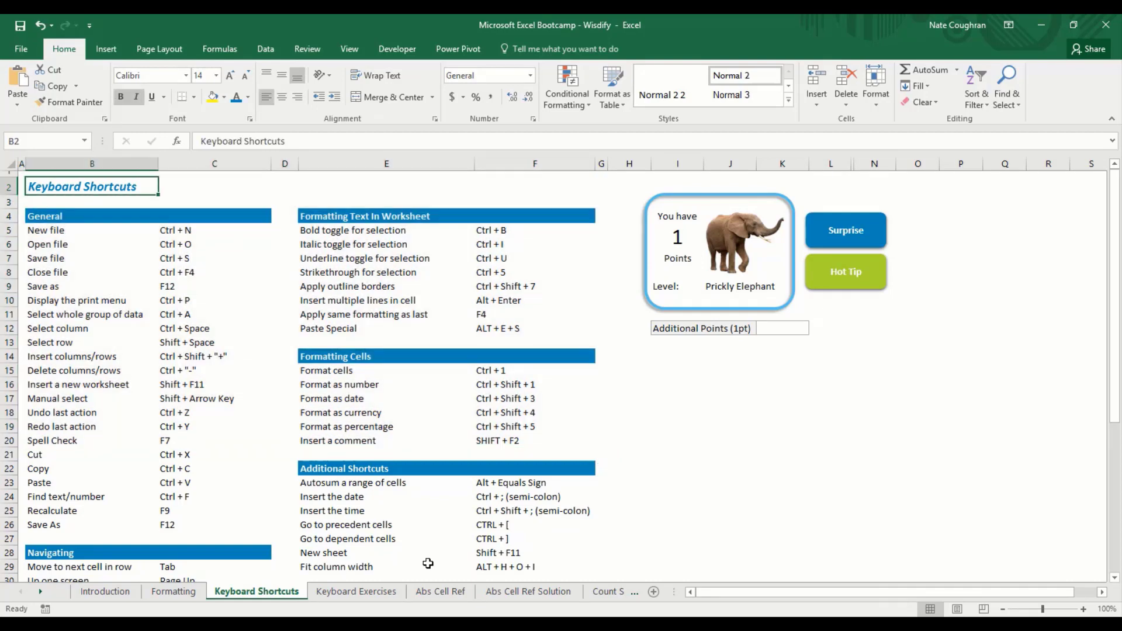
key(Tab)
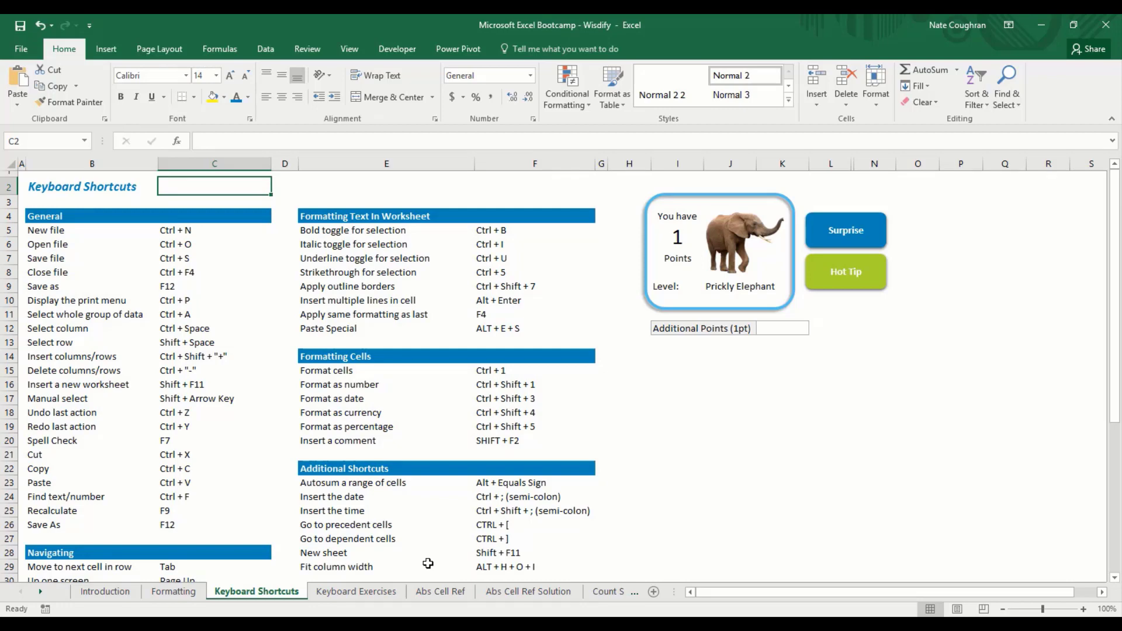
key(shift+Tab)
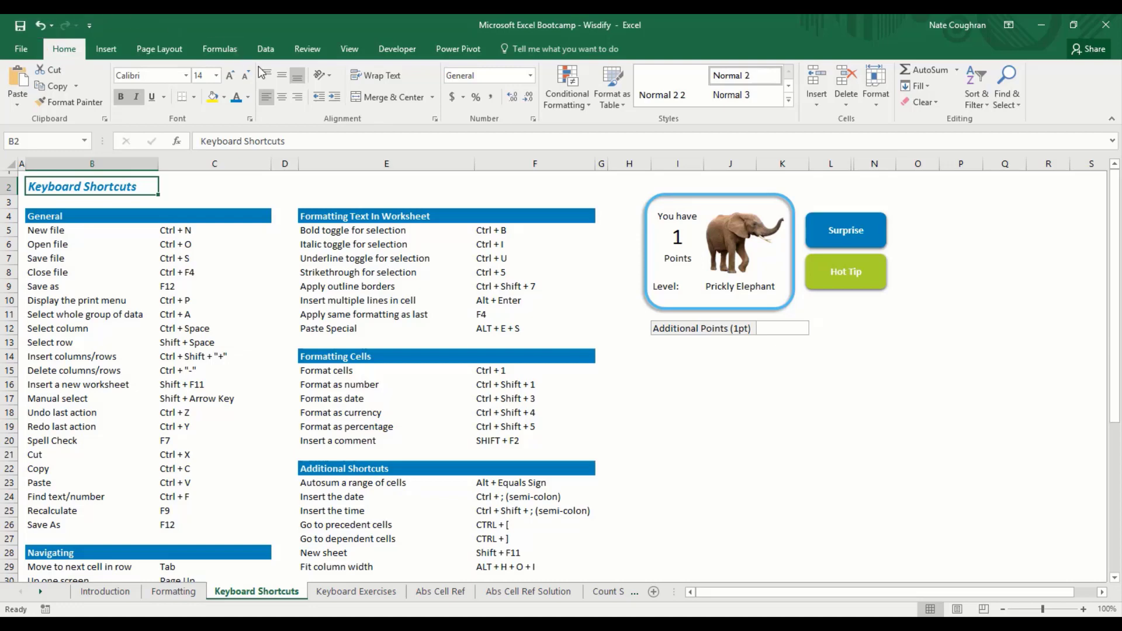
Step: Save the workbook from the File backstage view
click(22, 52)
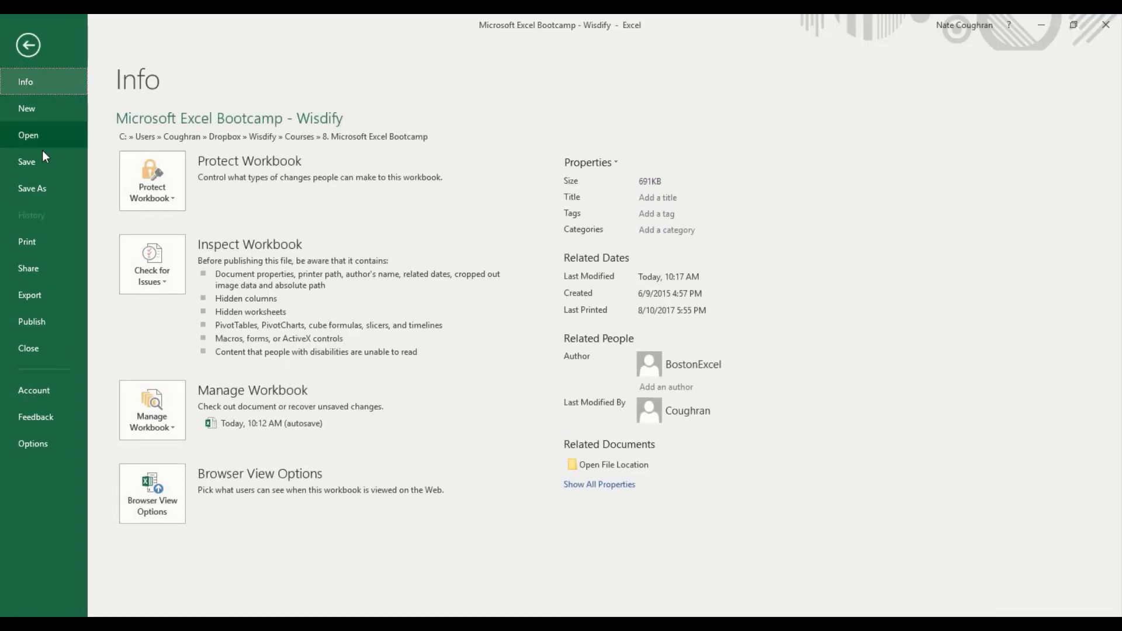
click(31, 165)
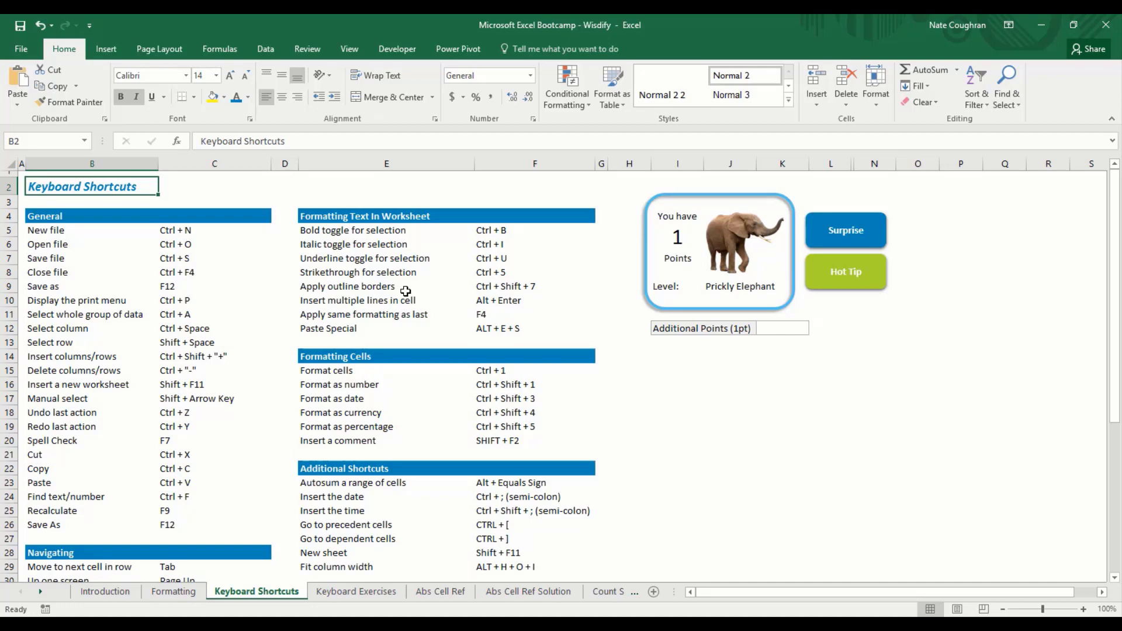
Step: Copy only the Keyboard Shortcuts heading in B2, with C2 as the paste target
key(ctrl+c)
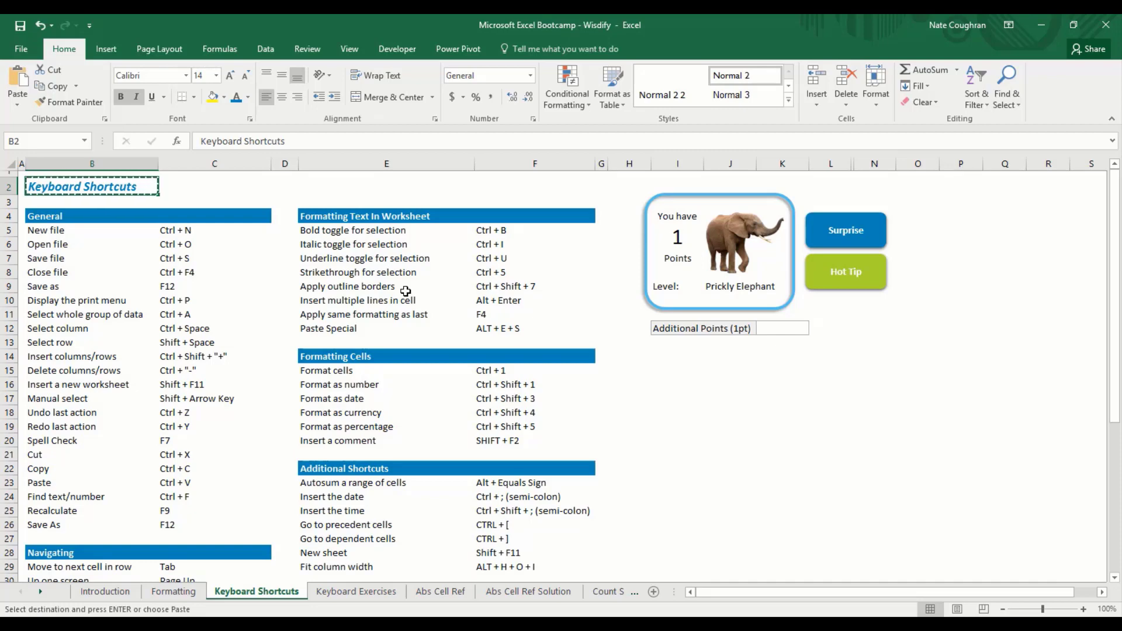
key(shift+Down)
key(shift+Down)
key(shift+Down)
key(shift+Down)
key(shift+Down)
key(shift+Down)
key(shift+Down)
key(shift+Down)
key(shift+Down)
key(shift+Down)
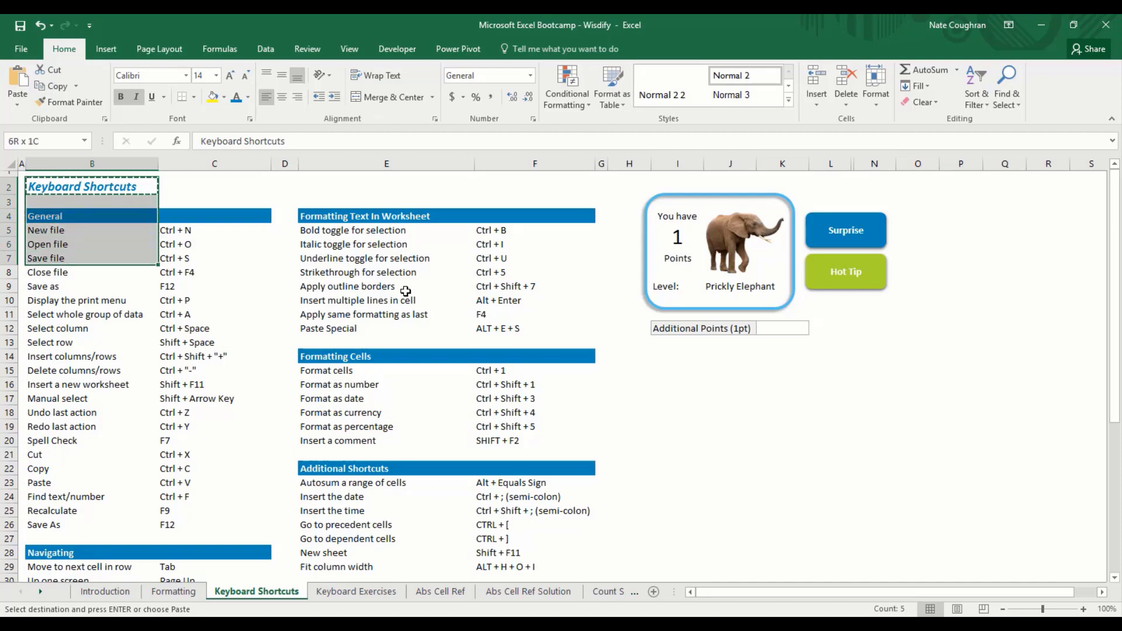
key(ctrl+c)
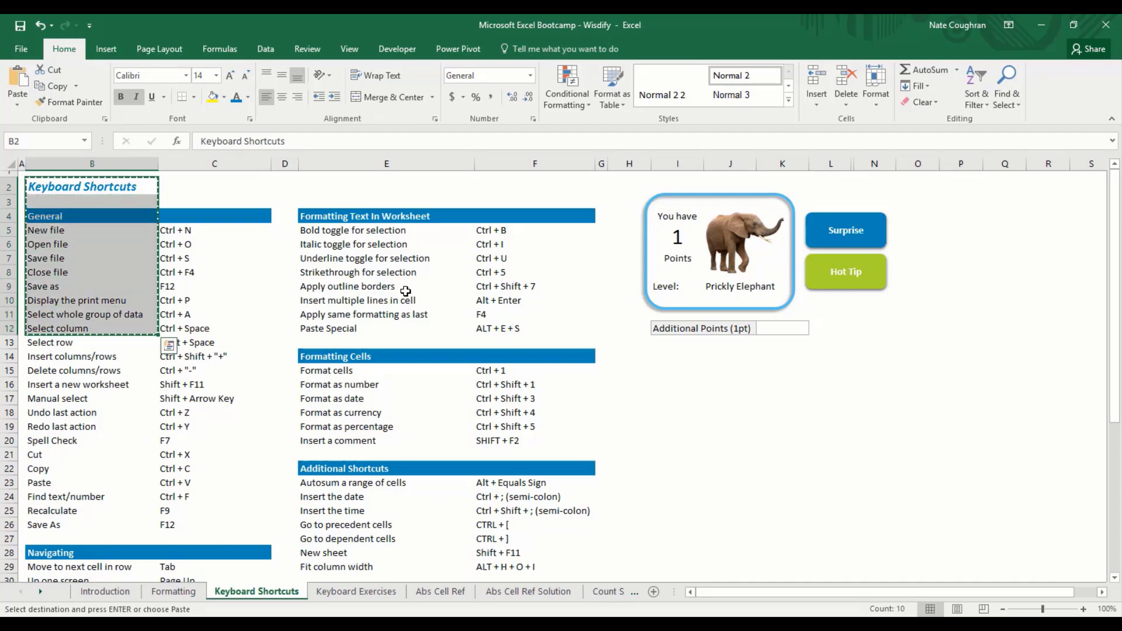
key(shift+Up)
key(shift+Up)
key(shift+Up)
key(shift+Up)
key(shift+Up)
key(shift+Up)
key(shift+Up)
key(shift+Up)
key(shift+Up)
key(shift+Up)
key(Up)
key(Down)
key(Escape)
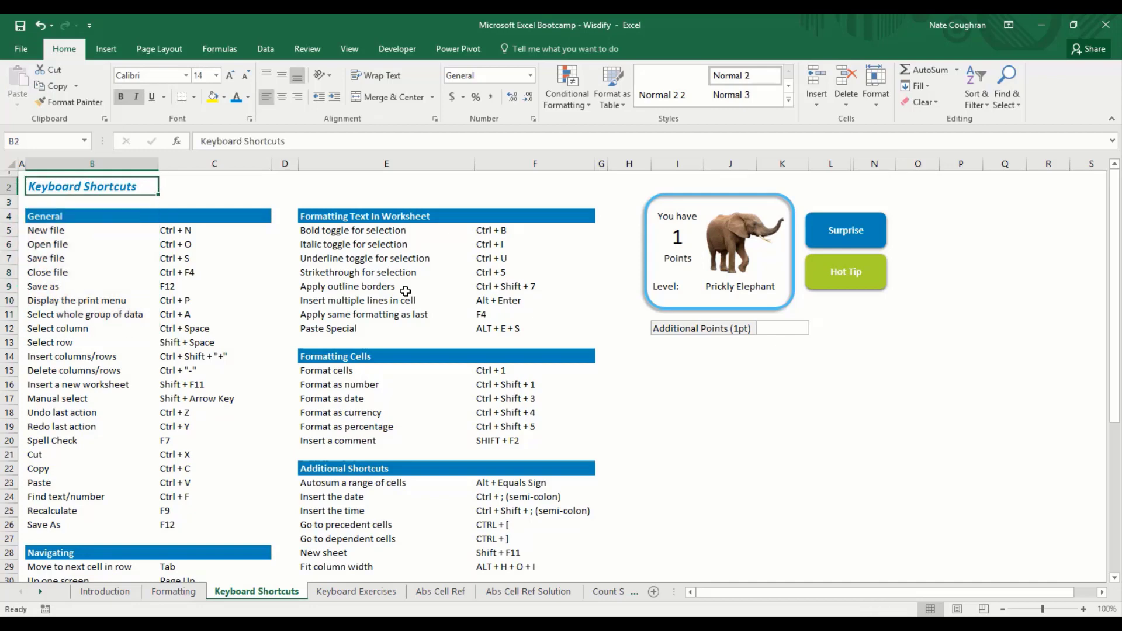
key(ctrl+c)
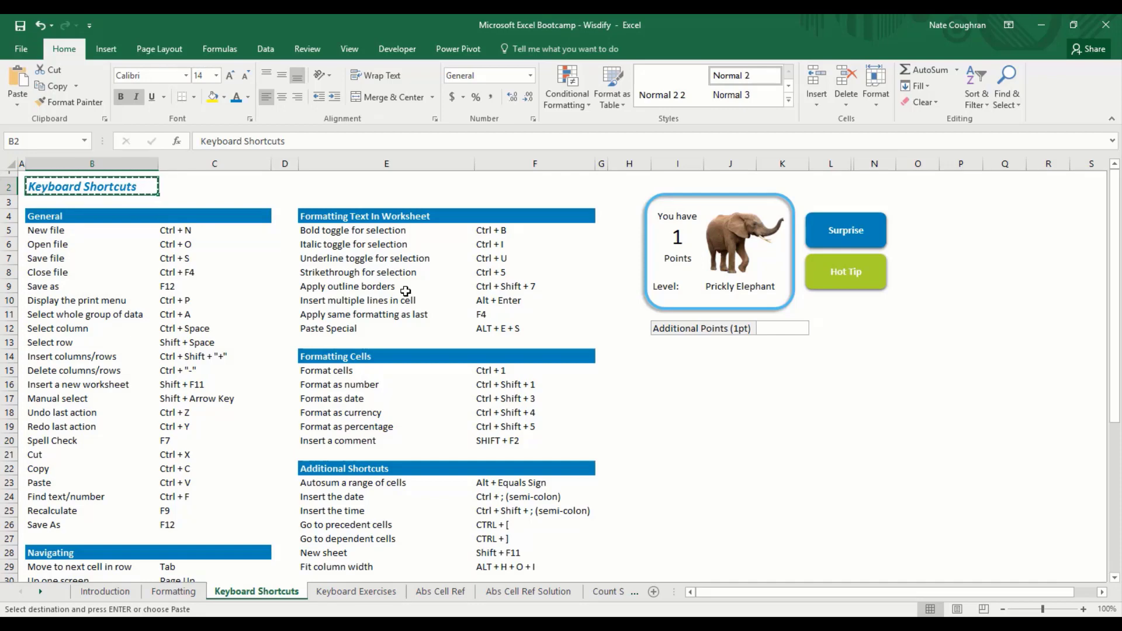
key(Right)
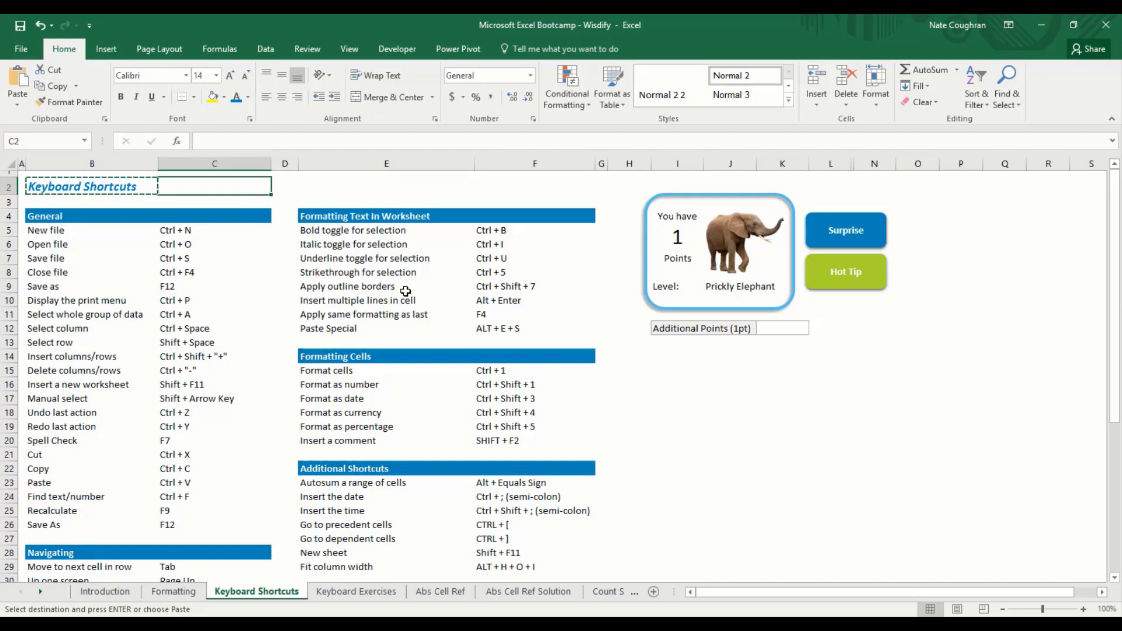
key(ctrl+v)
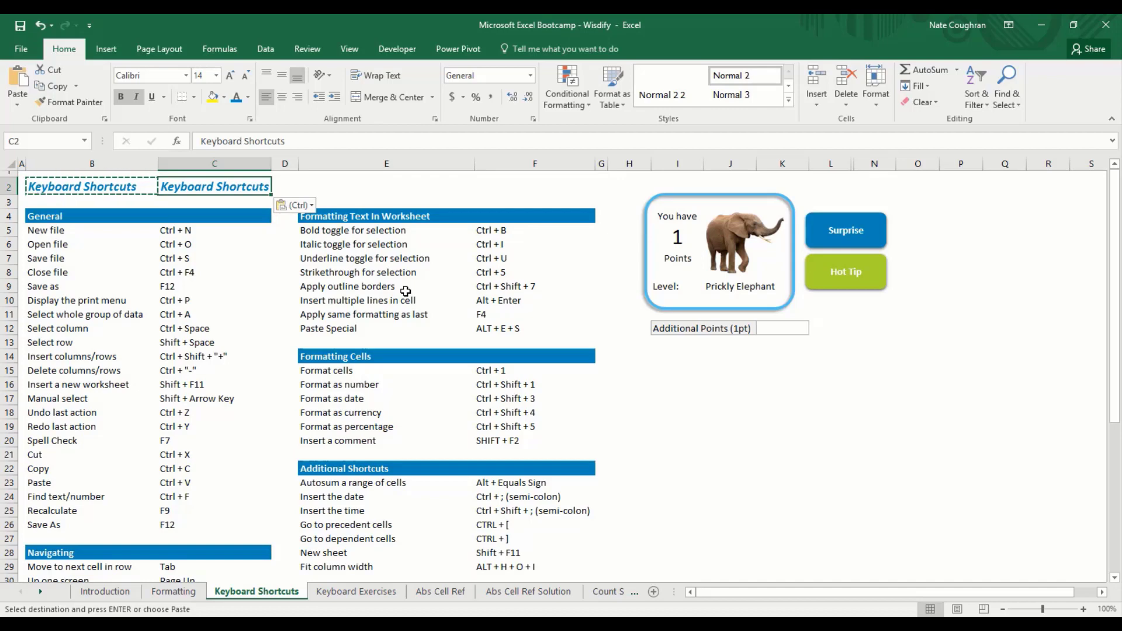
key(Left)
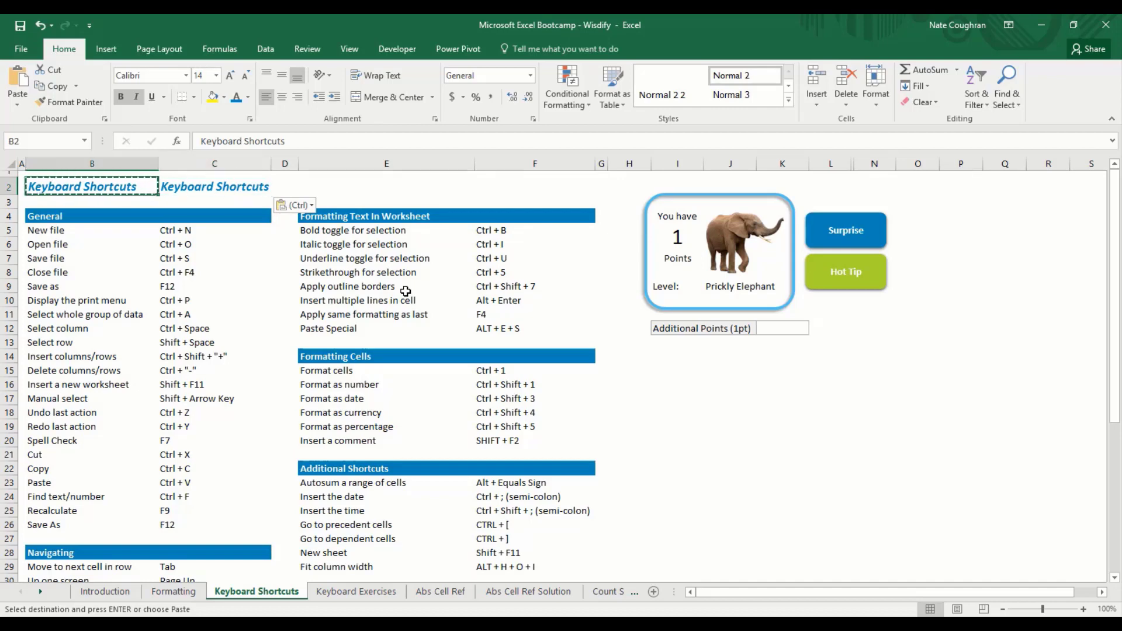
key(Right)
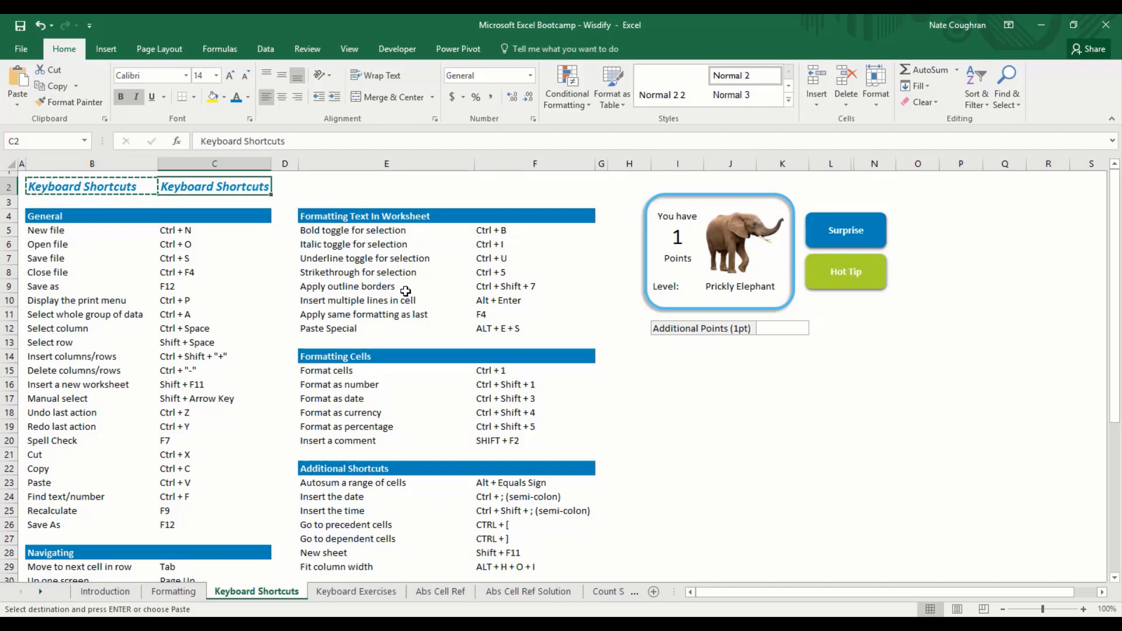
key(Escape)
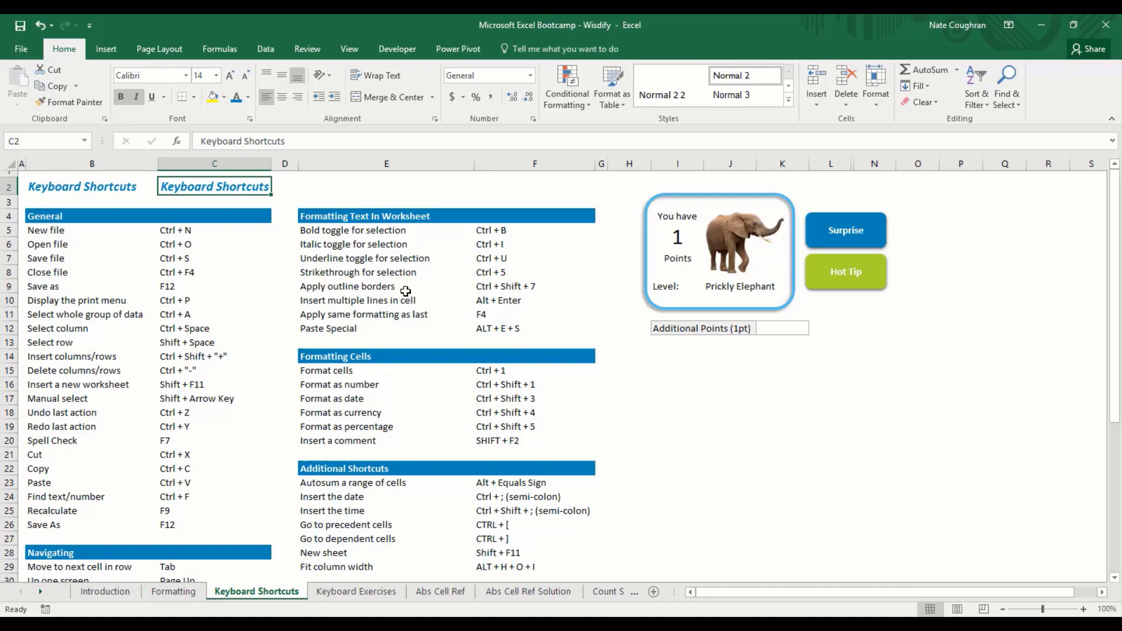
key(ctrl+z)
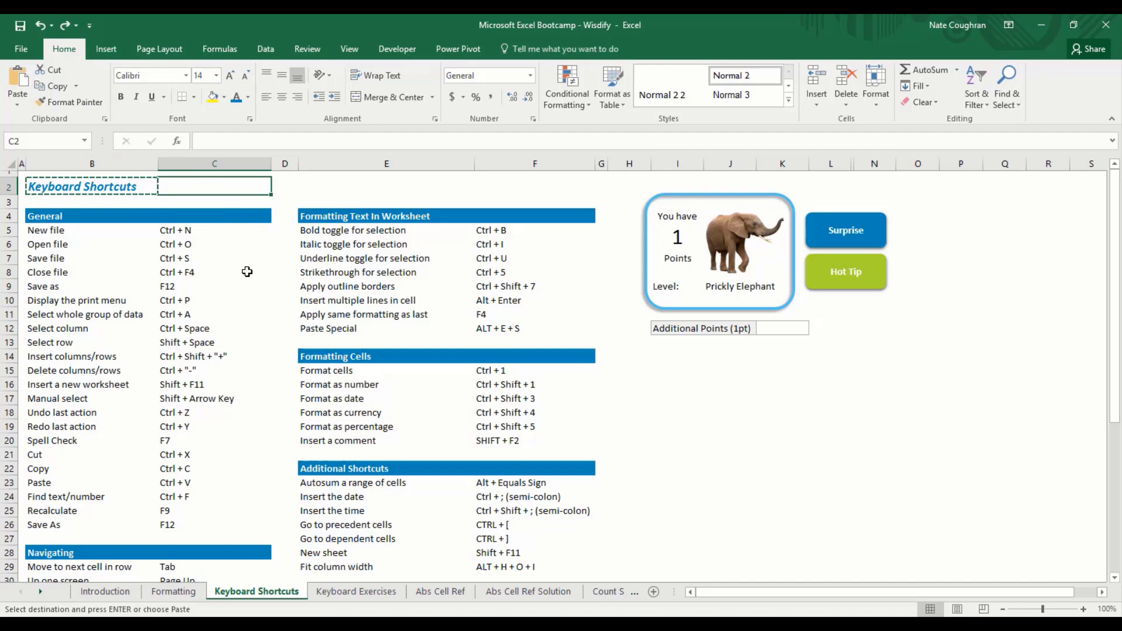
Step: Paste the B2 heading into C2, test undo and redo, then clear the copy marquee
key(Return)
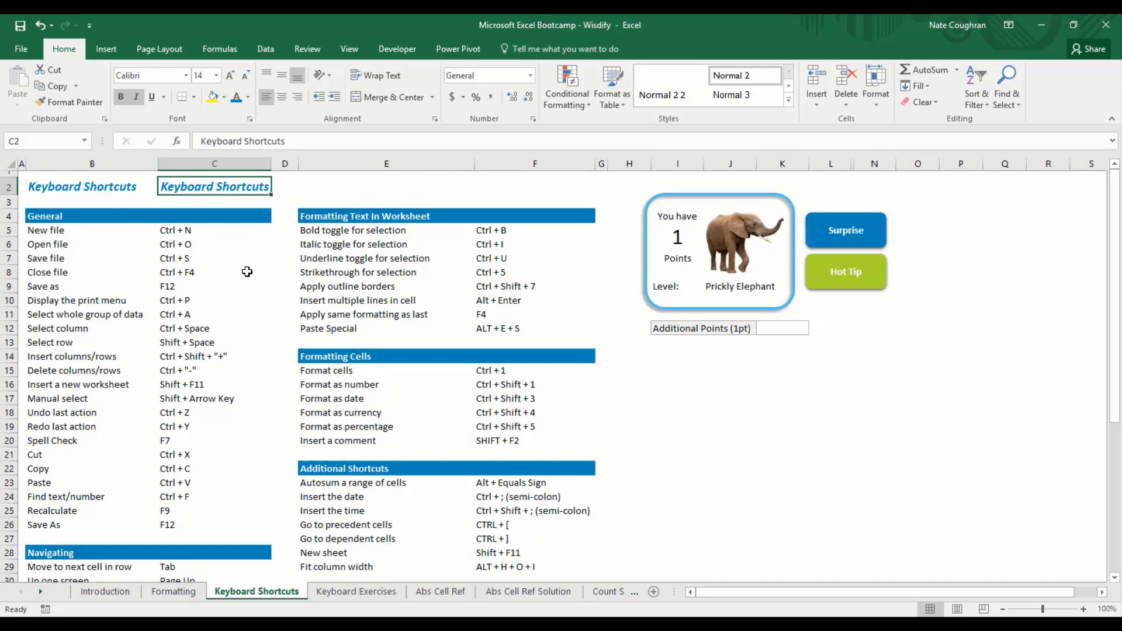
key(ctrl+z)
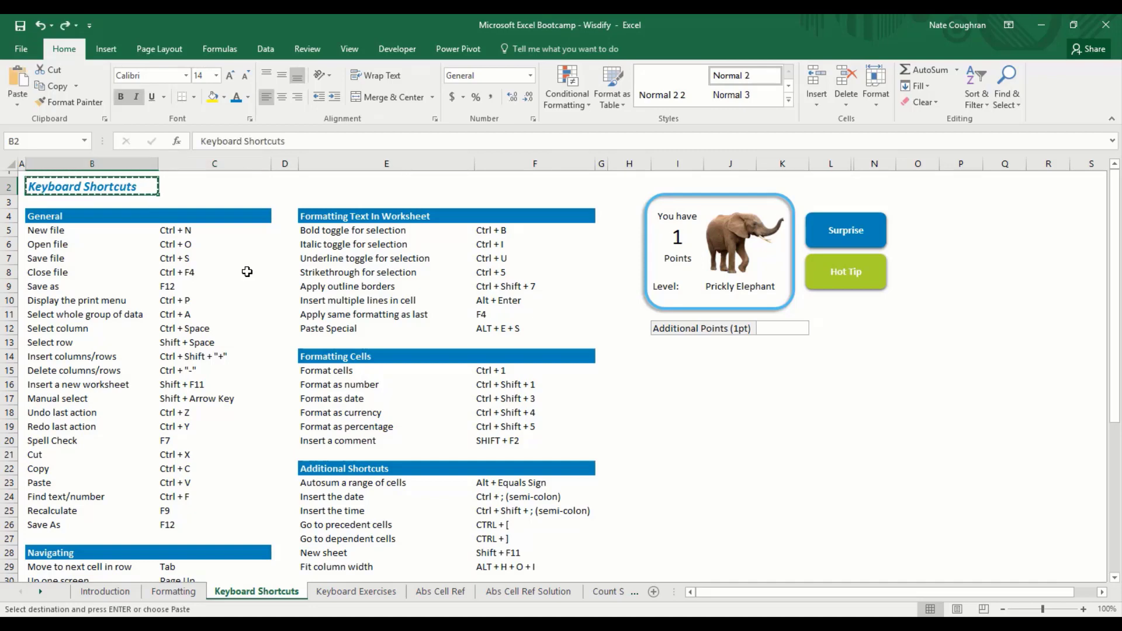
key(Right)
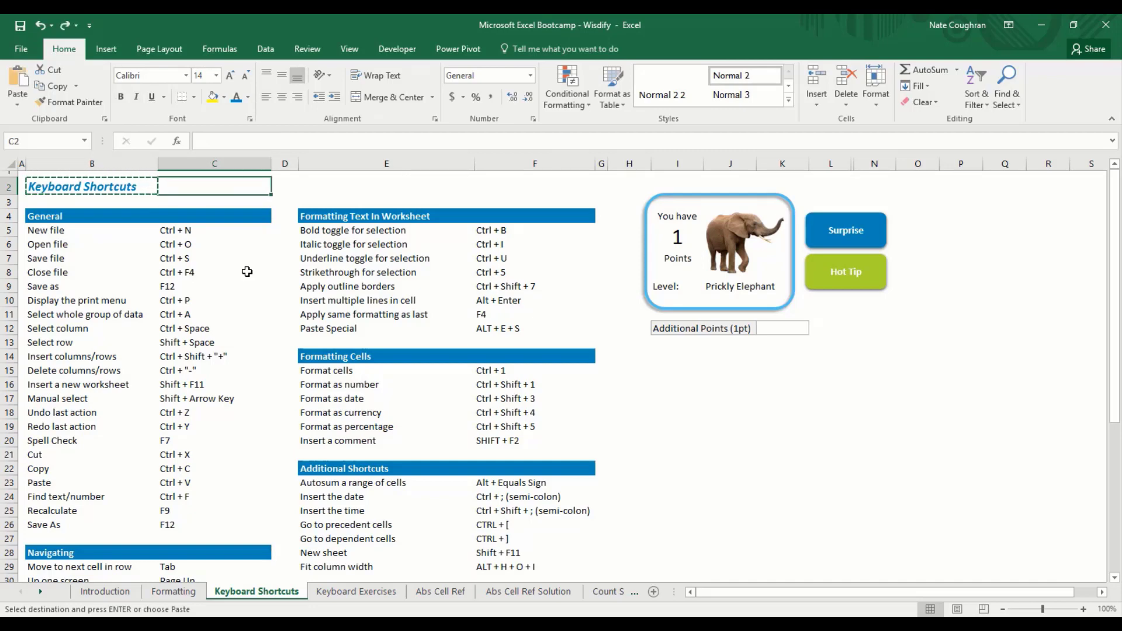
key(ctrl+v)
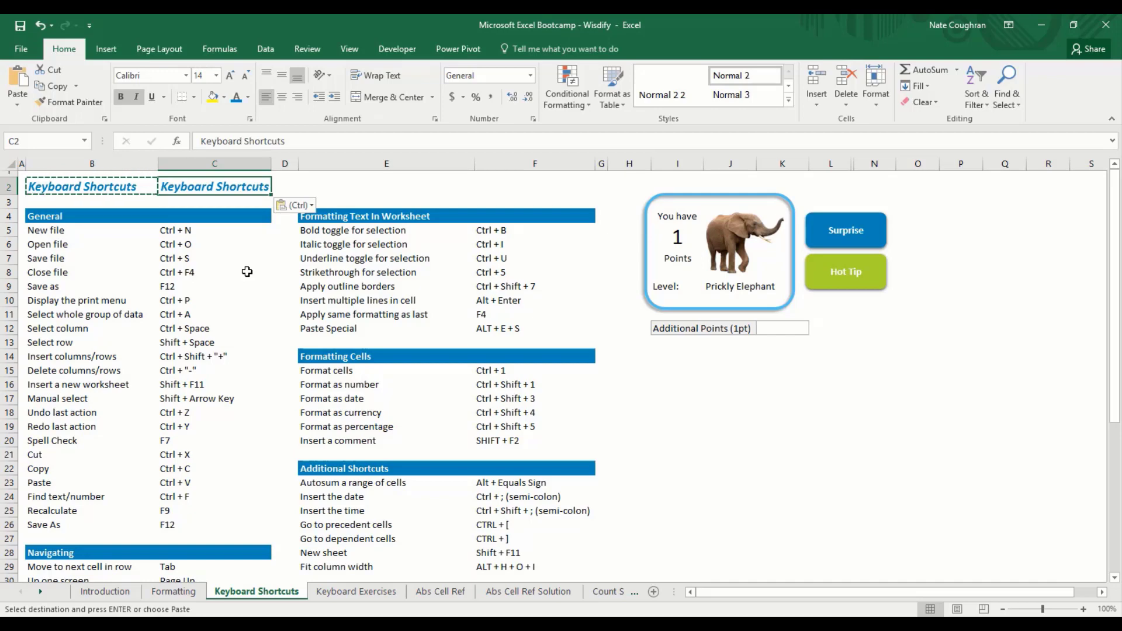
key(ctrl+z)
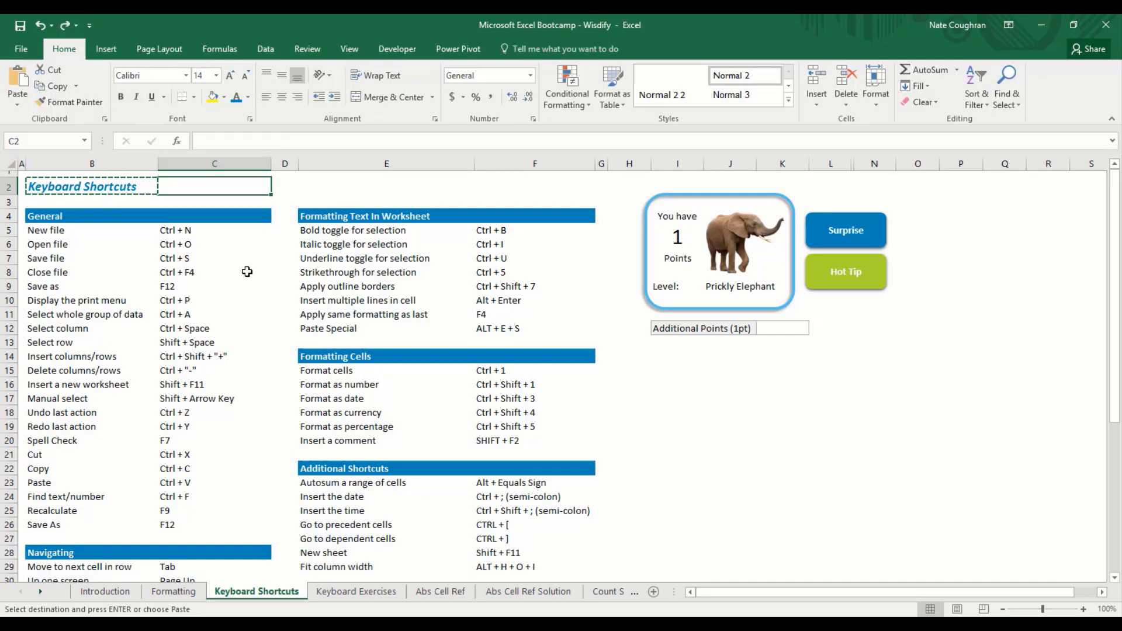
key(ctrl+y)
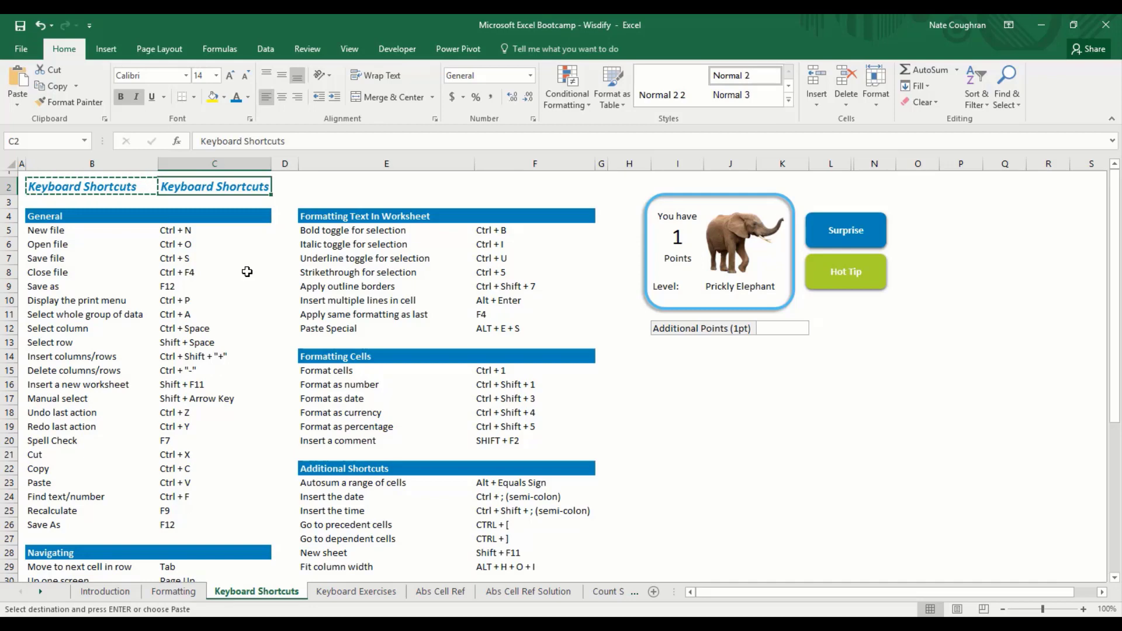
key(Escape)
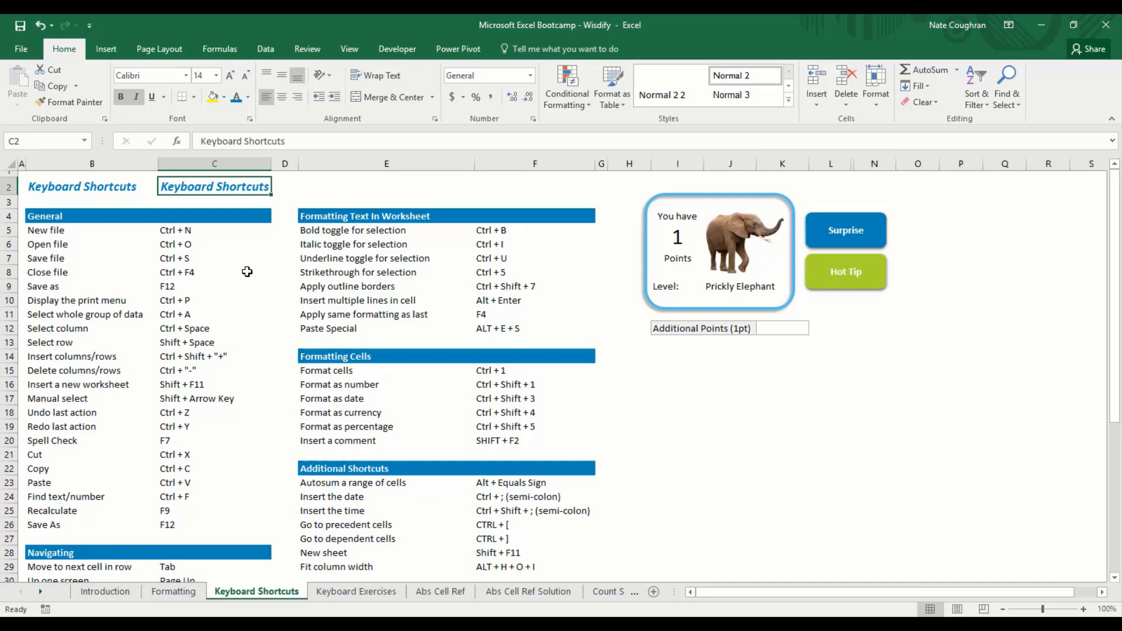
Step: Clear the duplicated heading from C2, then insert a blank column at C and undo it
key(Delete)
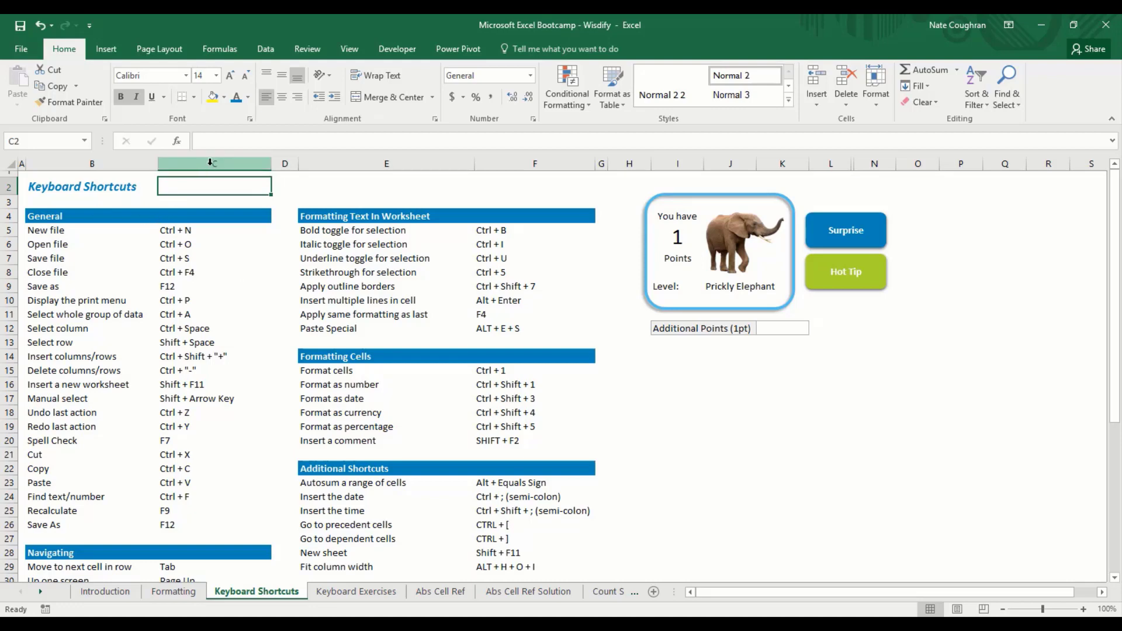
click(211, 166)
right_click(211, 168)
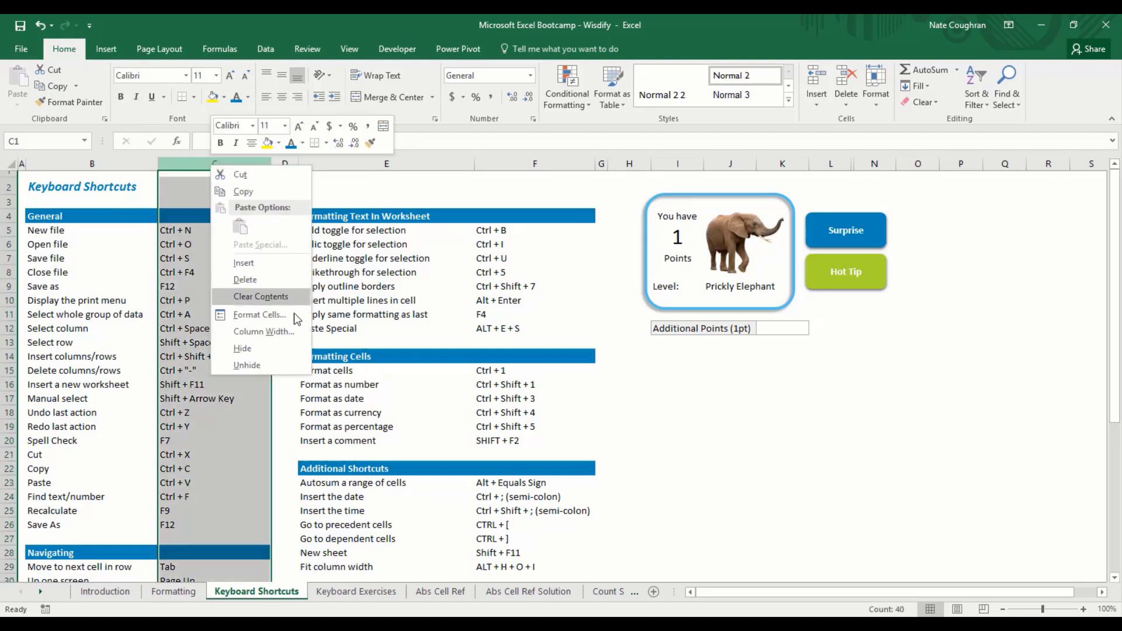
click(271, 262)
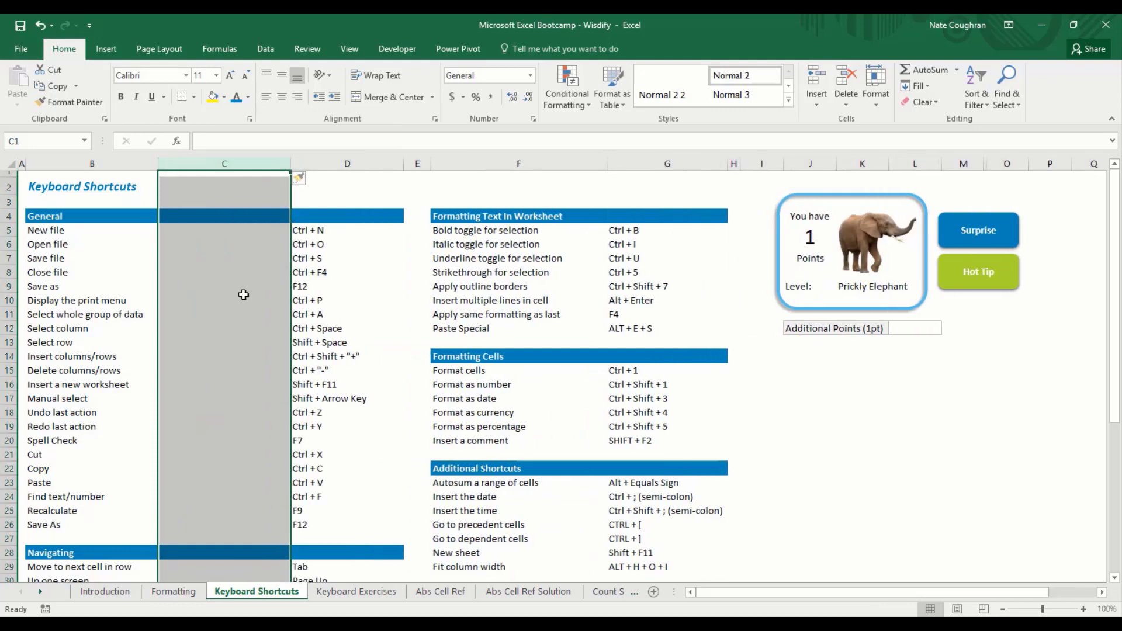
key(ctrl+z)
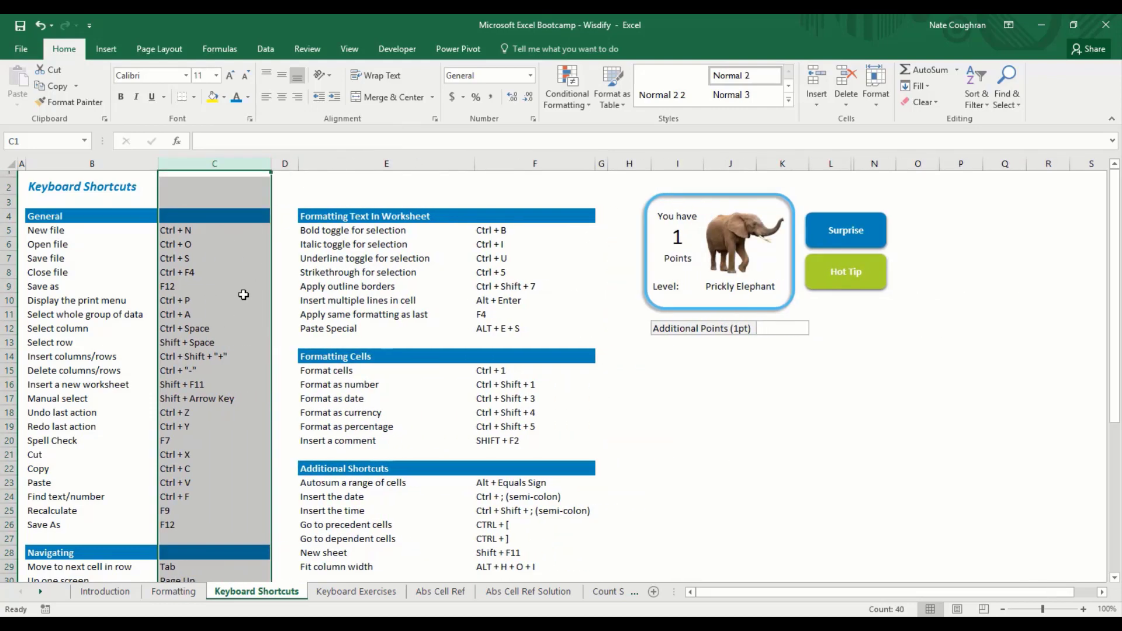
key(Down)
key(Down)
key(Down)
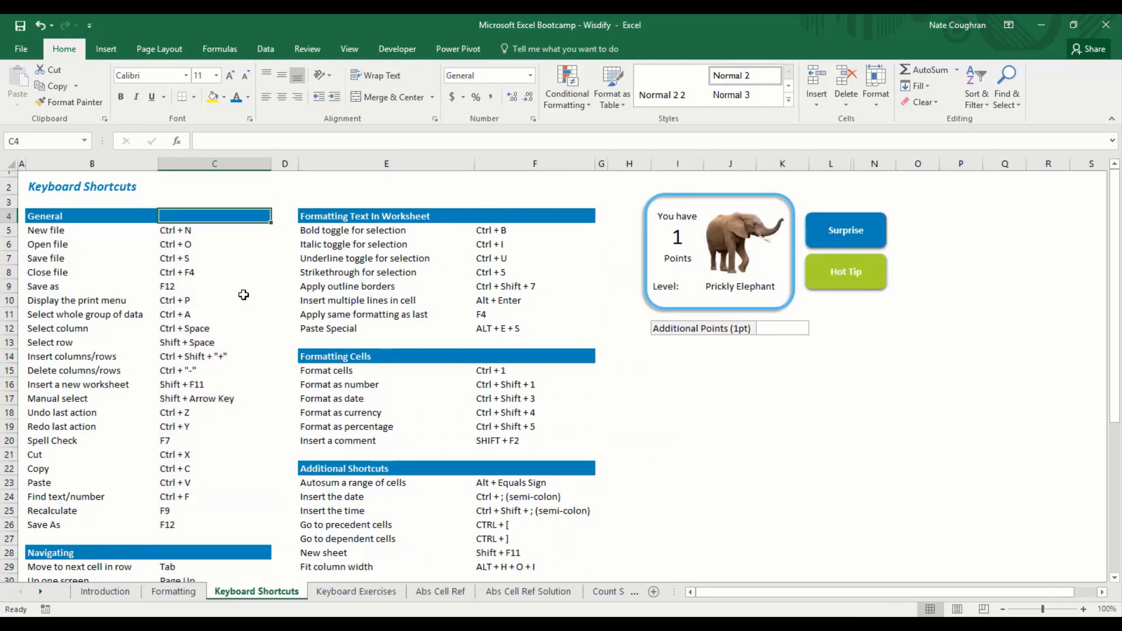
key(Down)
key(Down)
key(Down)
key(Down)
key(Down)
key(Down)
key(Down)
key(Down)
key(Down)
key(Down)
key(Down)
key(Down)
key(Down)
key(Down)
key(Down)
key(Down)
key(Down)
key(Down)
key(Down)
key(Down)
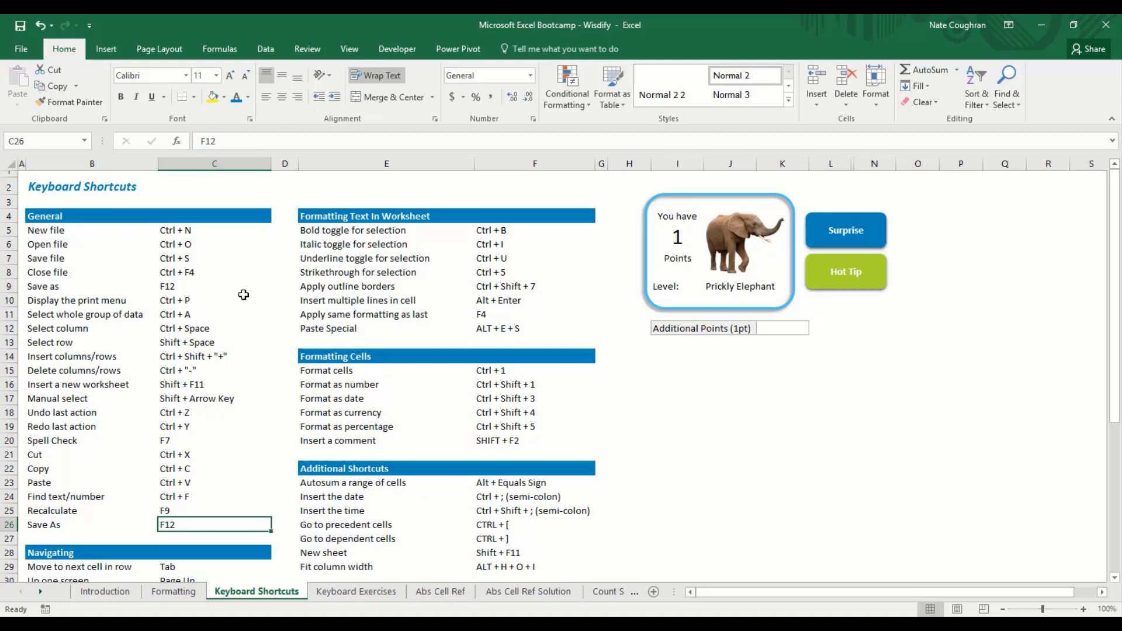
Step: Select column C and remove the inserted blank columns with Ctrl+-
key(ctrl+space)
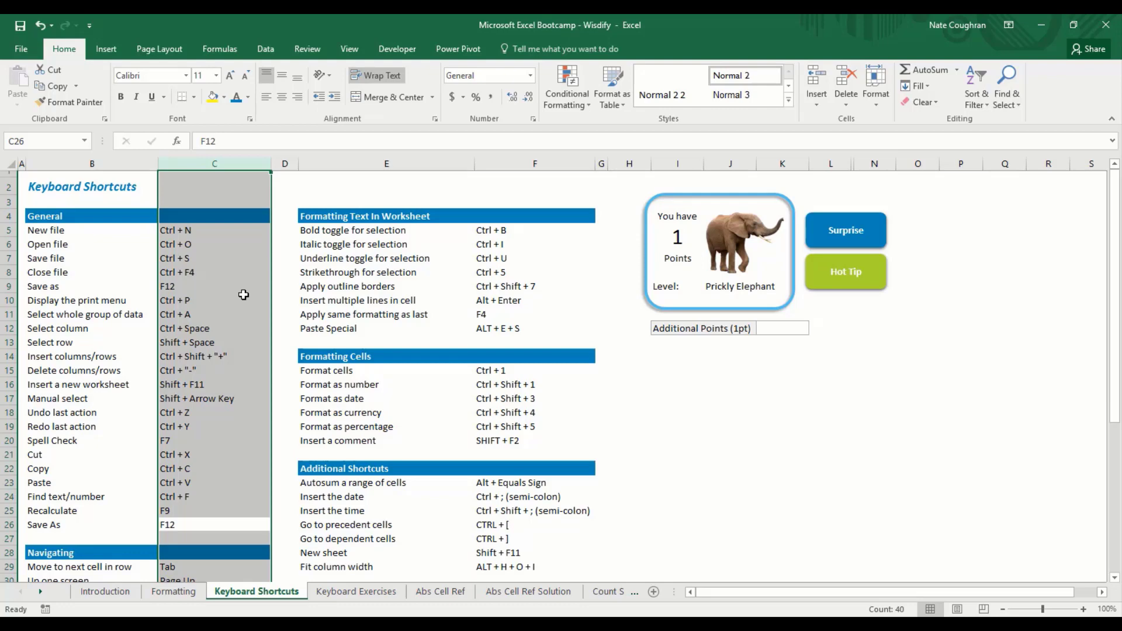
key(ctrl+shift+plus)
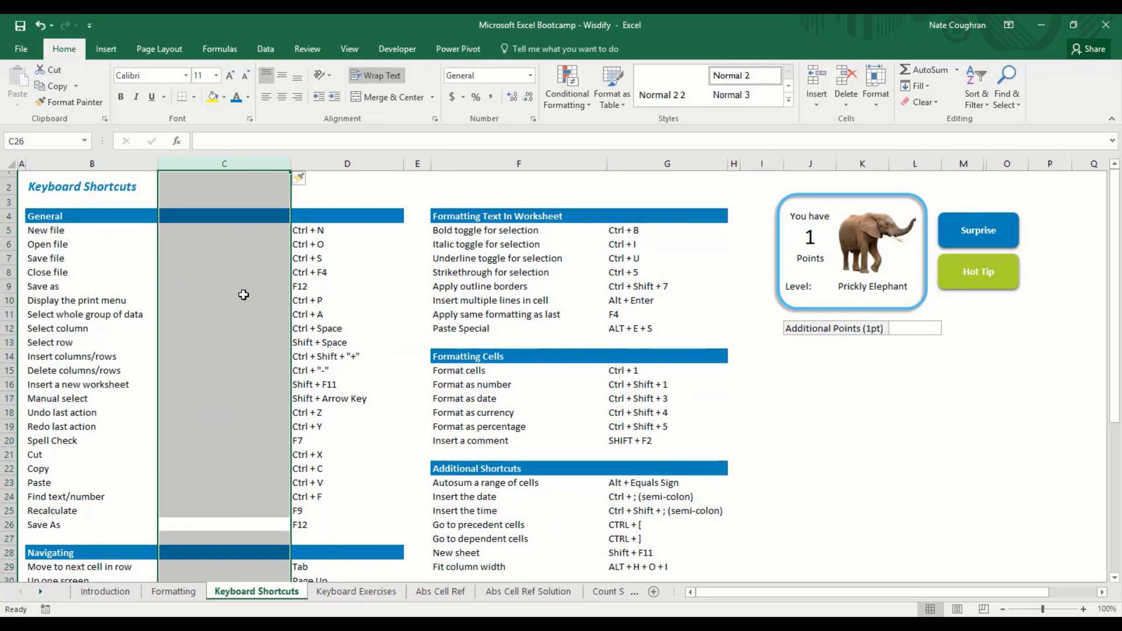
key(ctrl+shift+plus)
key(ctrl+shift+plus)
key(ctrl+shift+plus)
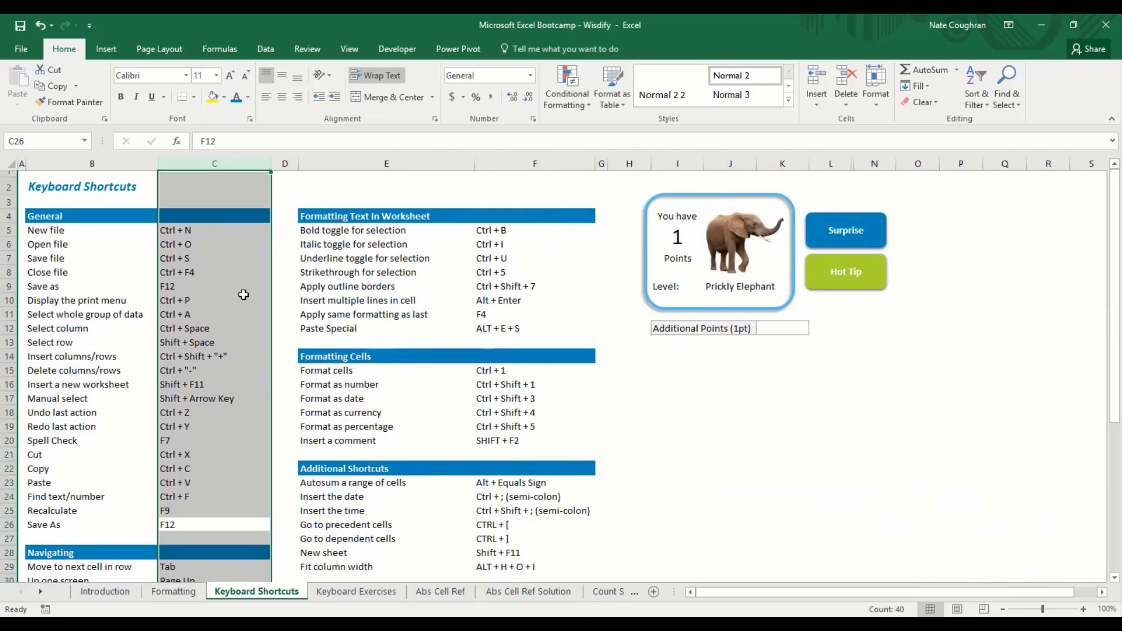
key(Down)
key(Up)
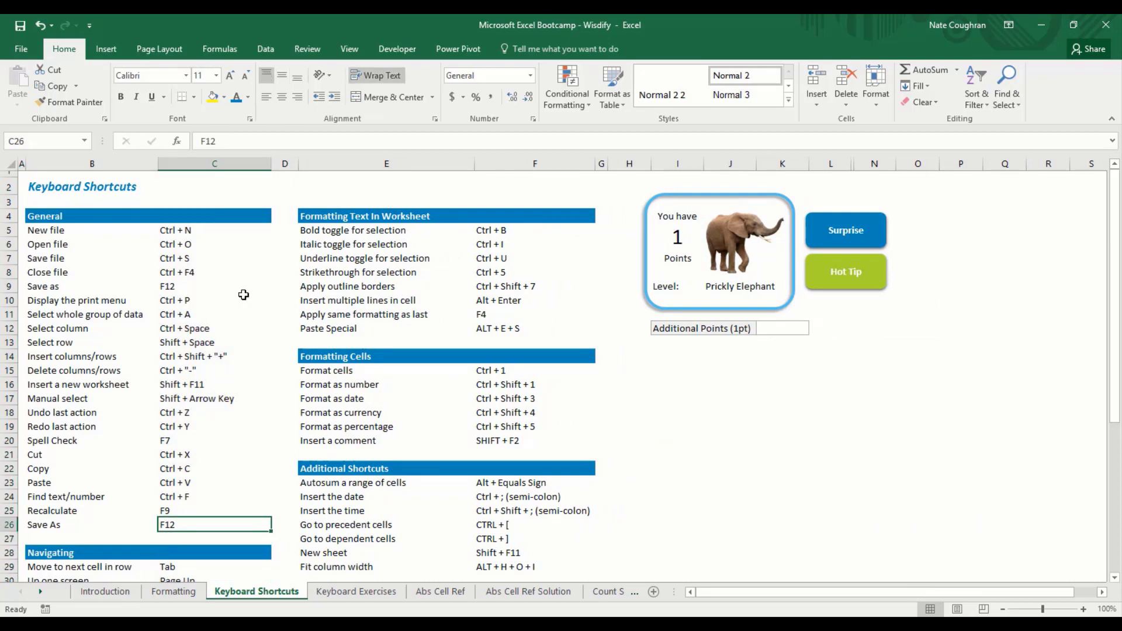
key(ctrl+space)
key(Down)
key(Up)
key(ctrl+space)
Step: Move down to C26 and select all of row 26
key(Down)
key(Up)
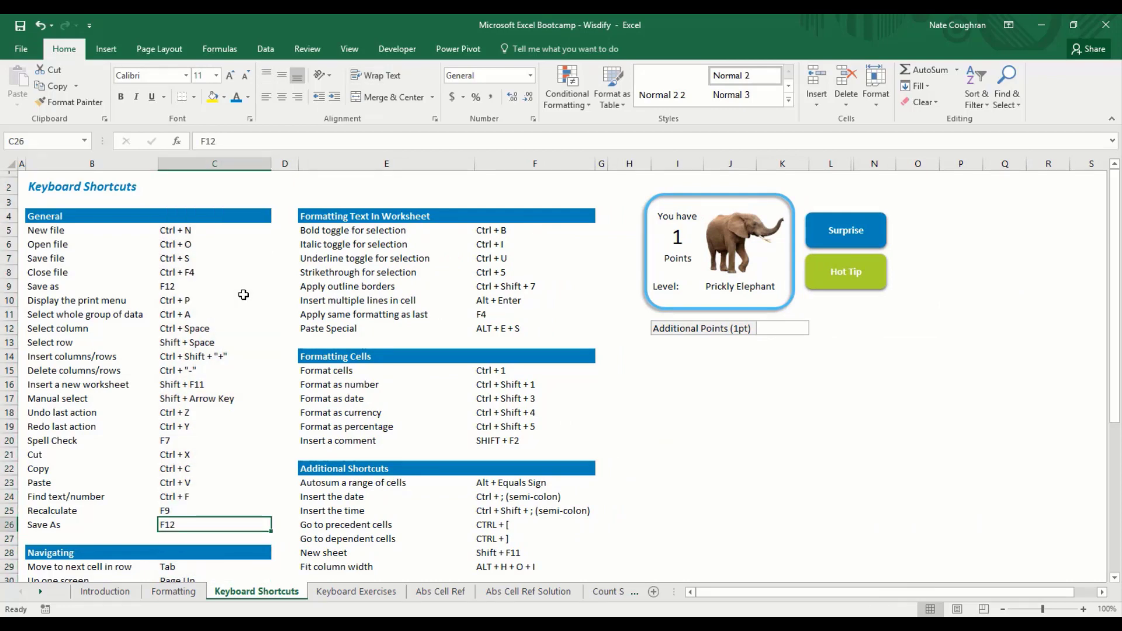
key(Up)
key(Down)
key(Up)
key(Down)
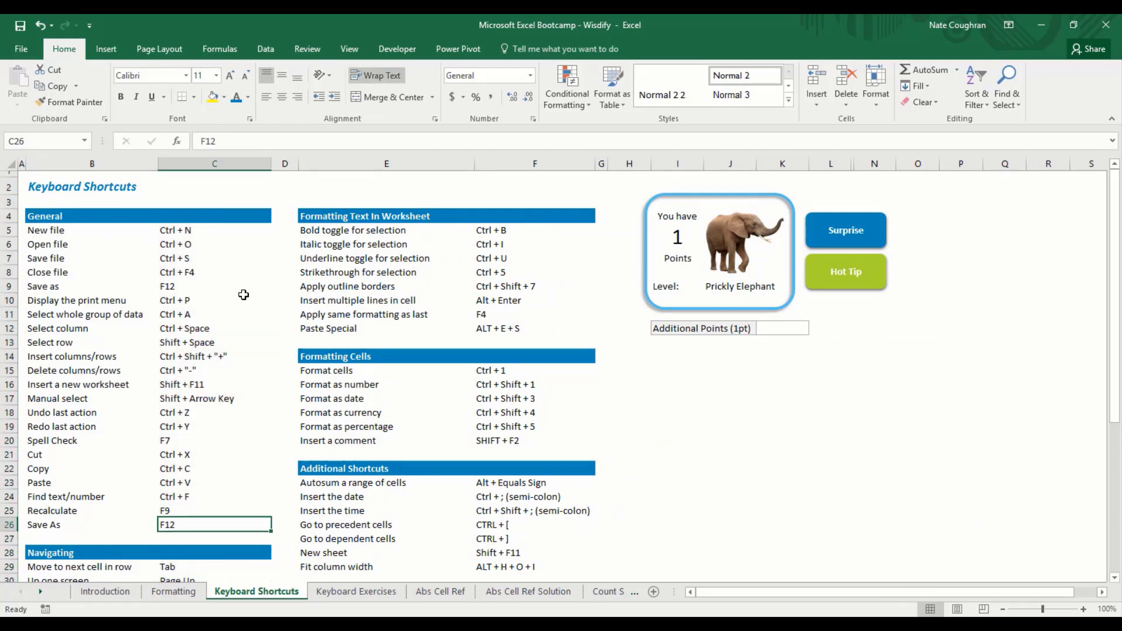
key(Up)
key(Down)
key(shift+space)
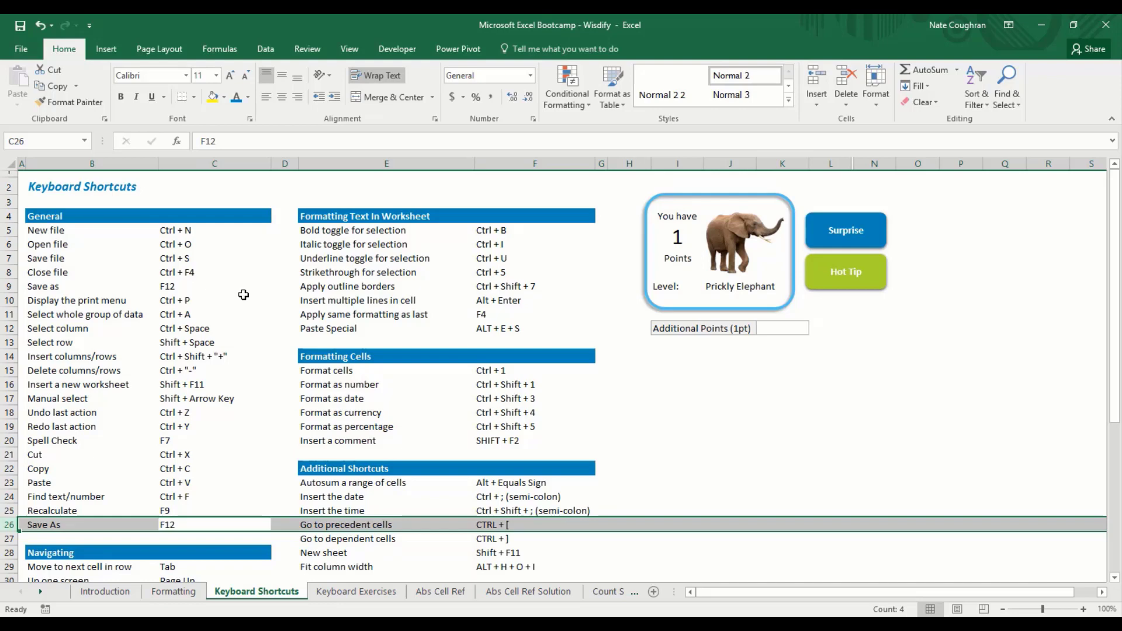
key(ctrl+shift+plus)
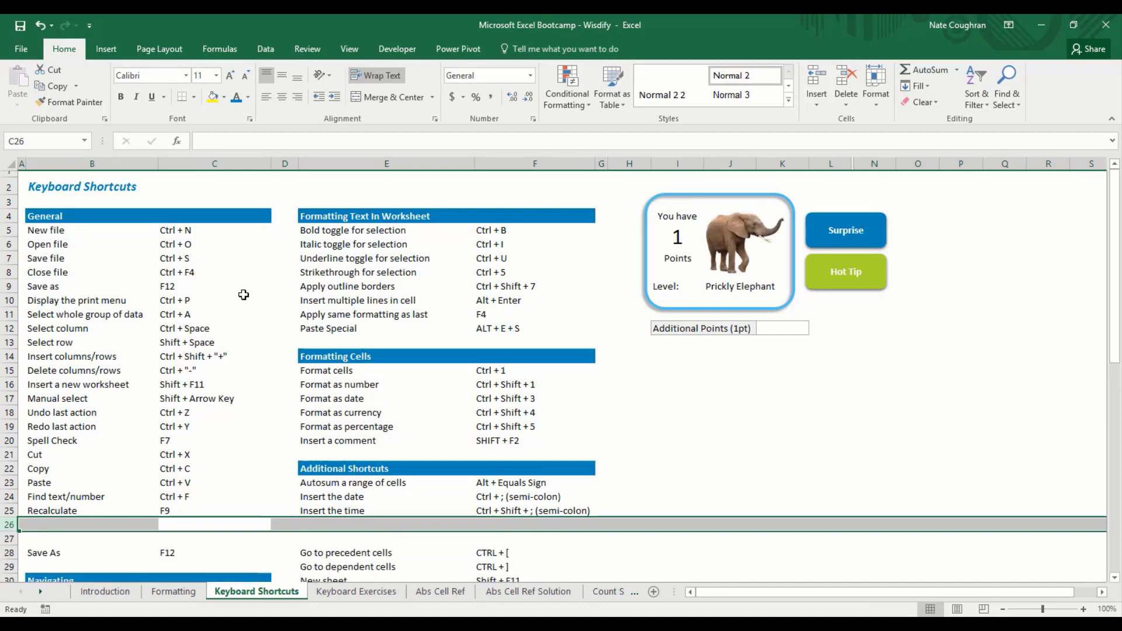
key(ctrl+minus)
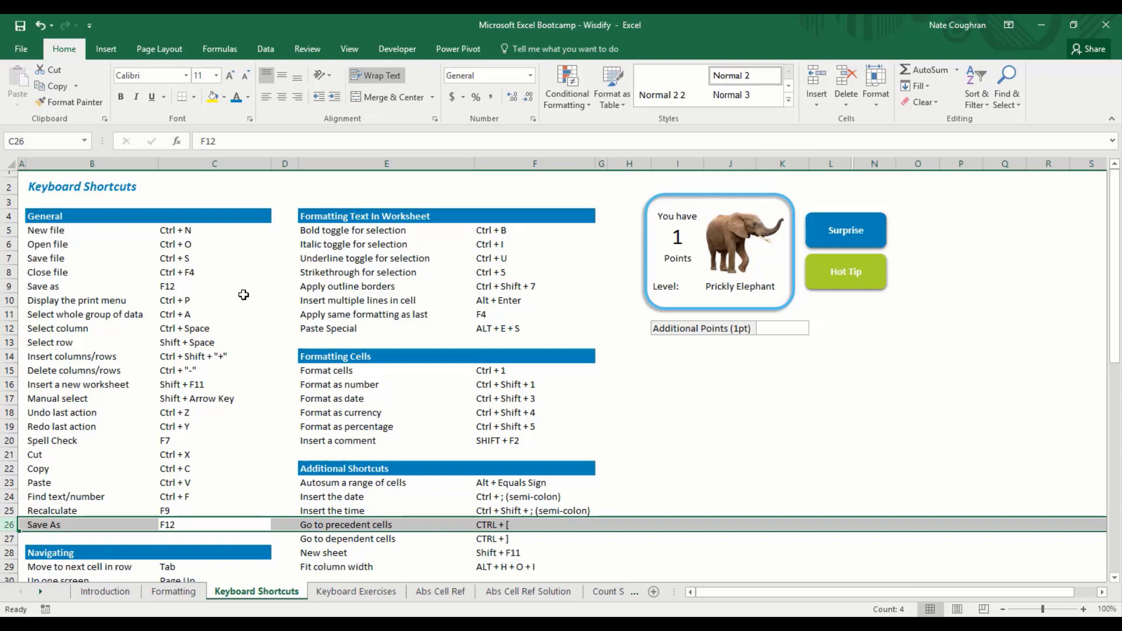
key(Left)
key(ctrl+Up)
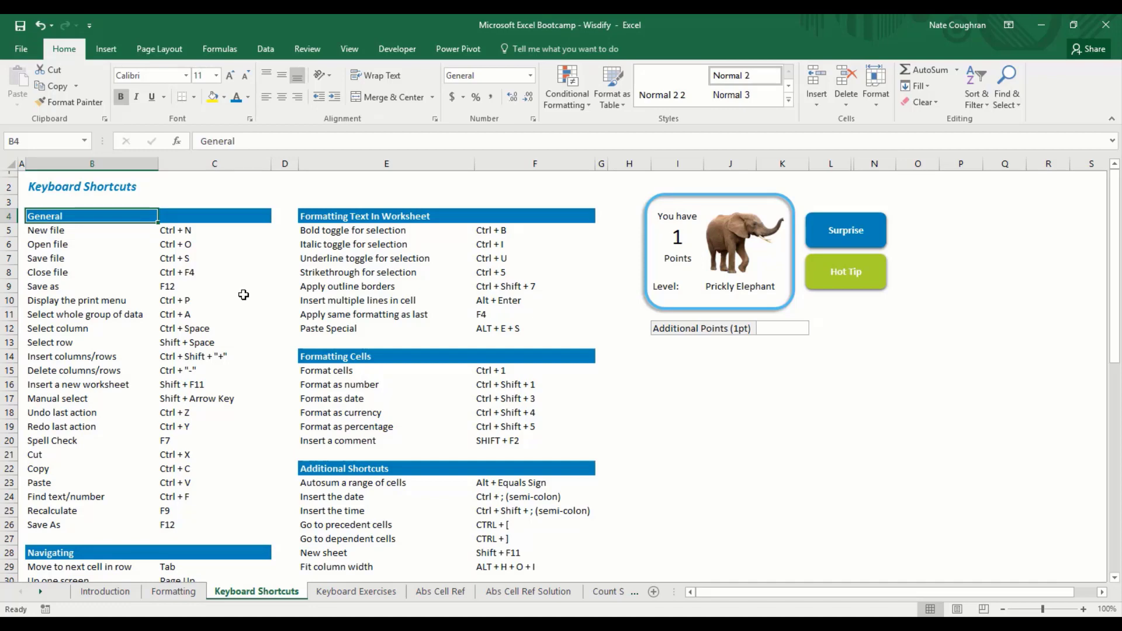
Step: Extend the selection toward F20, collapse it back to B4, and show the KeyTips
key(shift+Right)
key(shift+Down)
key(shift+Down)
key(shift+Down)
key(shift+Down)
key(shift+Down)
key(shift+Down)
key(shift+Down)
key(shift+Down)
key(shift+Down)
key(shift+Down)
key(shift+Down)
key(shift+Down)
key(shift+Down)
key(shift+Down)
key(shift+Down)
key(shift+Down)
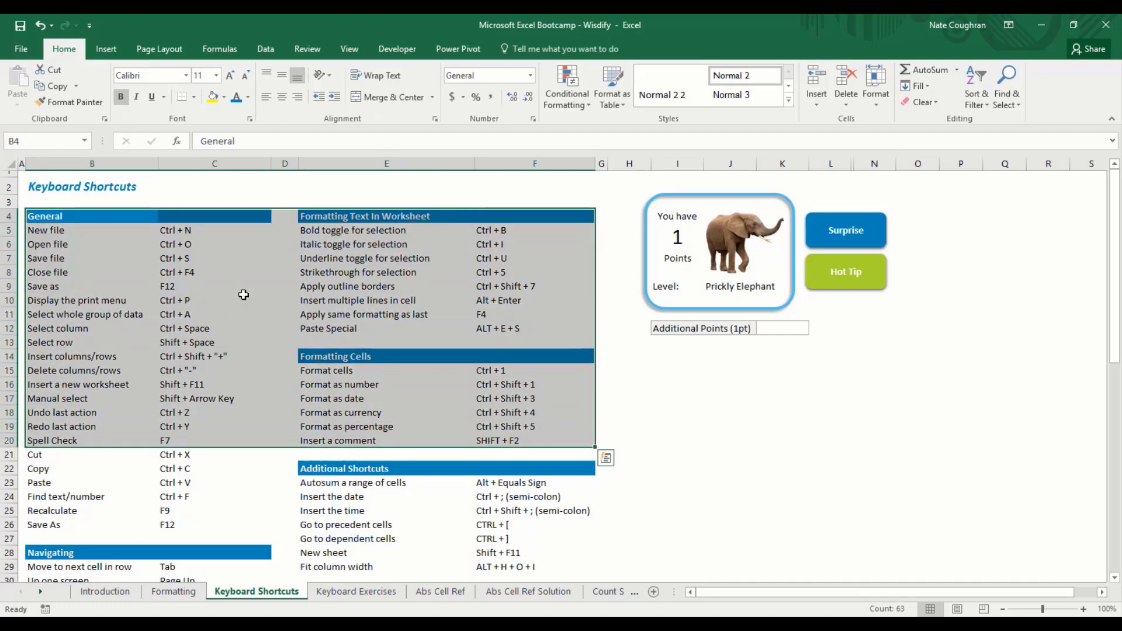
key(Up)
key(Left)
key(Down)
key(Right)
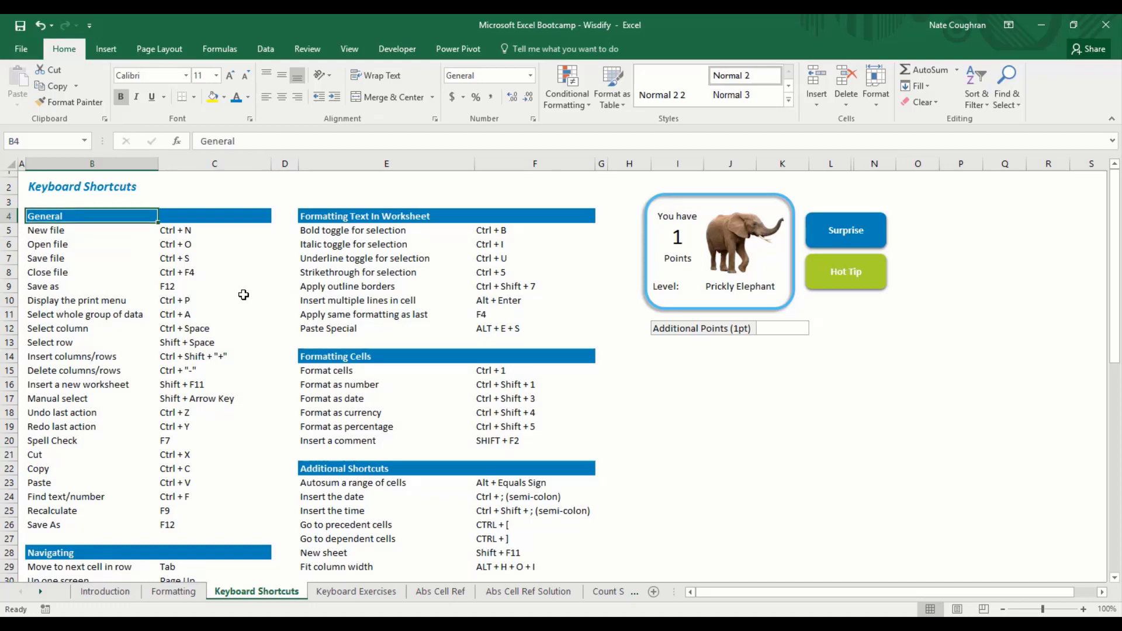
key(alt)
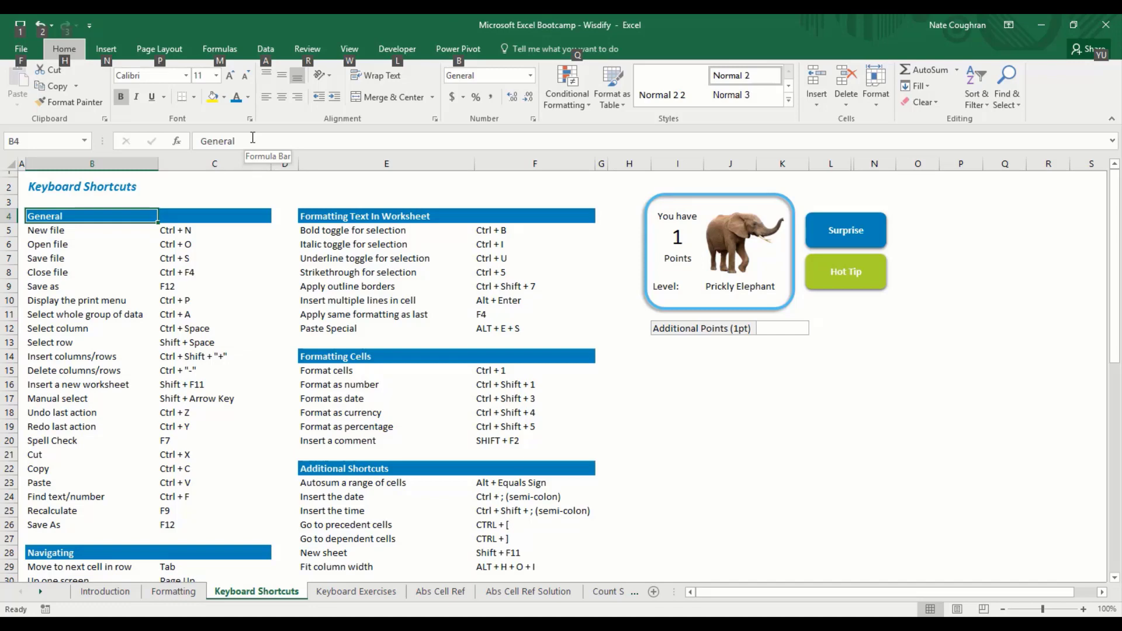
Step: Toggle the KeyTips off and on, then show the View tab's access letters with W
key(Escape)
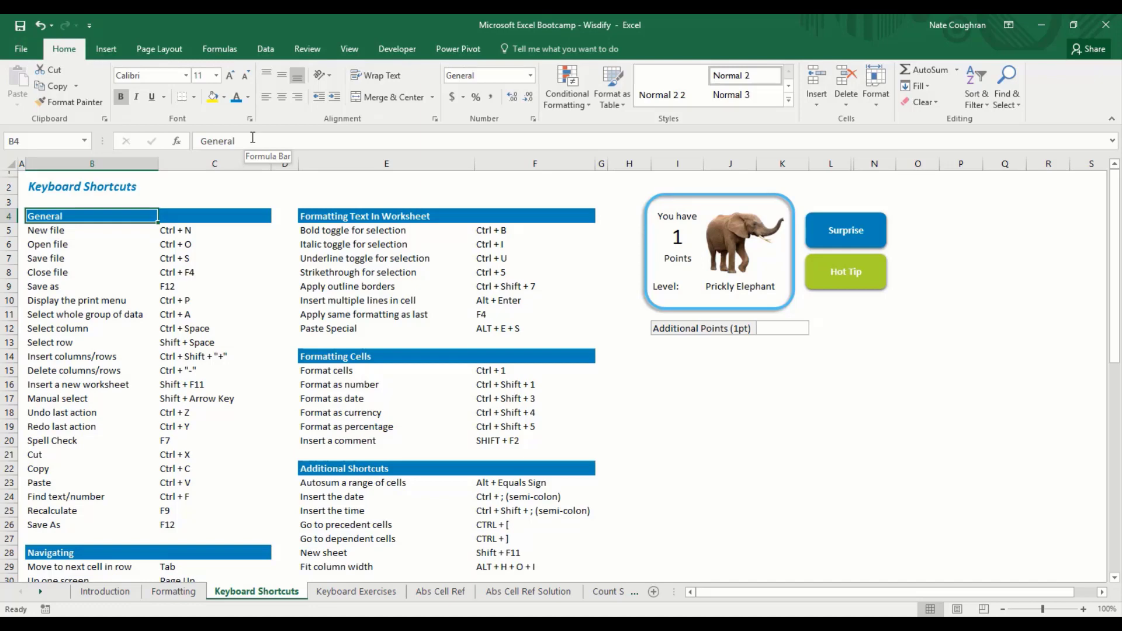
key(alt)
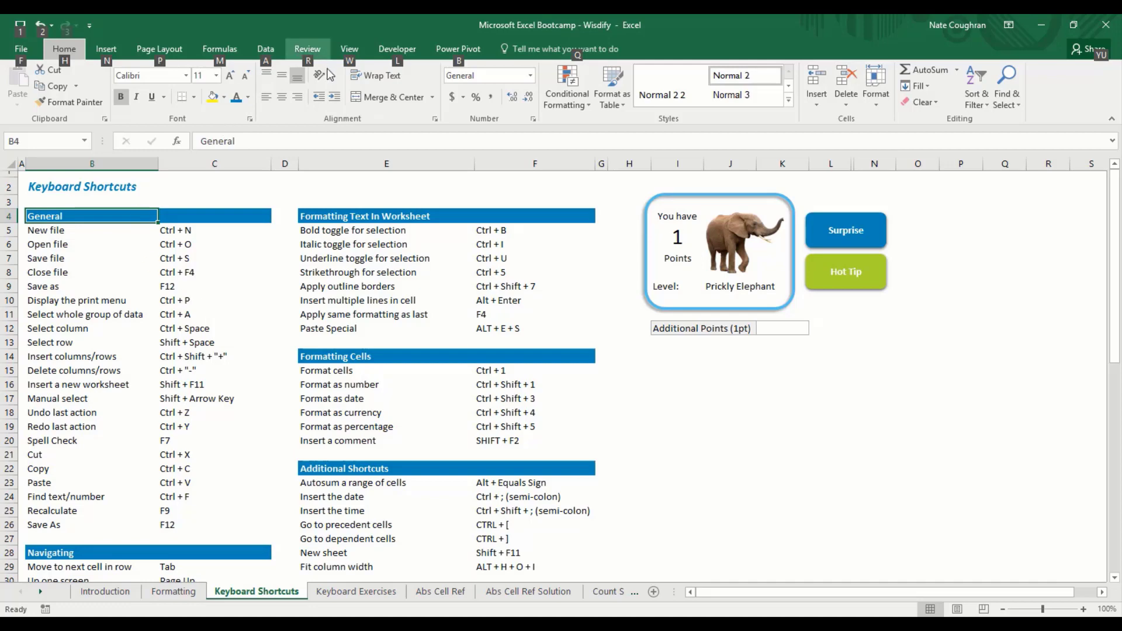
key(w)
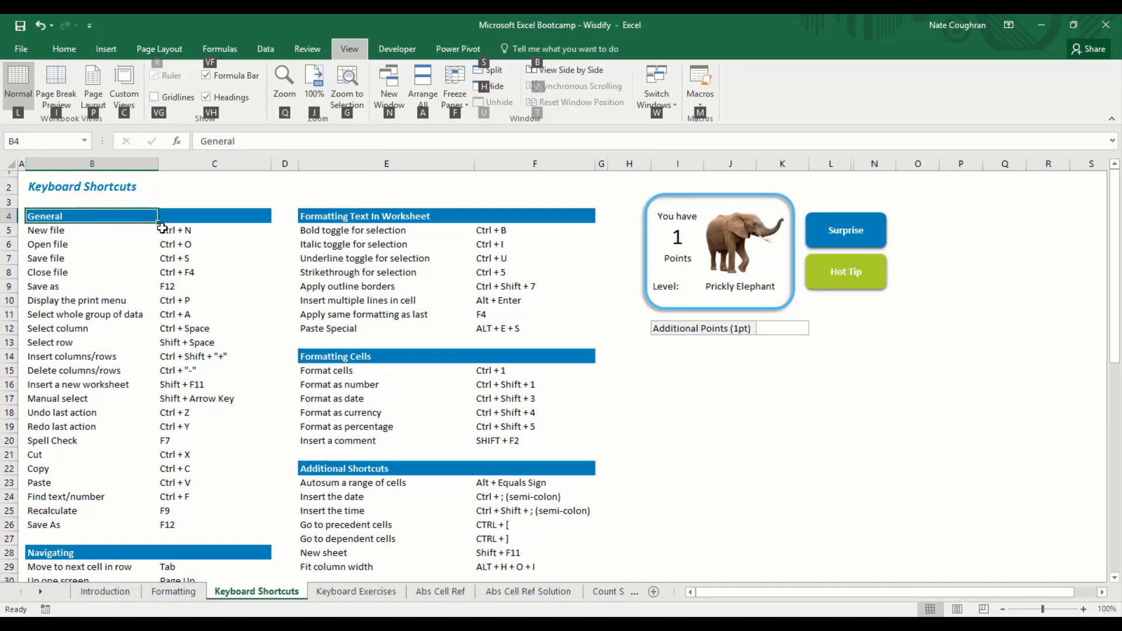
key(v)
key(g)
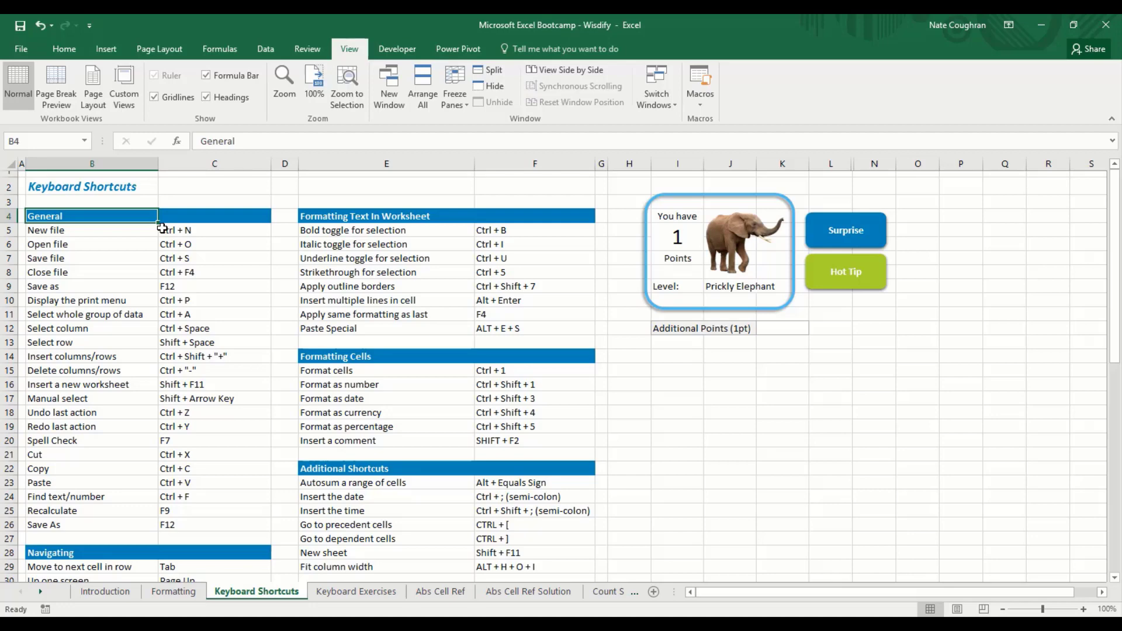
key(alt)
key(w)
key(g)
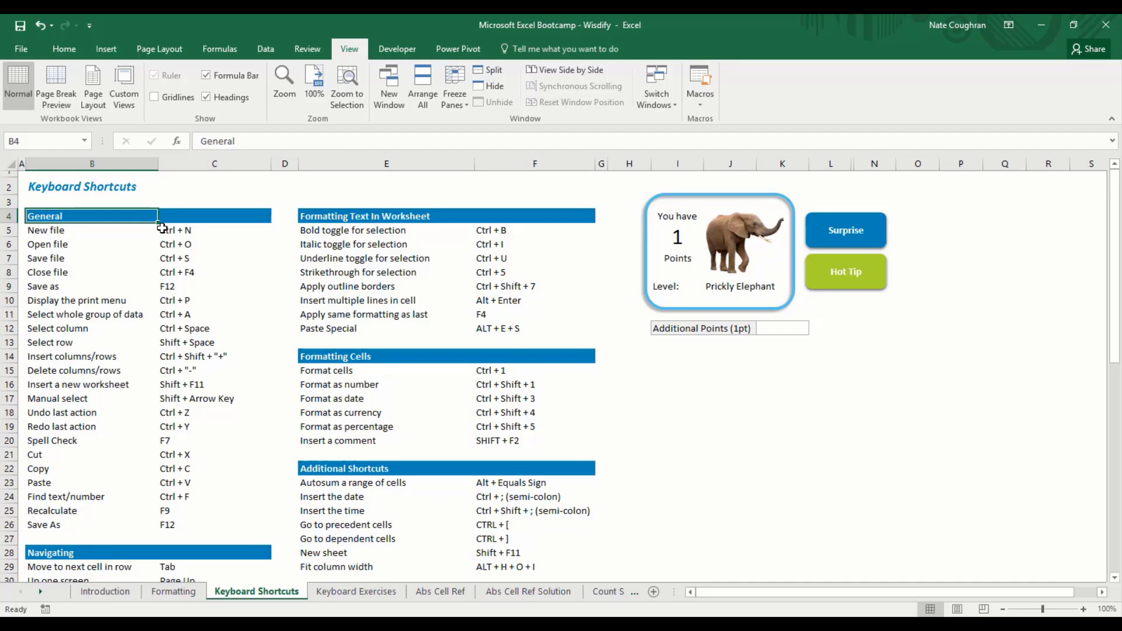
key(Left)
key(Right)
key(Left)
key(ctrl+space)
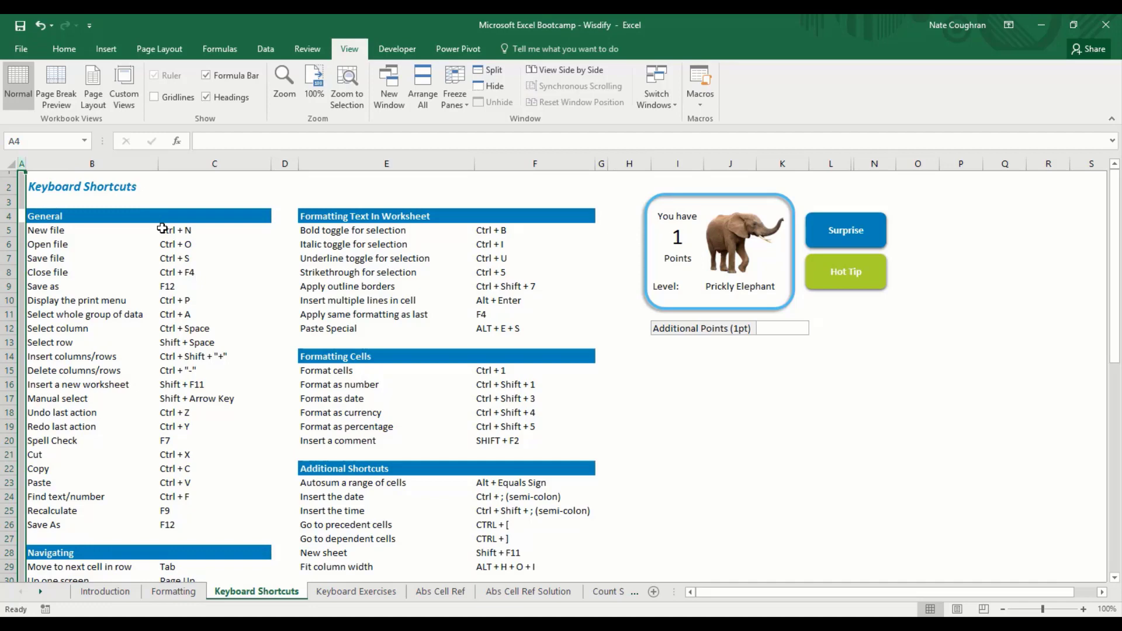
key(Up)
key(Up)
key(Up)
key(shift+space)
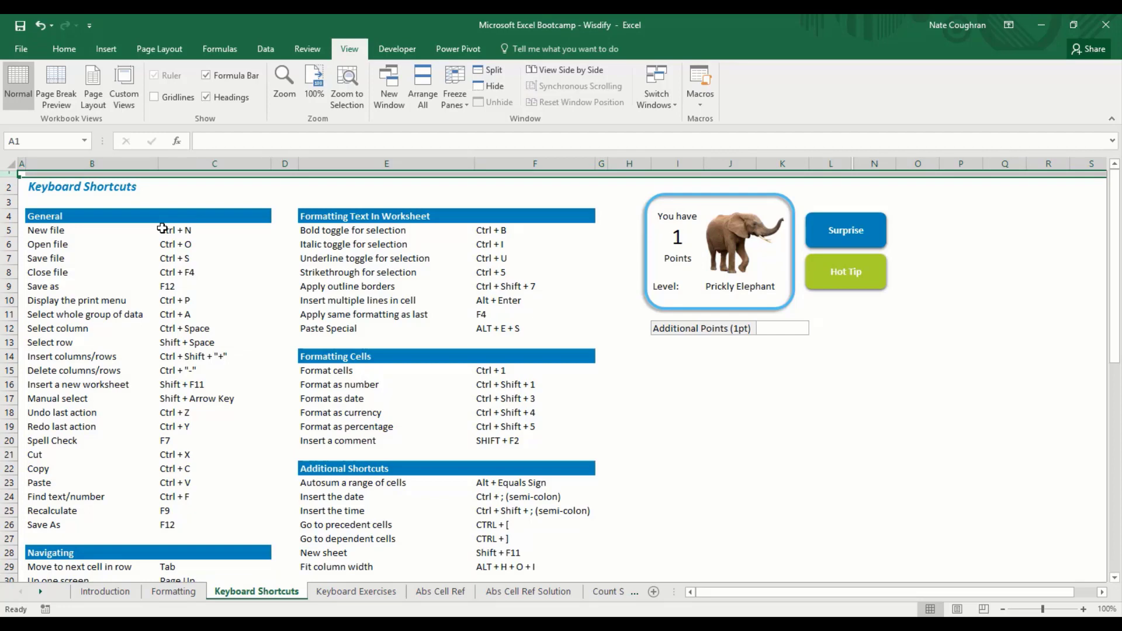
key(Right)
key(Down)
key(Down)
key(Down)
key(Down)
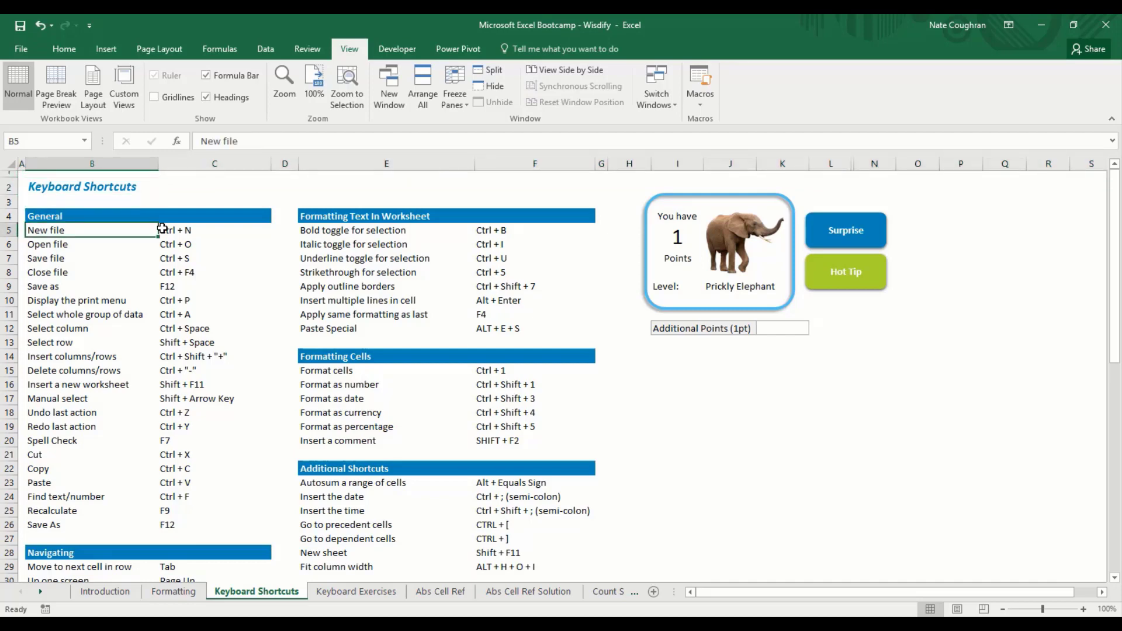
key(alt)
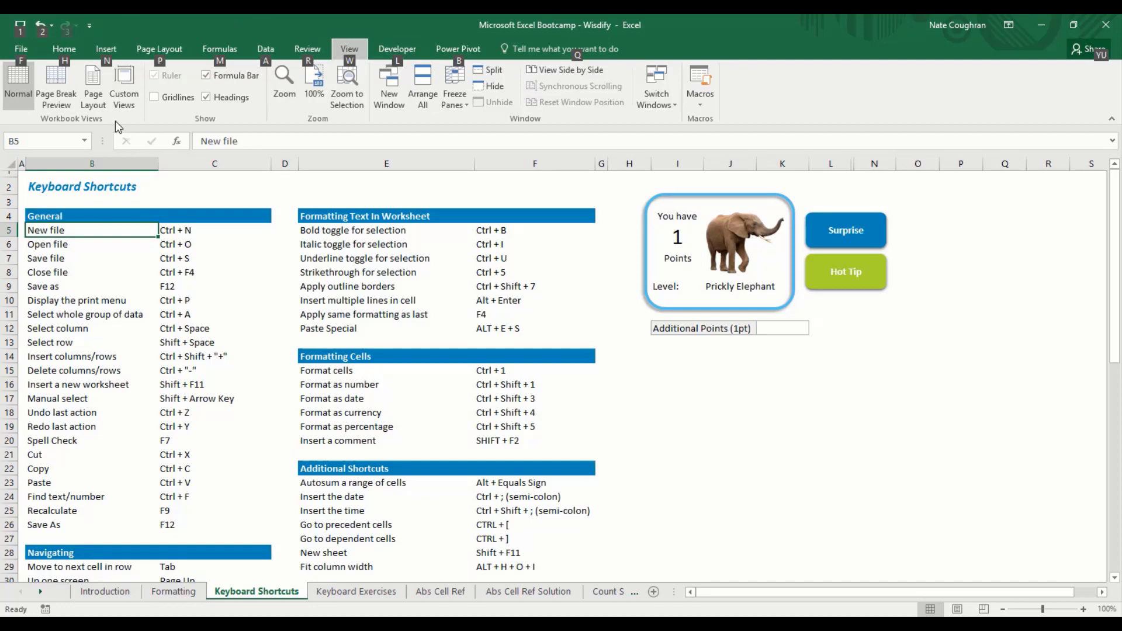
key(h)
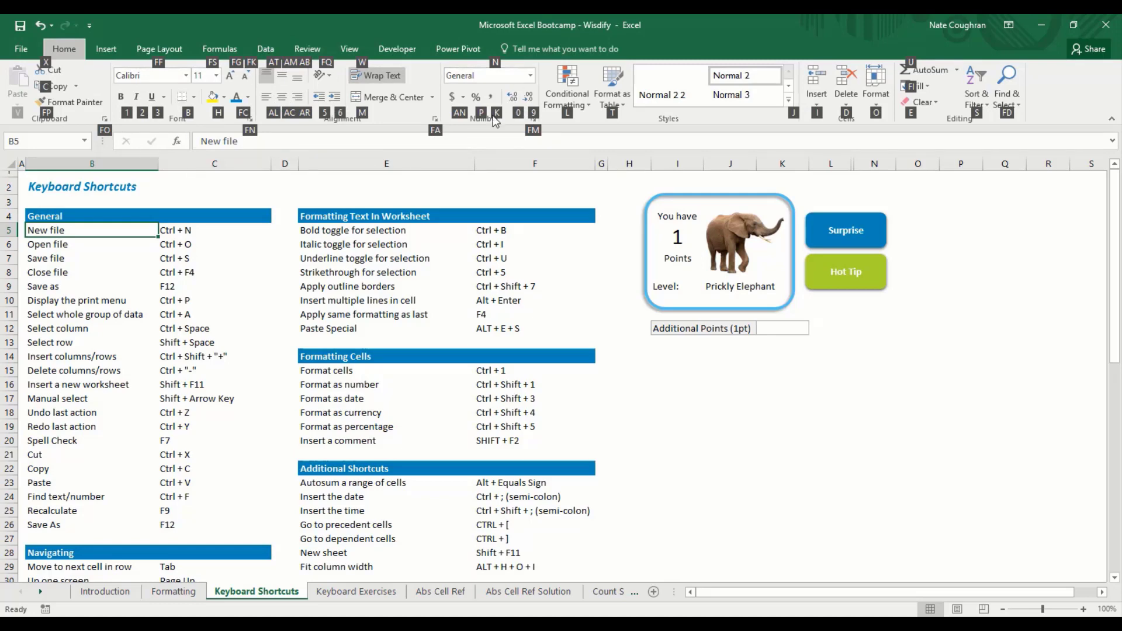
key(Escape)
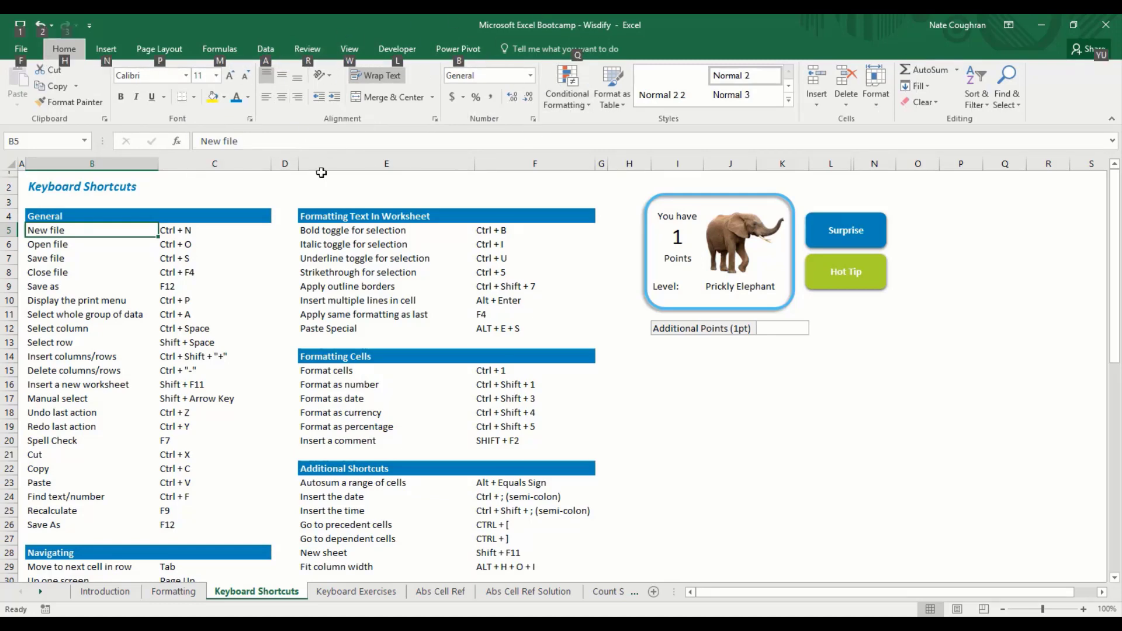
key(h)
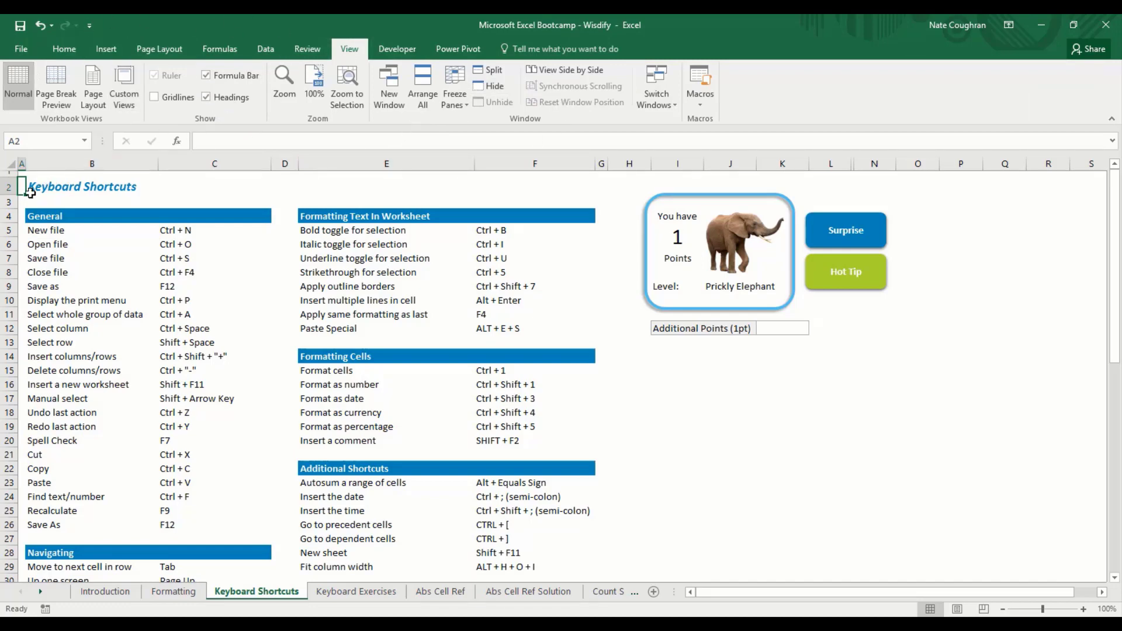
Step: Open the Row Height dialog for row 2 from its context menu and dismiss it unchanged
right_click(6, 188)
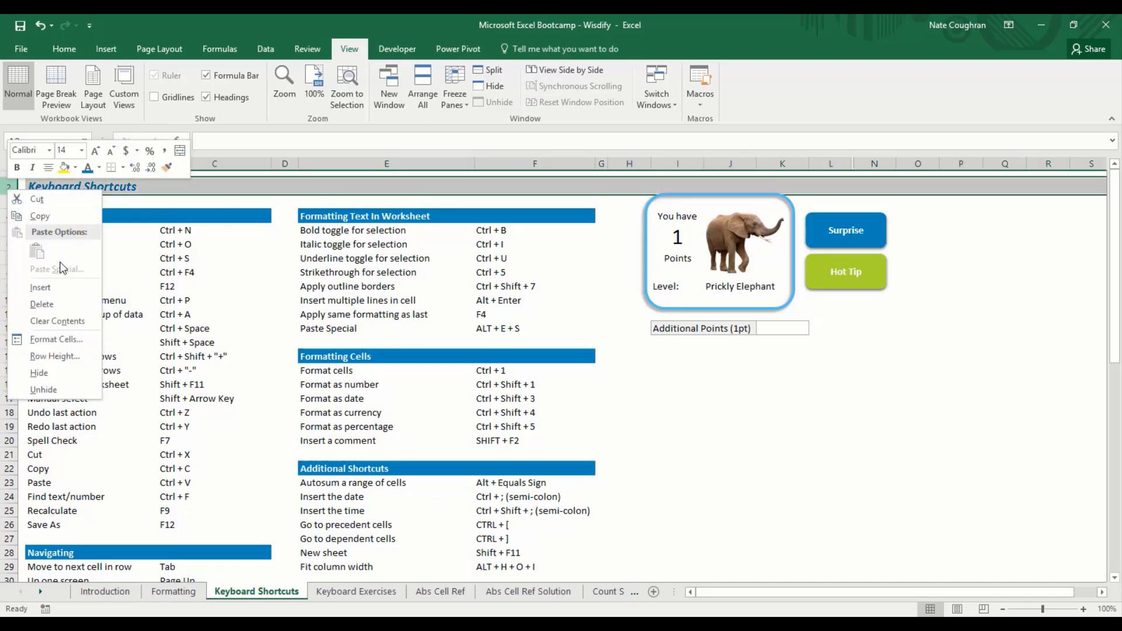
click(80, 363)
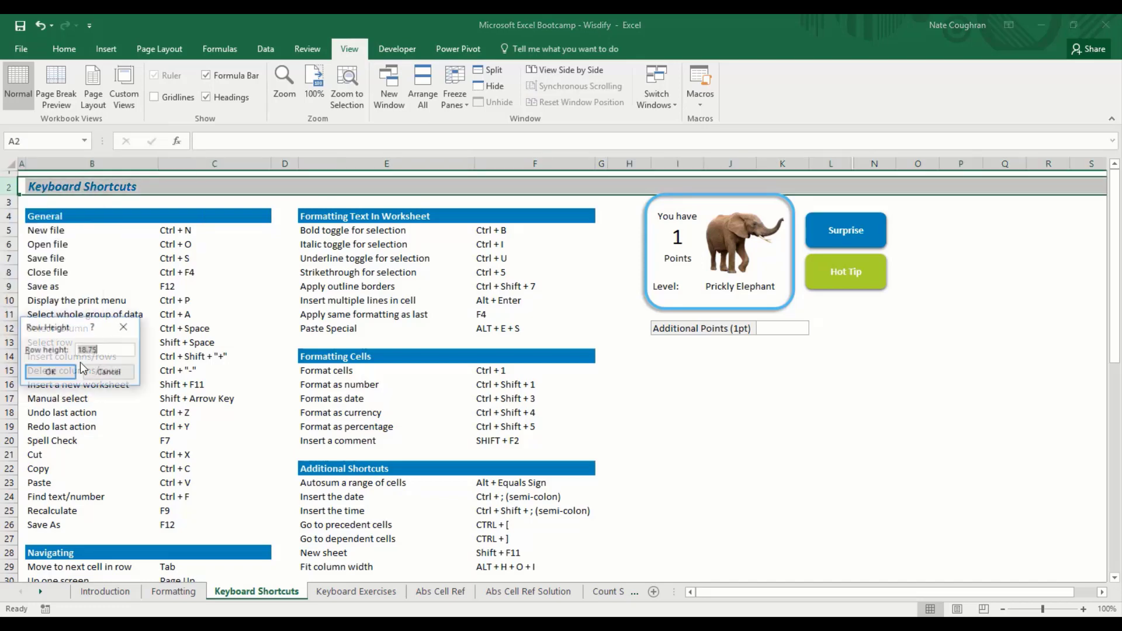
click(104, 372)
key(Left)
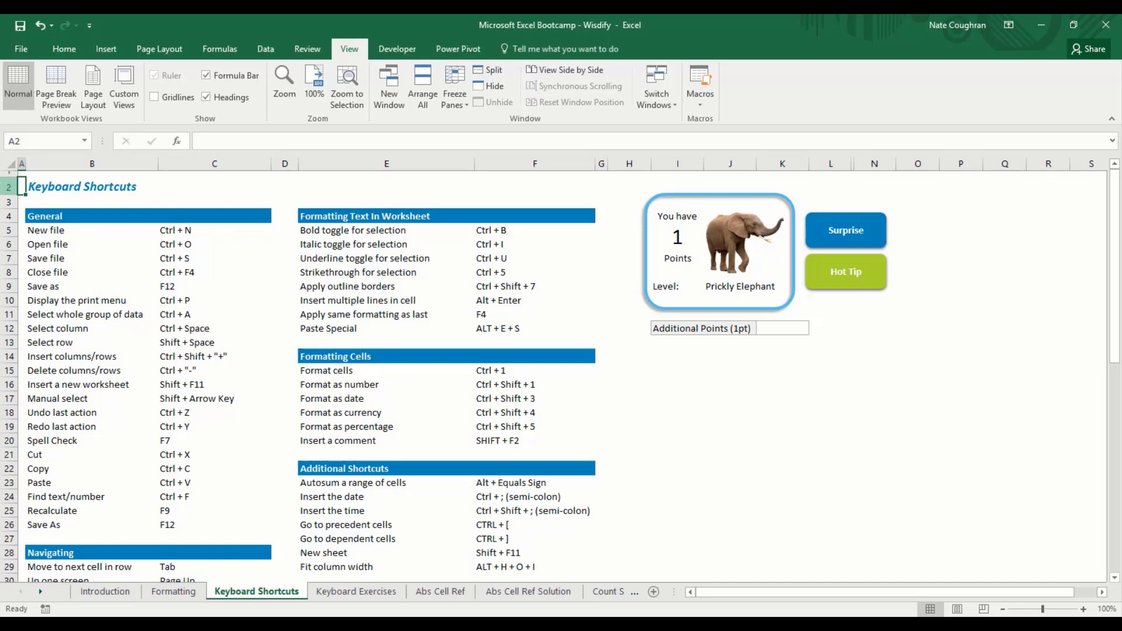
Step: Reopen Row Height via Alt, O, R, E, close it with Escape, and show KeyTips
key(alt)
key(o)
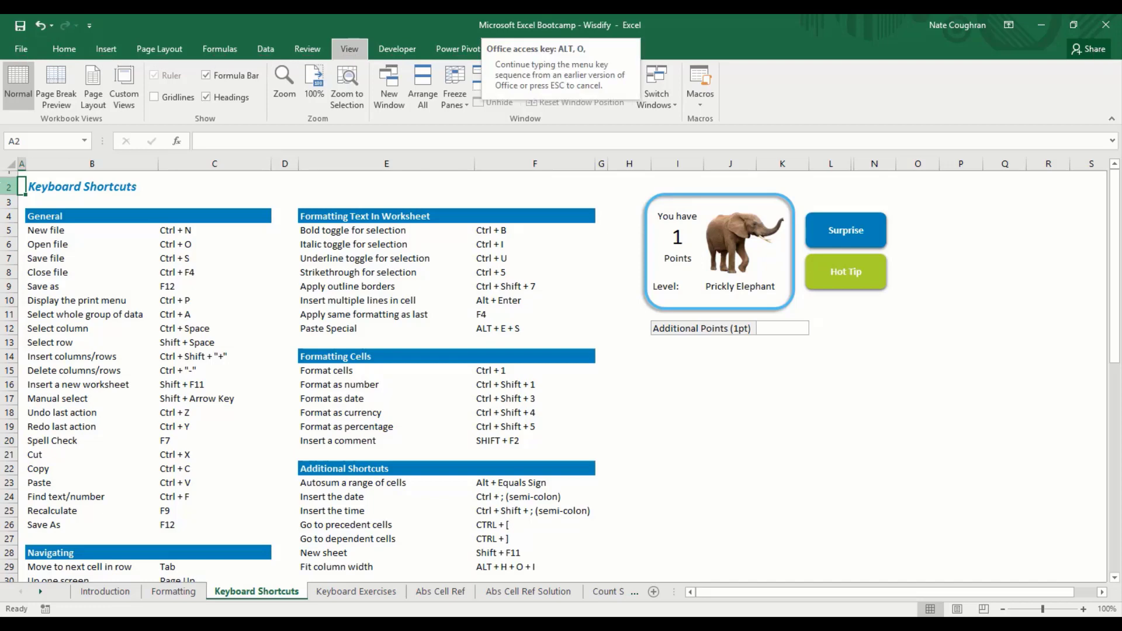
key(r)
key(e)
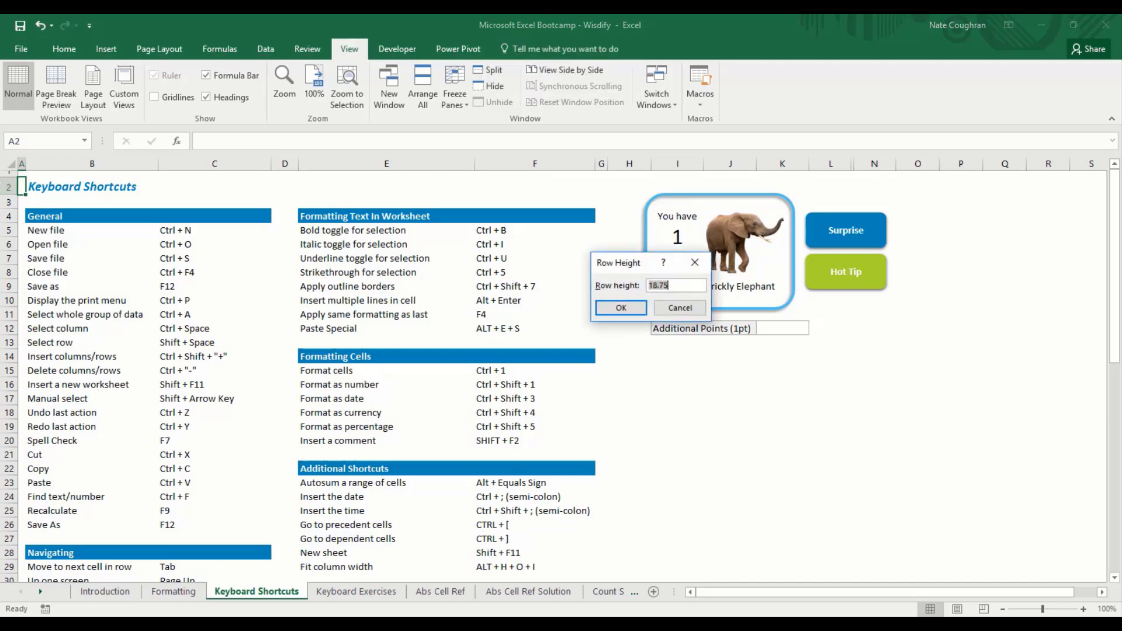
key(Escape)
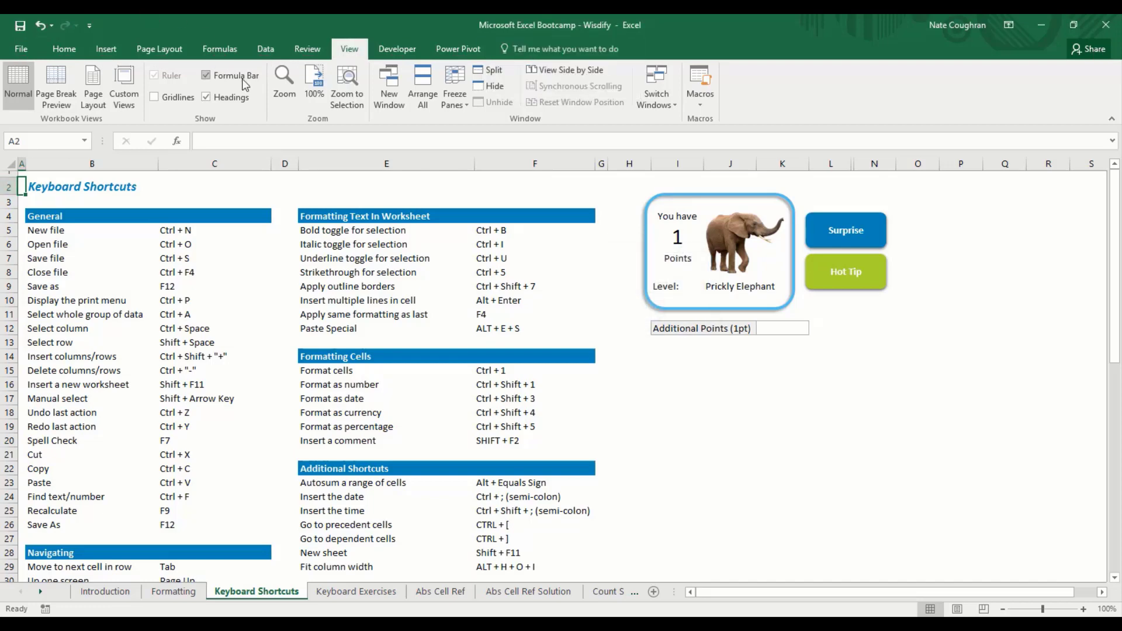
key(alt)
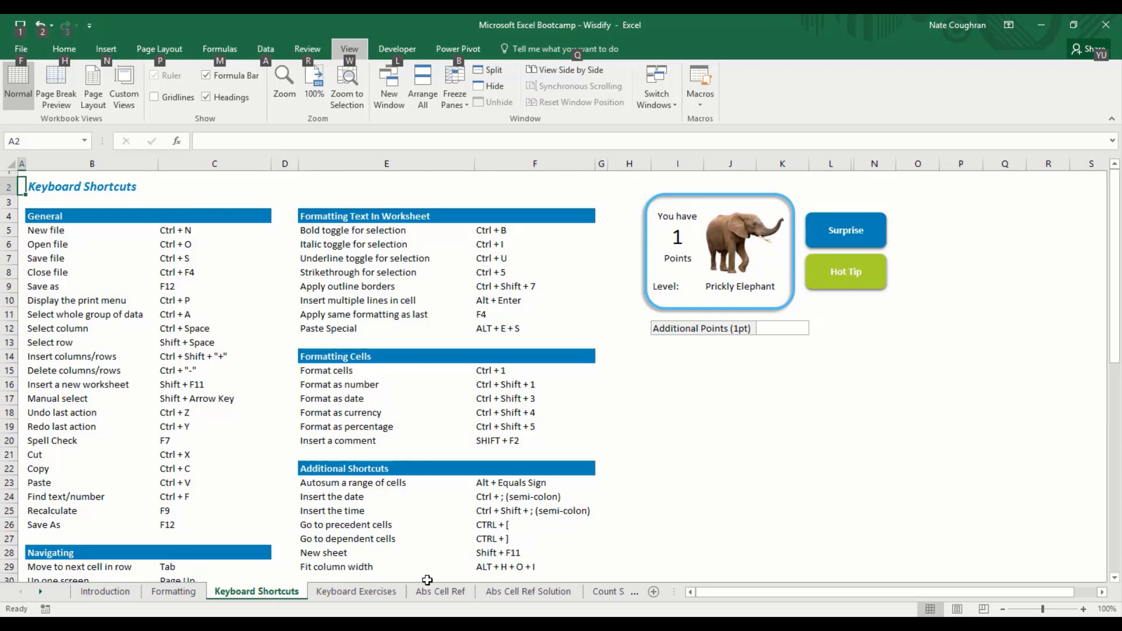
Step: Hide the KeyTips and move the active cell to the General heading in B4
key(alt)
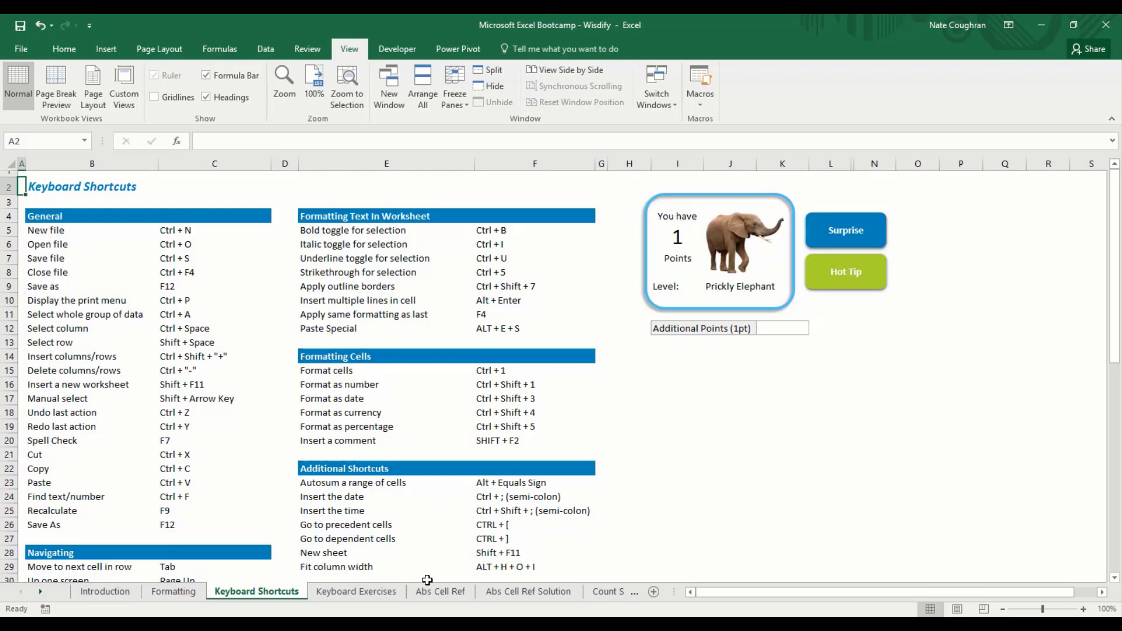
key(Right)
key(Down)
key(Down)
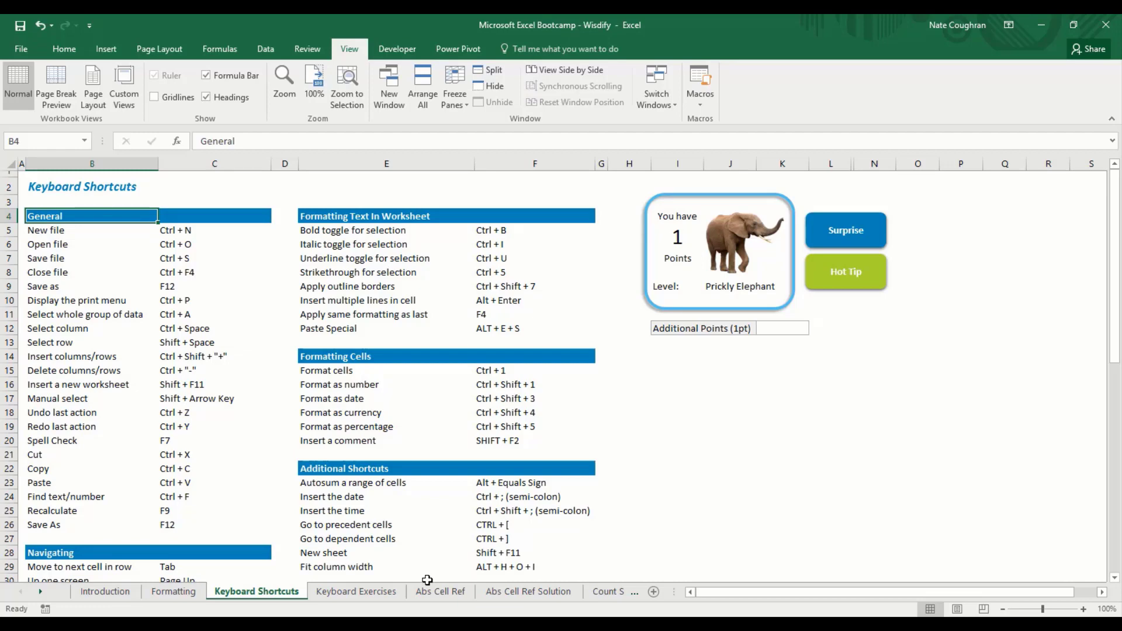
Step: Apply No Fill to the General heading with Alt, H, H, N and undo it, twice
key(alt)
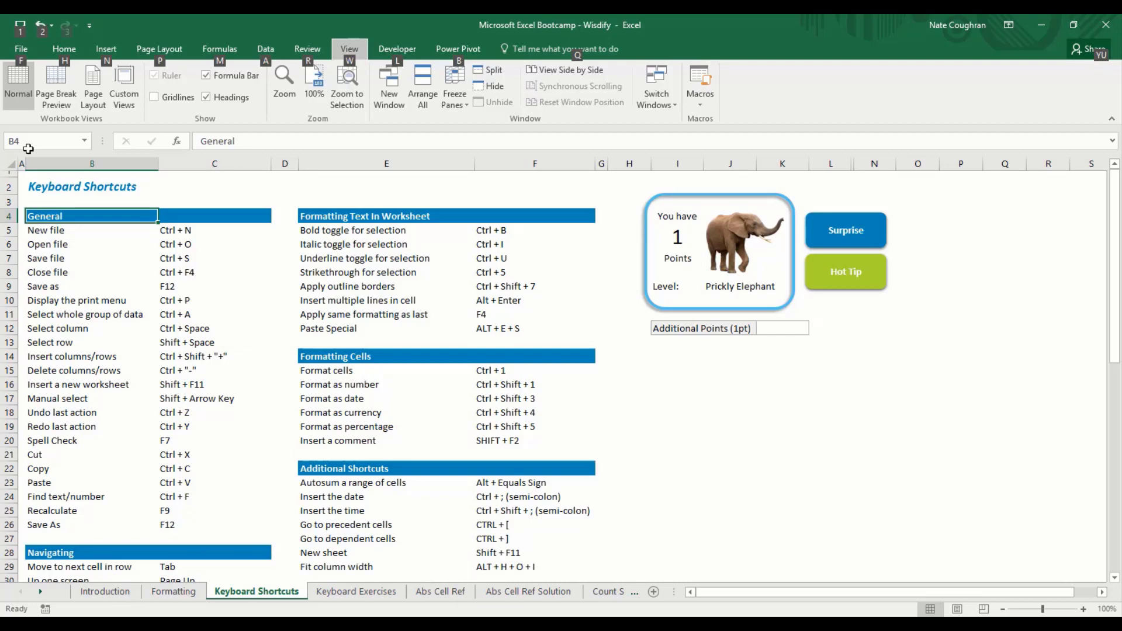
key(h)
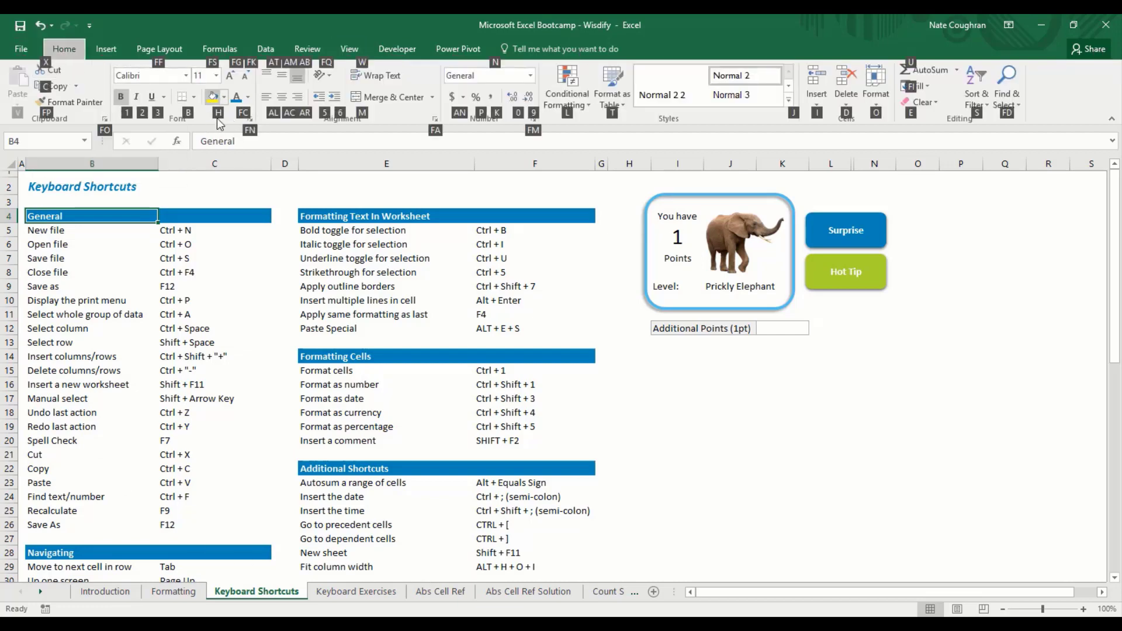
key(h)
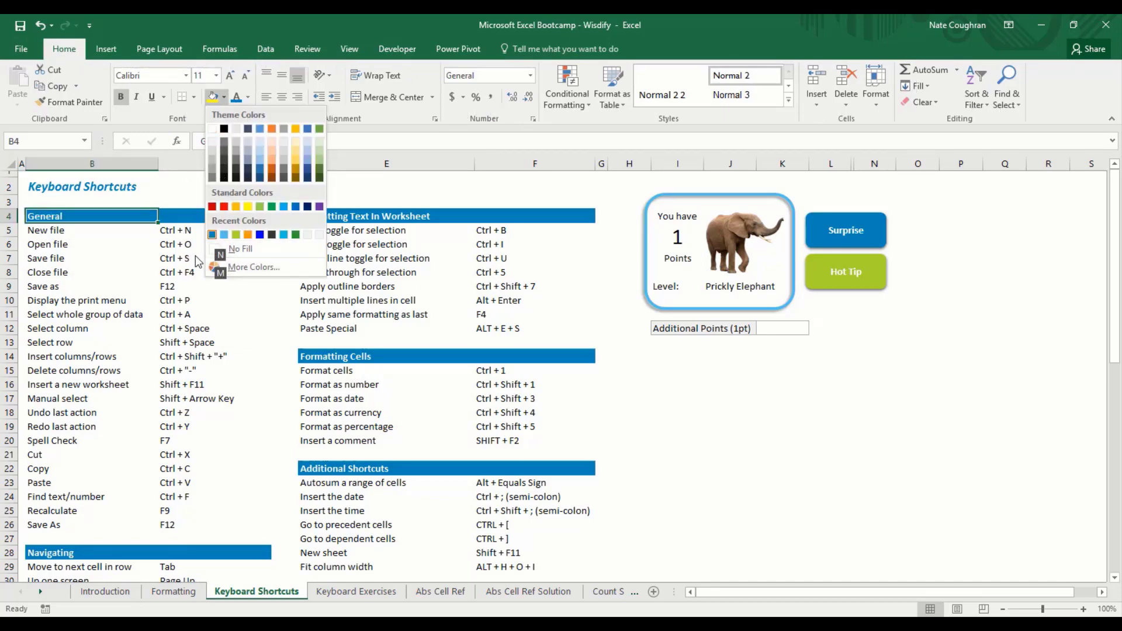
key(n)
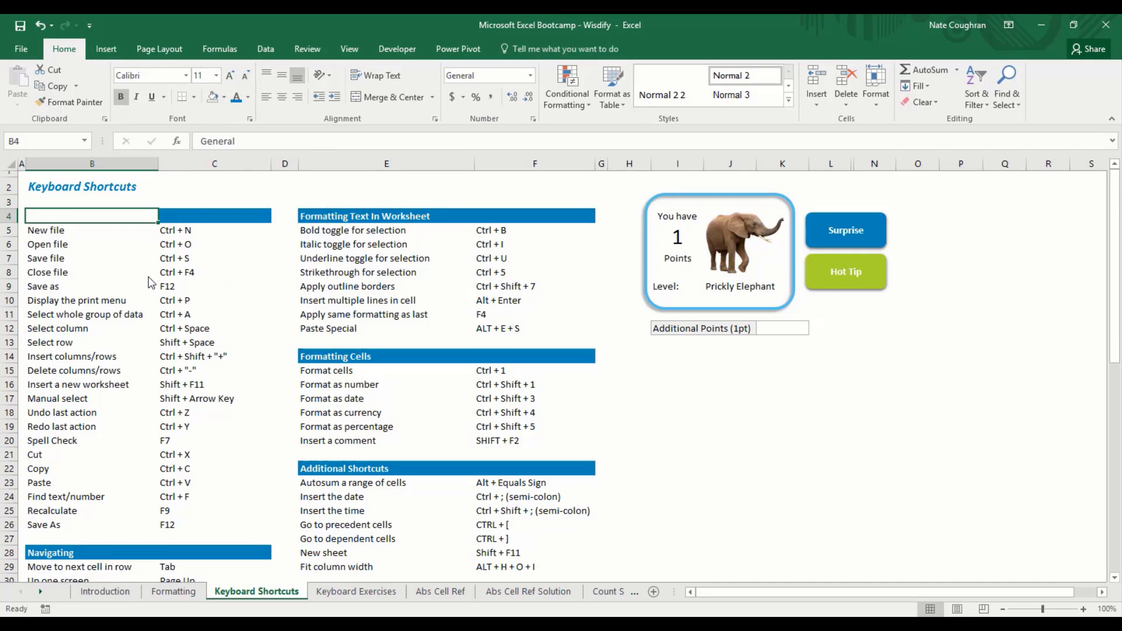
key(ctrl+z)
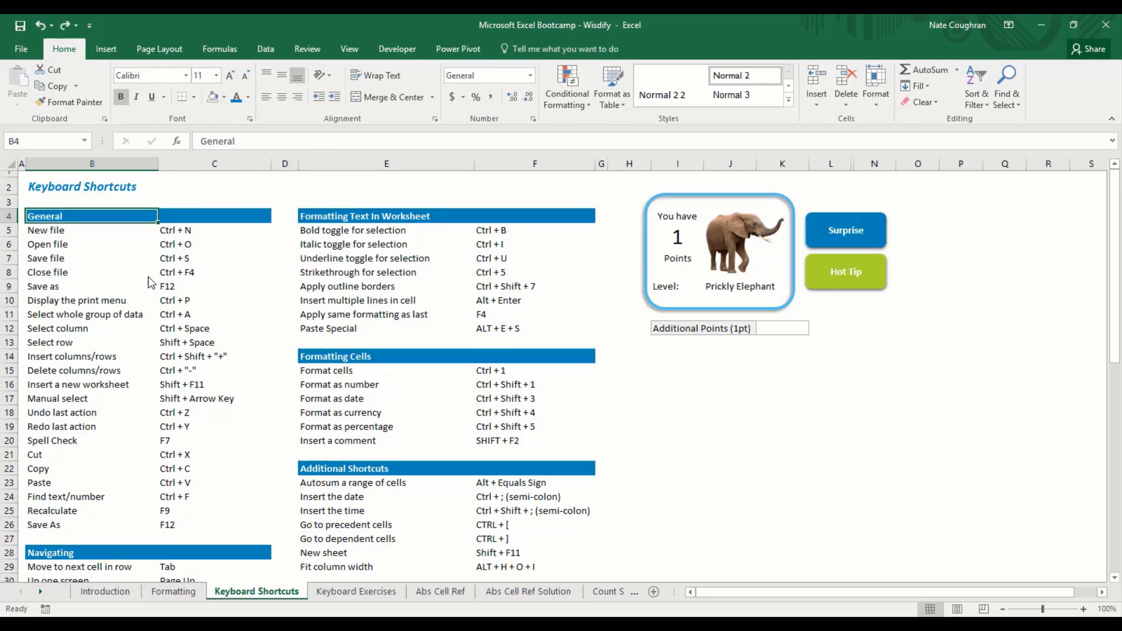
key(alt)
key(h)
key(h)
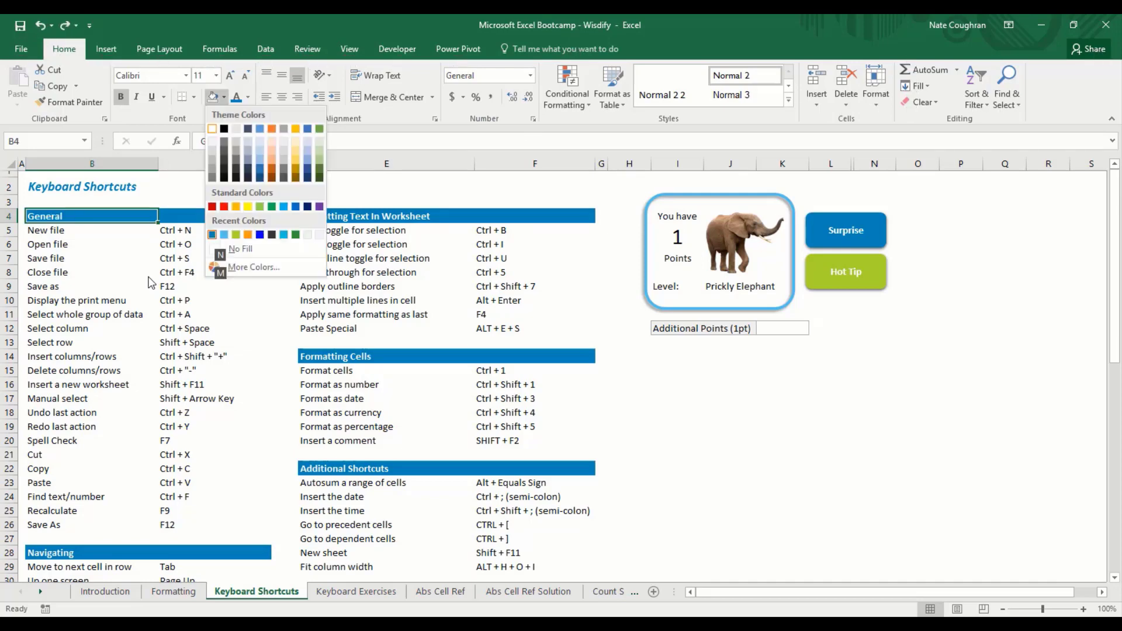
key(n)
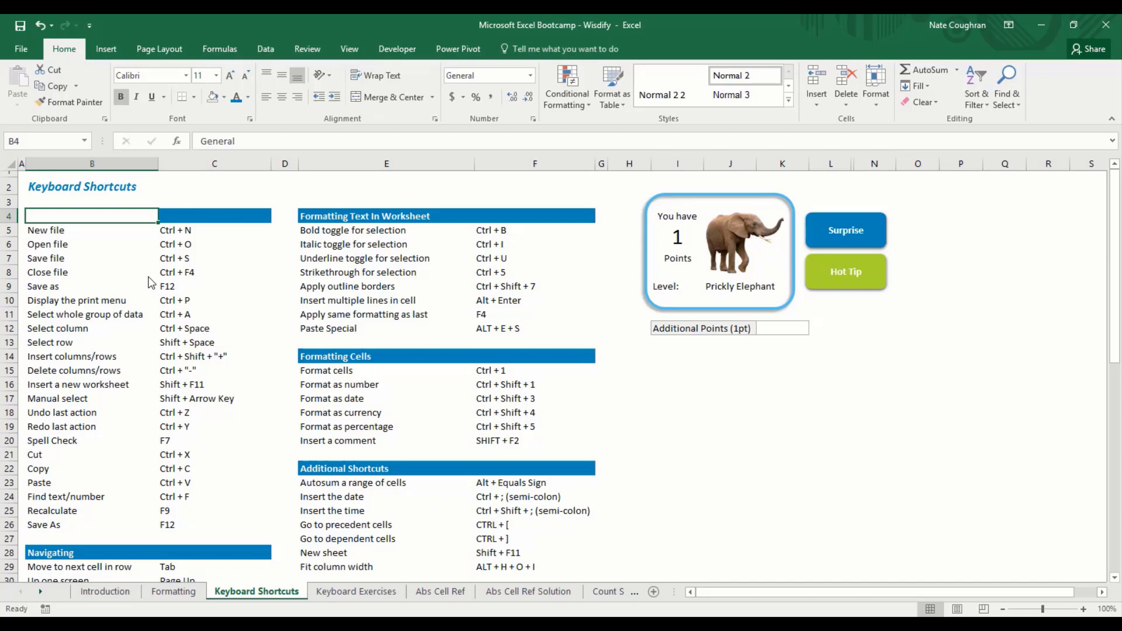
key(ctrl+z)
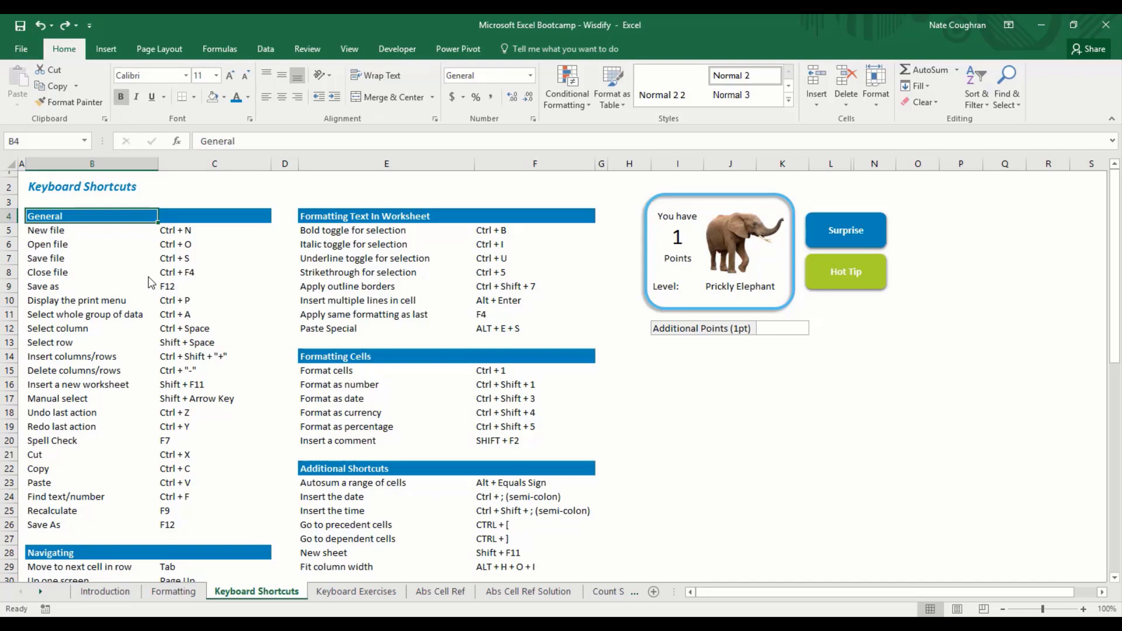
Step: Show the Home tab KeyTips, dismiss them, and show them again
key(alt)
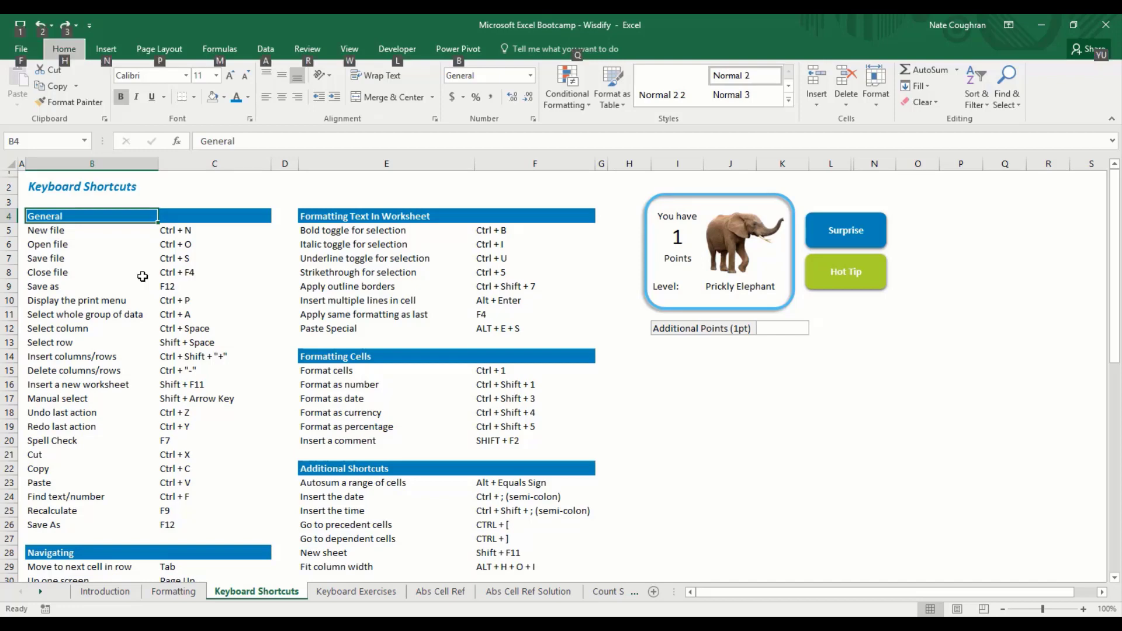
key(h)
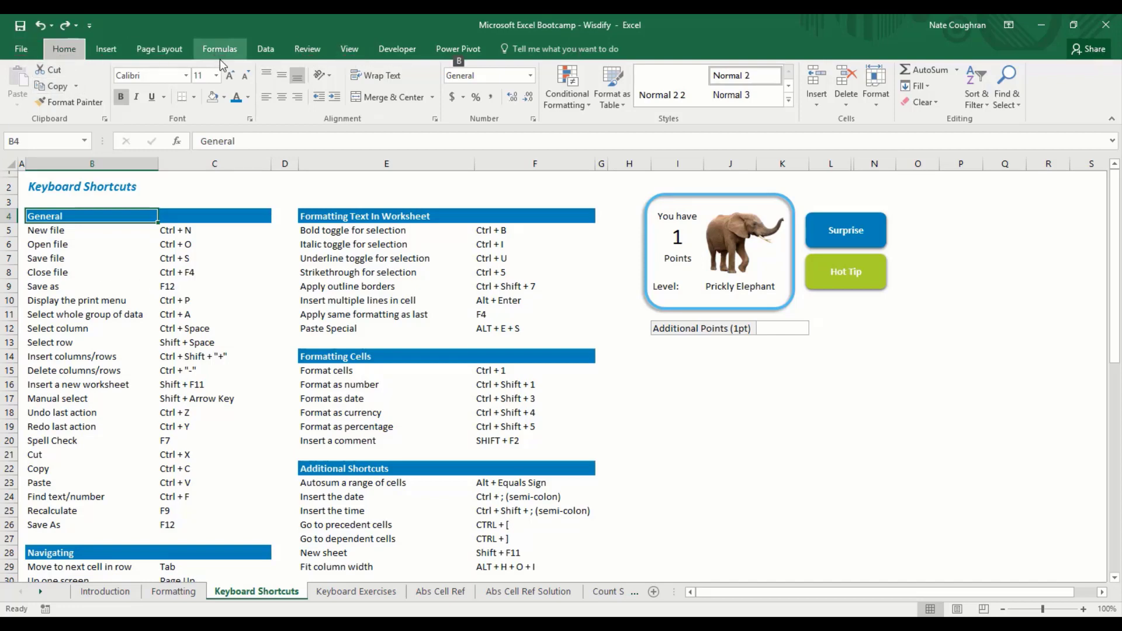
key(Escape)
key(Escape)
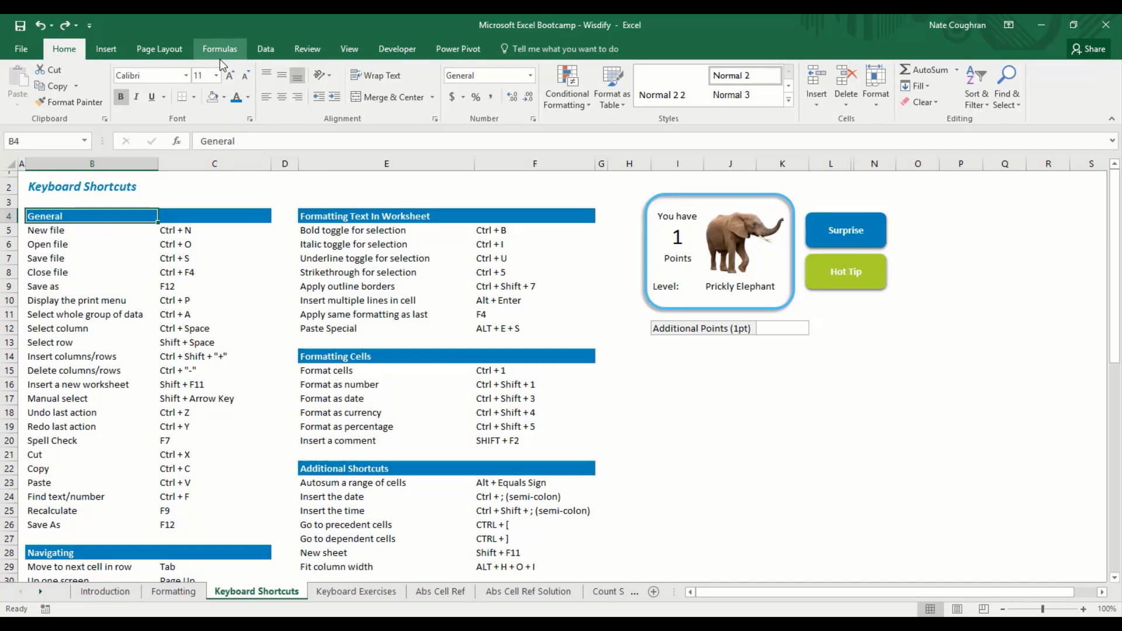
key(alt)
key(h)
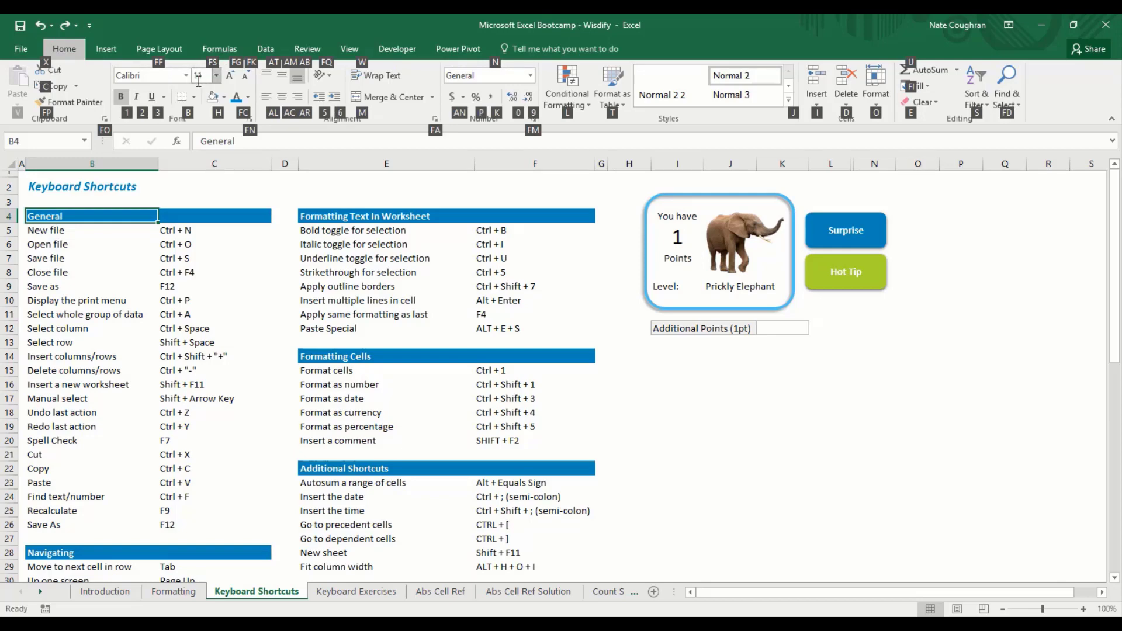
click(223, 98)
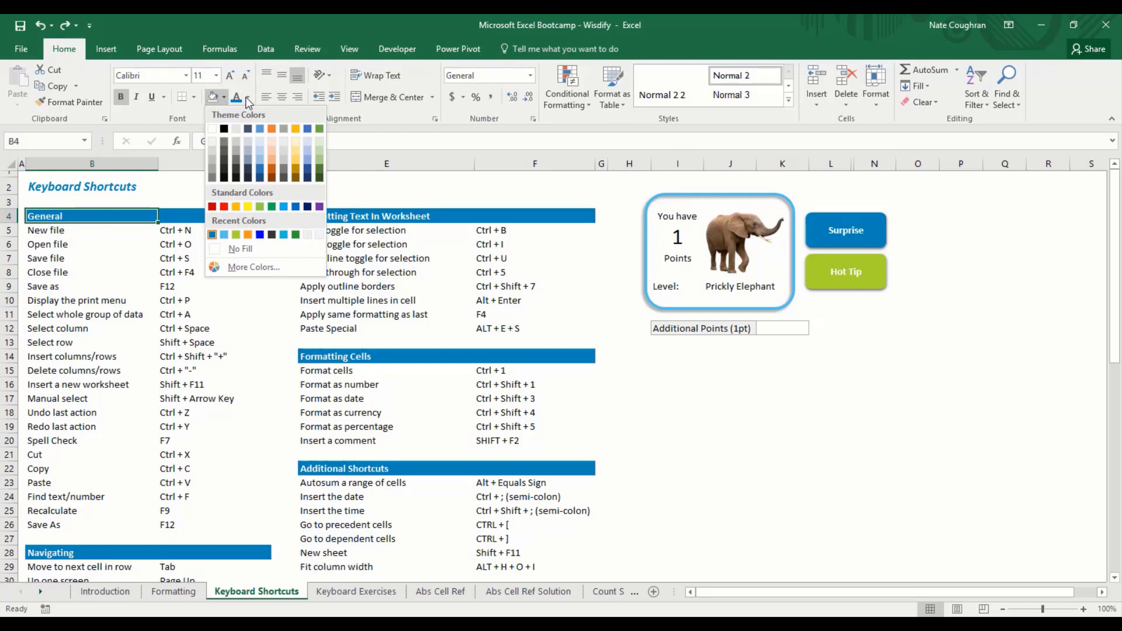
click(247, 98)
click(256, 172)
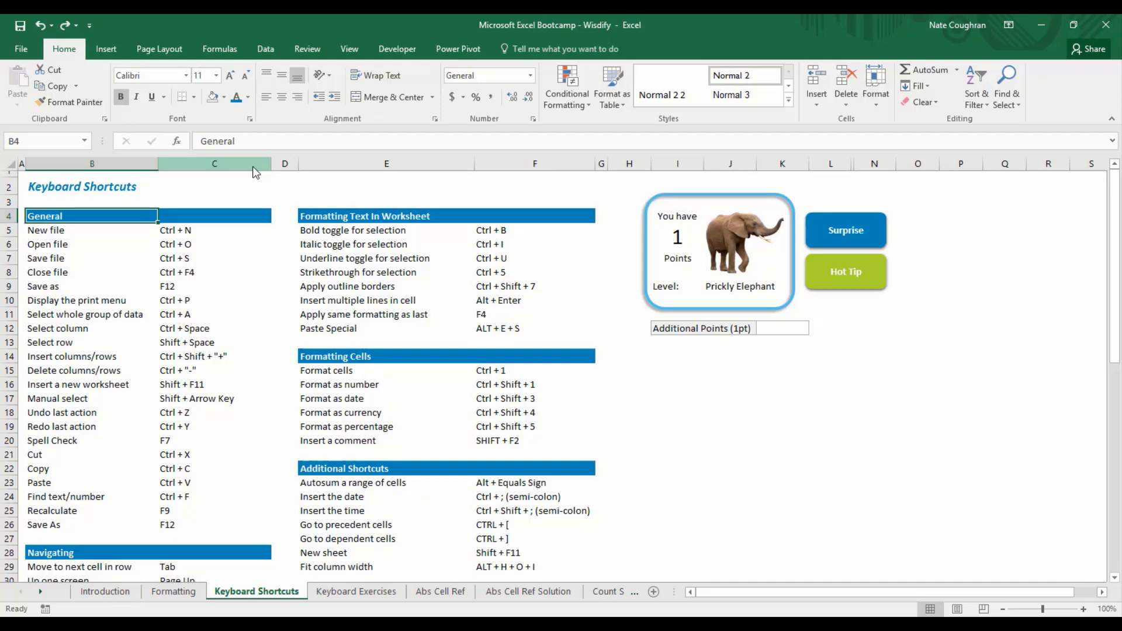
click(785, 330)
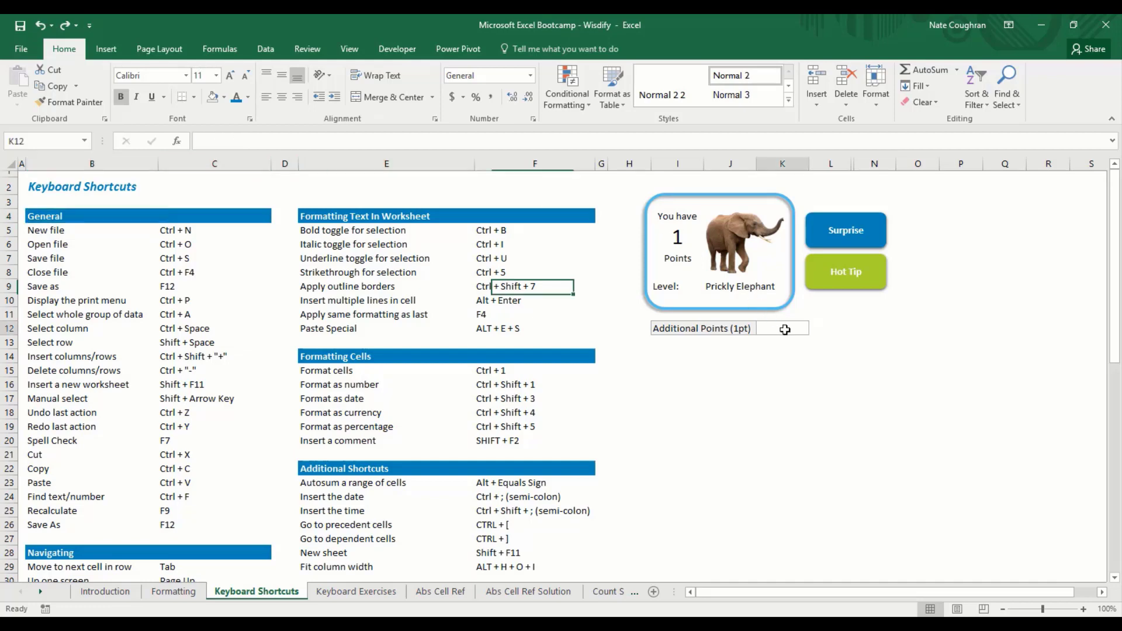
key(ctrl+Home)
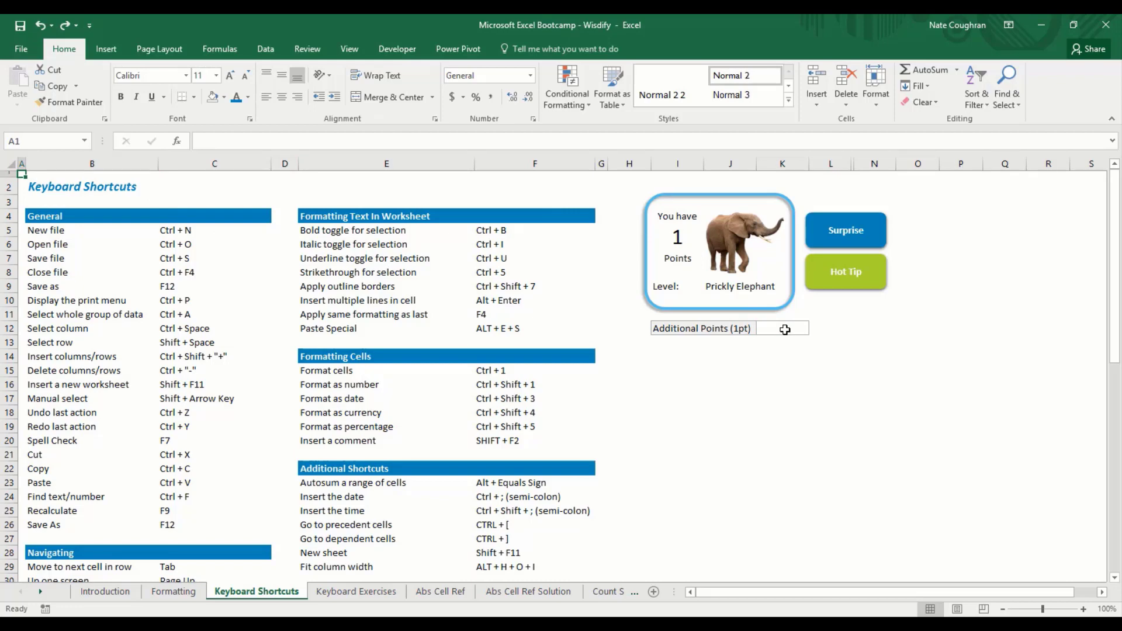
key(alt)
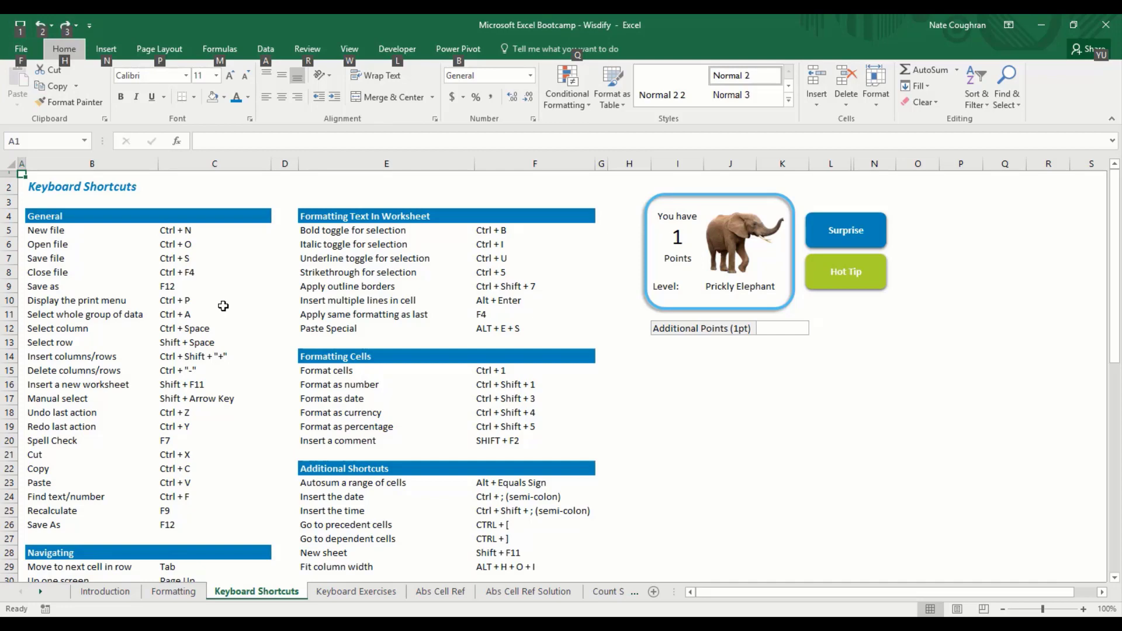
key(Escape)
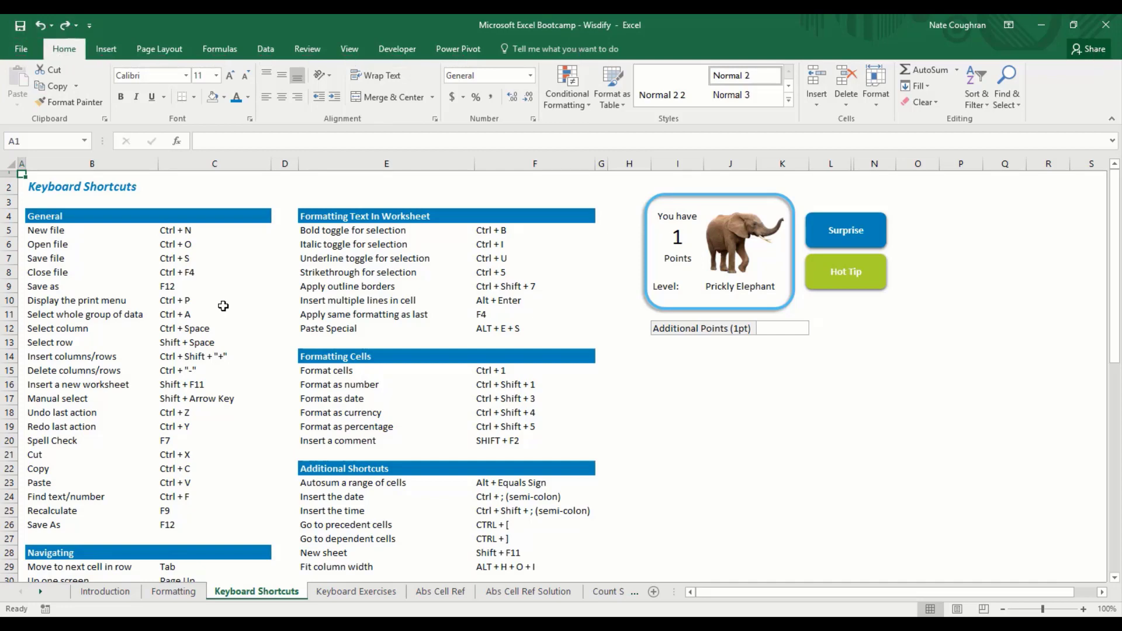
key(alt)
key(Escape)
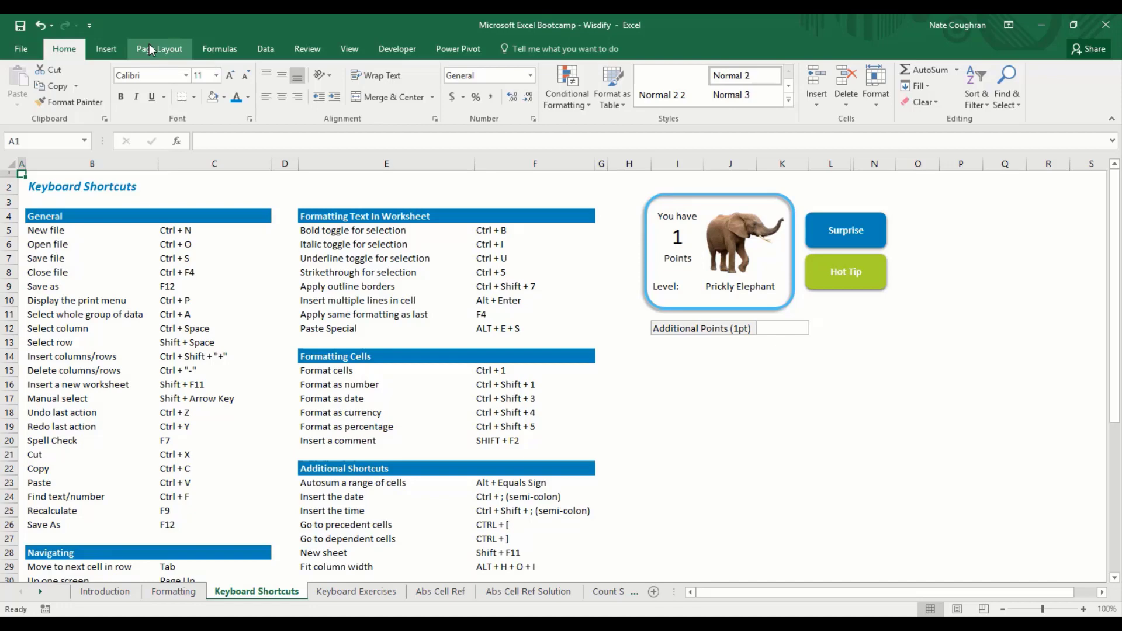
Step: Through More Commands, remove Save, Undo and Redo, leaving the Quick Access Toolbar list empty
click(89, 25)
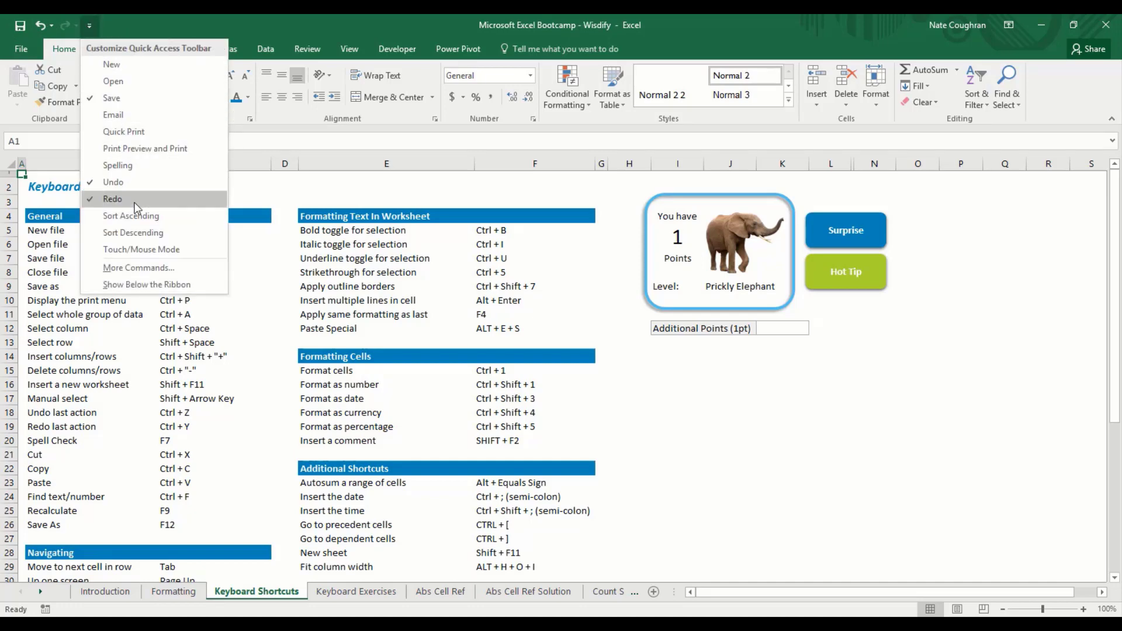
click(146, 269)
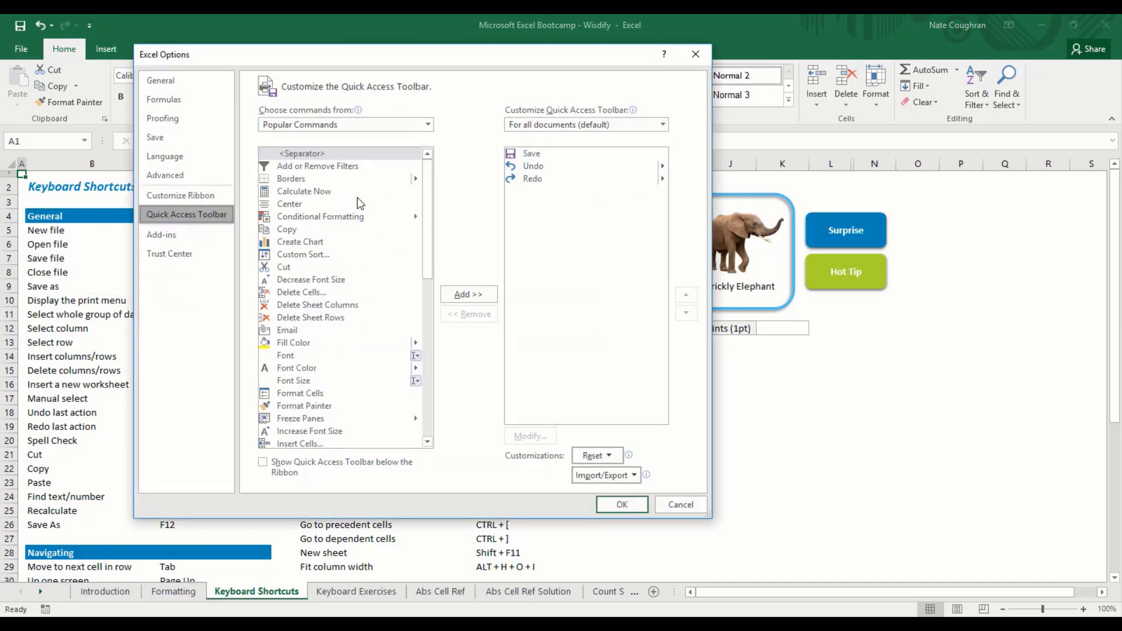
click(539, 153)
click(540, 167)
click(541, 177)
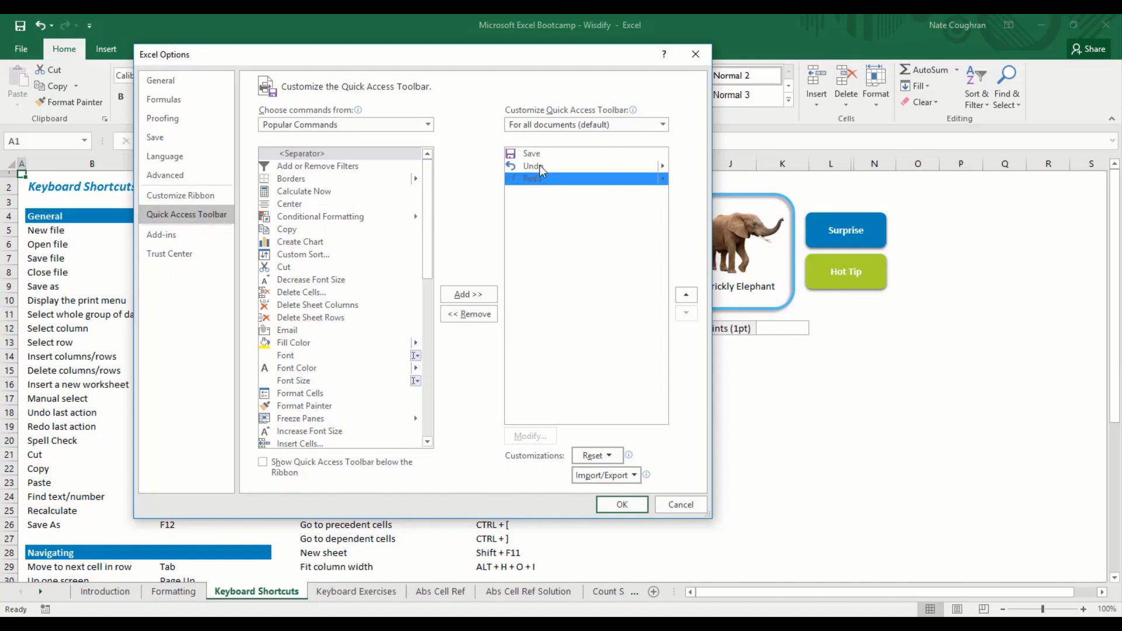
click(543, 154)
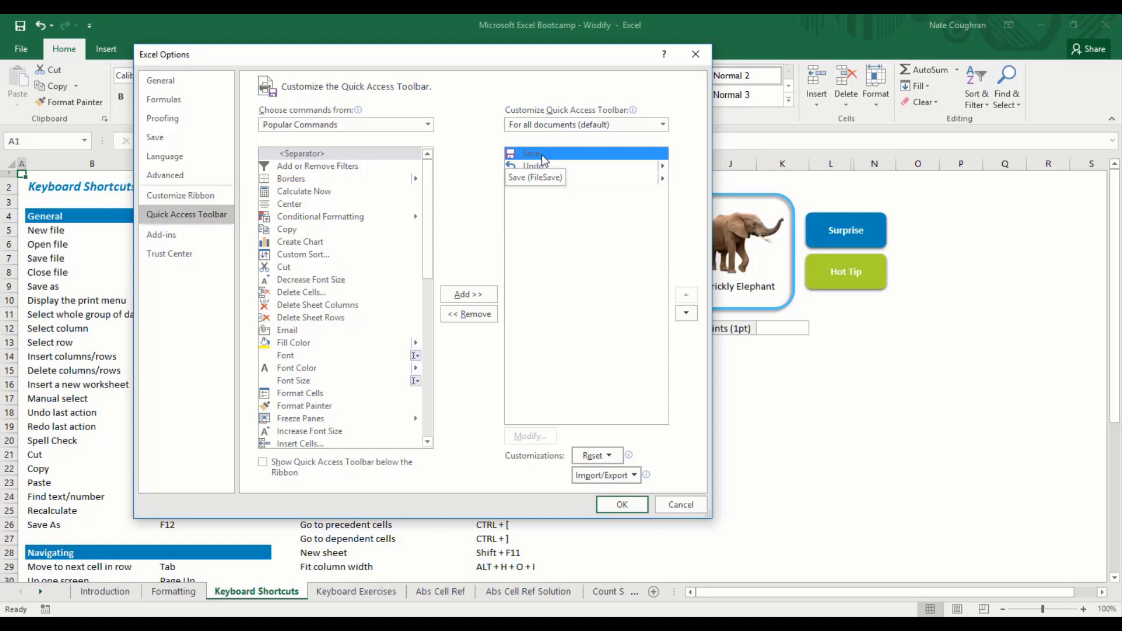
click(464, 320)
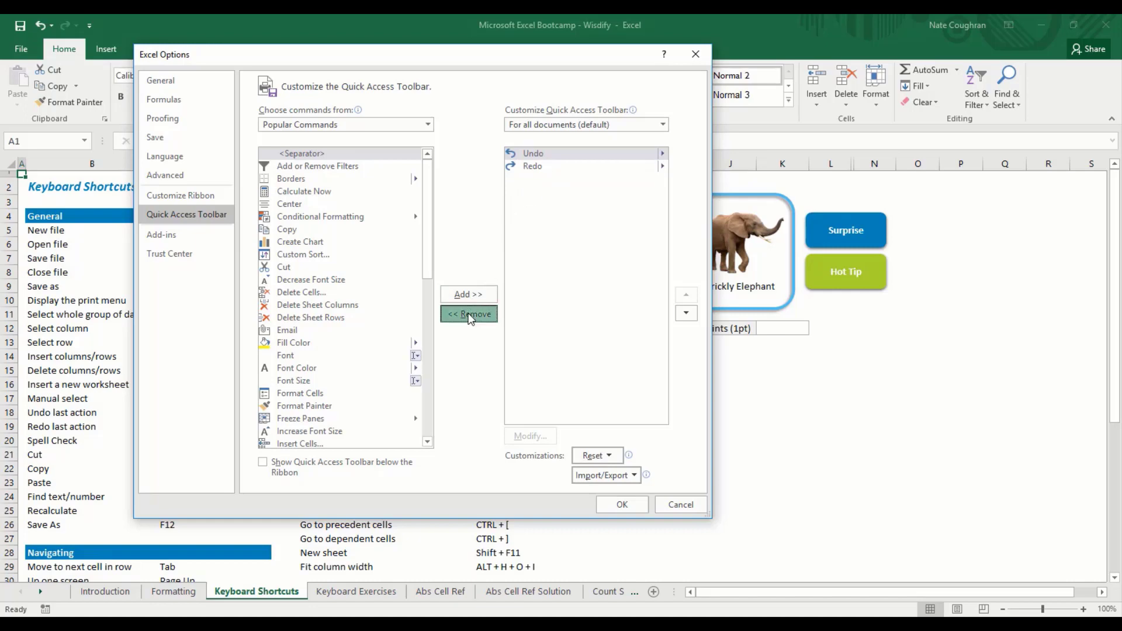
click(471, 320)
click(471, 320)
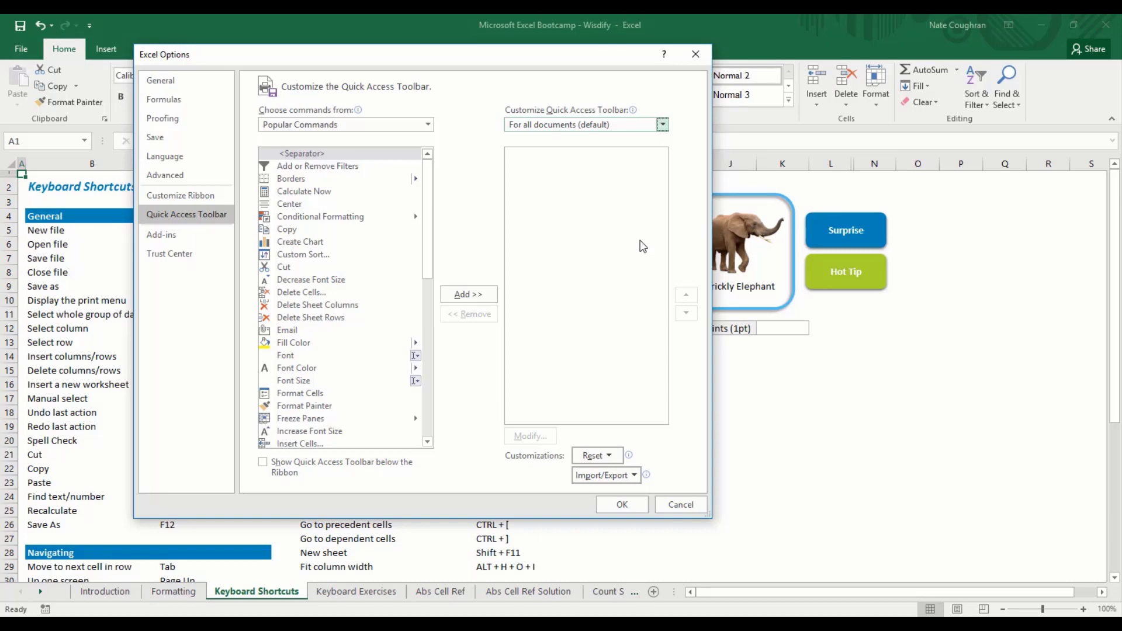
Step: From the Home Tab commands, add No Border, Bottom Border and All Borders to the toolbar list
click(428, 125)
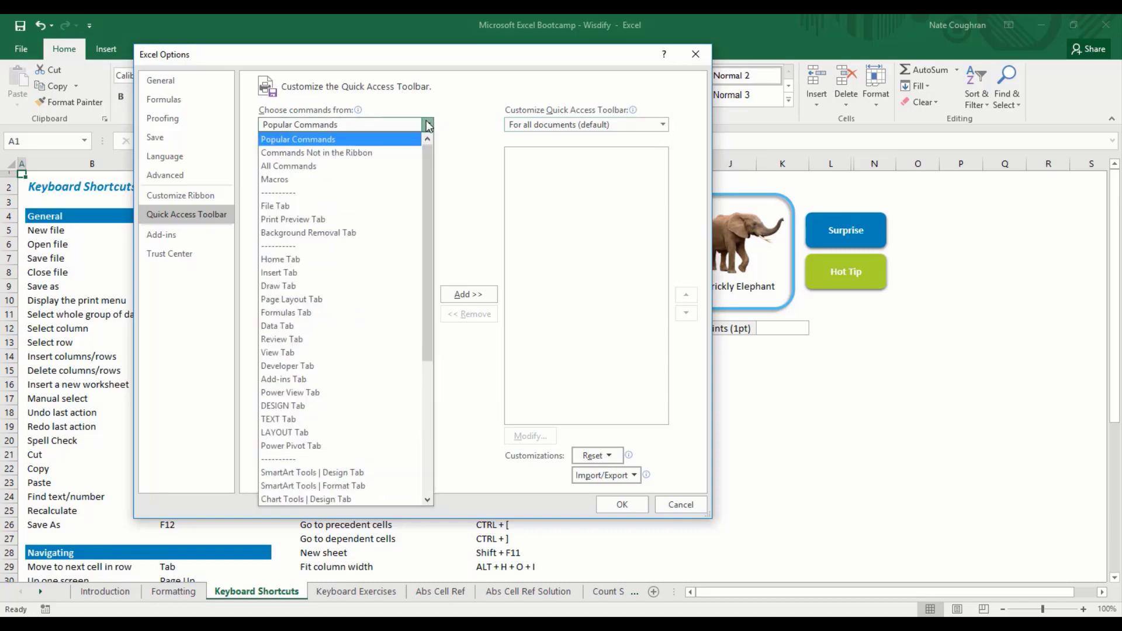
click(350, 261)
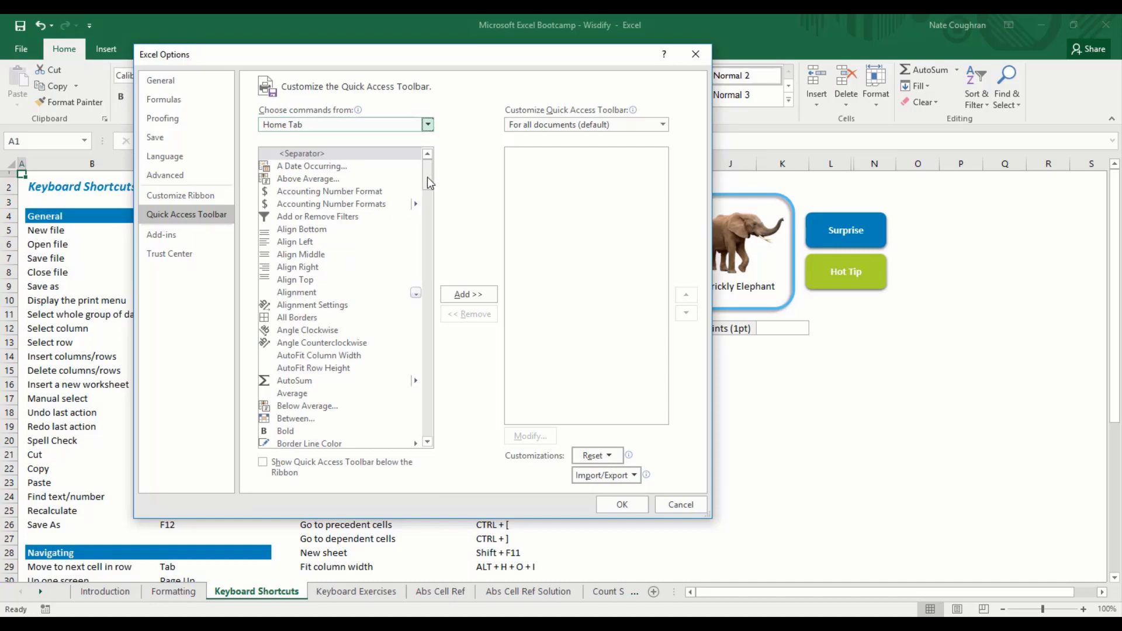
drag(427, 182, 424, 373)
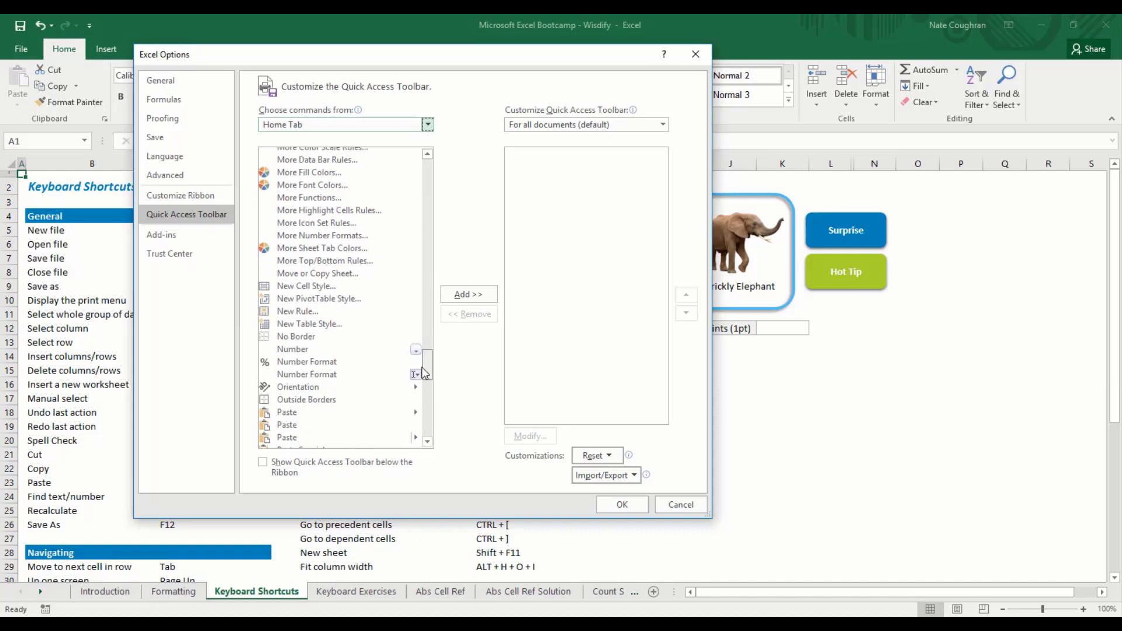
click(301, 337)
click(463, 295)
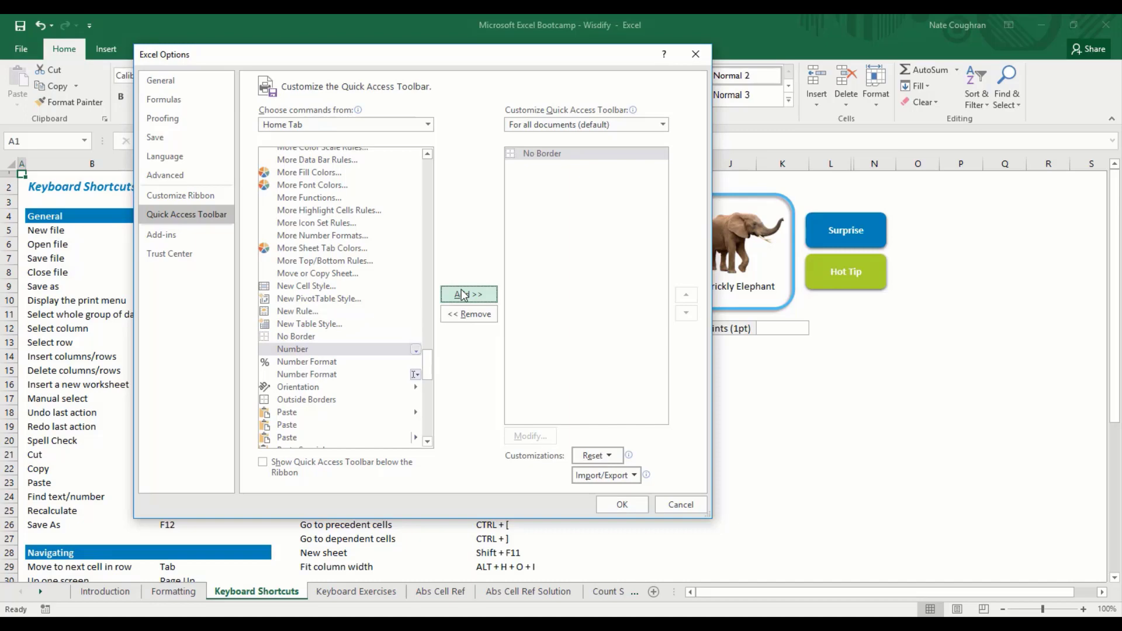
drag(428, 361, 436, 200)
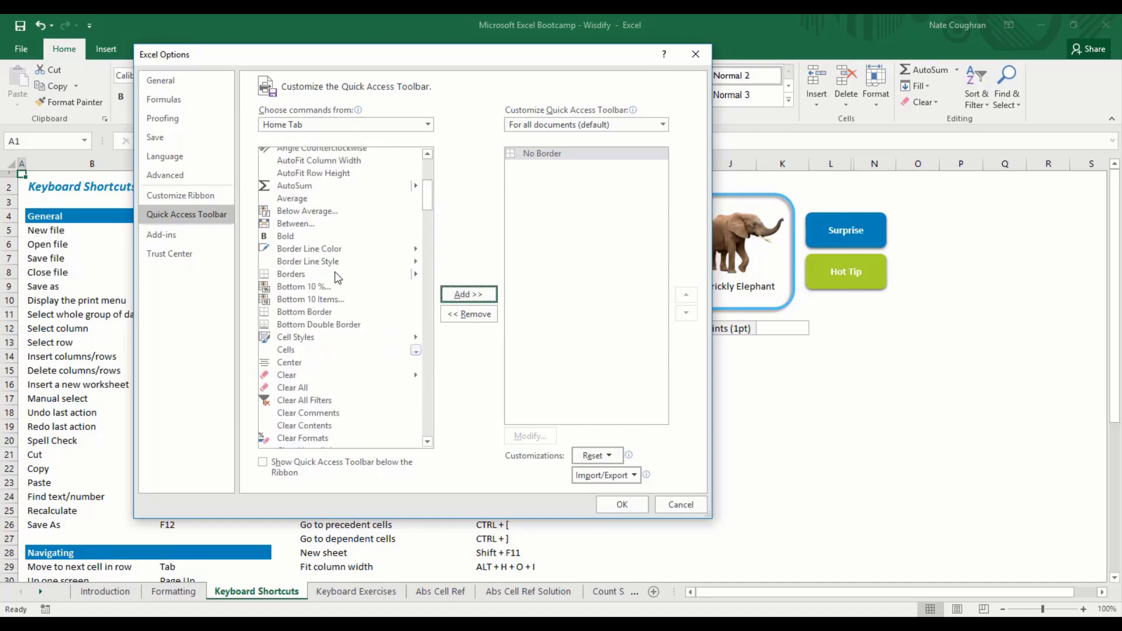
click(301, 312)
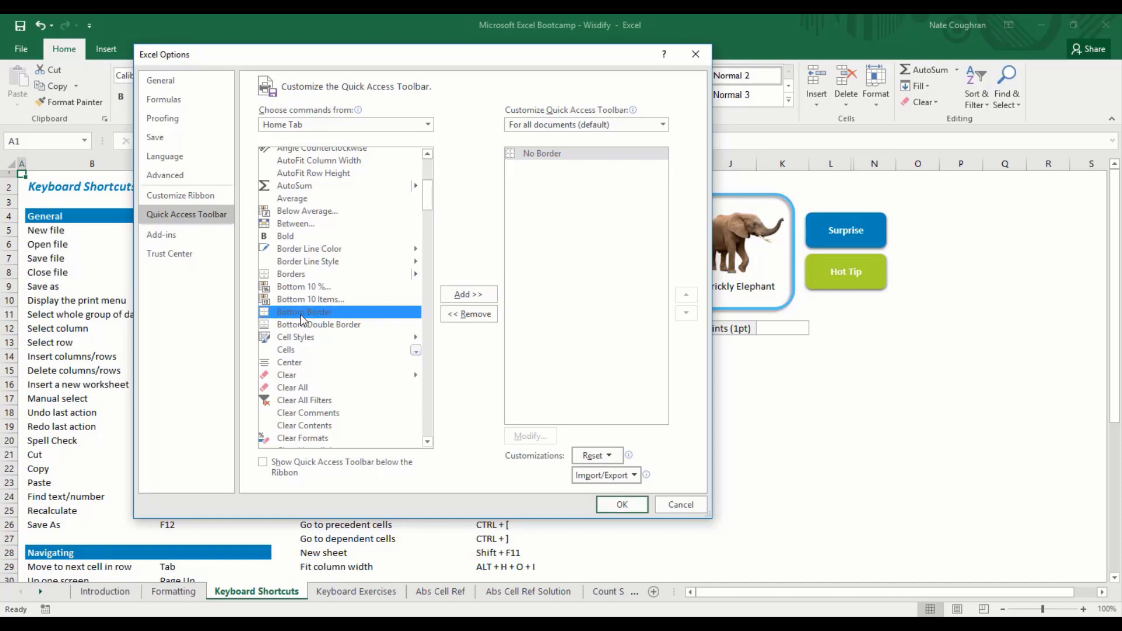
click(467, 297)
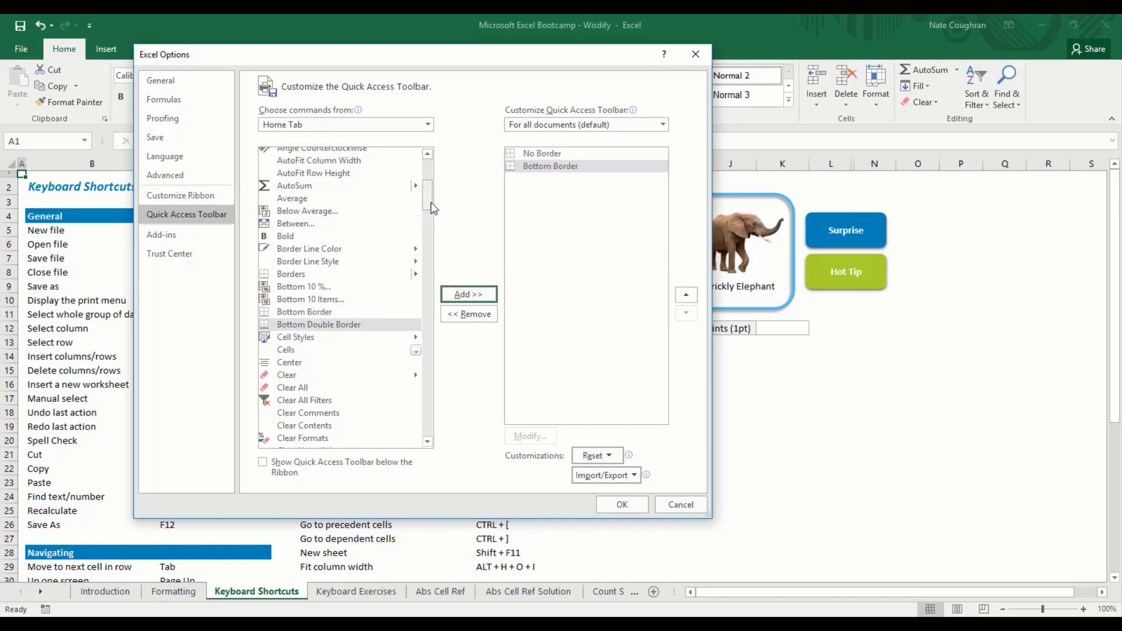
drag(430, 202, 430, 172)
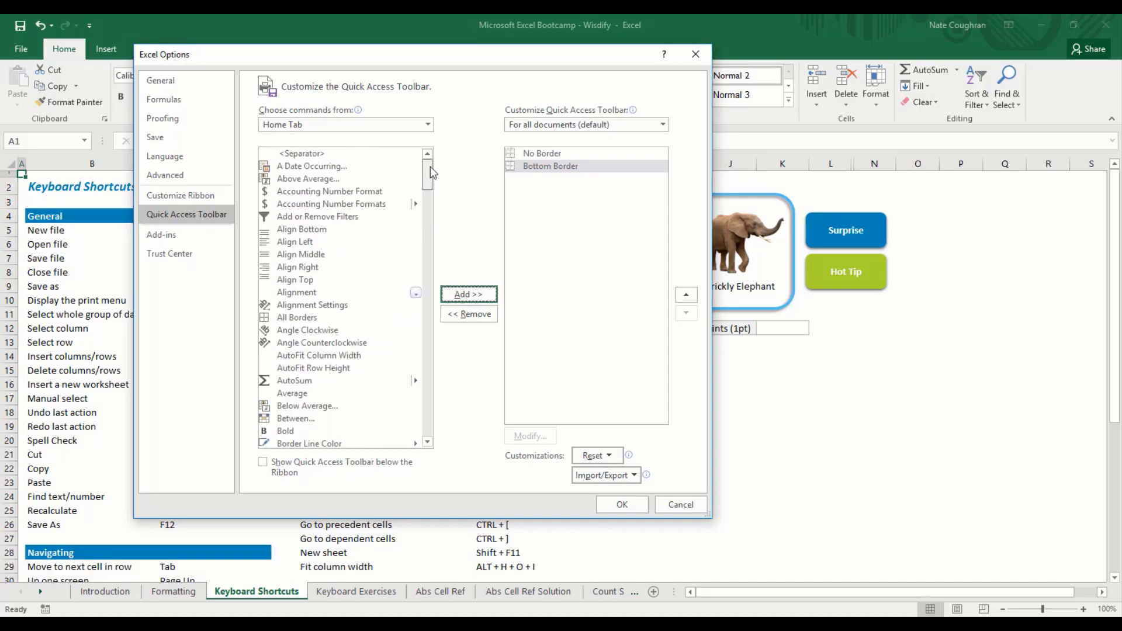
click(345, 317)
click(461, 296)
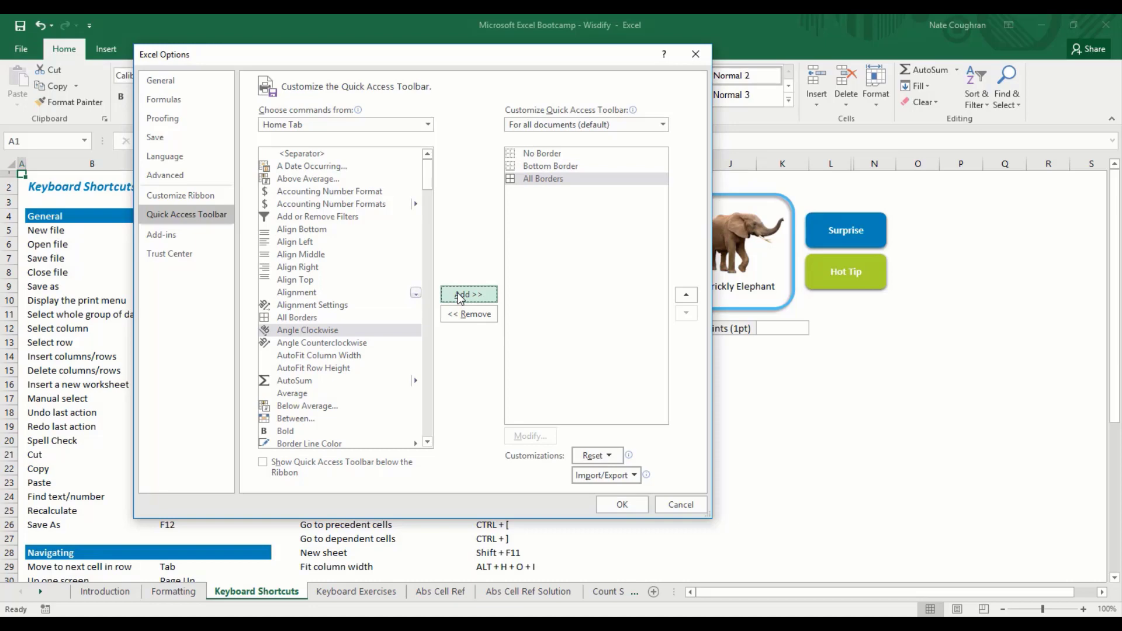
Step: From the Insert Tab commands, add PivotChart and PivotTable to the toolbar list
click(406, 125)
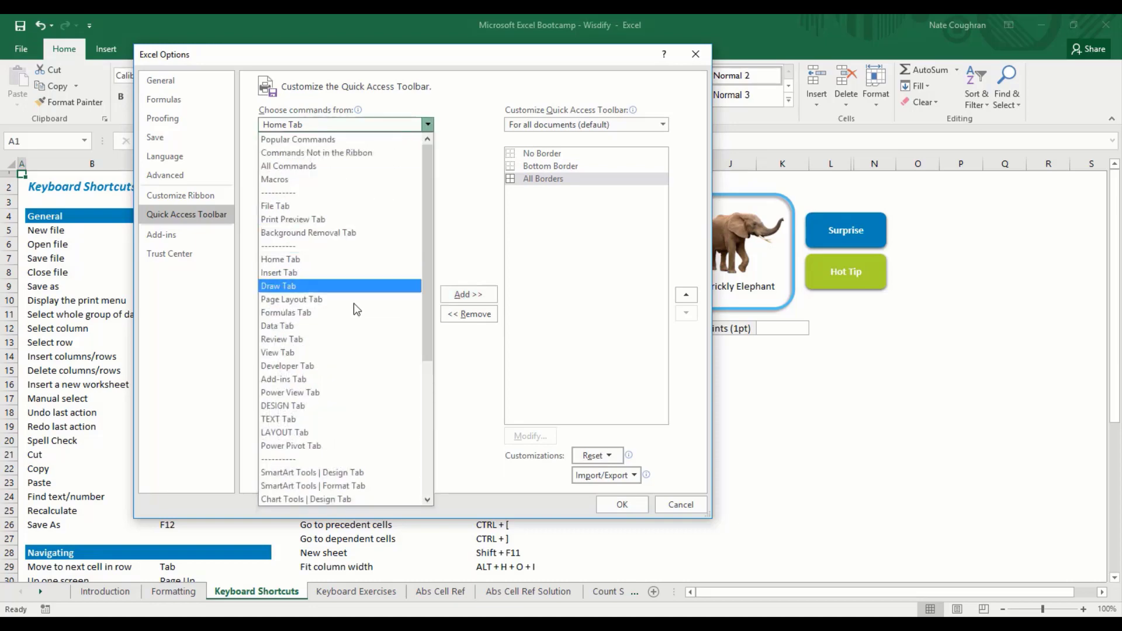
click(353, 273)
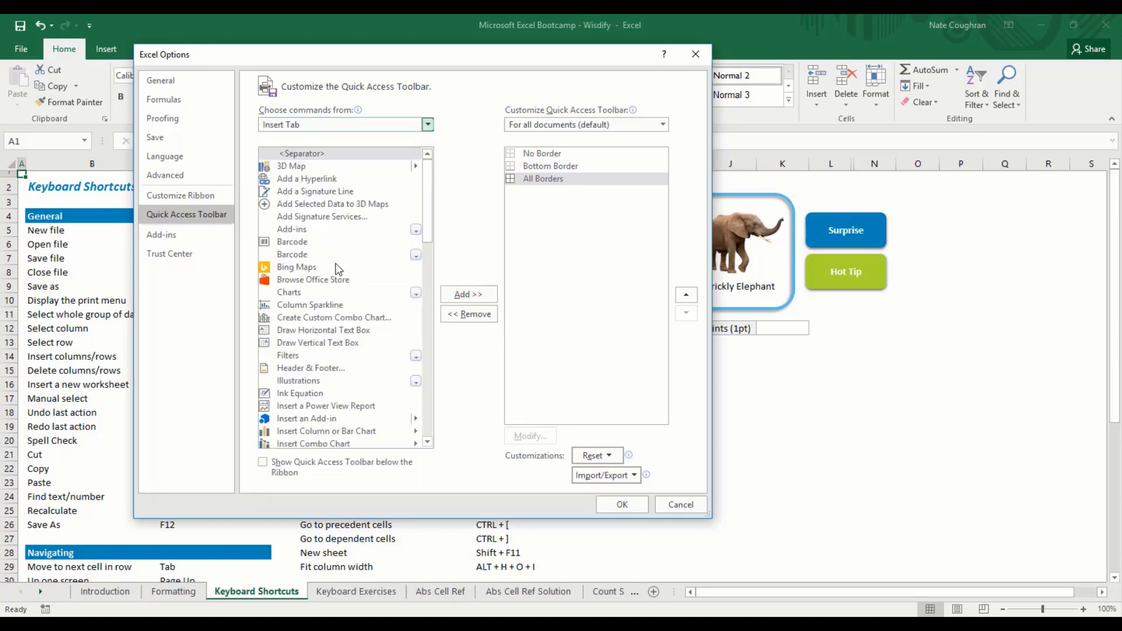
drag(427, 225, 417, 335)
click(313, 368)
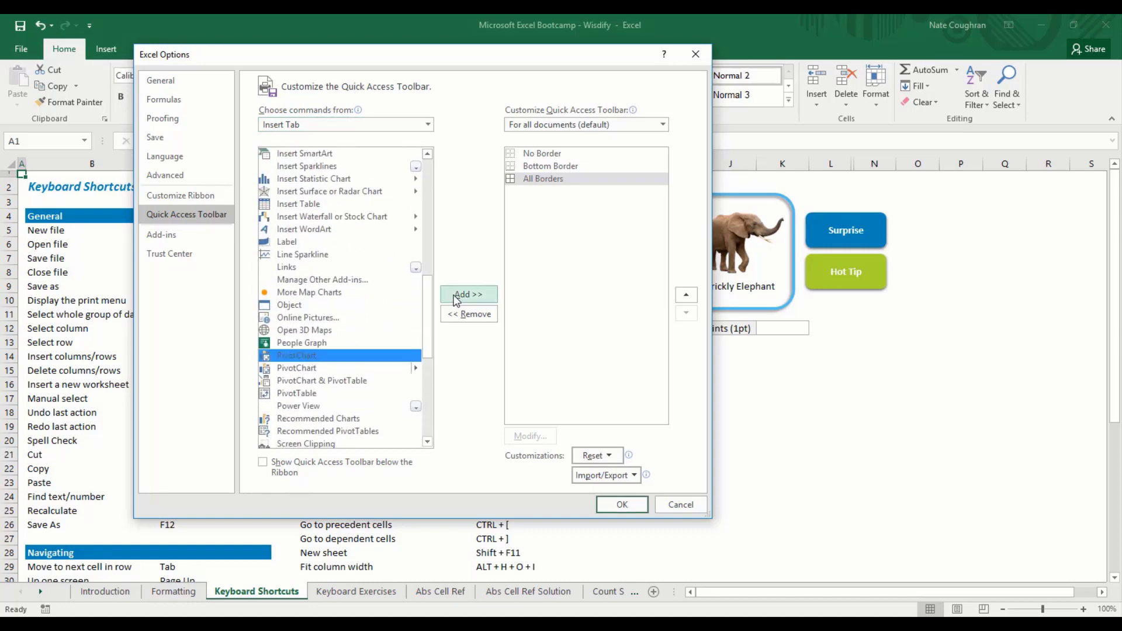
click(456, 296)
click(318, 394)
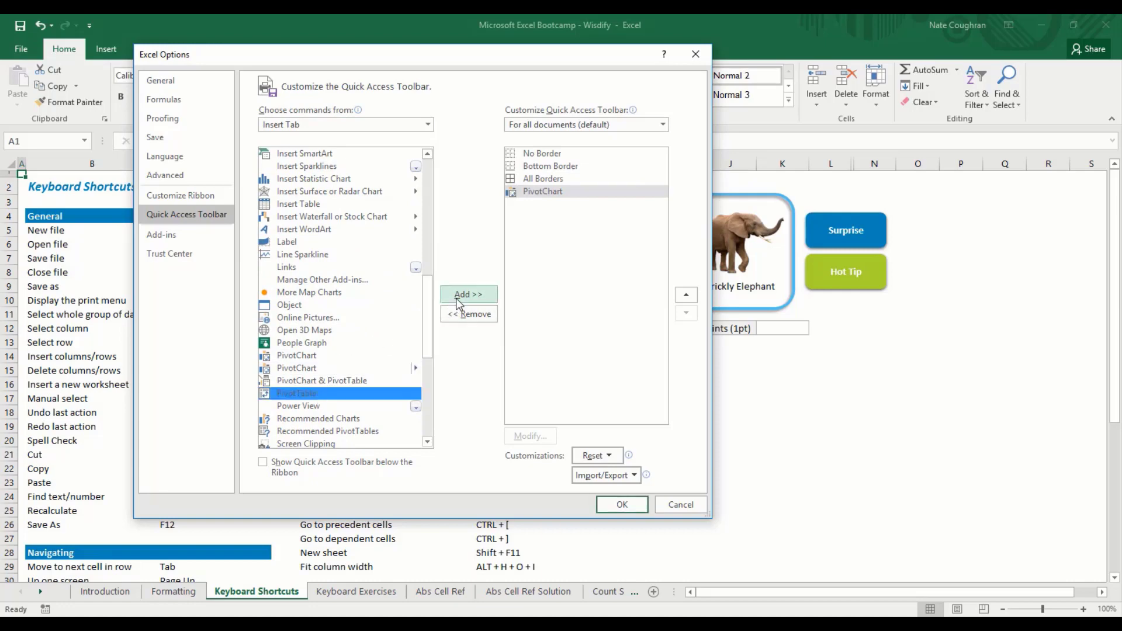
click(458, 299)
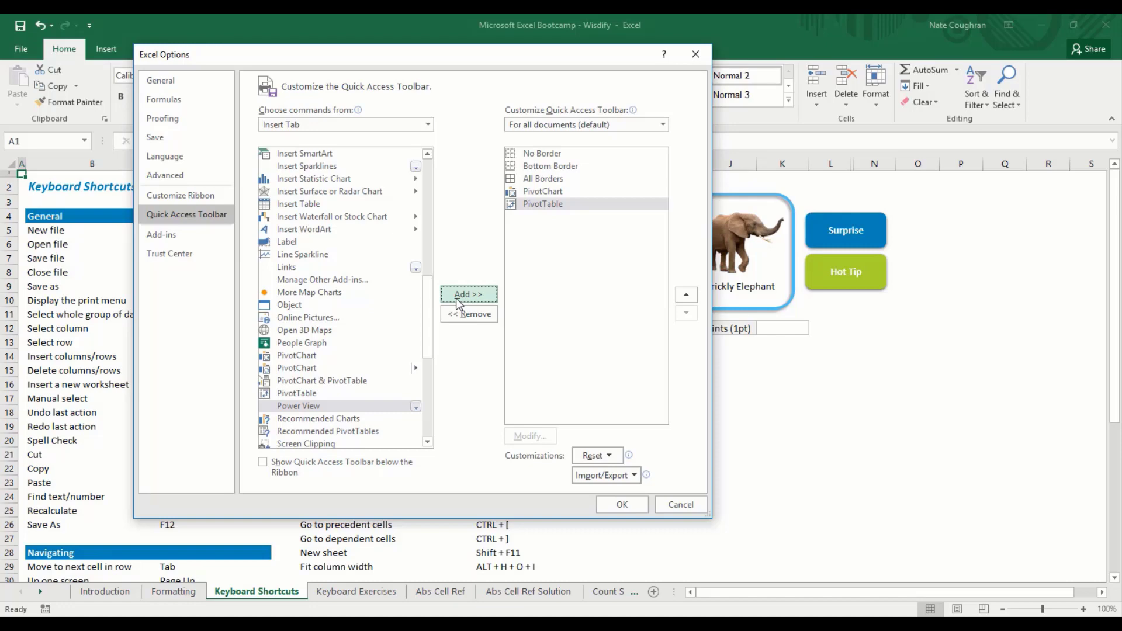
Step: Confirm Excel Options so the three border commands, PivotChart and PivotTable appear on the Quick Access Toolbar
click(429, 124)
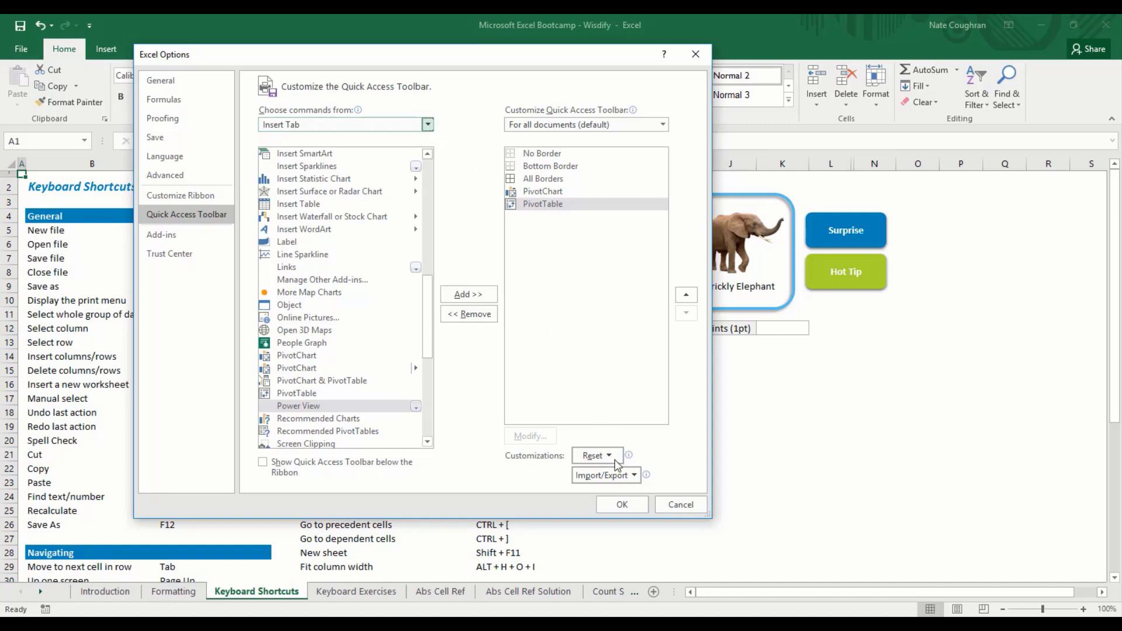
click(622, 505)
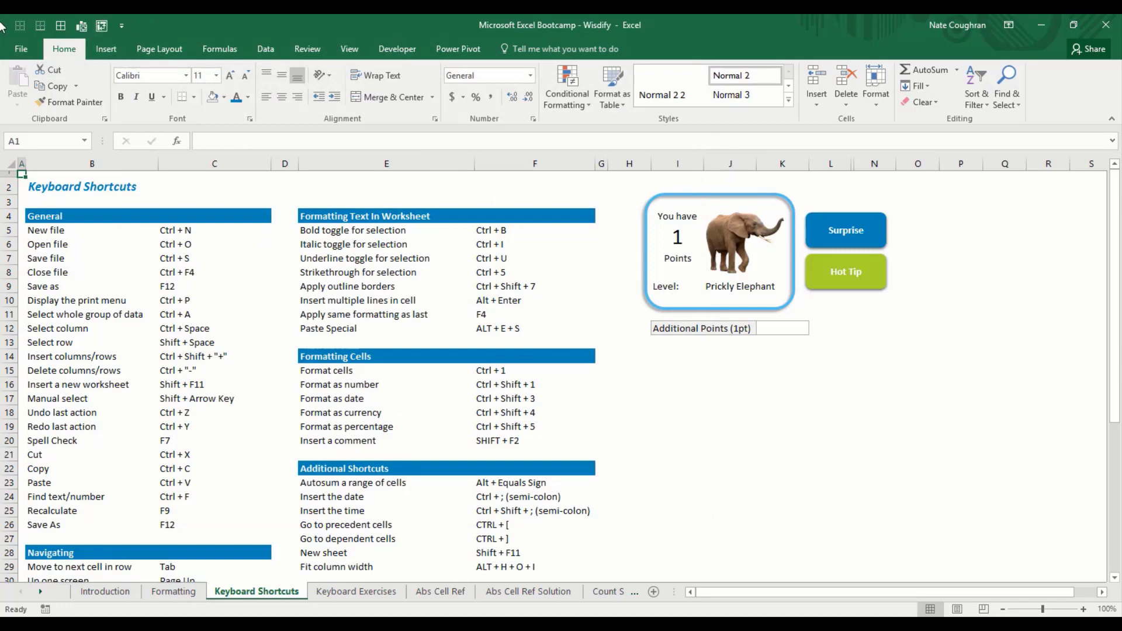
click(53, 234)
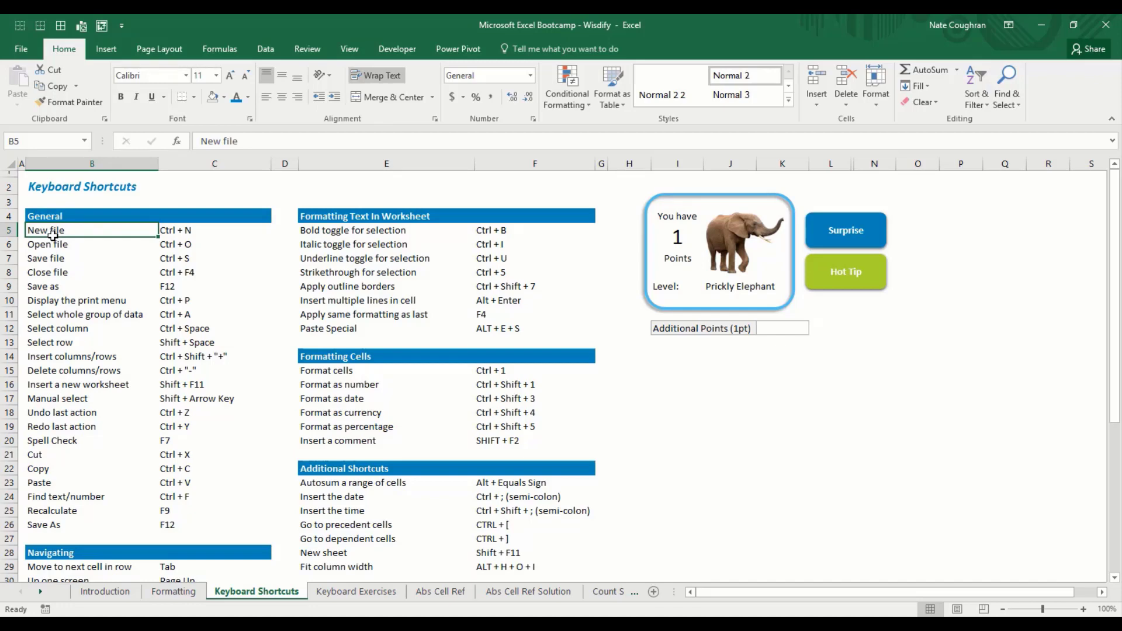
key(ctrl+shift+Down)
key(ctrl+shift+Right)
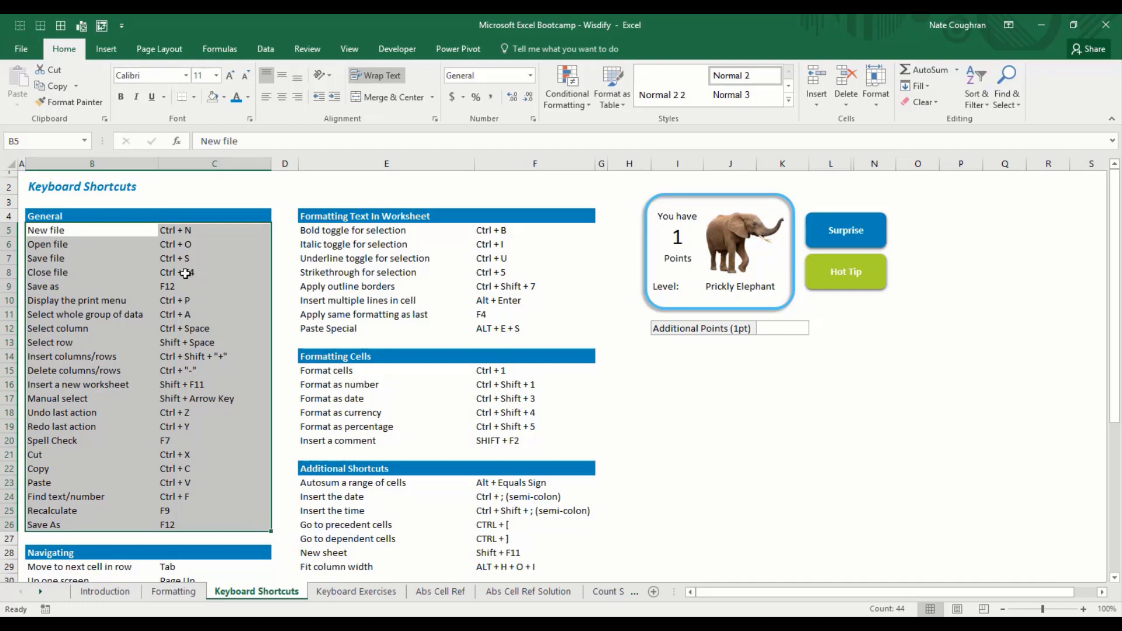
key(alt)
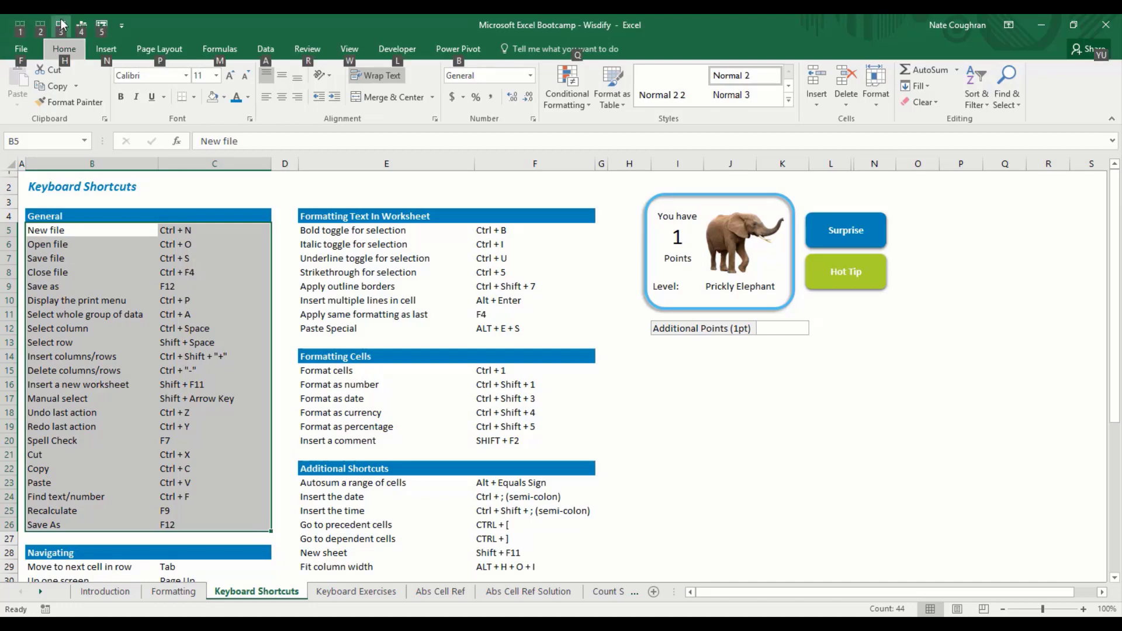
key(h)
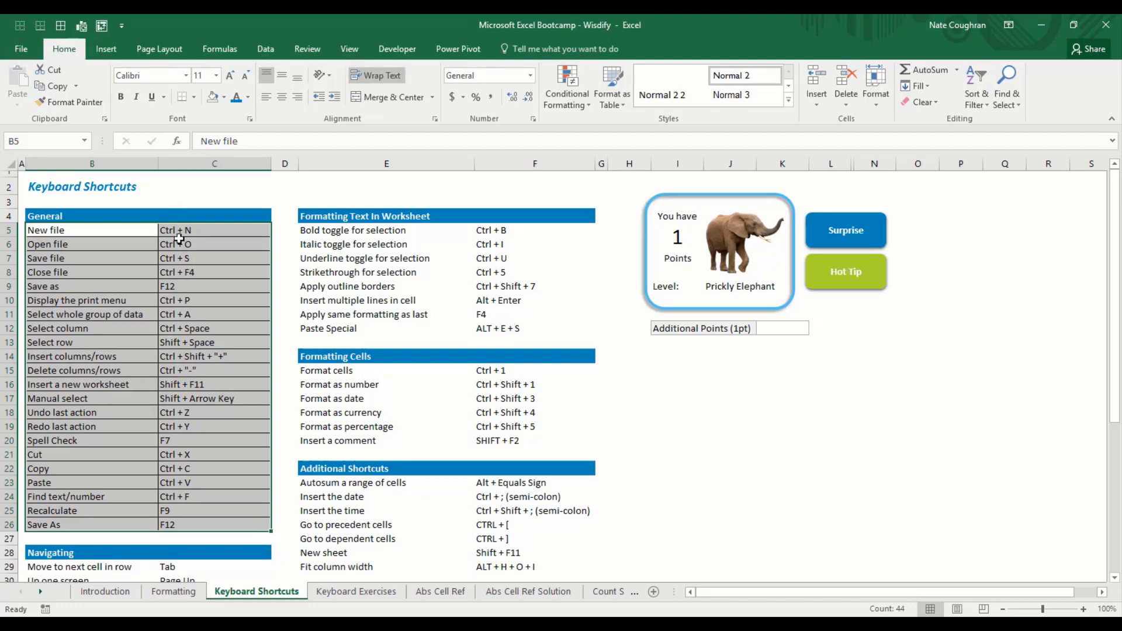
key(b)
key(a)
key(Down)
key(Up)
key(Right)
key(ctrl+Down)
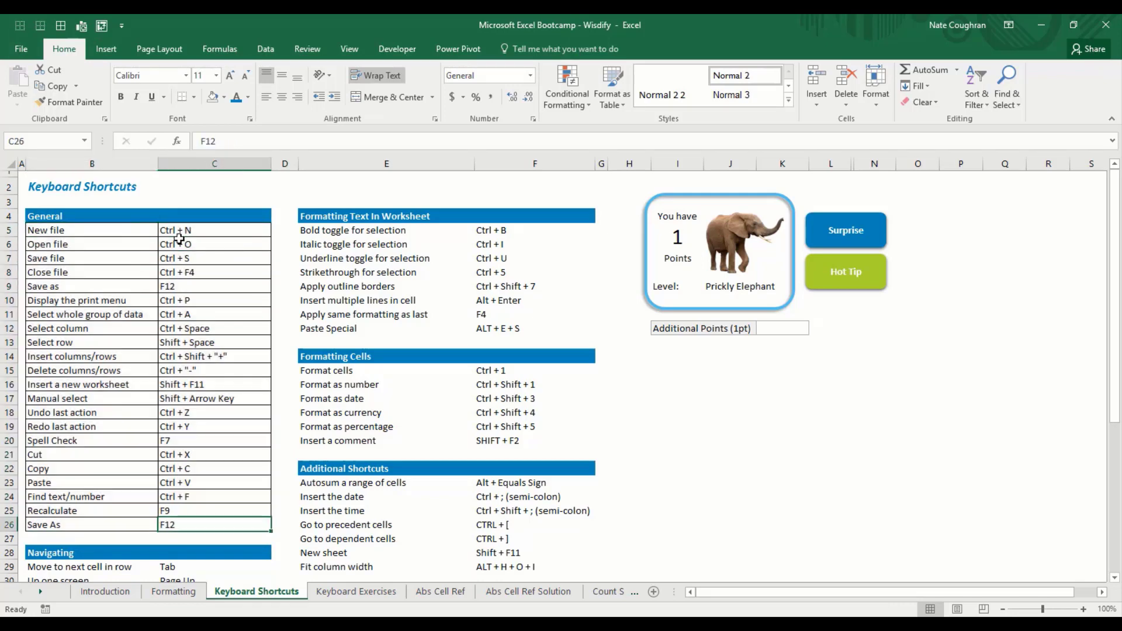
key(ctrl+Up)
key(ctrl+Left)
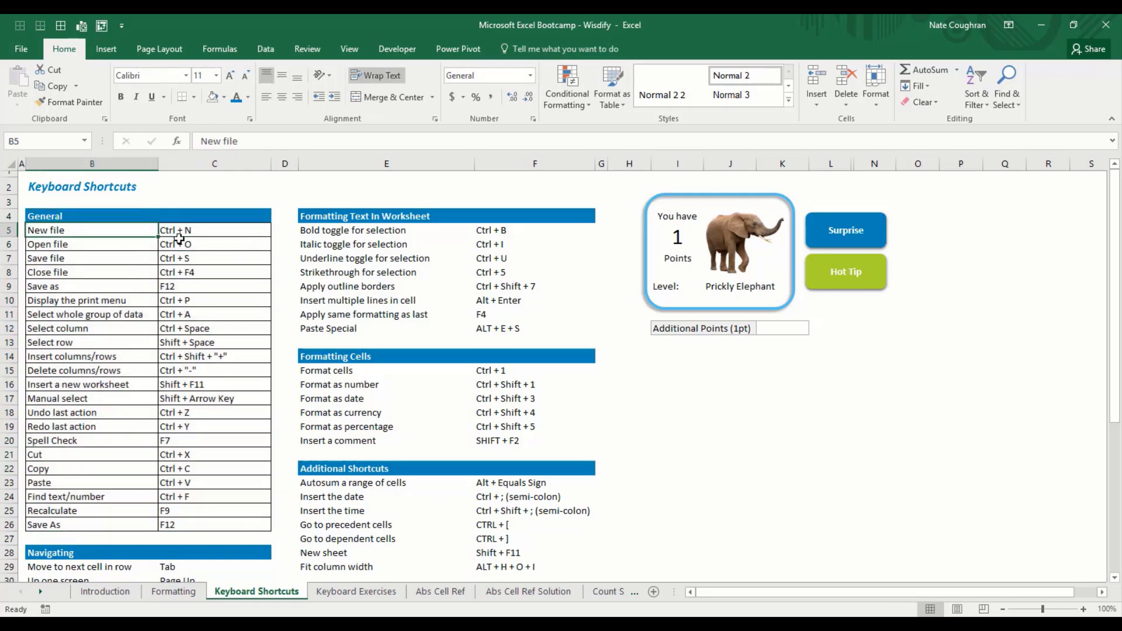
key(shift+Right)
key(ctrl+shift+Down)
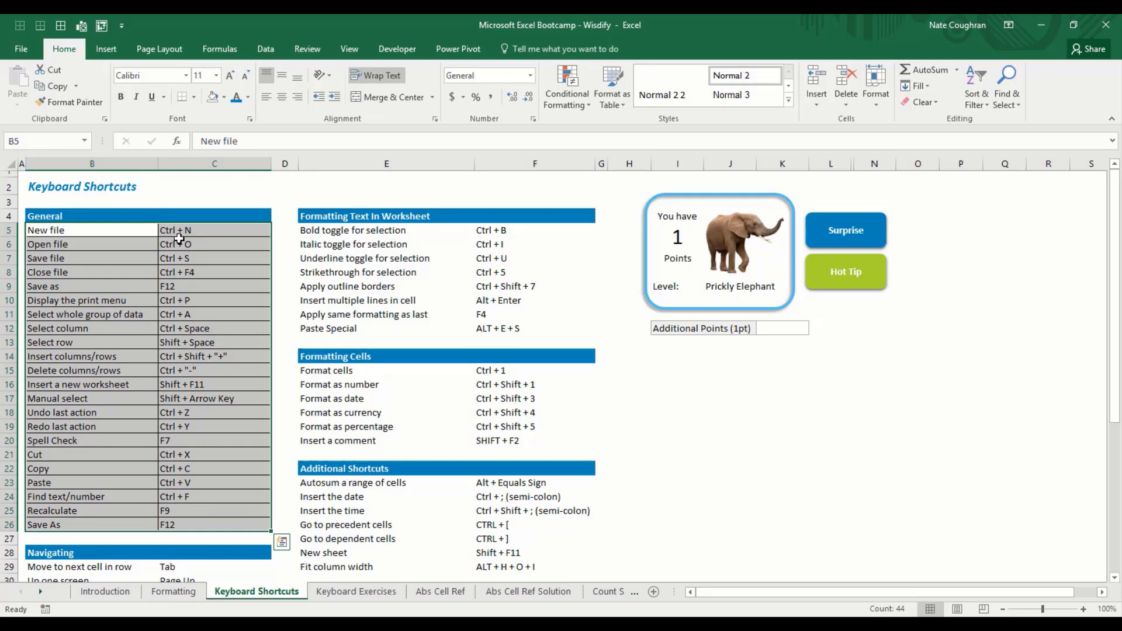
key(alt)
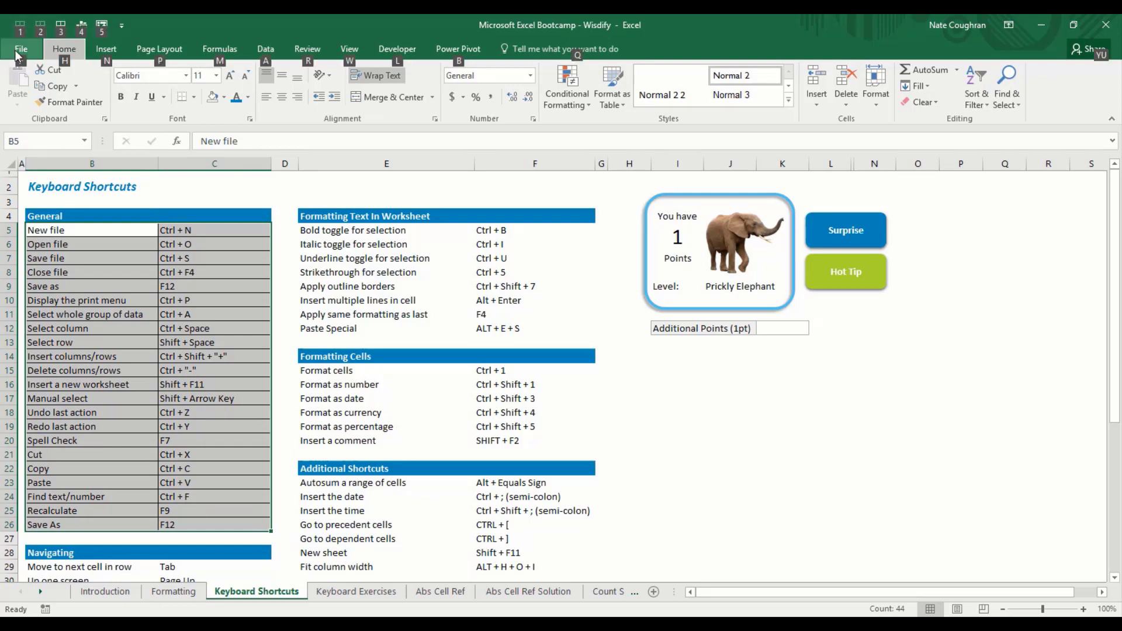
key(Escape)
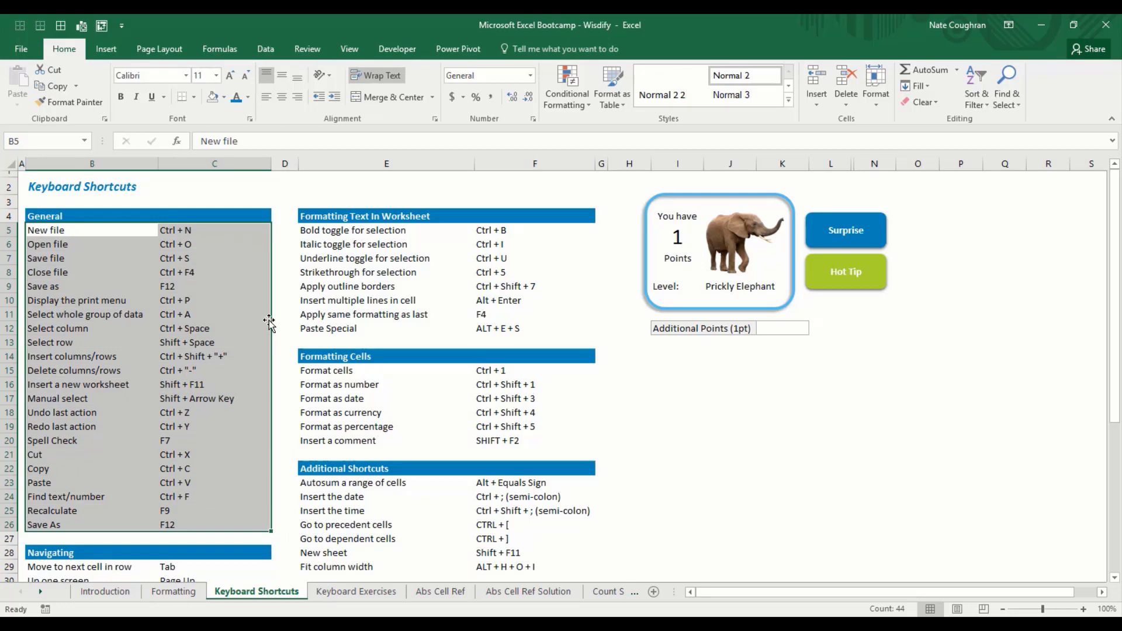
key(Up)
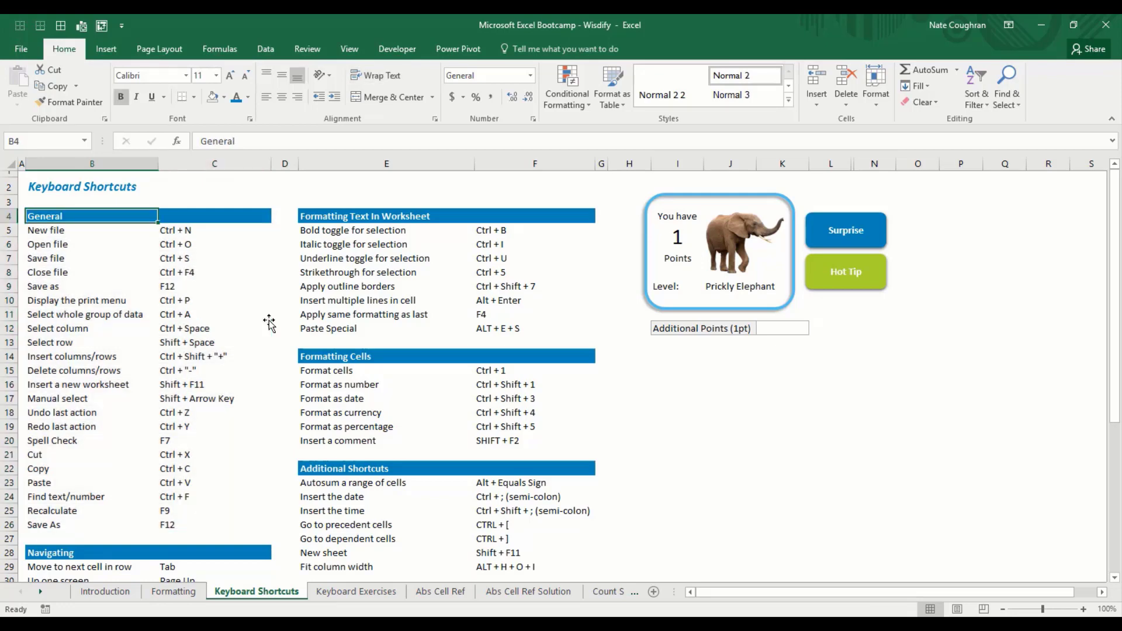
key(shift+Right)
key(shift+Right)
key(shift+Left)
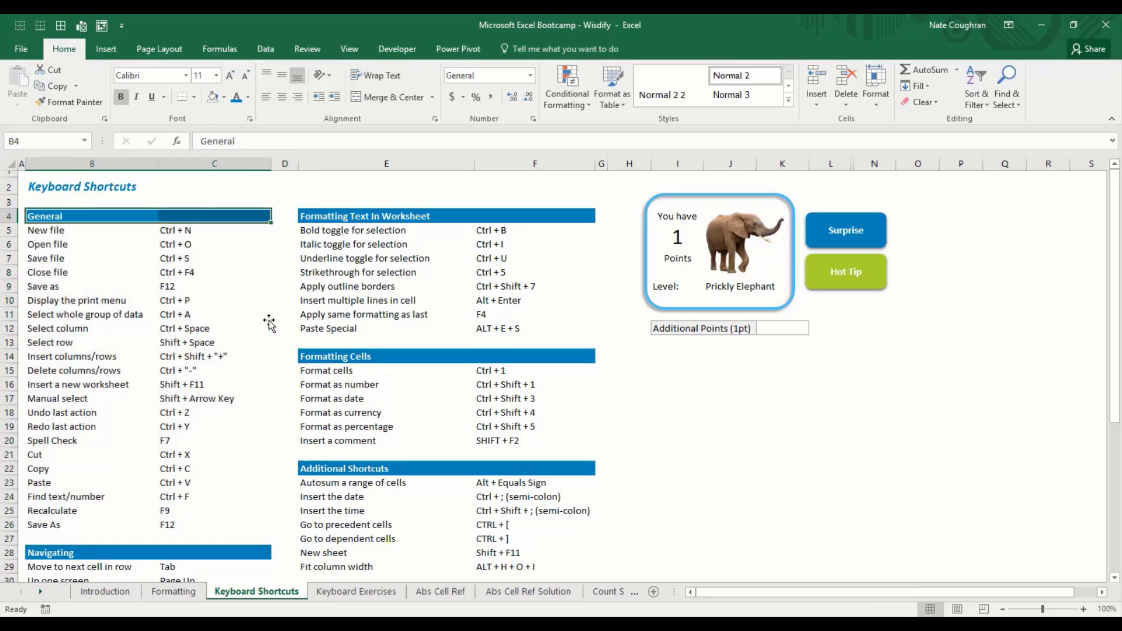
key(Down)
key(shift+Down)
key(Up)
key(shift+Right)
key(shift+Right)
key(shift+Left)
key(Down)
key(shift+Down)
key(Down)
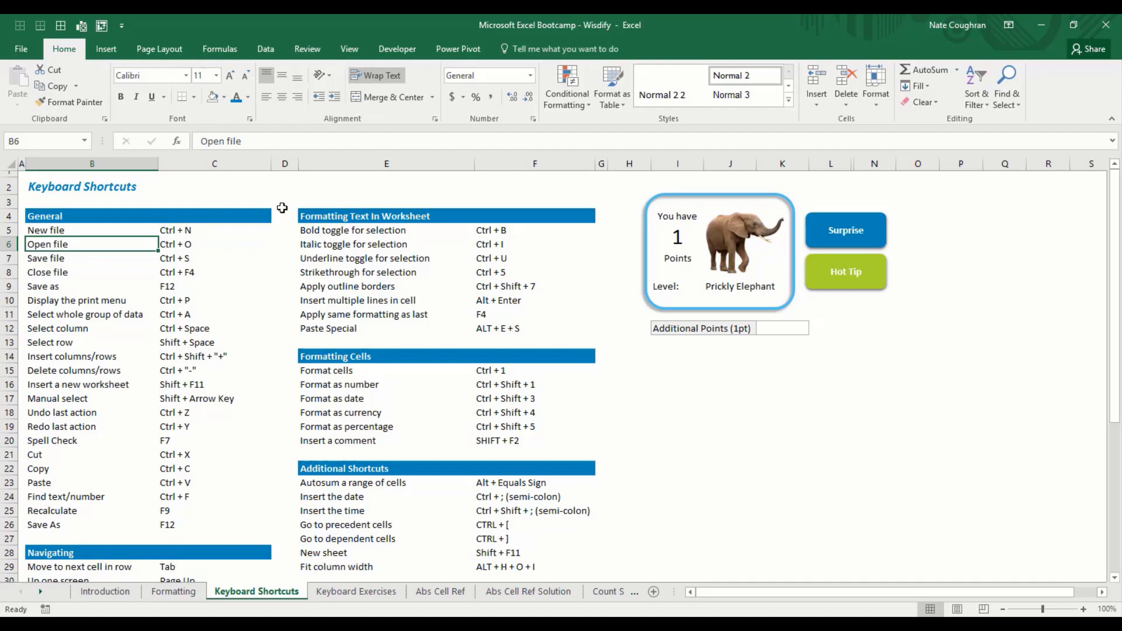
Step: Enter 1 in Additional Points (1pt) to raise the total to 2, then go to Keyboard Exercises
click(783, 329)
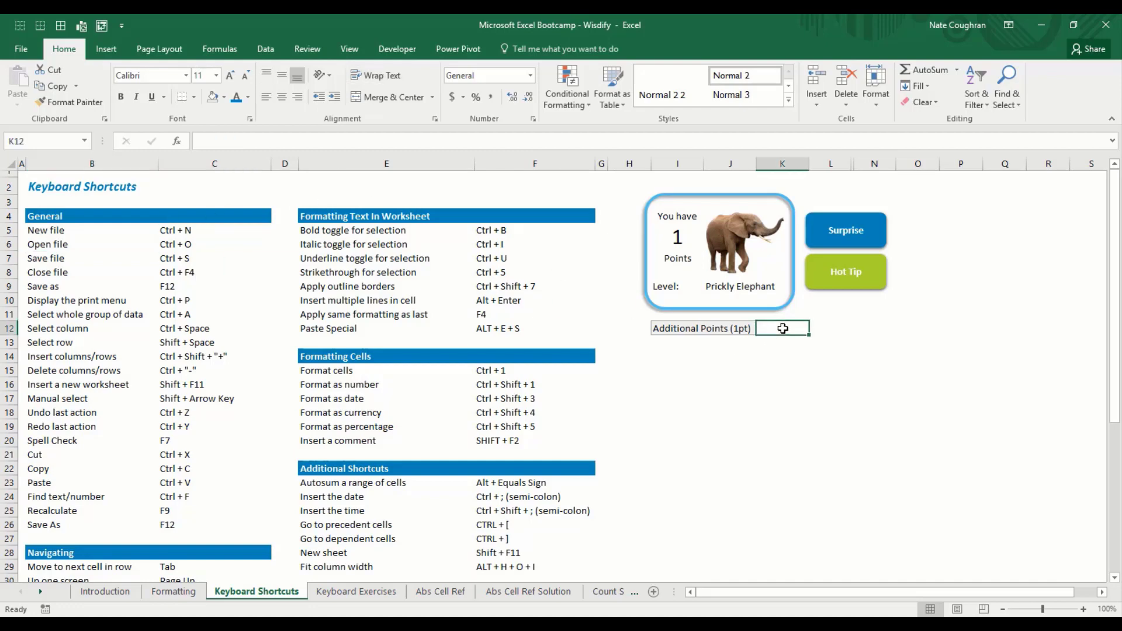
text(1)
key(Return)
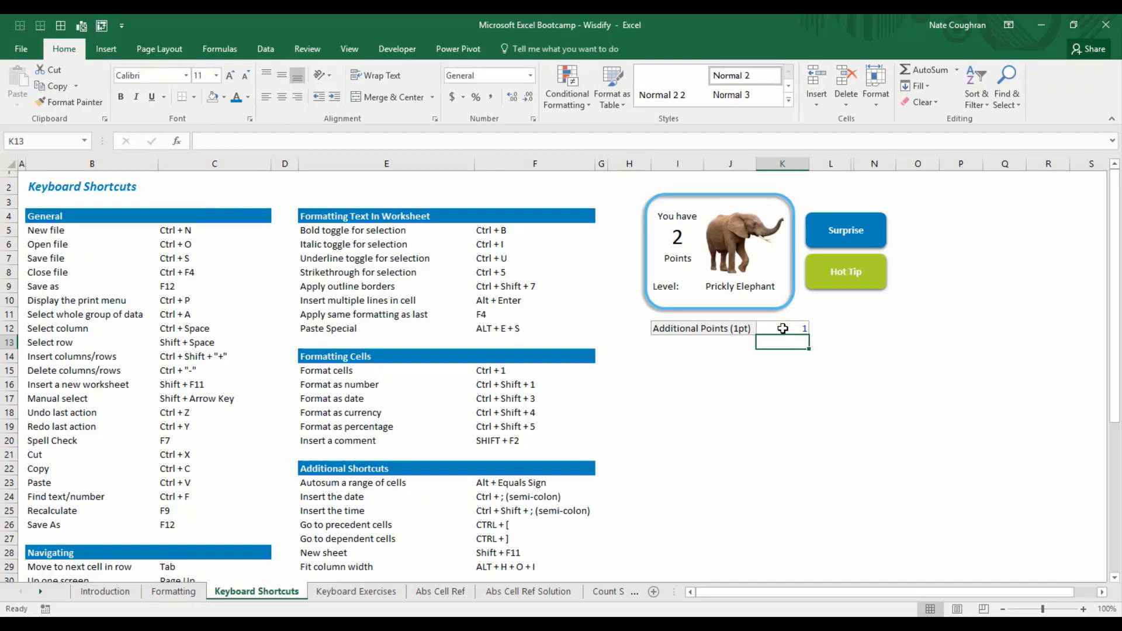
key(ctrl+Page_Down)
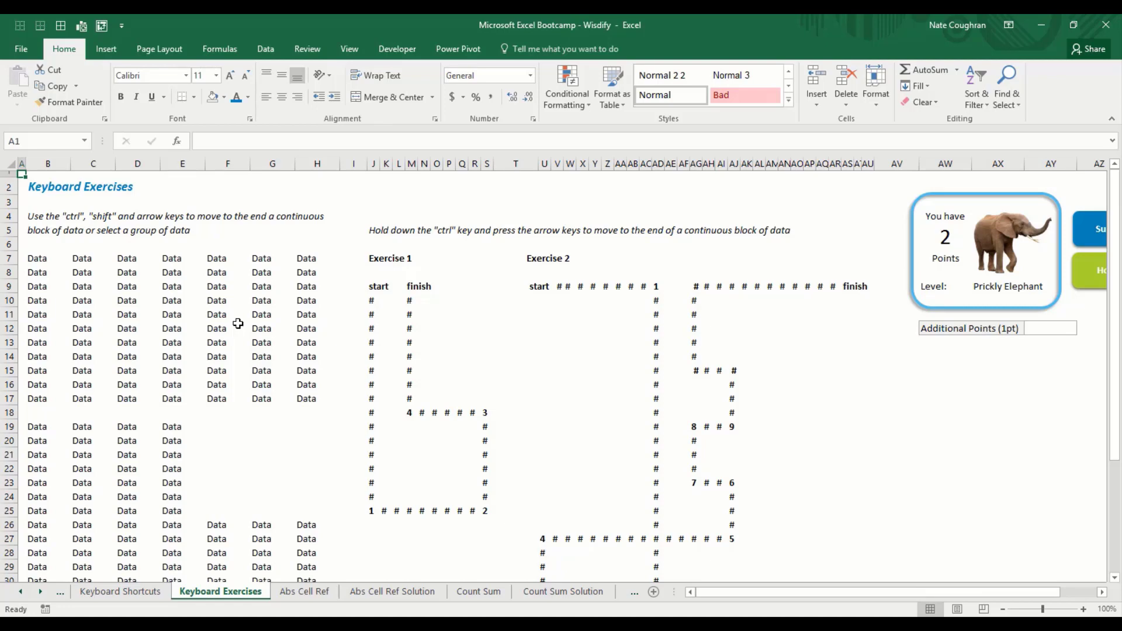
key(Right)
key(ctrl+Down)
key(ctrl+Down)
key(ctrl+Down)
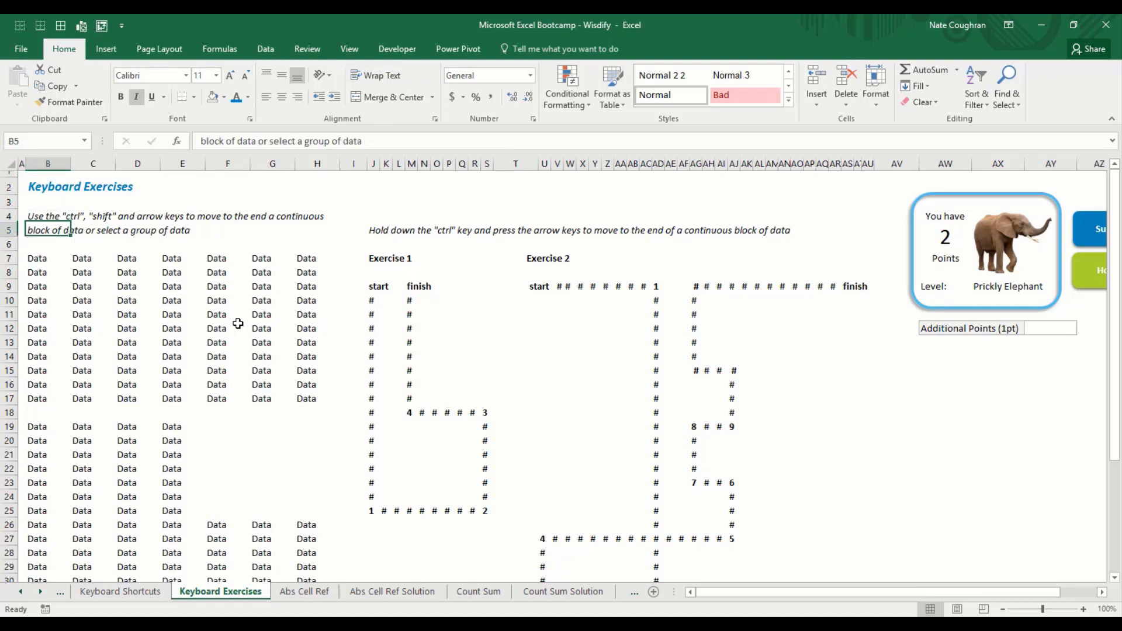
key(ctrl+Down)
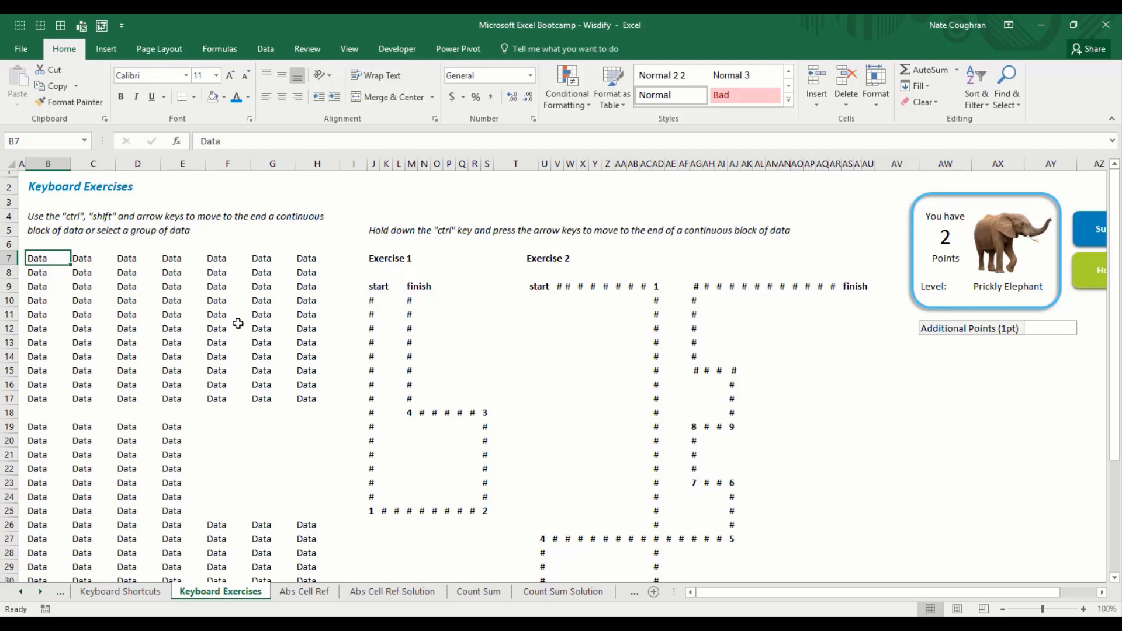
key(ctrl+Down)
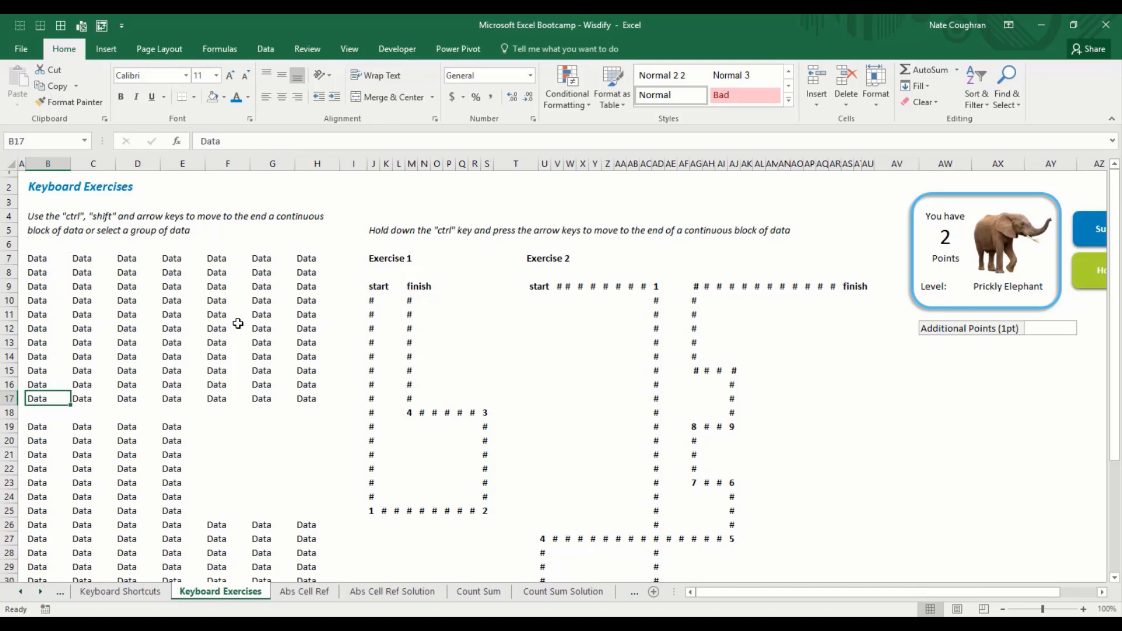
key(ctrl+Right)
key(ctrl+Up)
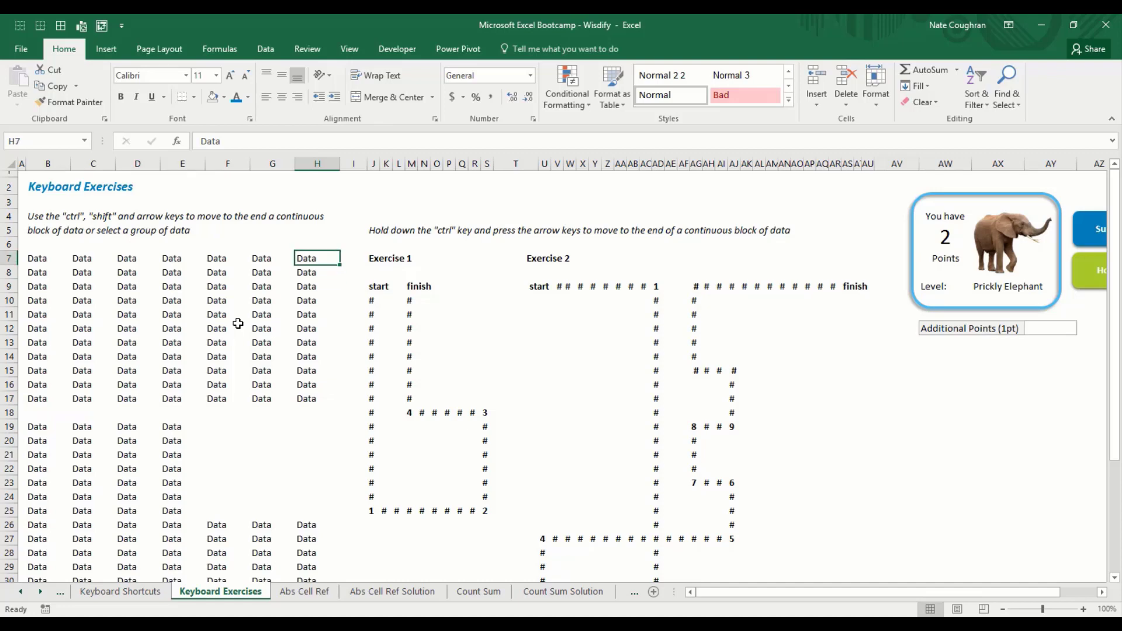
key(ctrl+Left)
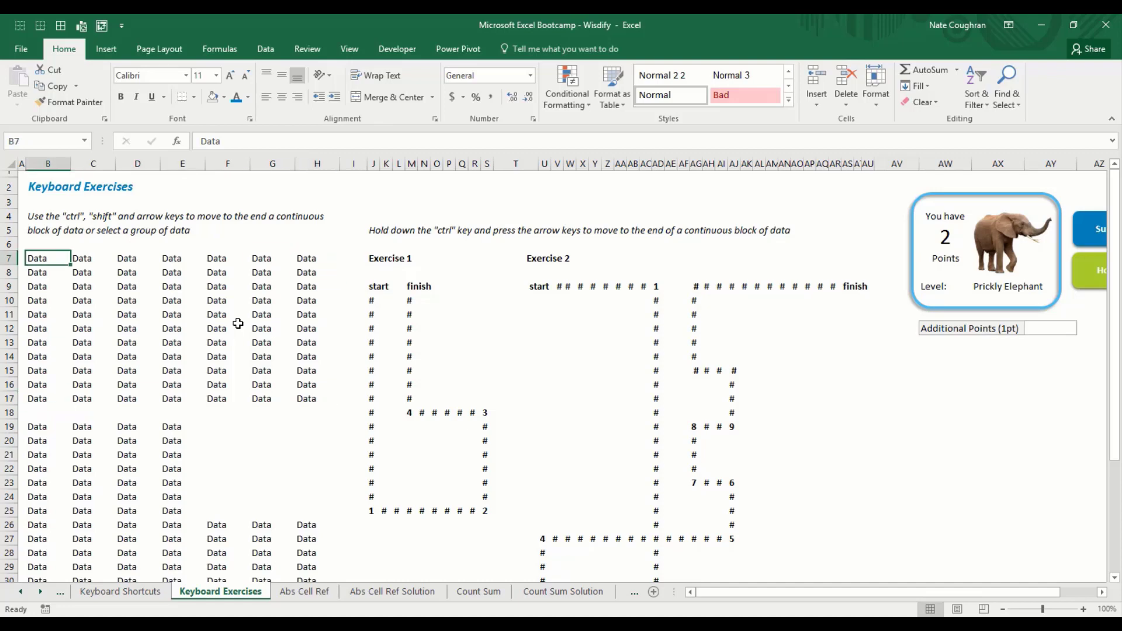
key(ctrl+Down)
key(ctrl+Right)
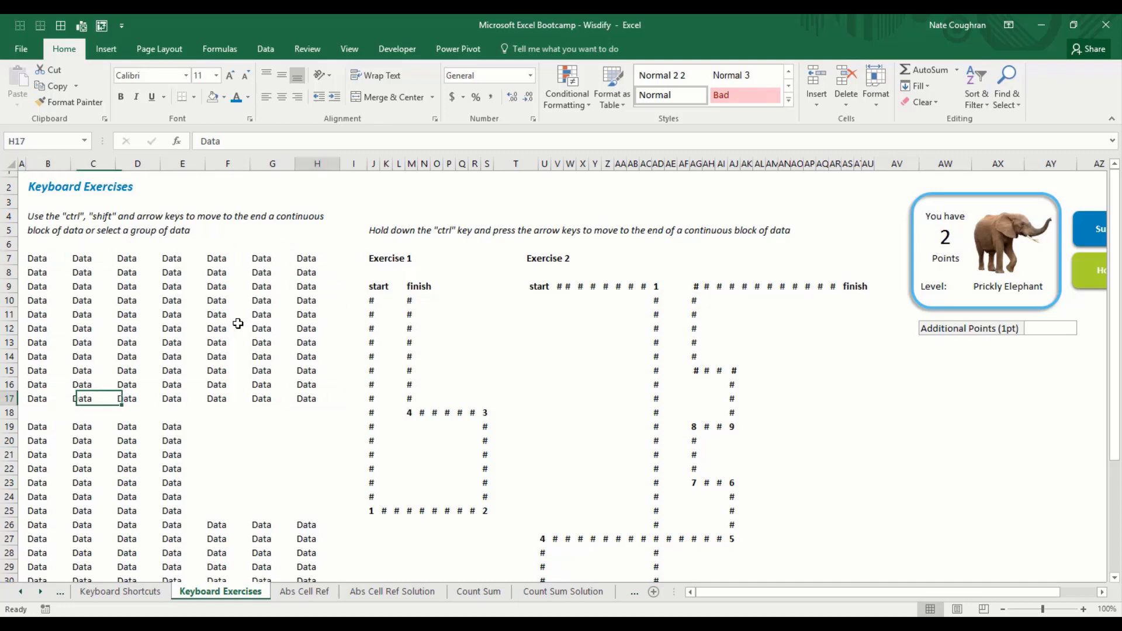
key(ctrl+Left)
key(ctrl+Up)
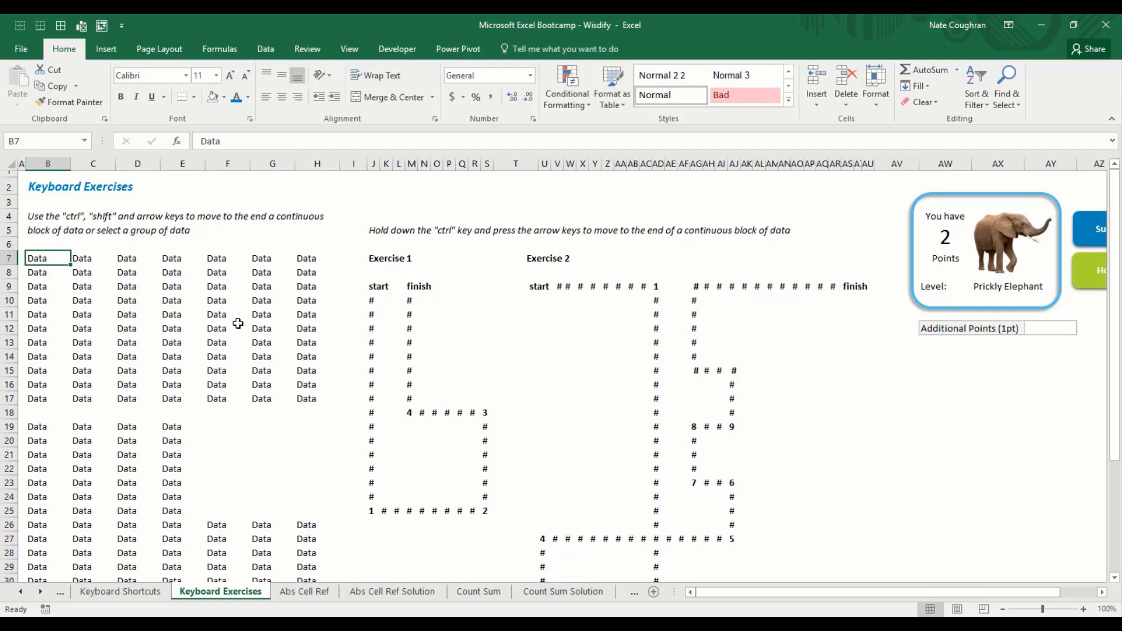
key(ctrl+Down)
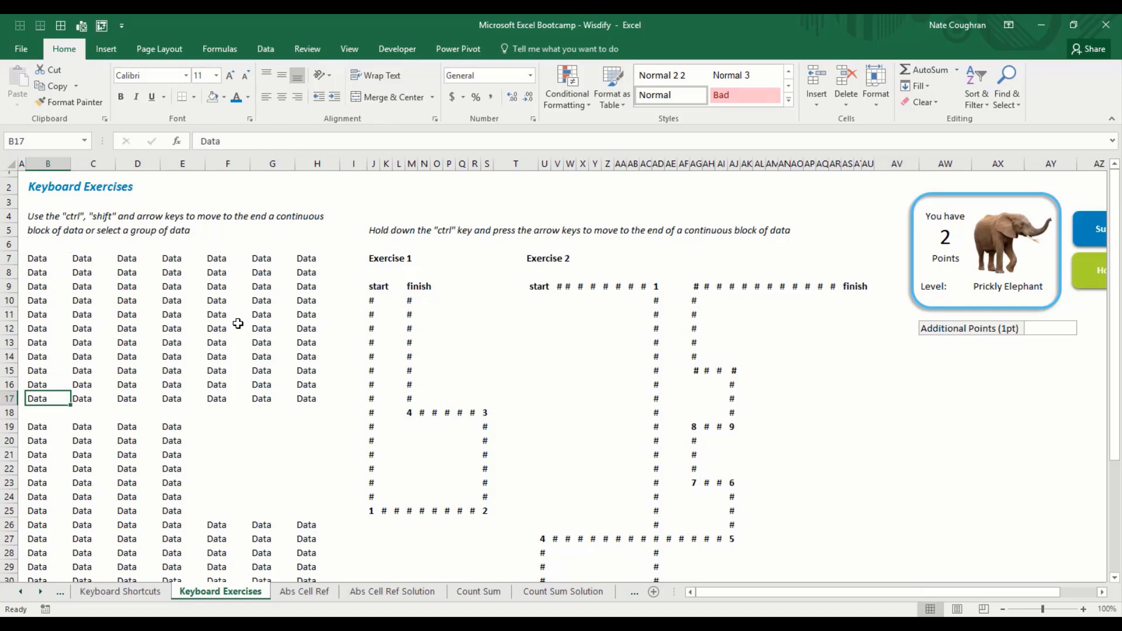
key(Down)
key(shift+space)
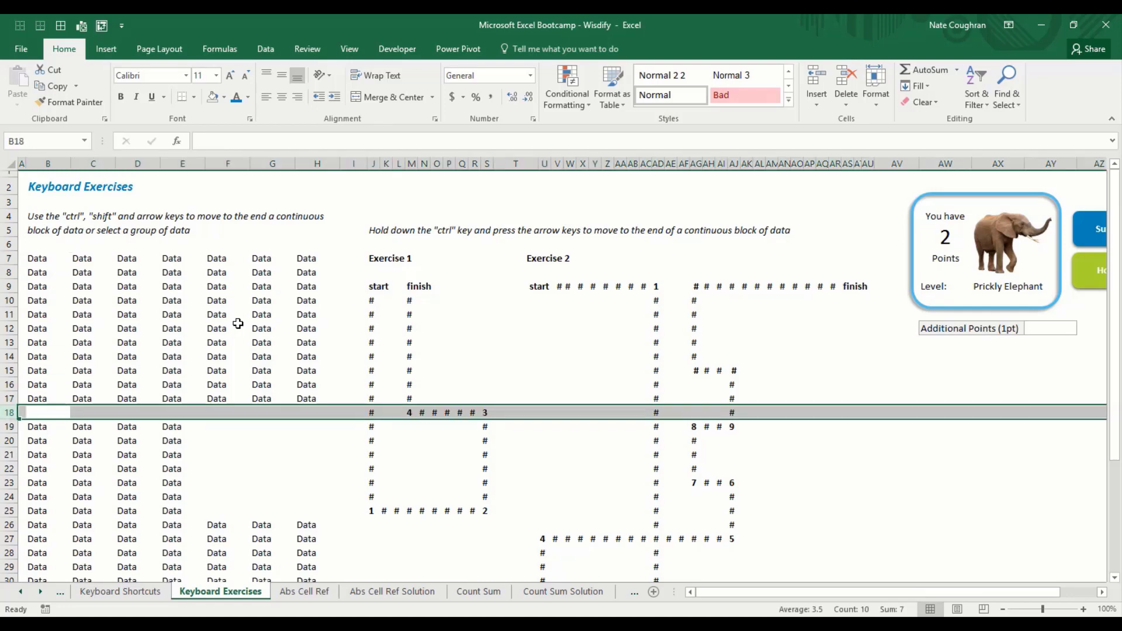
key(Up)
key(shift+space)
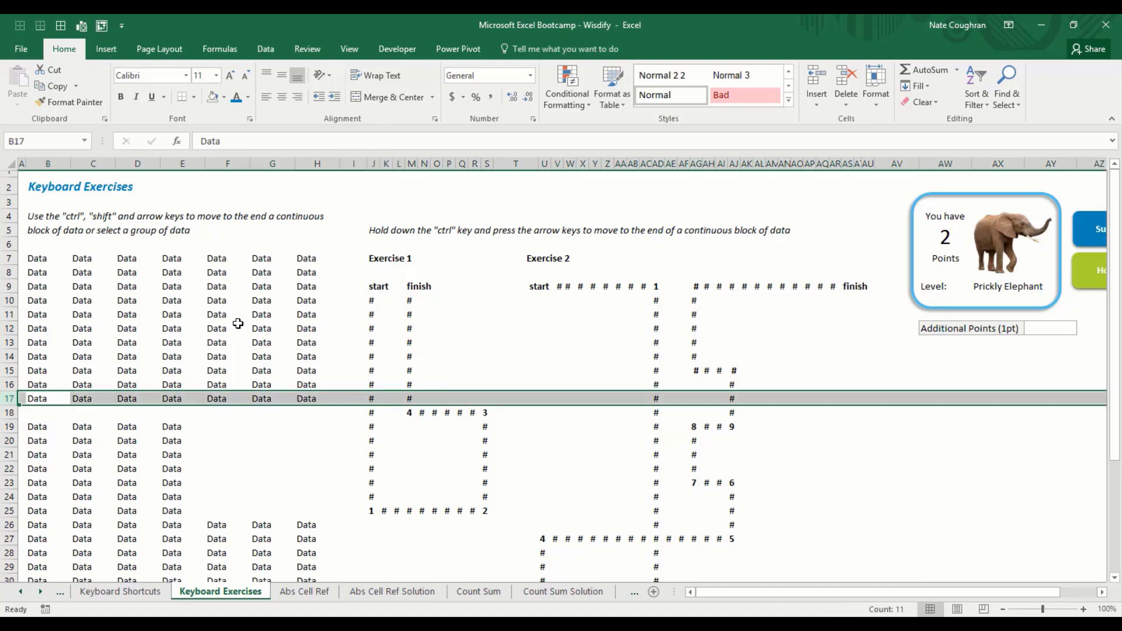
key(Down)
key(shift+space)
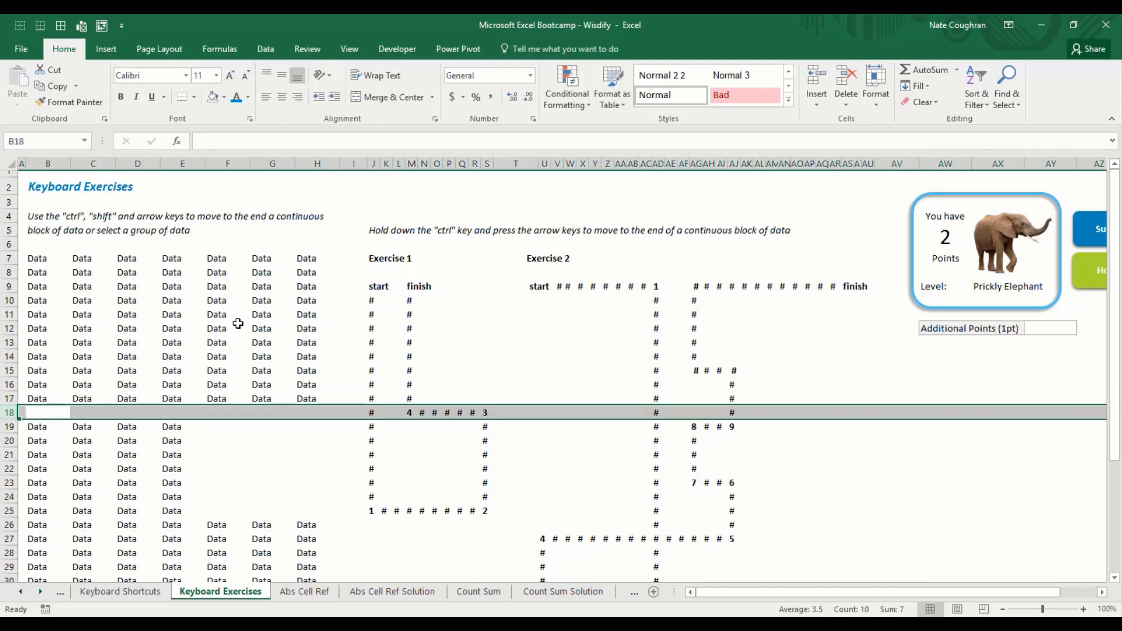
key(Up)
key(ctrl+Up)
key(ctrl+Down)
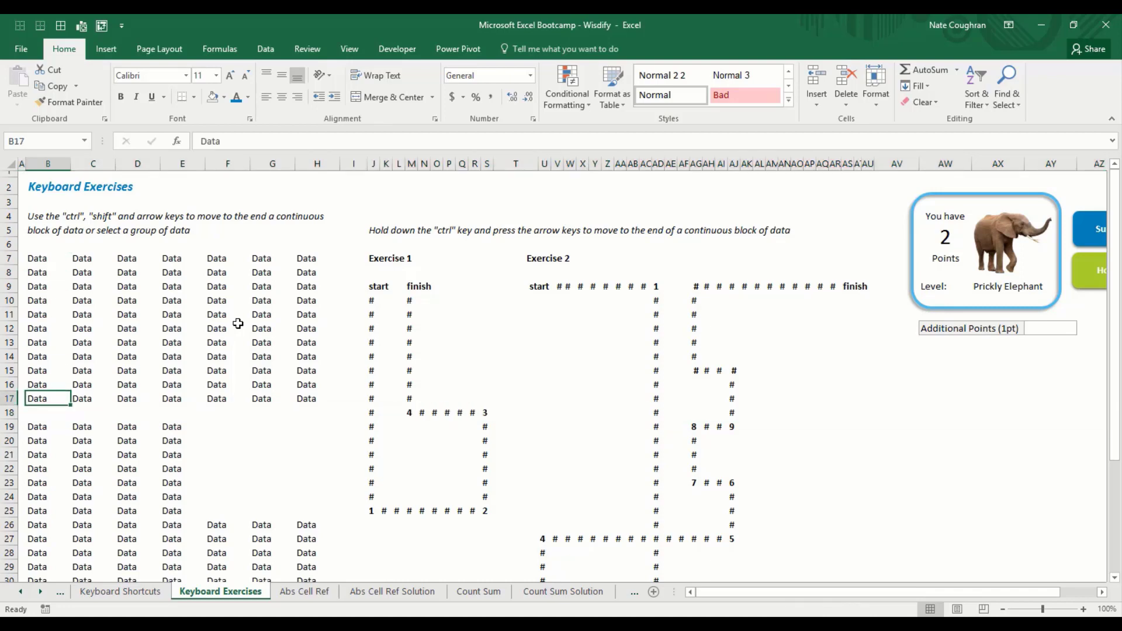
key(ctrl+Right)
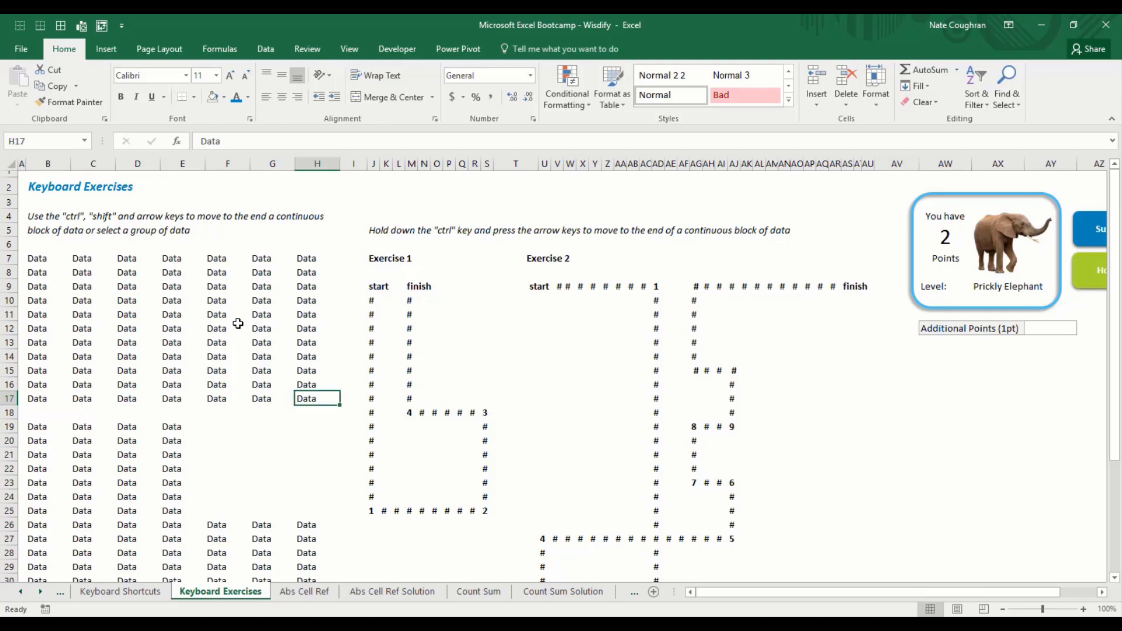
key(Right)
key(ctrl+space)
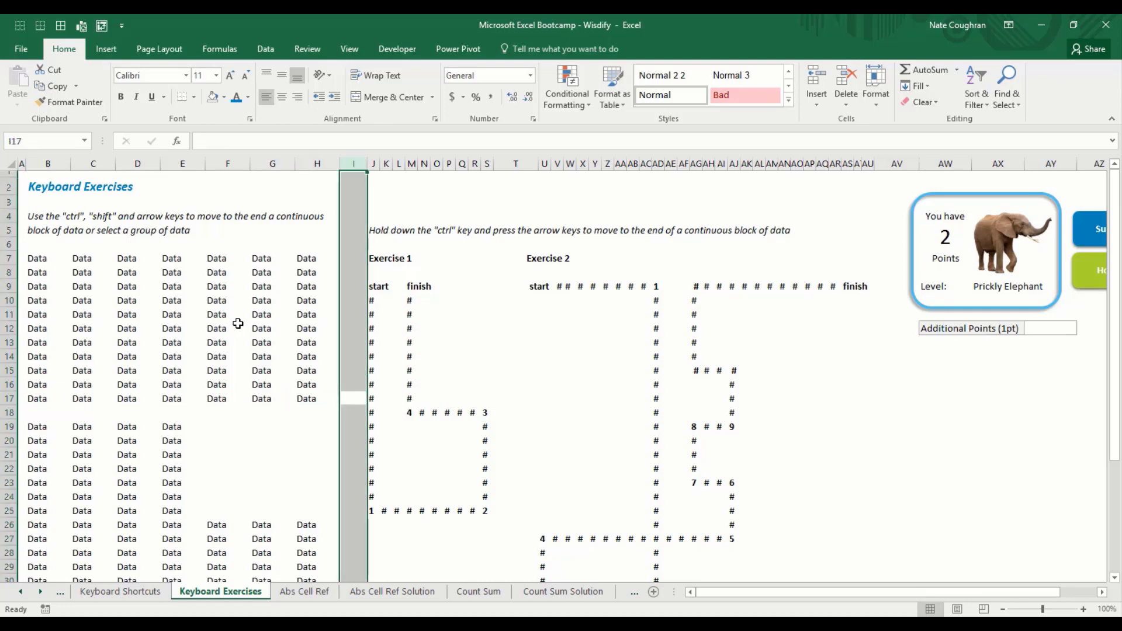
key(Left)
key(ctrl+Up)
key(ctrl+Left)
key(ctrl+Down)
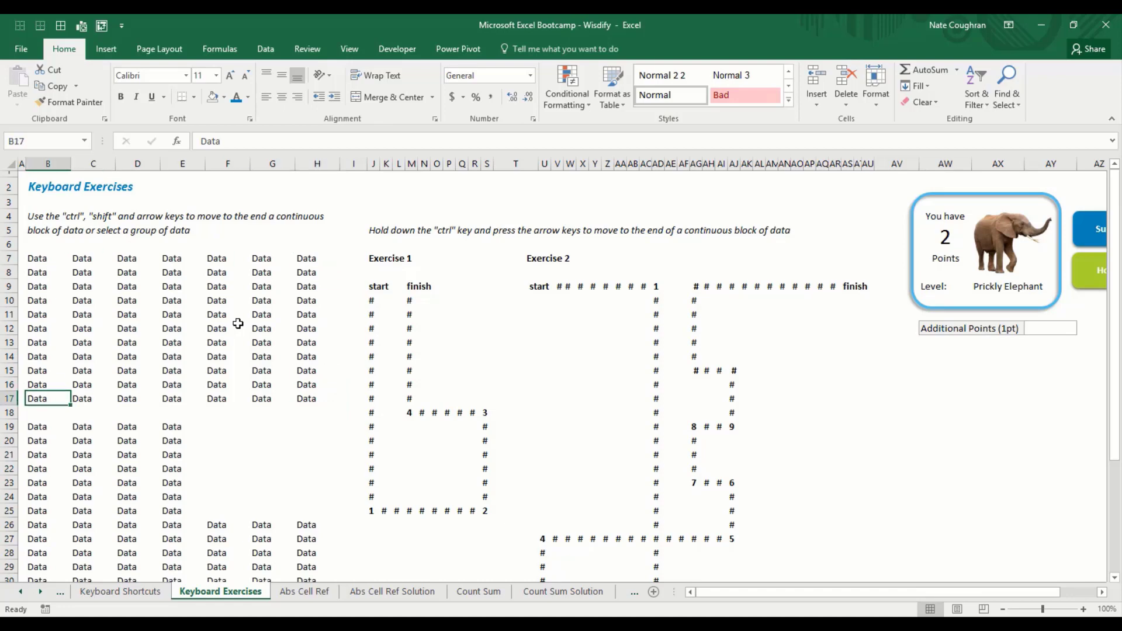
key(ctrl+Right)
key(ctrl+Up)
key(ctrl+Left)
key(ctrl+Down)
key(ctrl+Right)
key(ctrl+Left)
mouse_move(1112, 311)
mouse_down()
mouse_move(1113, 570)
mouse_move(1119, 293)
mouse_up()
key(Down)
key(Down)
key(Down)
key(Down)
key(Down)
key(Down)
key(Down)
key(Down)
key(Down)
key(Down)
key(Down)
key(Down)
key(Down)
key(Down)
key(Down)
key(Down)
key(Down)
key(Down)
key(Down)
key(Down)
key(Down)
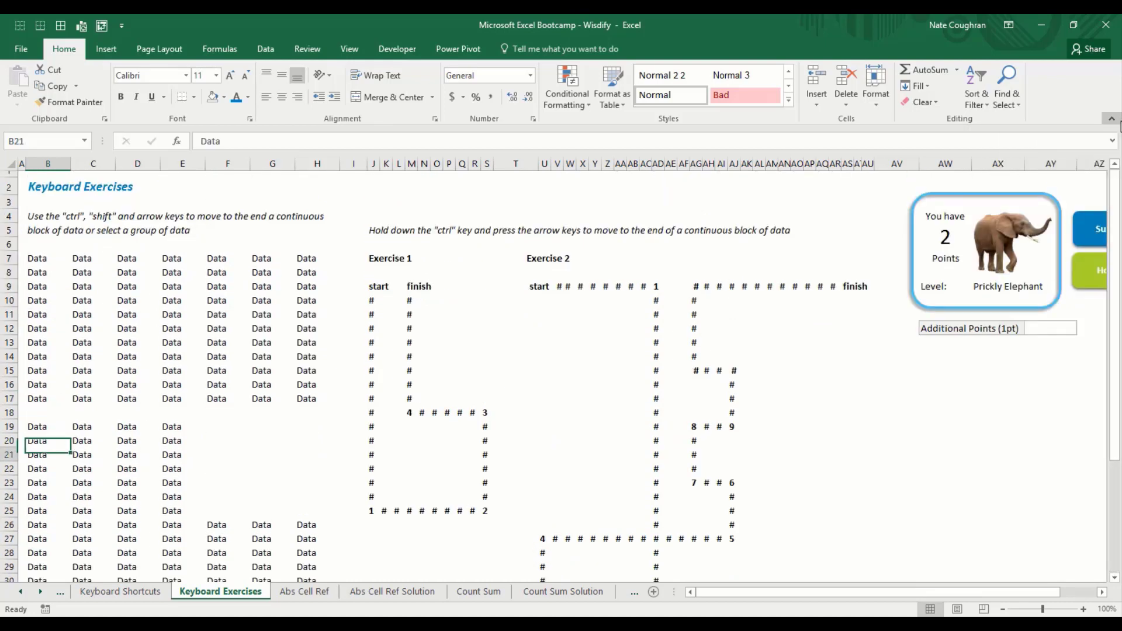
key(Down)
key(Down)
key(Down)
key(Down)
key(Down)
key(Down)
key(Down)
key(Down)
key(Down)
key(Down)
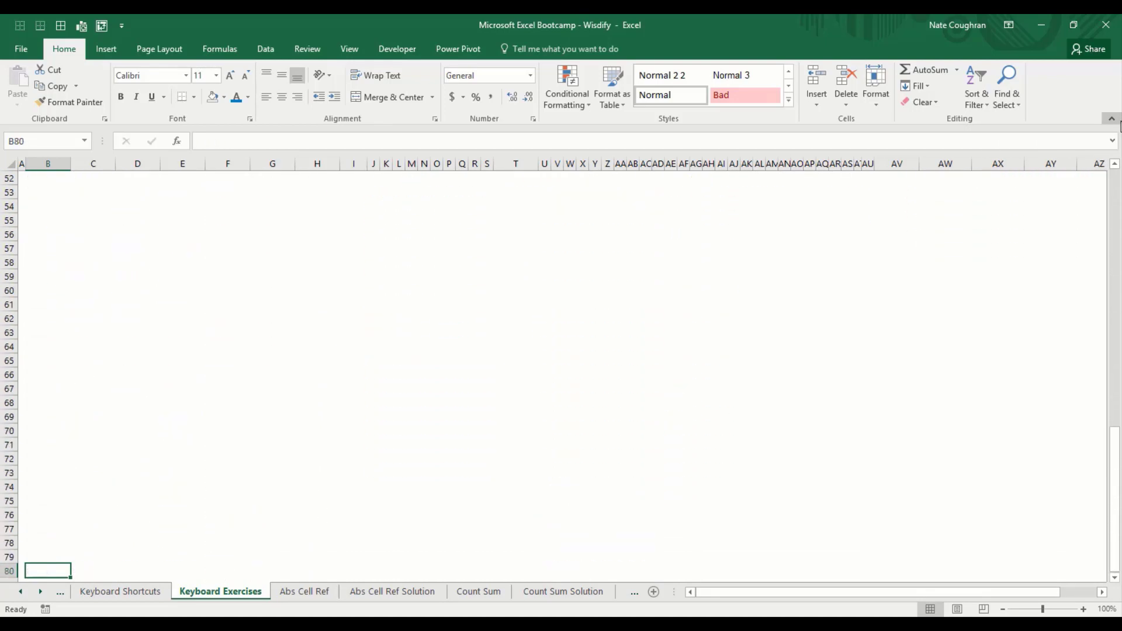
key(ctrl+Up)
key(ctrl+Up)
key(ctrl+Up)
key(ctrl+Up)
key(ctrl+Up)
key(ctrl+Up)
key(ctrl+Up)
key(Down)
key(Down)
key(Down)
key(Down)
key(Down)
key(Down)
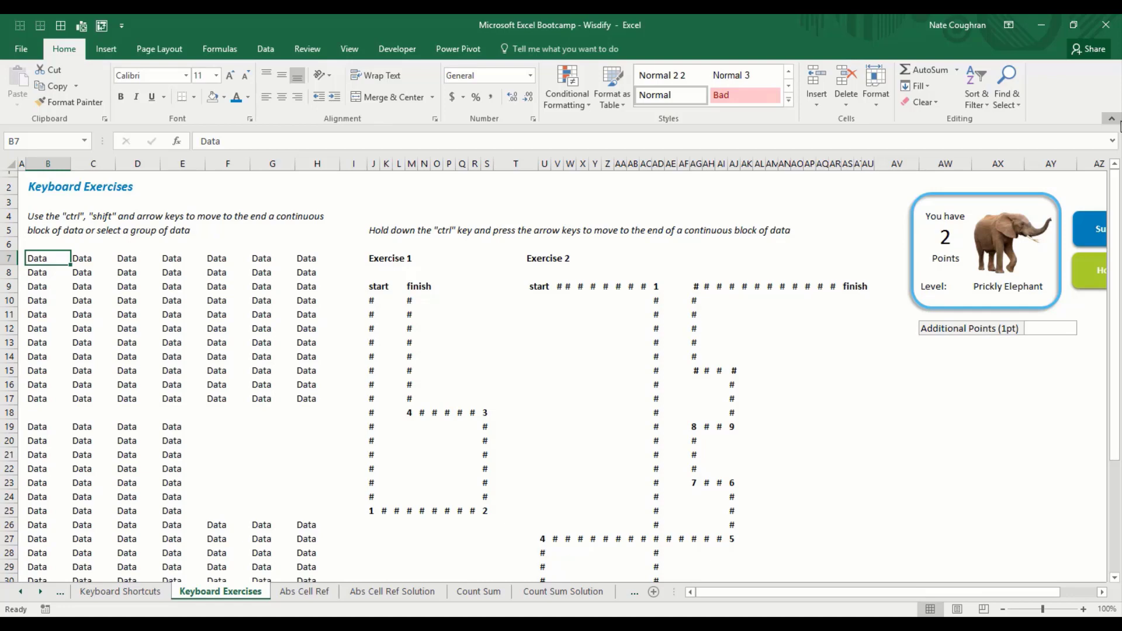
Step: Grow and shrink the selection from B7 with Shift+arrow keys, ending back at B7
key(shift+Down)
key(shift+Right)
key(shift+Down)
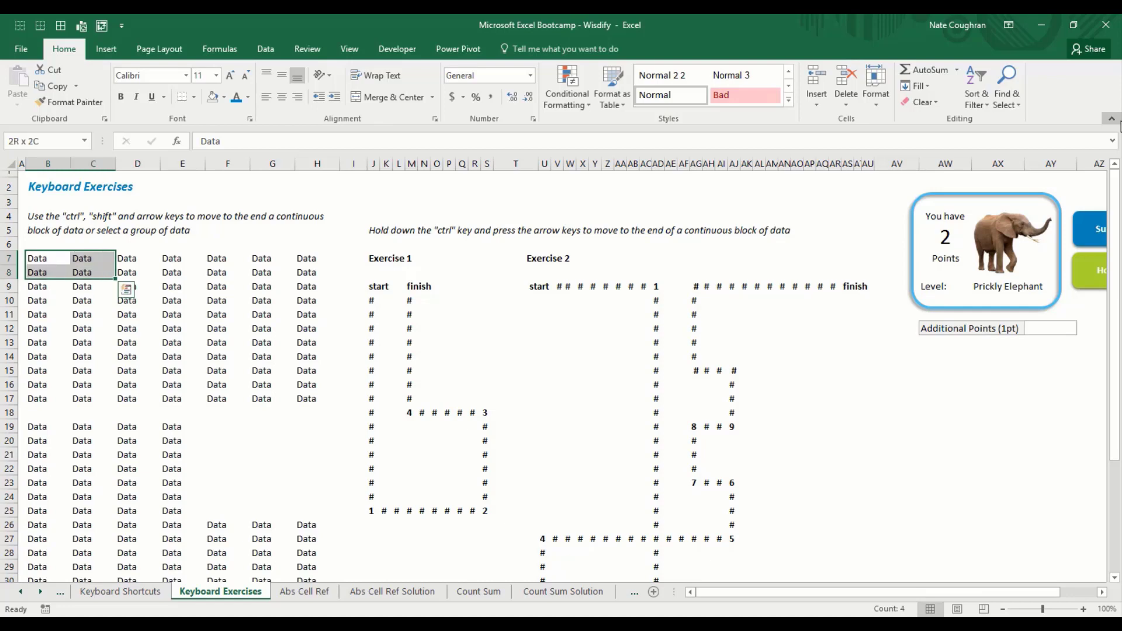
key(shift+Down)
key(shift+Right)
key(shift+Right)
key(shift+Down)
key(shift+Right)
key(shift+Down)
key(shift+Right)
key(shift+Down)
key(shift+Right)
key(shift+Down)
key(shift+Left)
key(shift+Left)
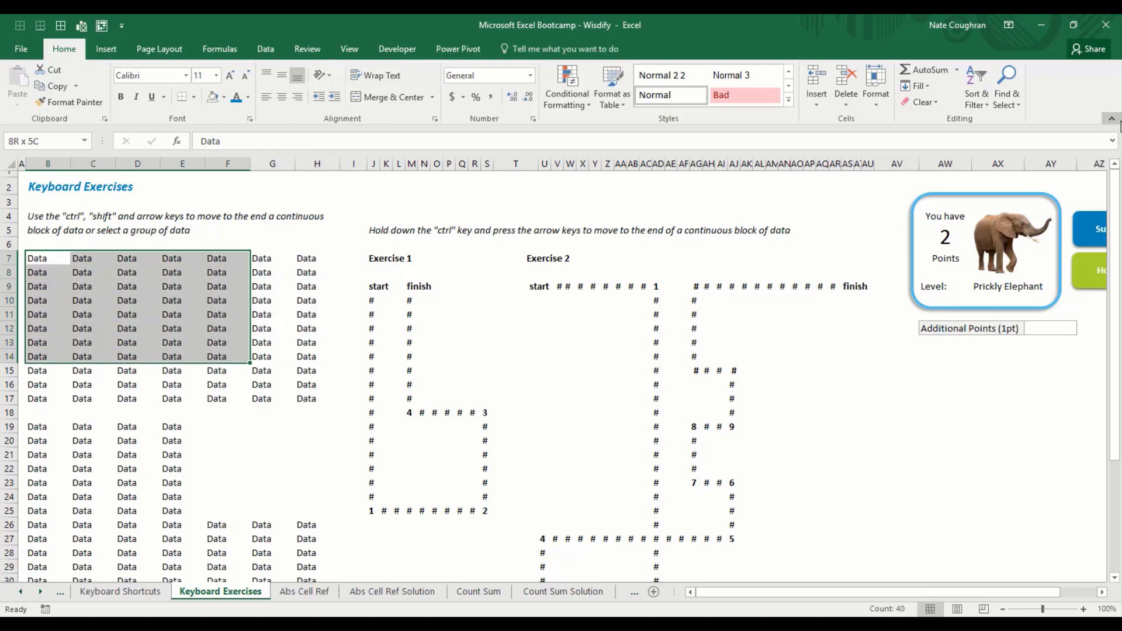
key(shift+Left)
key(shift+Up)
key(shift+Left)
key(shift+Up)
key(shift+Left)
key(shift+Up)
key(shift+Left)
key(shift+Up)
key(shift+Up)
key(shift+Right)
key(shift+Right)
key(shift+Down)
key(shift+Down)
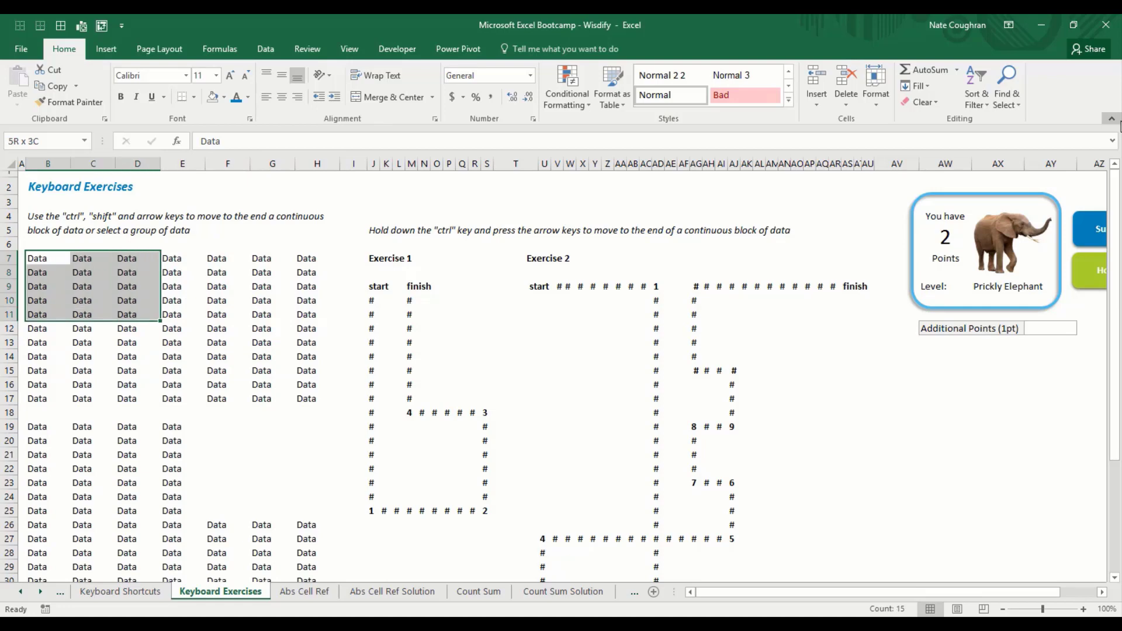
key(shift+Right)
key(shift+Down)
key(shift+Right)
key(shift+Down)
key(shift+Right)
key(shift+Down)
key(shift+Left)
key(shift+Left)
key(shift+Up)
key(shift+Left)
key(shift+Up)
key(shift+Left)
key(shift+Up)
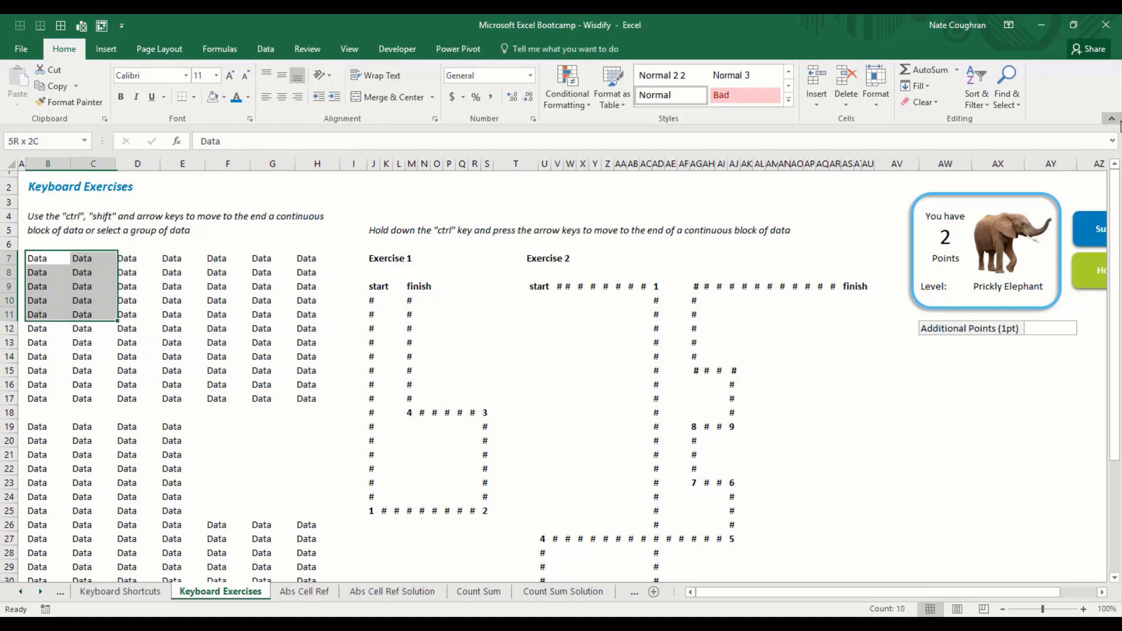
key(shift+Left)
key(shift+Up)
key(shift+Up)
key(shift+Up)
key(shift+Up)
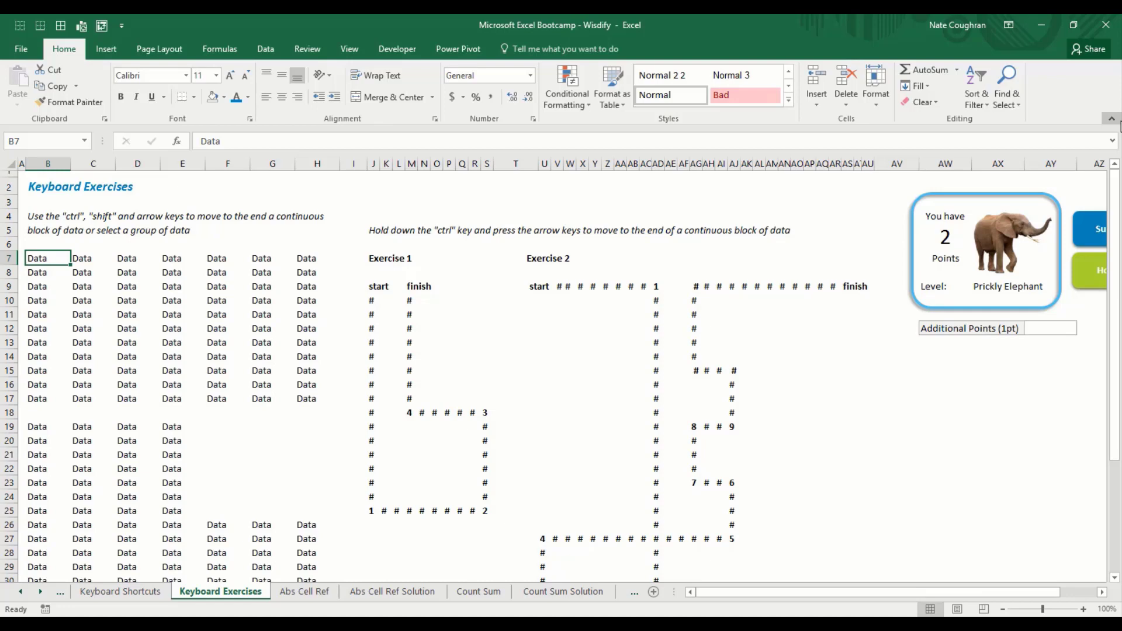
Step: Extend the selection from B7 out to B7:G13 with Shift+arrows, then collapse it to B7
key(shift+Right)
key(shift+Down)
key(shift+Down)
key(shift+Down)
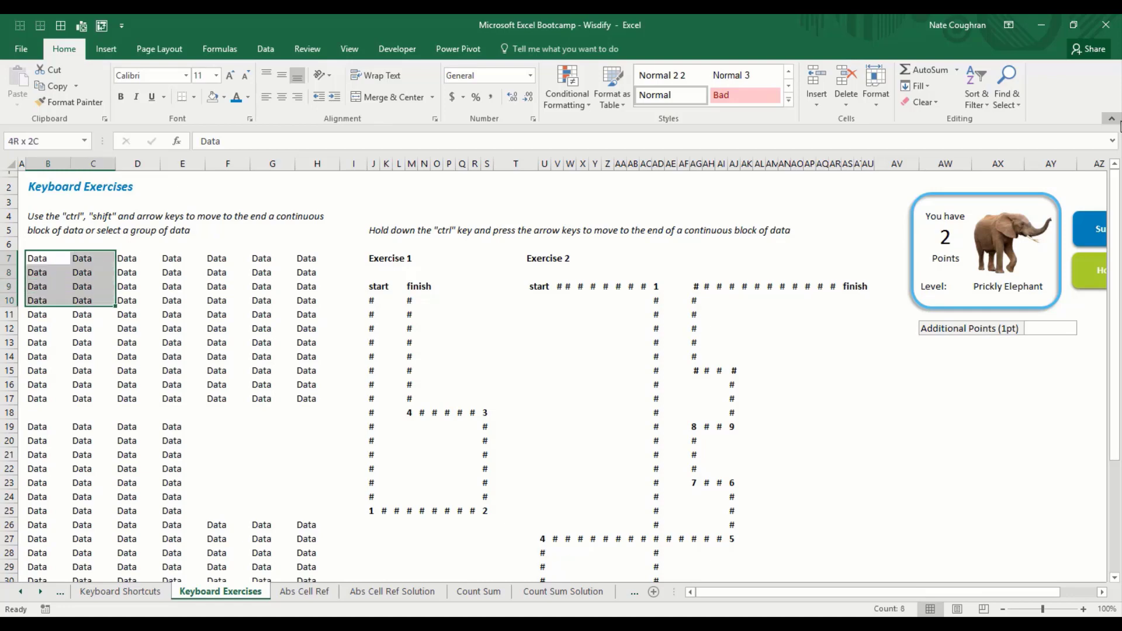
key(shift+Right)
key(shift+Right)
key(shift+Right)
key(shift+Down)
key(shift+Right)
key(shift+Down)
key(shift+Down)
key(Left)
key(Up)
key(Right)
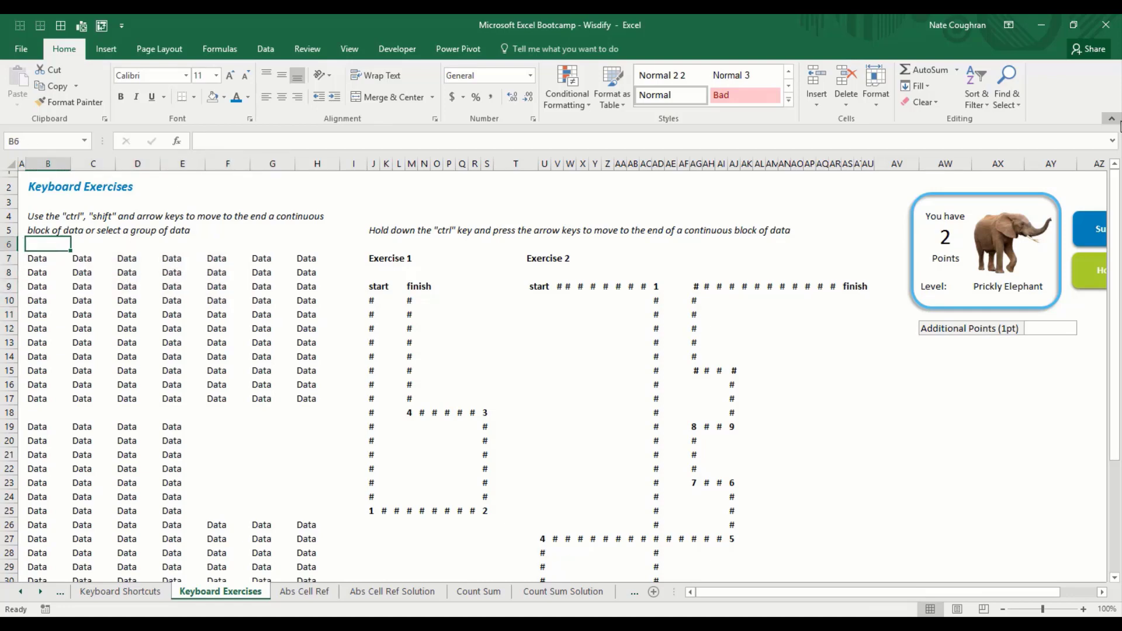
key(Down)
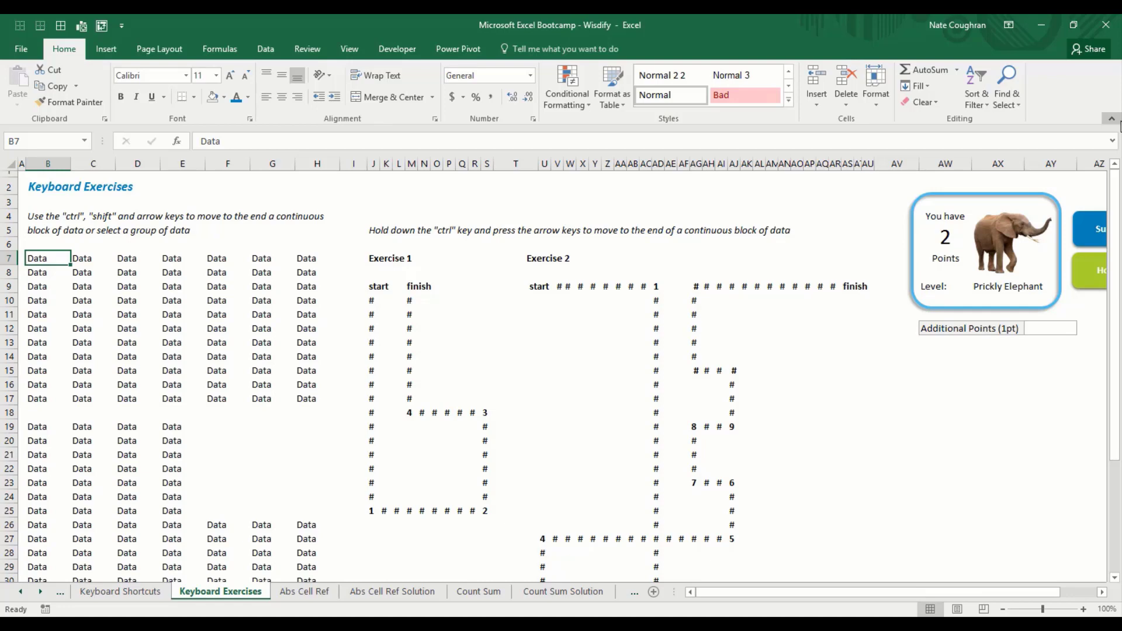
Step: Select B7:H17 twice with Ctrl+Shift+Down and Ctrl+Shift+Right, returning to B7 each time
key(ctrl+shift+Down)
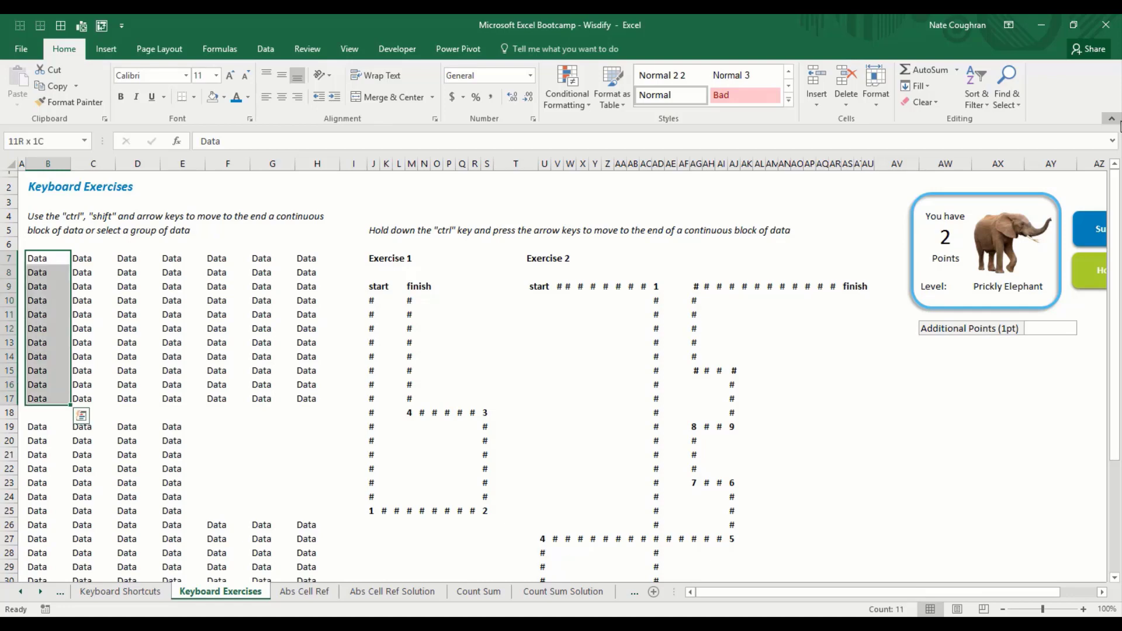
key(ctrl+shift+Right)
key(Up)
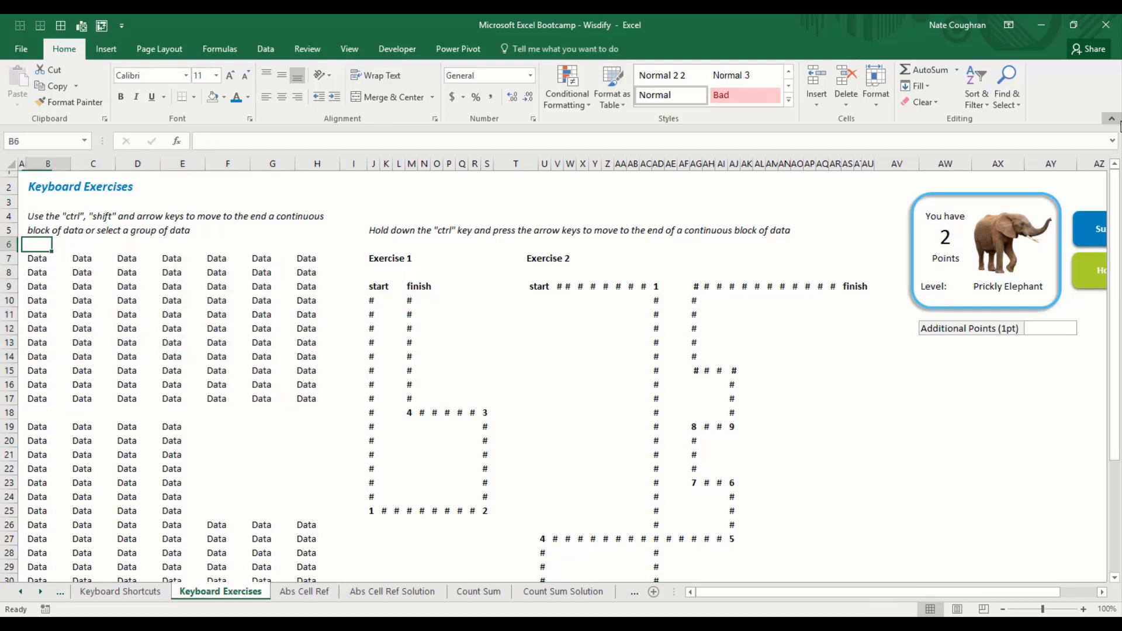
key(Down)
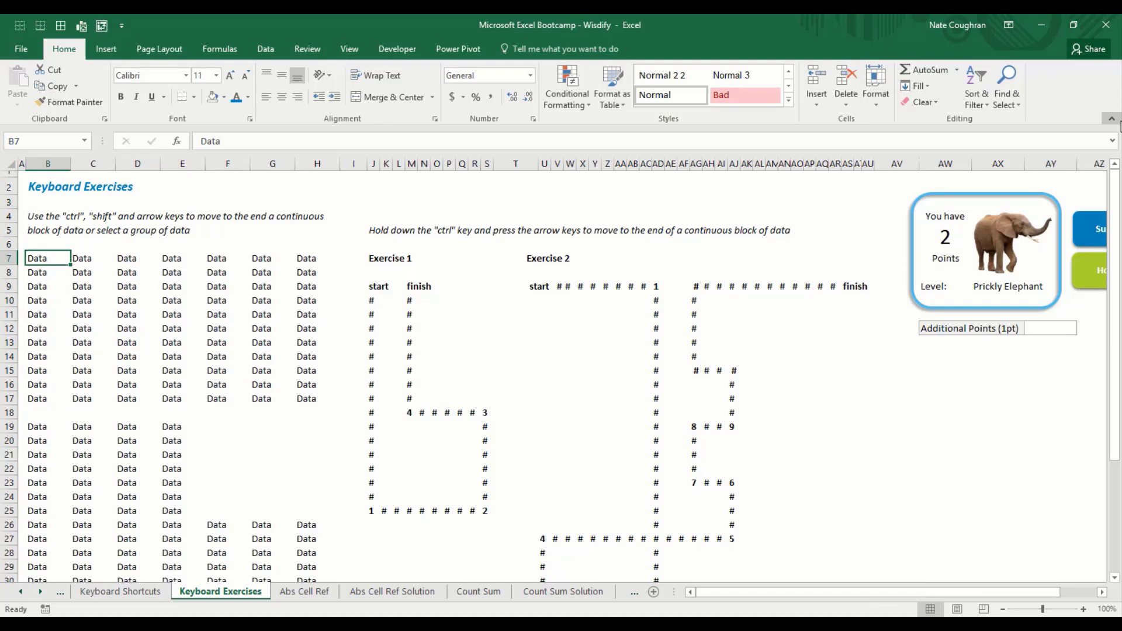
key(ctrl+shift+Down)
key(ctrl+shift+Right)
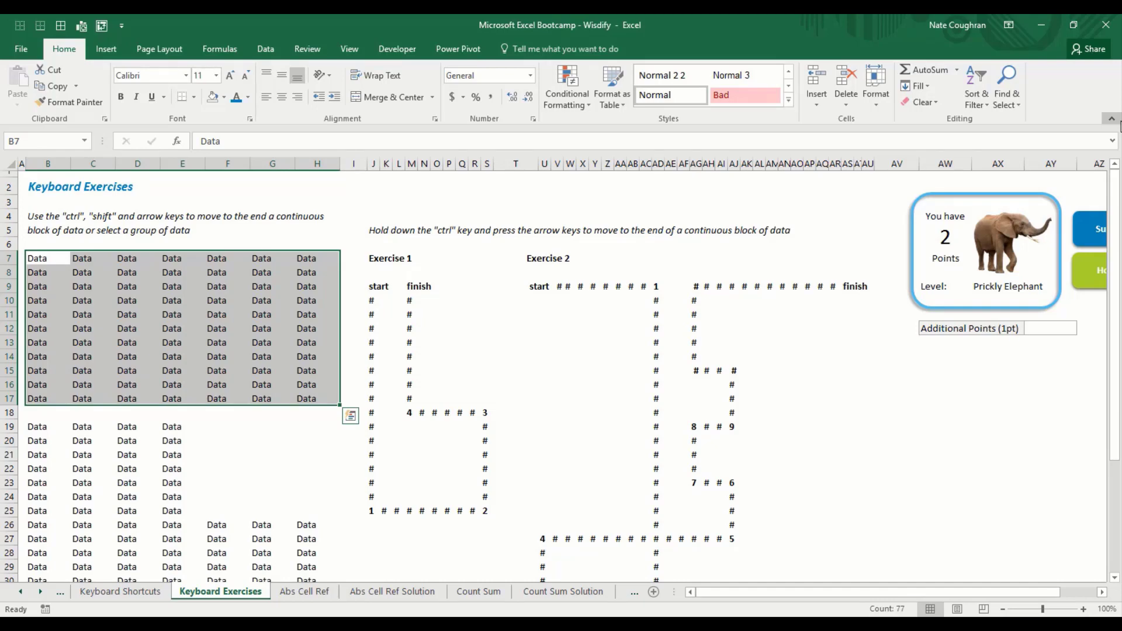
key(Left)
key(Right)
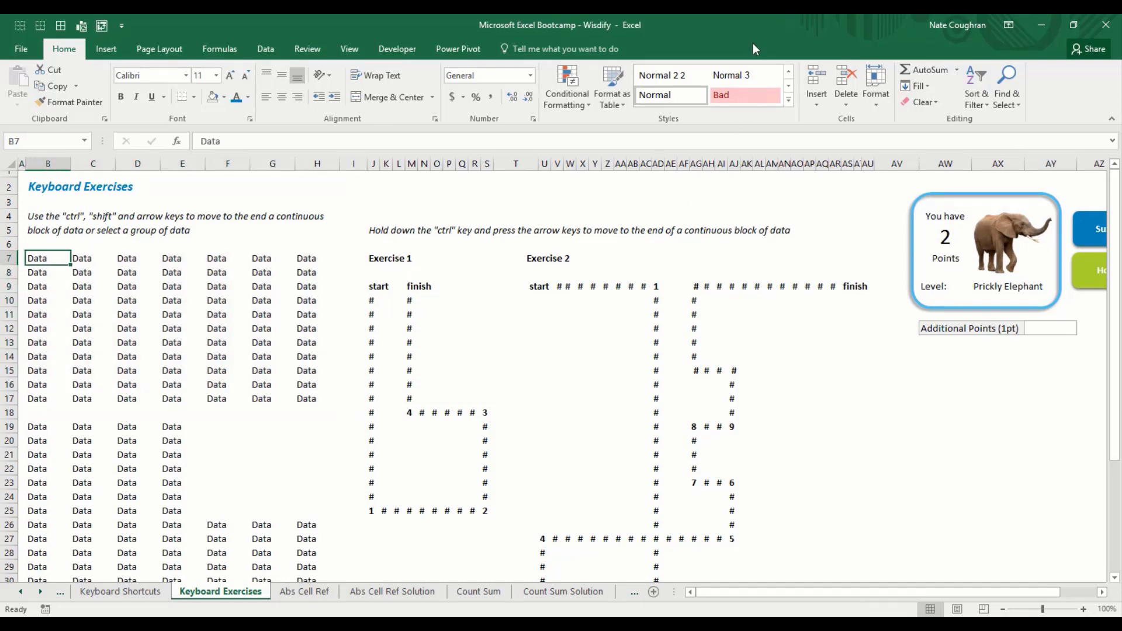
Step: Drag across the first Data block, then put the cursor back on B7
drag(36, 257, 302, 392)
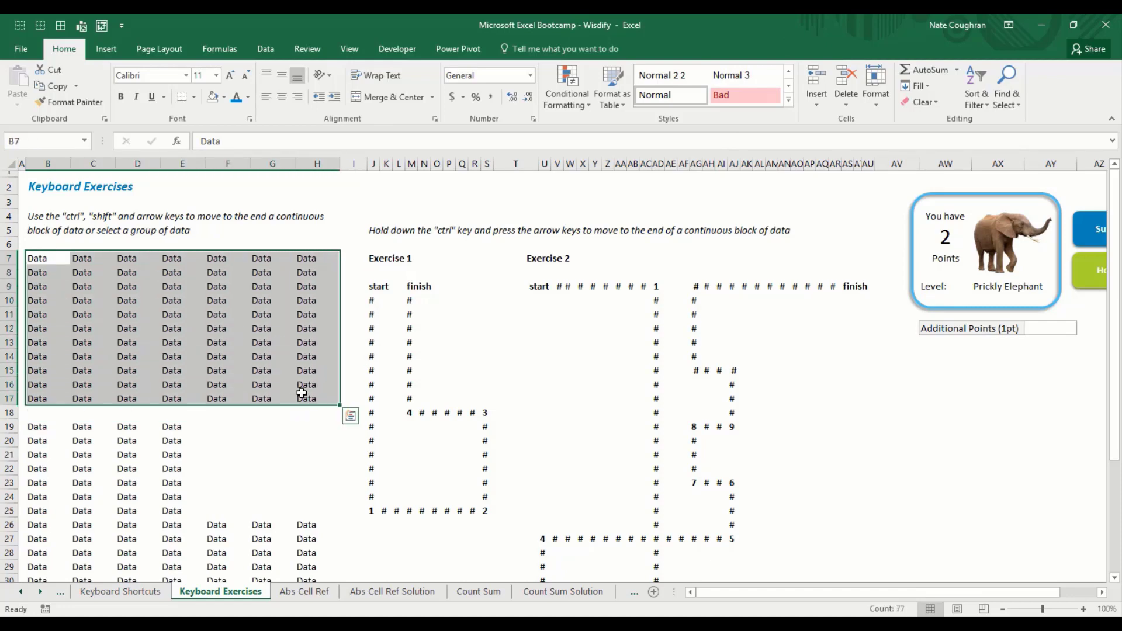
key(Right)
key(Down)
key(Left)
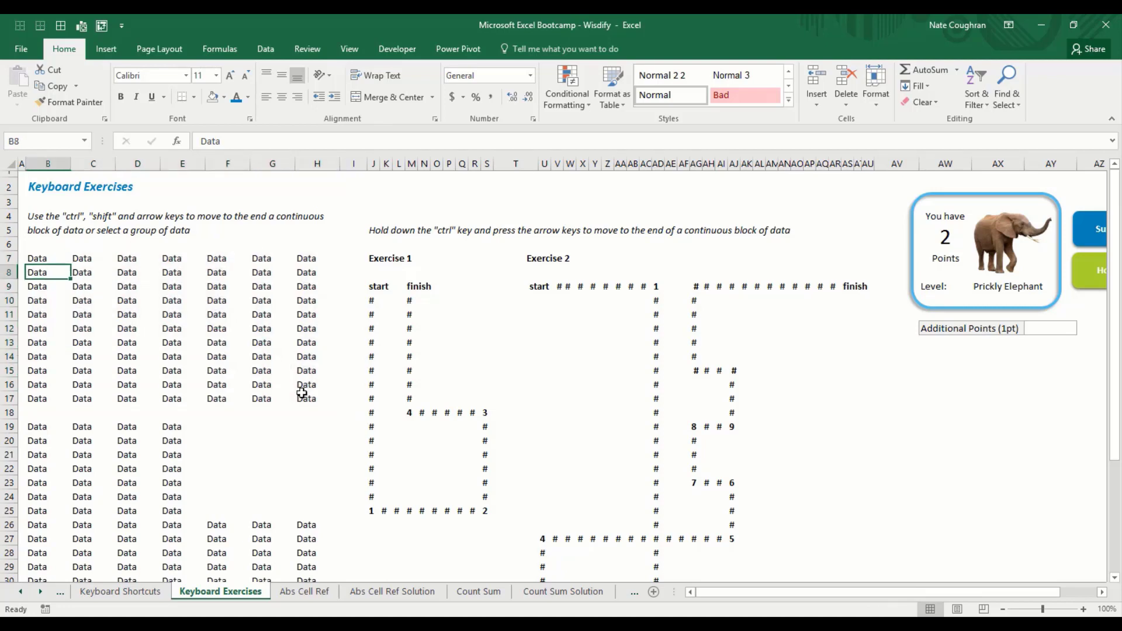
key(Up)
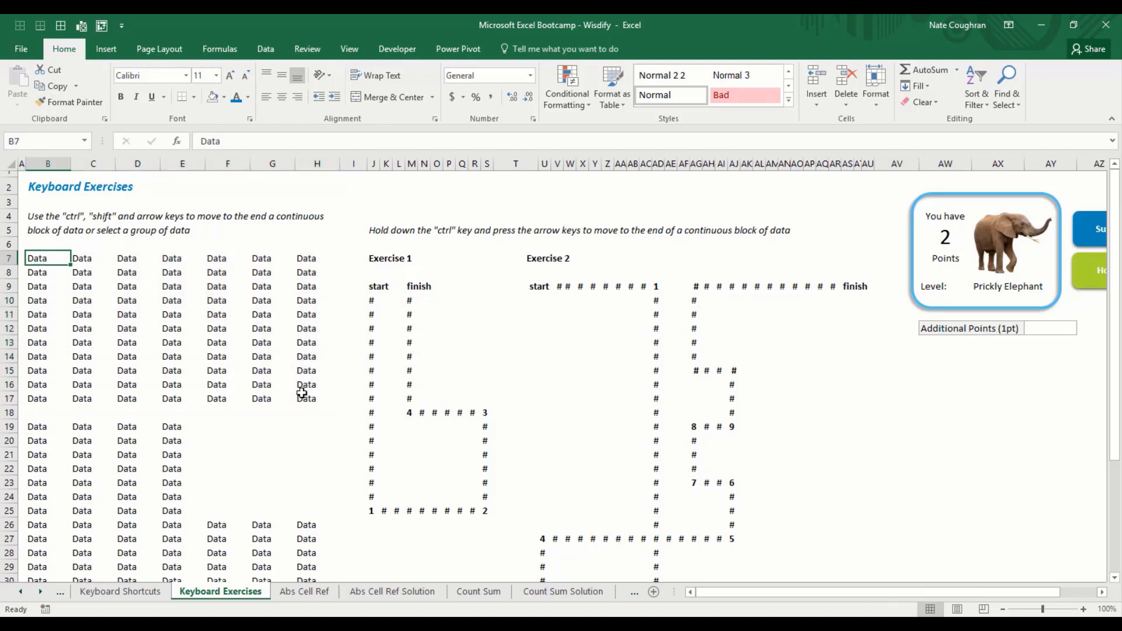
Step: Try Ctrl+Shift jumps in every direction around the block, then return to B7
key(ctrl+shift+Down)
key(ctrl+shift+Right)
key(ctrl+shift+Left)
key(ctrl+shift+Up)
key(ctrl+shift+Right)
key(ctrl+shift+Down)
key(ctrl+shift+Left)
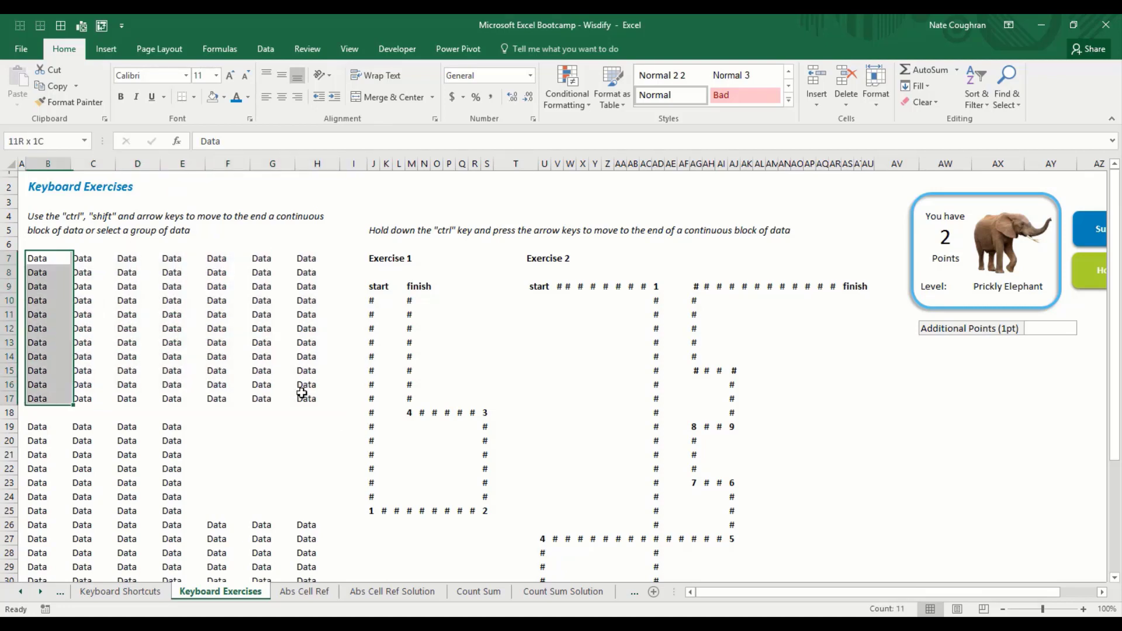
key(ctrl+shift+Right)
key(ctrl+shift+Down)
key(ctrl+shift+Down)
key(ctrl+shift+Up)
key(ctrl+Up)
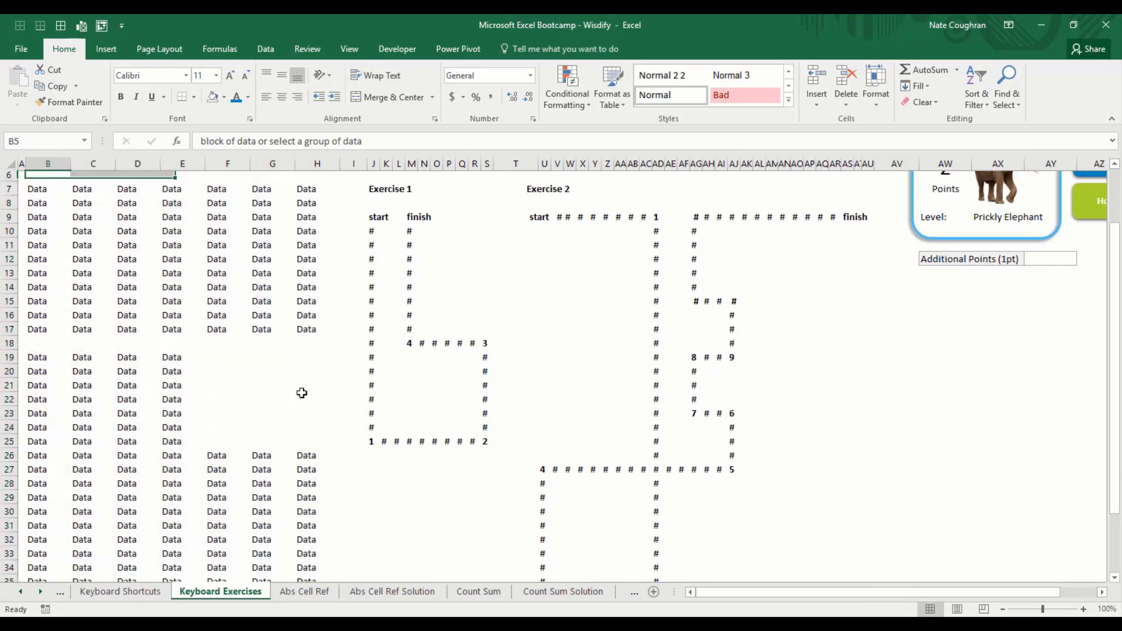
scroll(302, 393, up, 1)
key(Down)
key(Down)
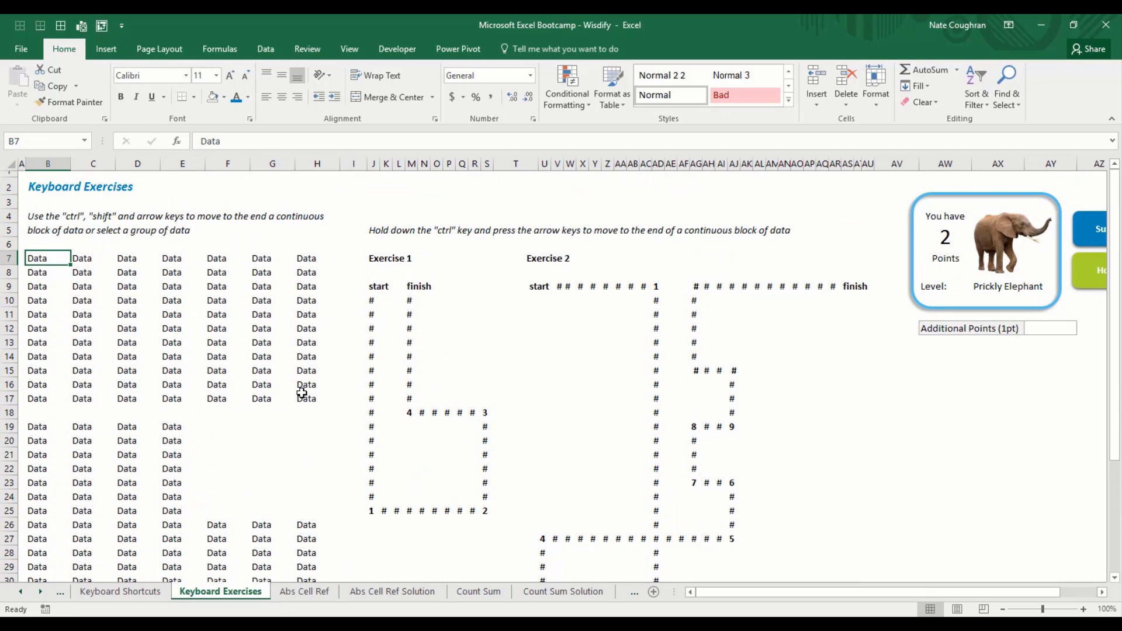
Step: Select the whole Data block B7:H17 using Ctrl+Shift+Down and Ctrl+Shift+Right
key(ctrl+shift+Down)
key(ctrl+shift+Right)
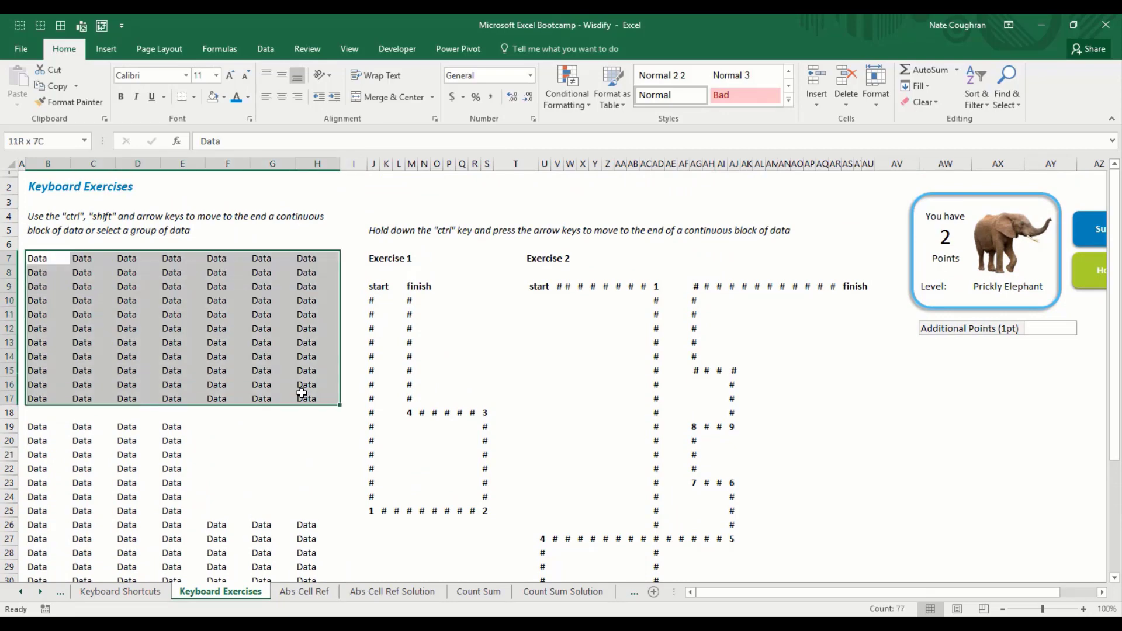
key(ctrl+shift+Up)
key(ctrl+shift+Down)
key(ctrl+shift+Up)
key(ctrl+shift+Left)
key(ctrl+shift+Down)
key(ctrl+shift+Right)
key(ctrl+Down)
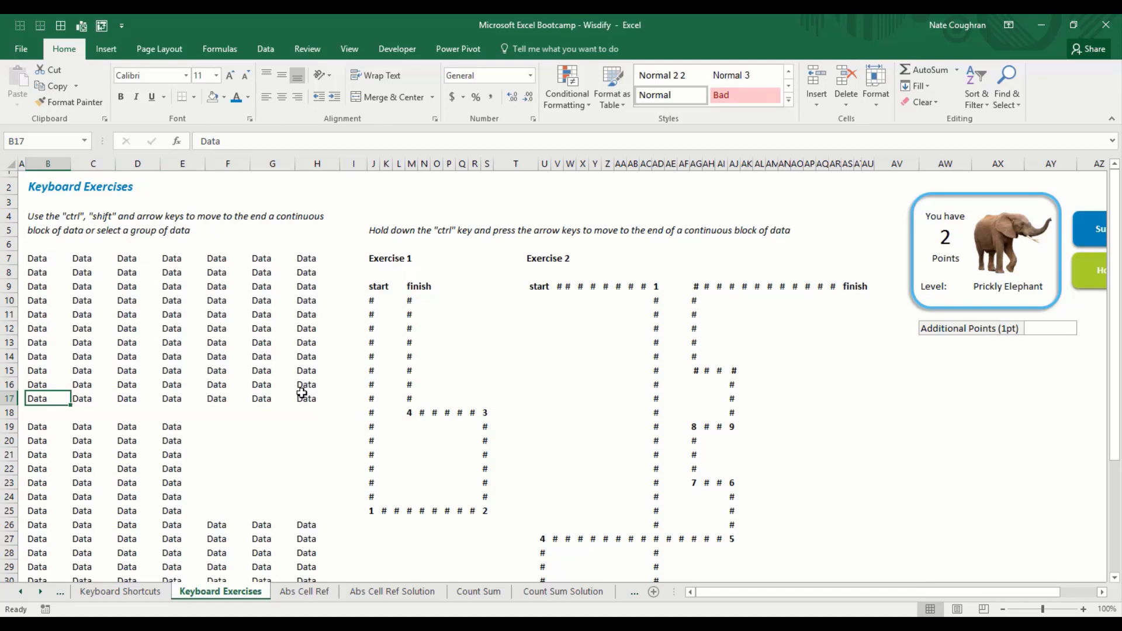
key(ctrl+Down)
key(ctrl+Down)
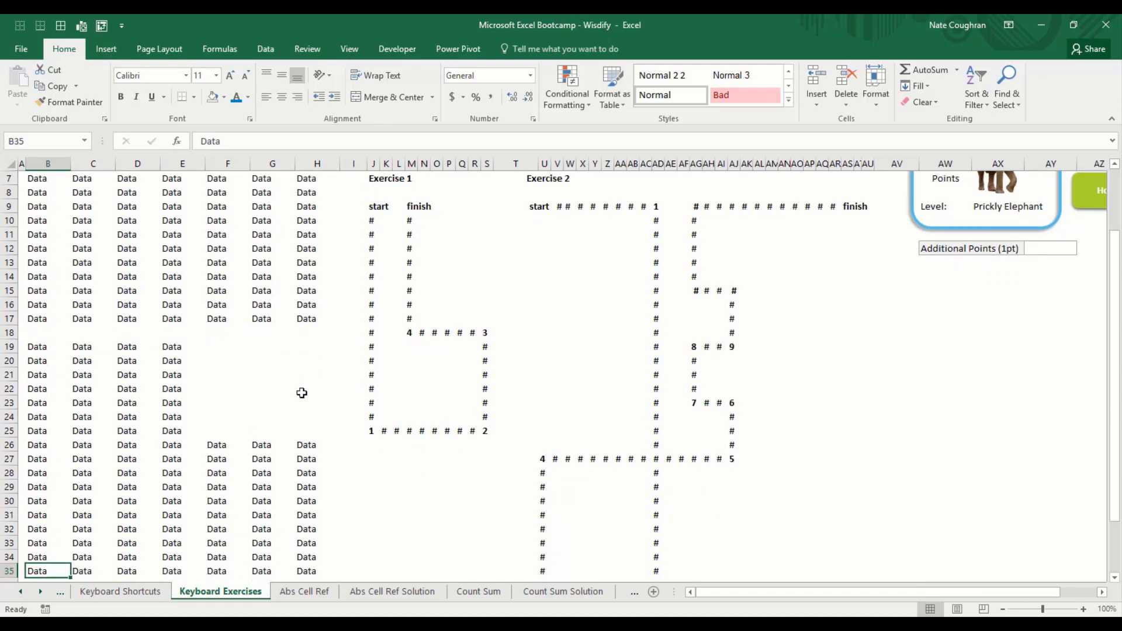
key(ctrl+Down)
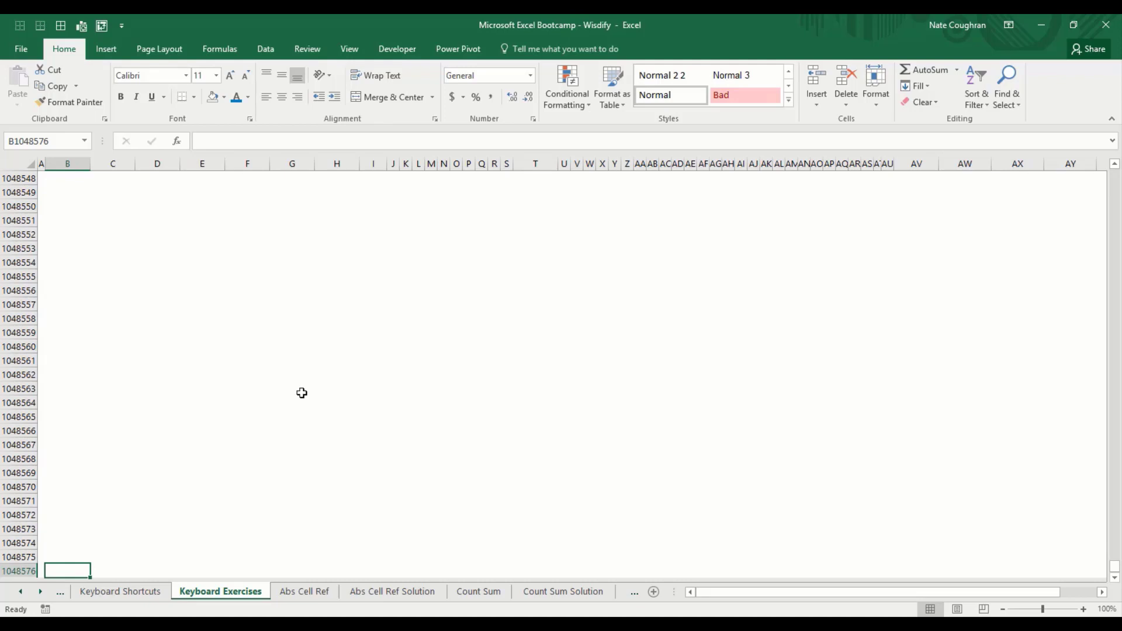
key(ctrl+Up)
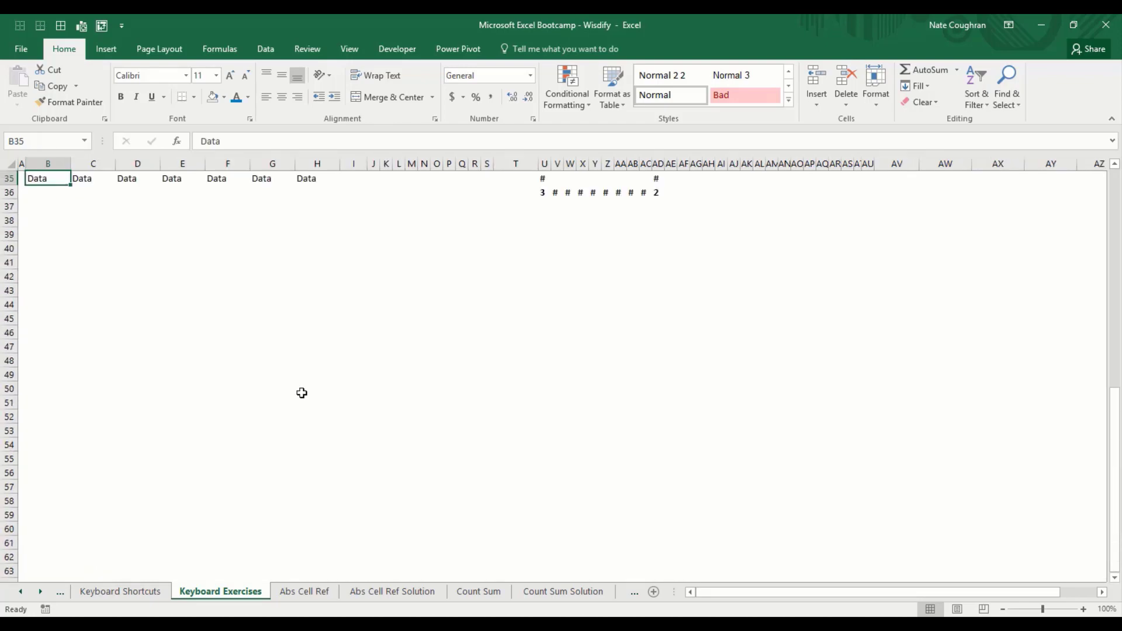
key(ctrl+Home)
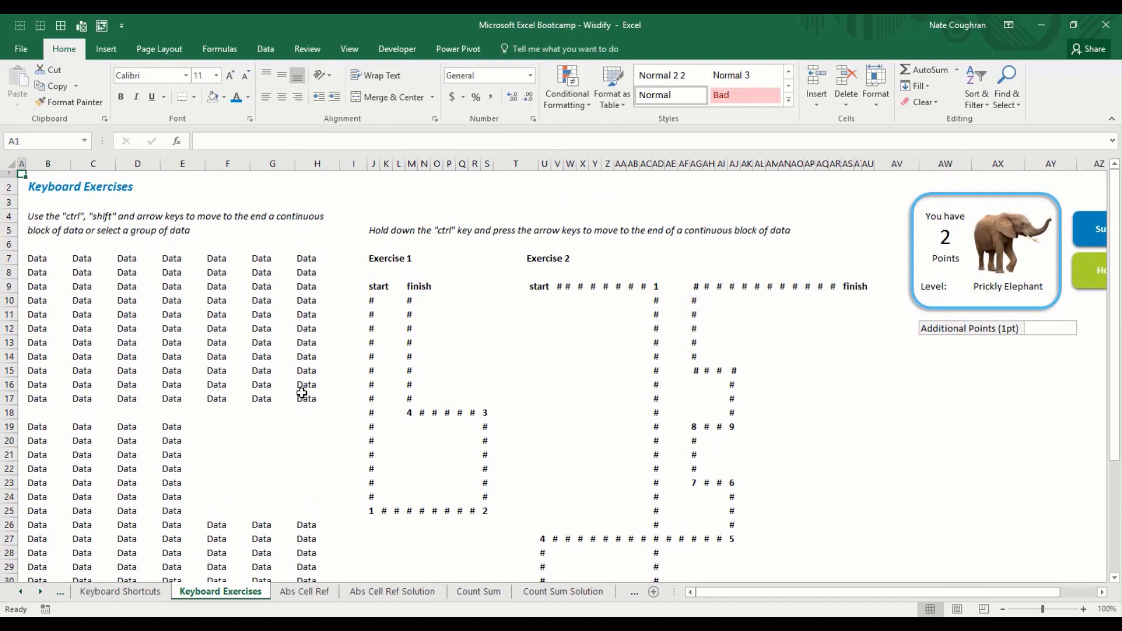
key(ctrl+Right)
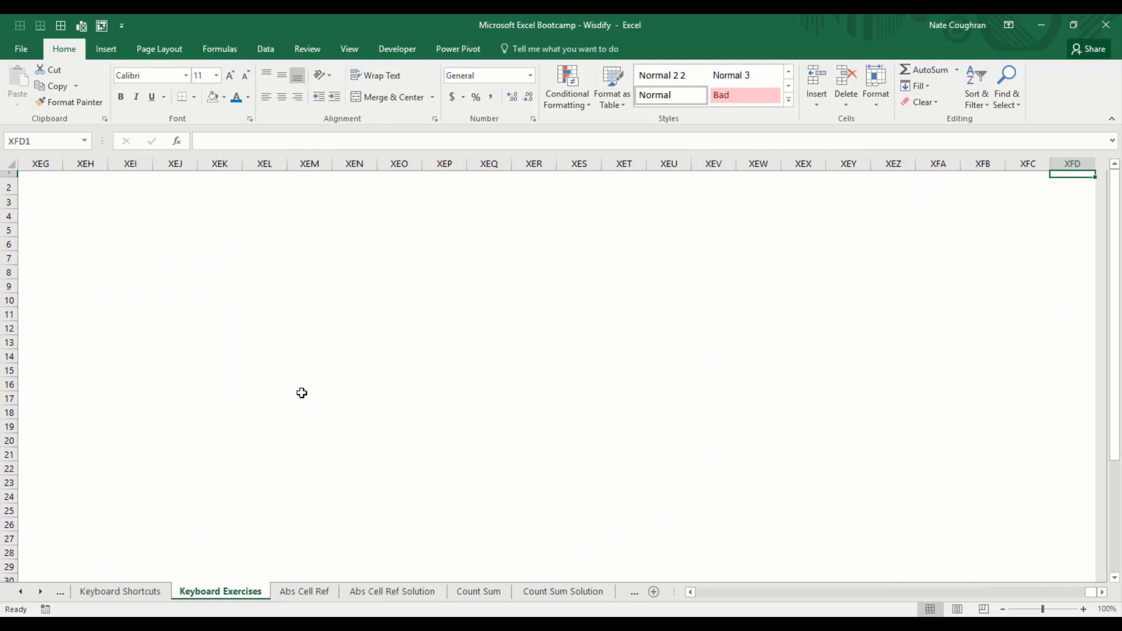
key(ctrl+Left)
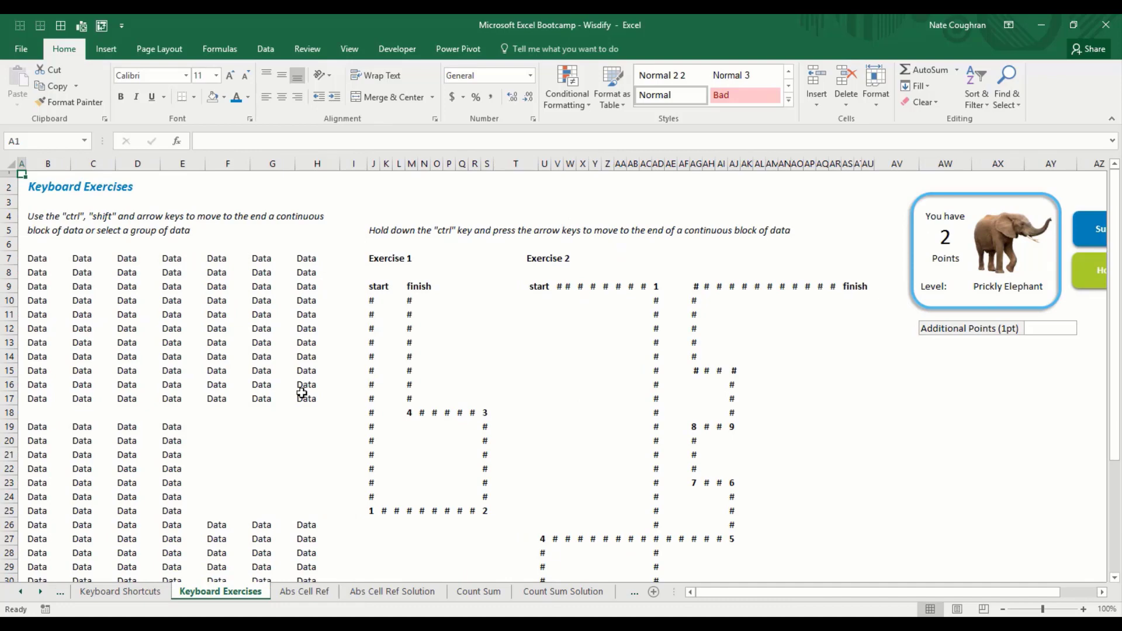
key(ctrl+Down)
key(ctrl+Right)
key(ctrl+Left)
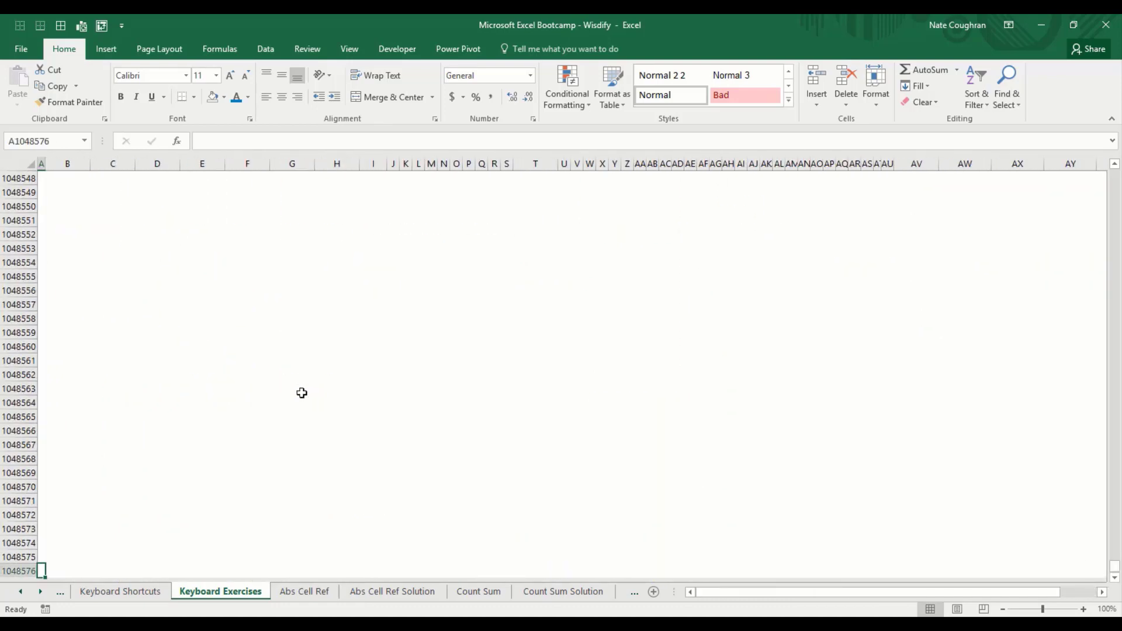
key(ctrl+Up)
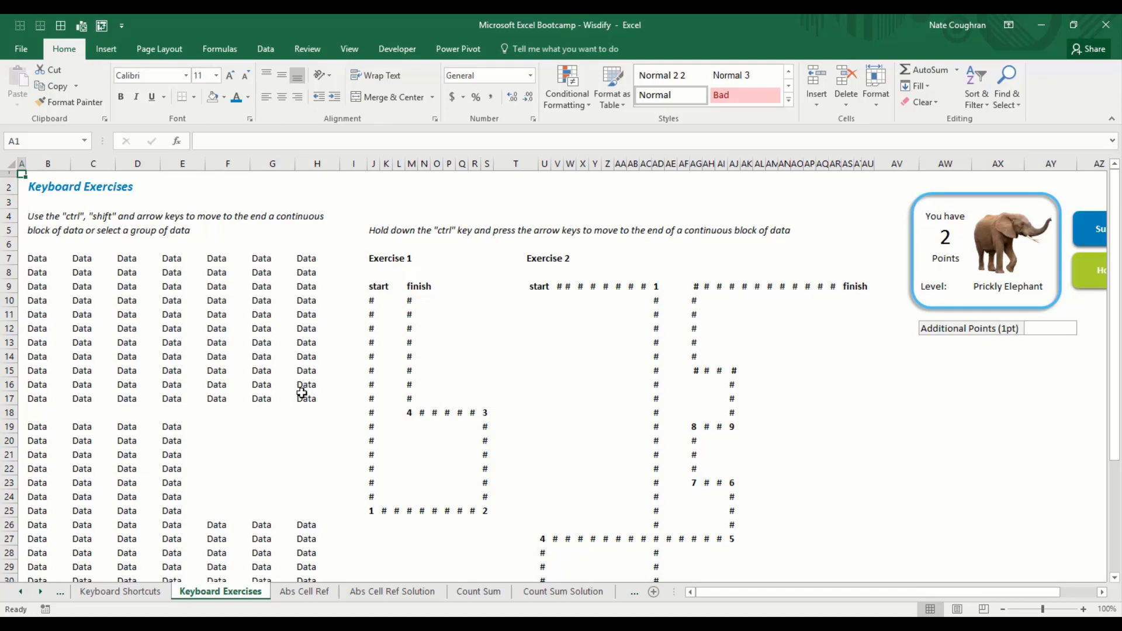
key(Right)
key(Down)
key(Down)
key(Down)
key(Down)
key(Down)
key(Down)
key(ctrl+Right)
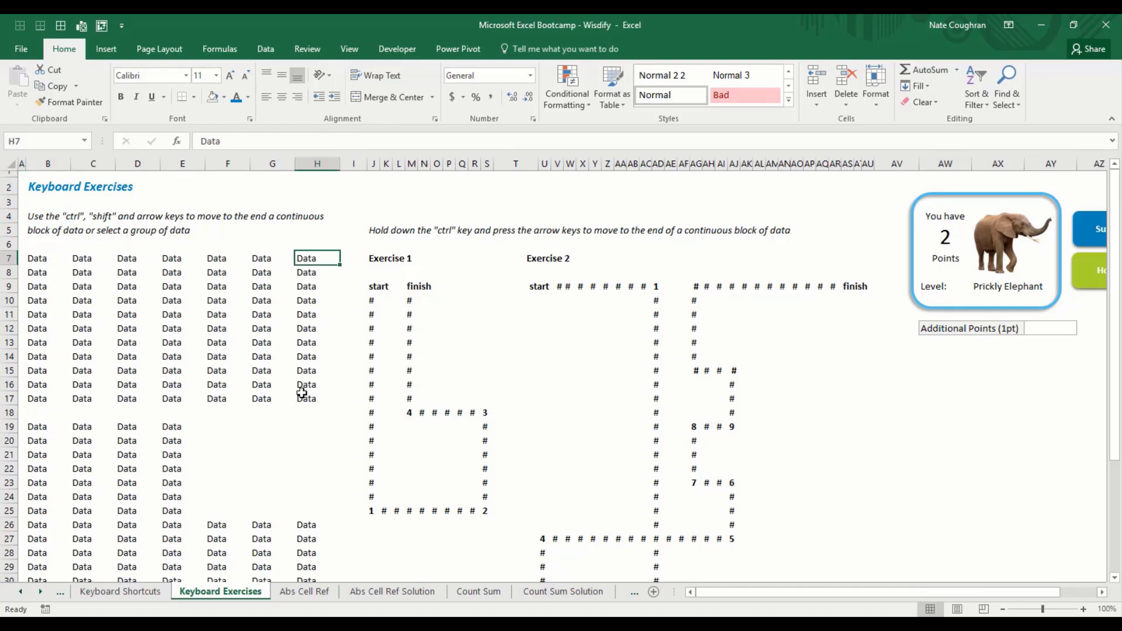
key(Right)
key(Right)
key(Down)
key(Down)
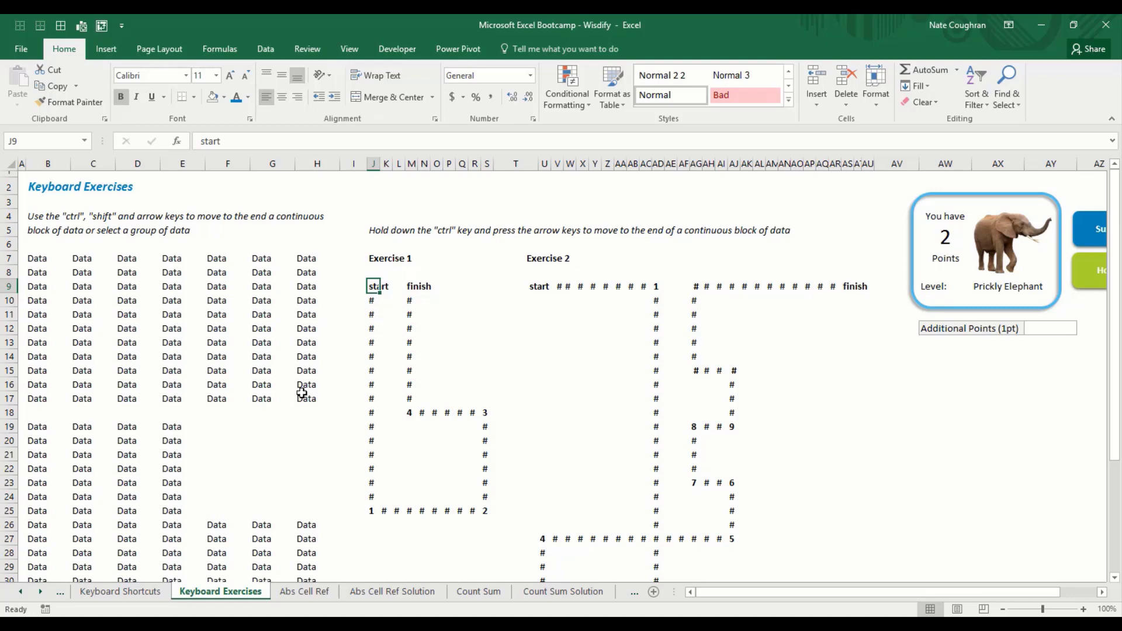
key(ctrl+Down)
key(ctrl+Right)
key(ctrl+Up)
key(ctrl+Left)
key(ctrl+Up)
key(ctrl+Down)
key(ctrl+Right)
key(ctrl+Down)
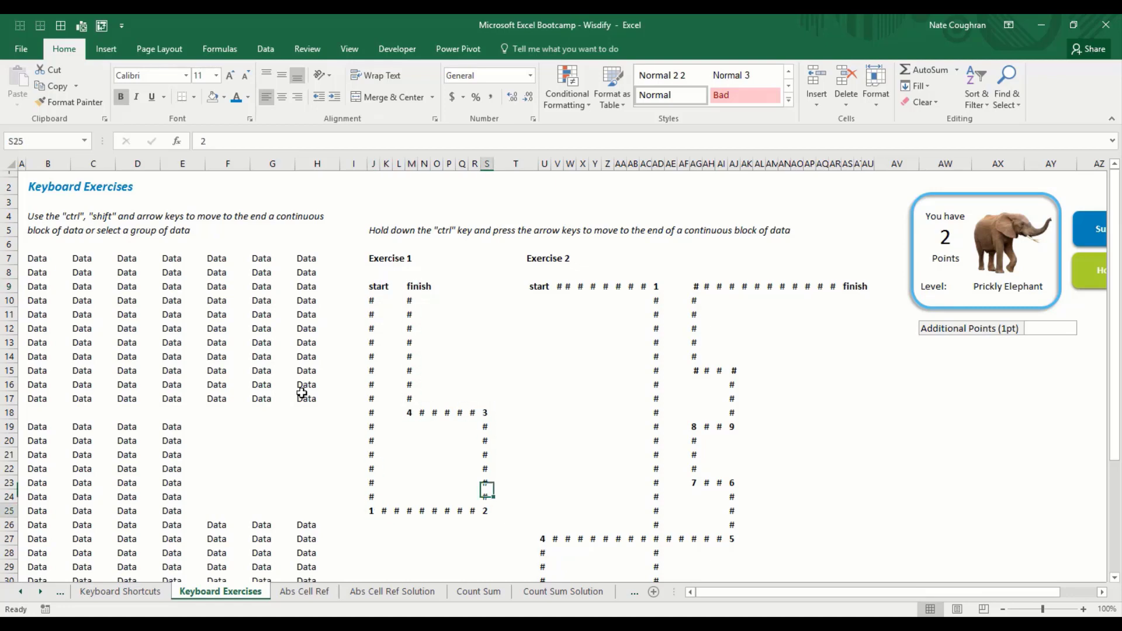
key(ctrl+Left)
key(ctrl+Up)
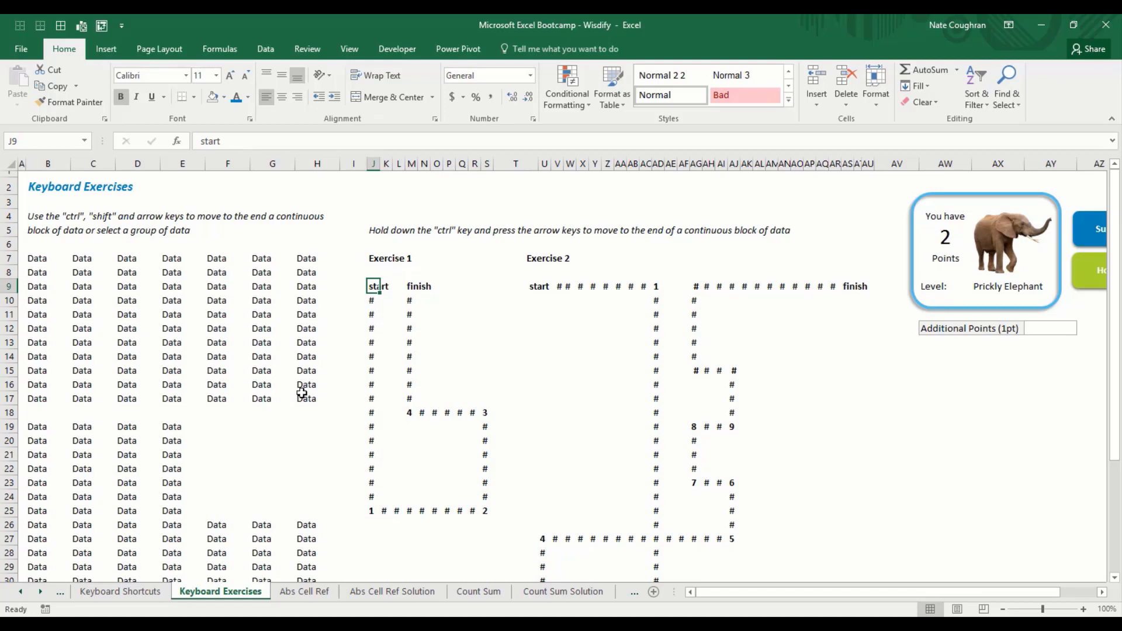
key(ctrl+Down)
key(ctrl+Right)
key(ctrl+Up)
key(ctrl+Left)
key(ctrl+Up)
key(ctrl+Right)
key(ctrl+Down)
key(ctrl+Left)
key(ctrl+Up)
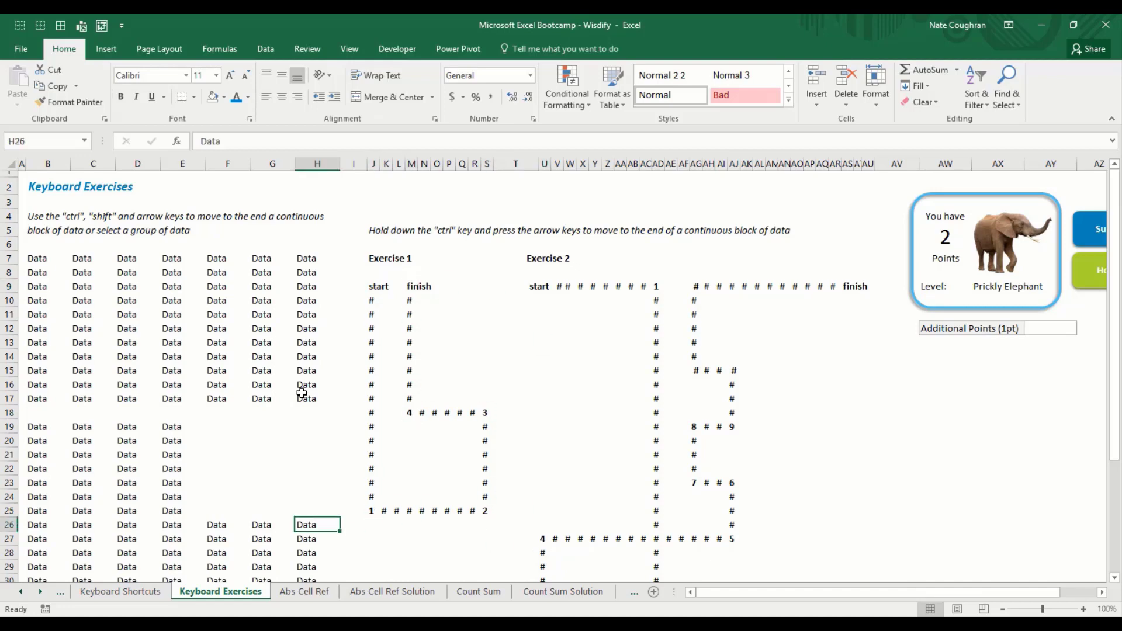
key(Up)
key(Right)
key(ctrl+Up)
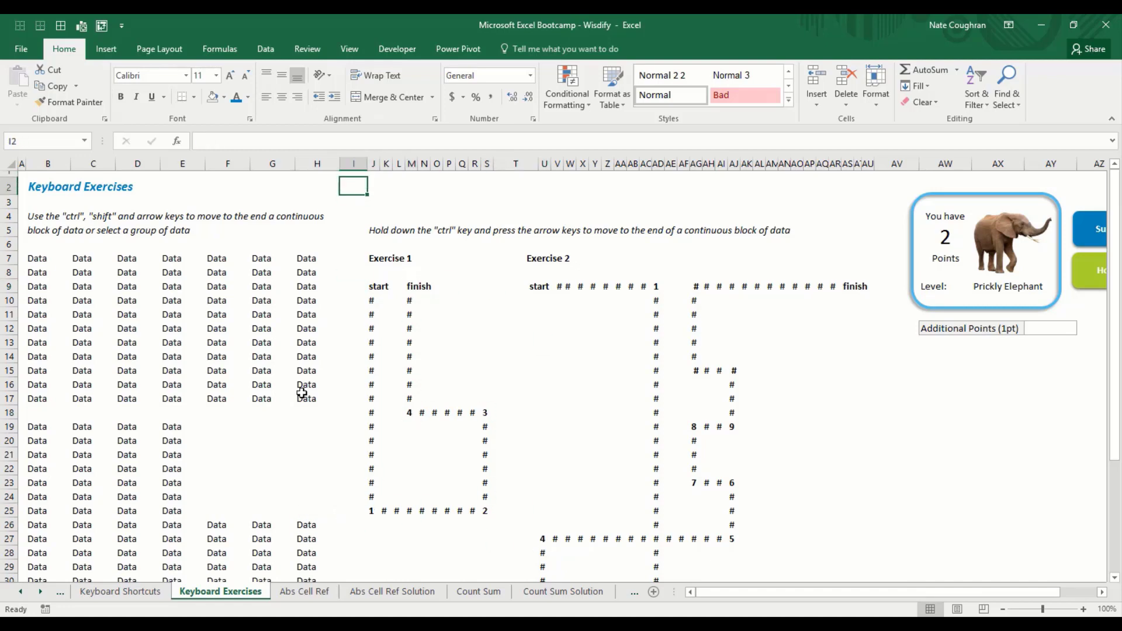
key(ctrl+Down)
key(ctrl+Up)
key(Right)
key(ctrl+Down)
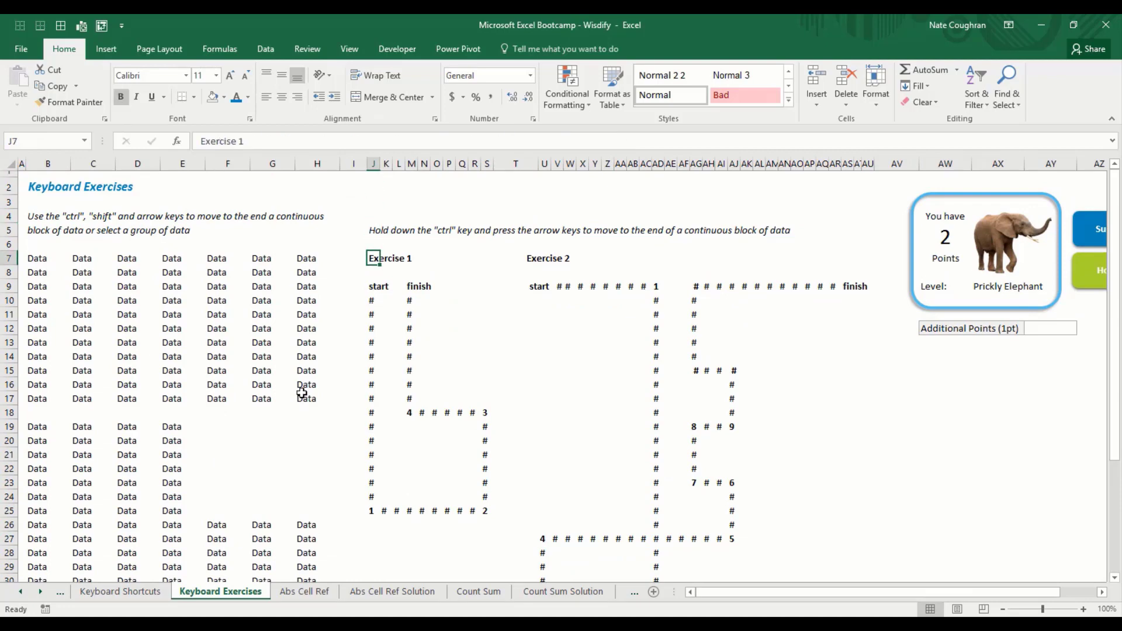
key(ctrl+Down)
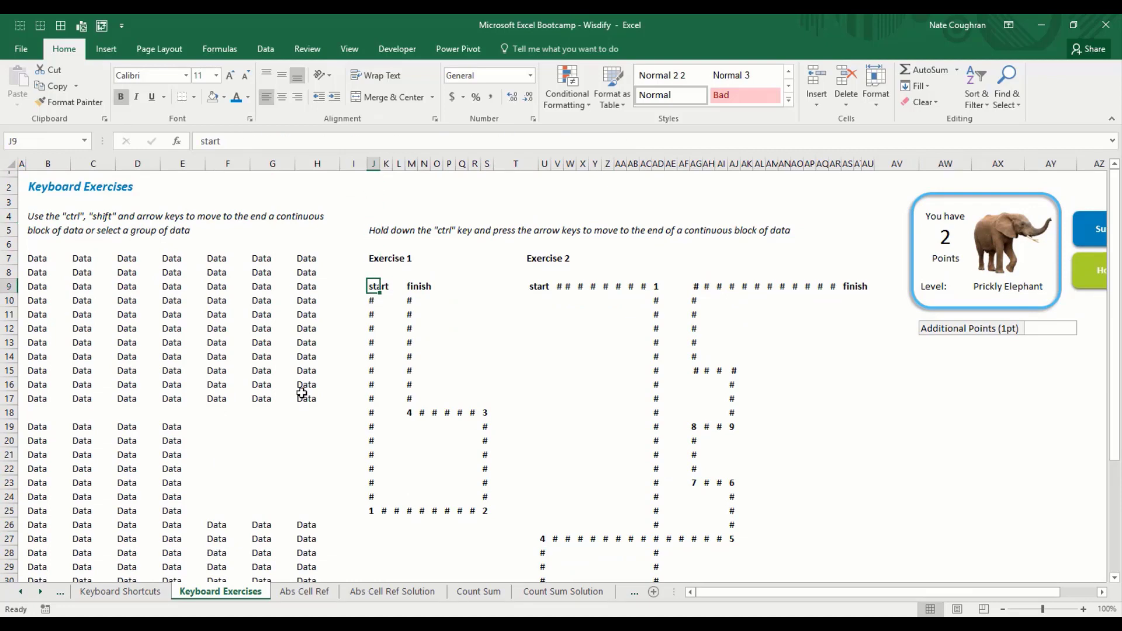
key(ctrl+Down)
key(ctrl+Right)
key(ctrl+Up)
key(ctrl+Left)
key(ctrl+Up)
key(ctrl+Down)
key(ctrl+Right)
key(ctrl+Down)
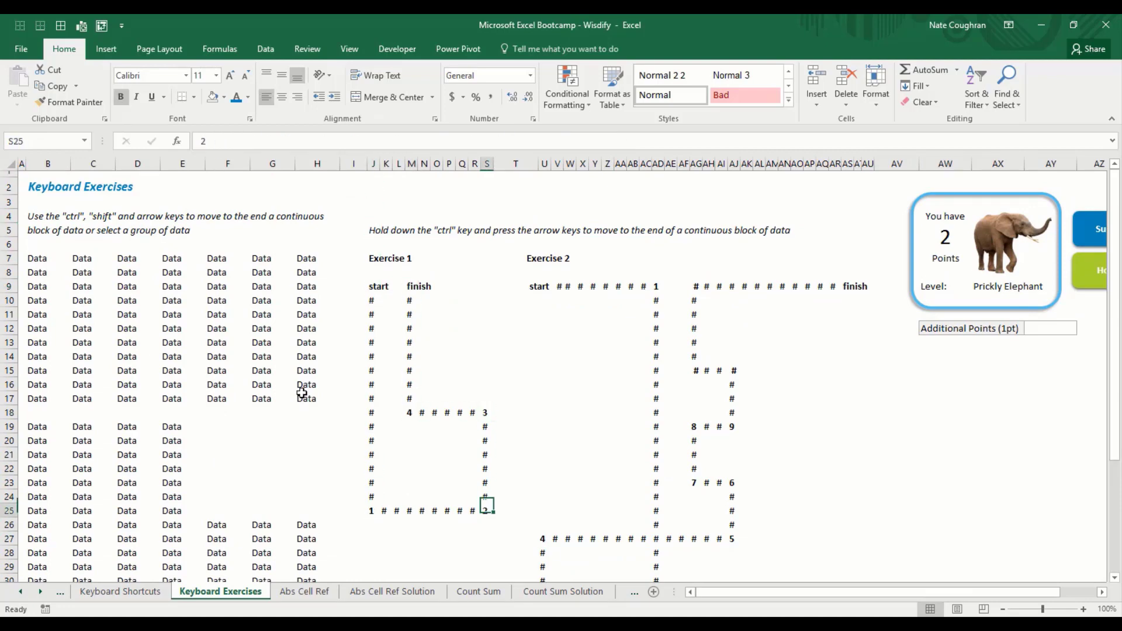
key(ctrl+Left)
key(ctrl+Up)
key(ctrl+Down)
key(ctrl+Right)
key(ctrl+Up)
key(ctrl+Left)
key(ctrl+Up)
key(ctrl+Down)
key(ctrl+Right)
key(ctrl+Down)
key(ctrl+Left)
key(ctrl+Up)
key(ctrl+Down)
key(ctrl+Right)
key(ctrl+Up)
key(ctrl+Left)
key(ctrl+Up)
key(ctrl+Down)
key(ctrl+Right)
key(ctrl+Down)
key(ctrl+Left)
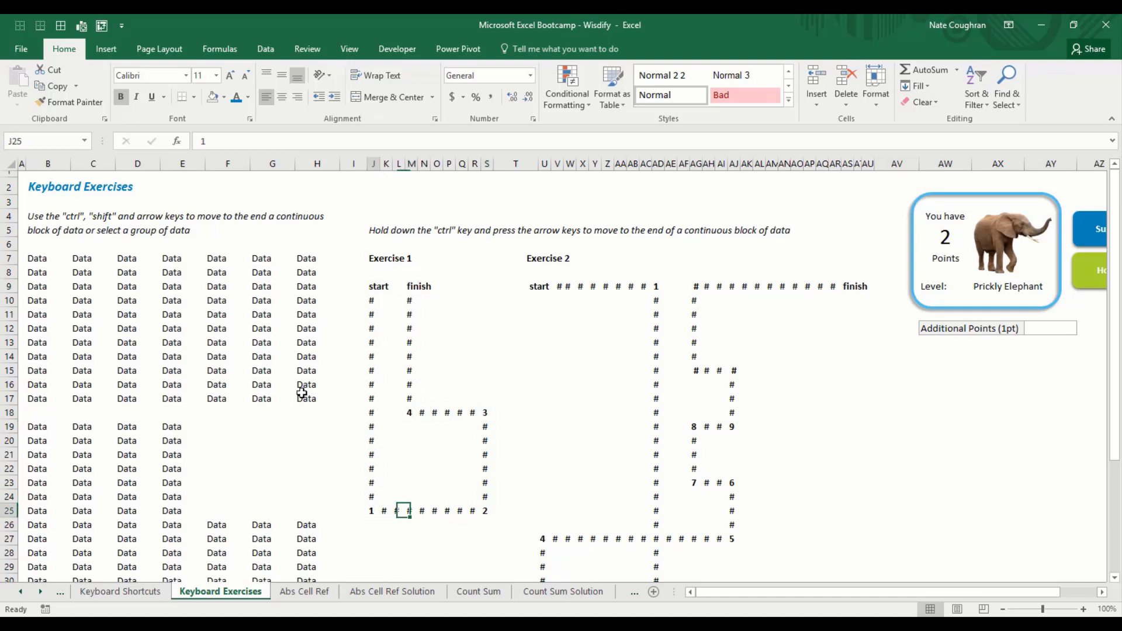
key(ctrl+Up)
key(ctrl+Down)
key(ctrl+Right)
key(ctrl+Up)
key(ctrl+Left)
key(ctrl+Up)
key(ctrl+Down)
key(ctrl+Right)
key(ctrl+Down)
key(ctrl+Left)
key(ctrl+Up)
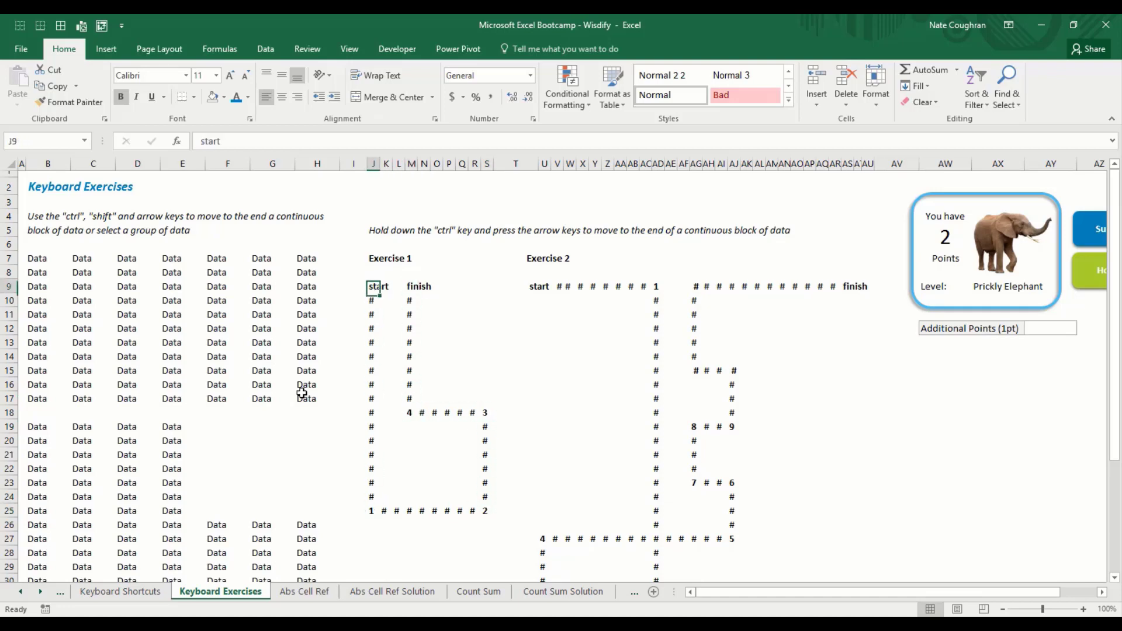
key(ctrl+Right)
key(ctrl+Right)
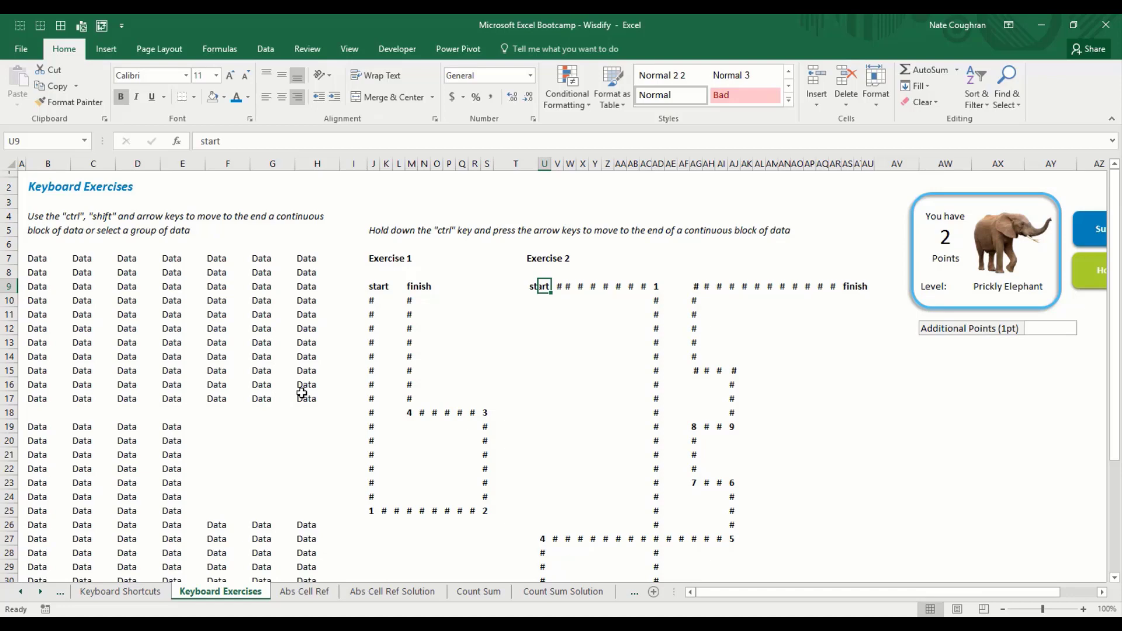
key(ctrl+Right)
key(ctrl+Down)
key(ctrl+Left)
key(ctrl+Up)
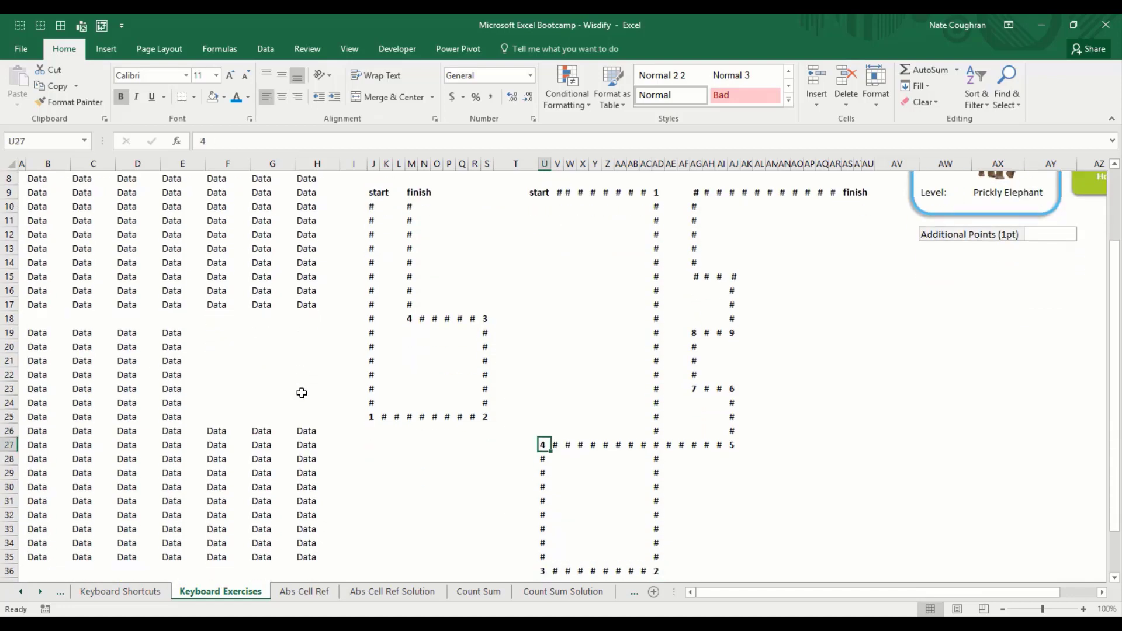
key(ctrl+Right)
key(ctrl+Up)
key(ctrl+Up)
key(ctrl+Left)
key(ctrl+Up)
key(ctrl+Up)
key(ctrl+Right)
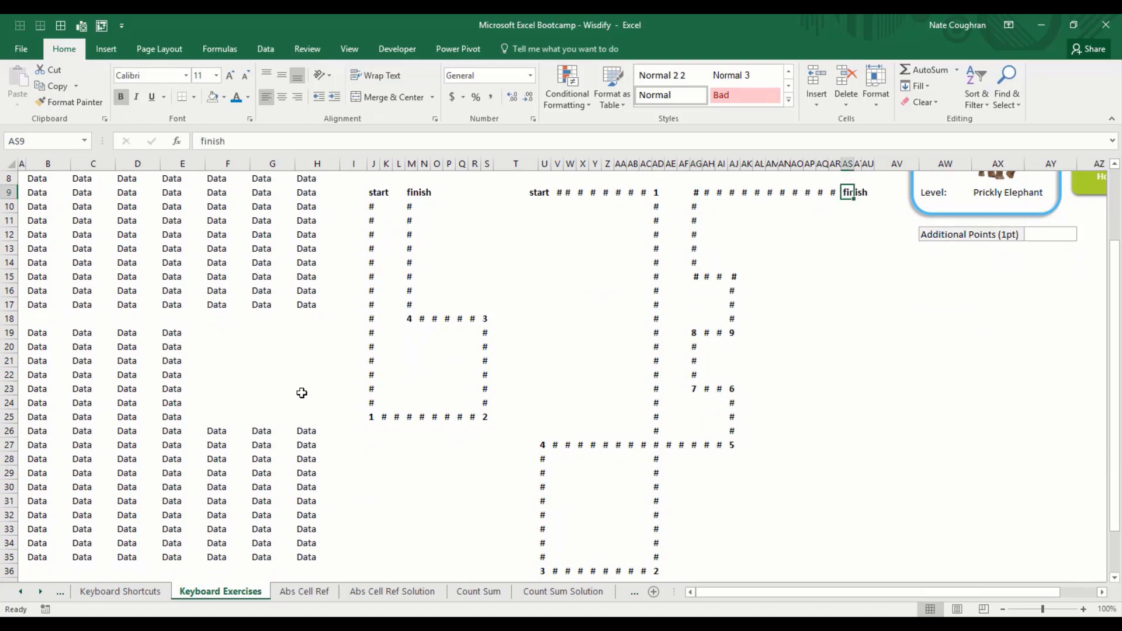
key(ctrl+Left)
key(ctrl+Down)
key(ctrl+Down)
key(ctrl+Right)
key(ctrl+Down)
key(ctrl+Down)
key(ctrl+Left)
key(ctrl+Down)
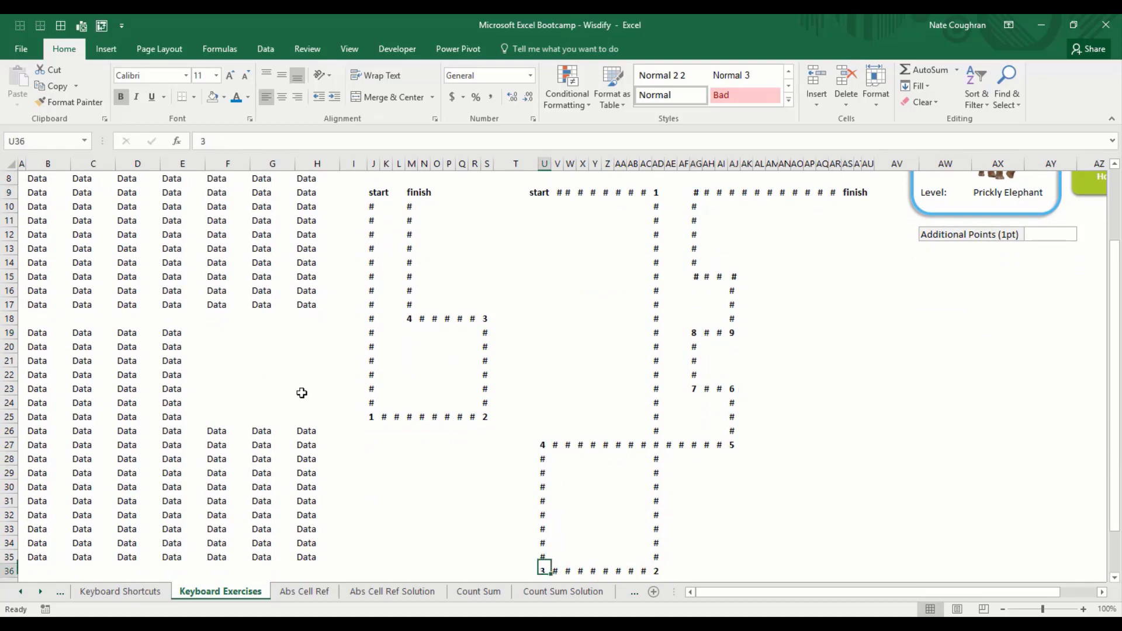
key(ctrl+Right)
key(ctrl+Up)
key(ctrl+Left)
key(ctrl+Down)
key(ctrl+Down)
key(ctrl+Up)
key(ctrl+Right)
key(ctrl+Up)
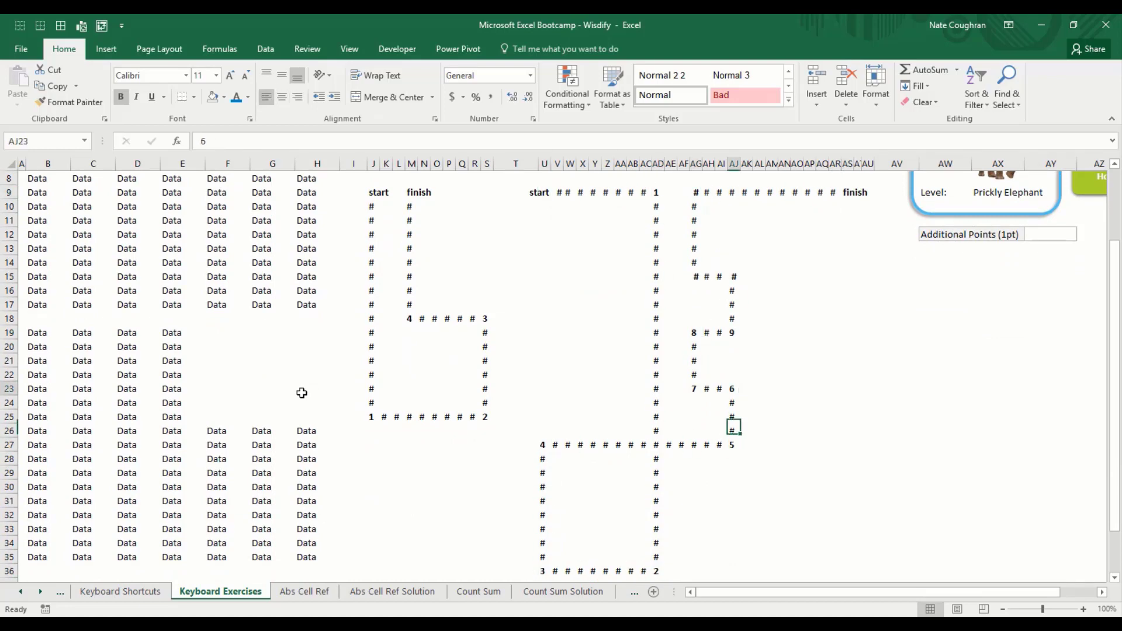
key(ctrl+Left)
key(ctrl+Up)
key(ctrl+Right)
key(ctrl+Up)
key(ctrl+Up)
key(ctrl+Right)
key(ctrl+Left)
key(ctrl+Up)
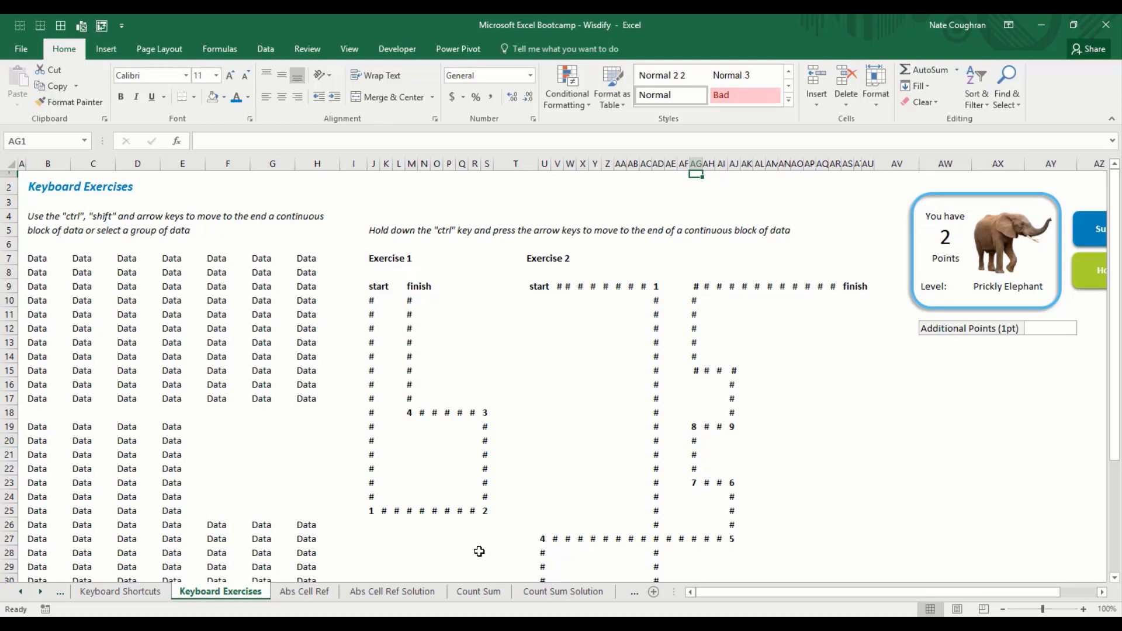
Step: Move from the Exercise 2 start to Additional Points (1pt), enter 1, and dismiss the level-up message
click(544, 285)
key(ctrl+Right)
key(ctrl+Right)
key(ctrl+Right)
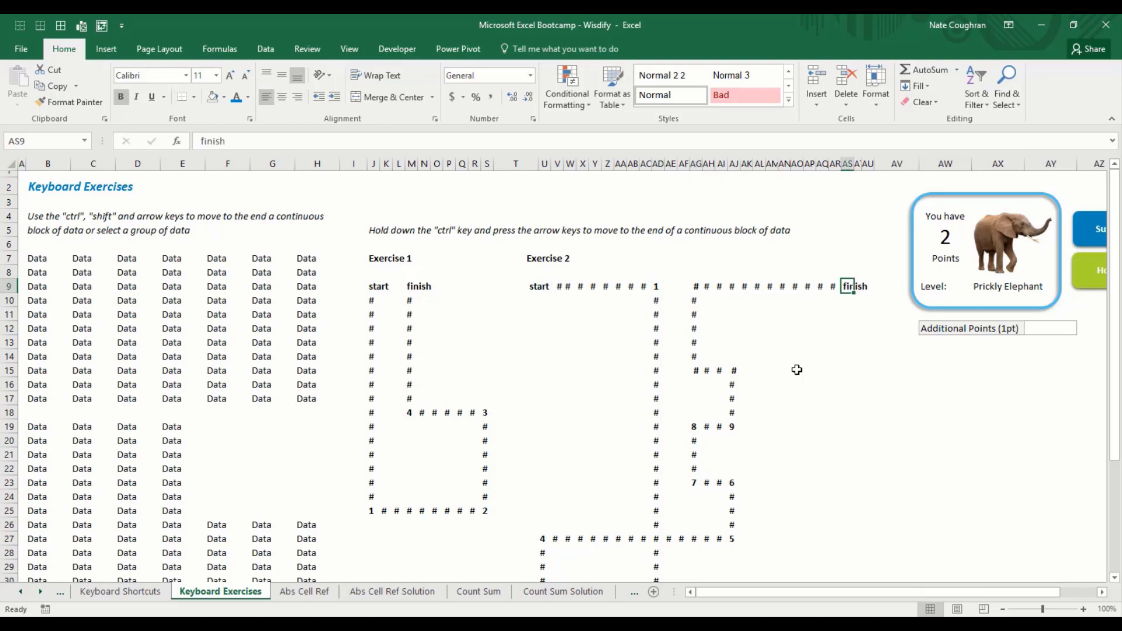
key(Right)
key(Right)
key(Right)
key(Right)
key(Right)
key(Right)
key(Right)
key(Down)
key(Down)
key(Left)
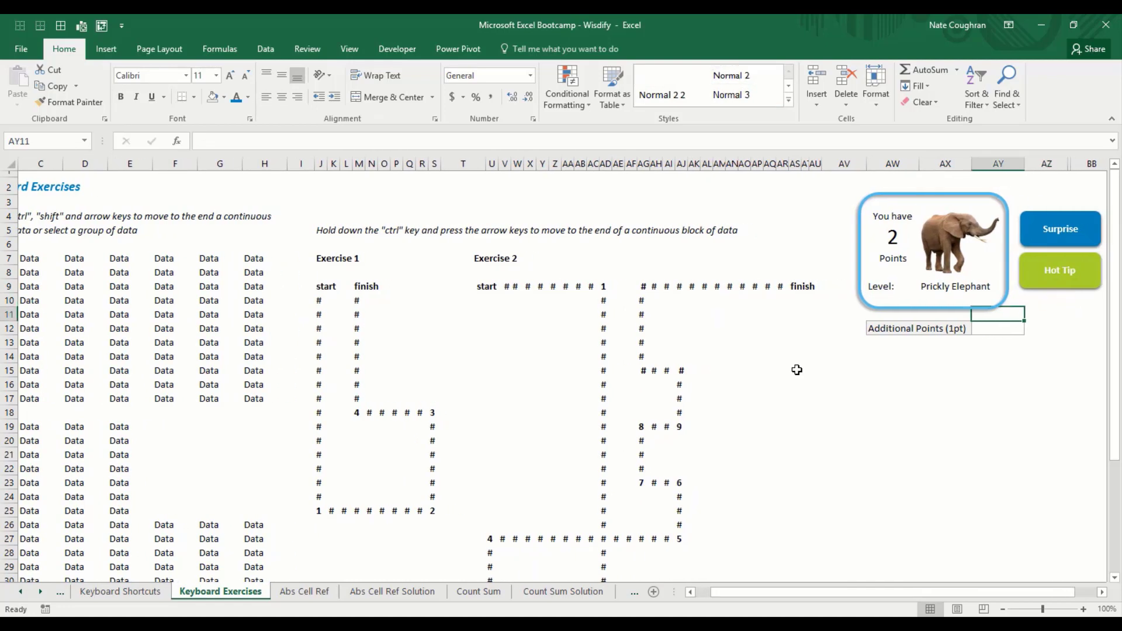
key(Down)
text(1)
key(Return)
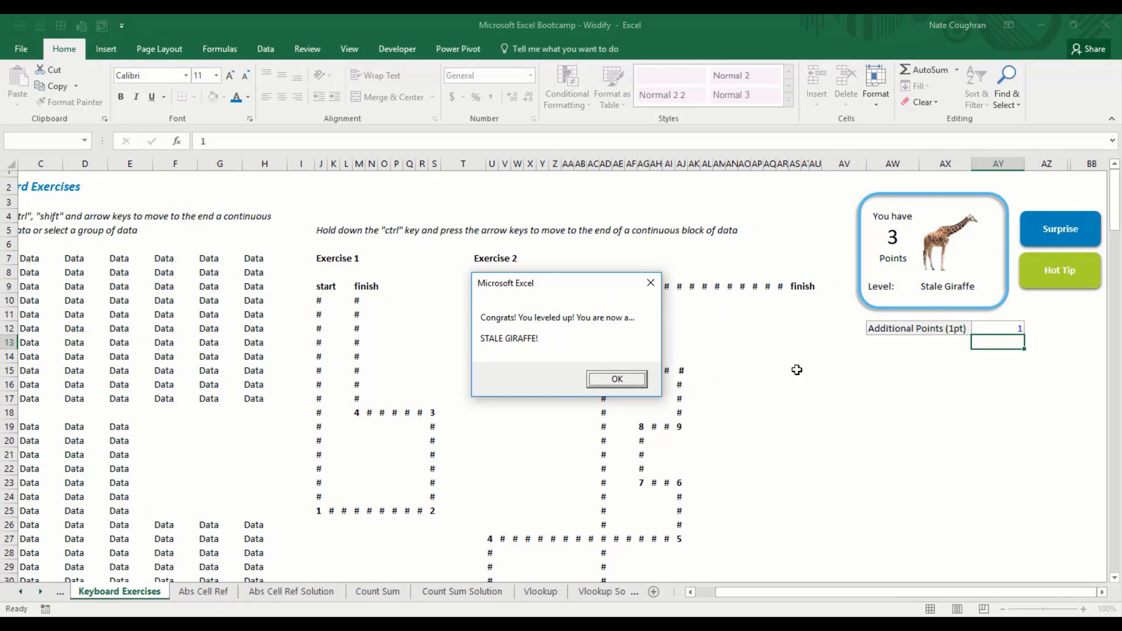
key(Return)
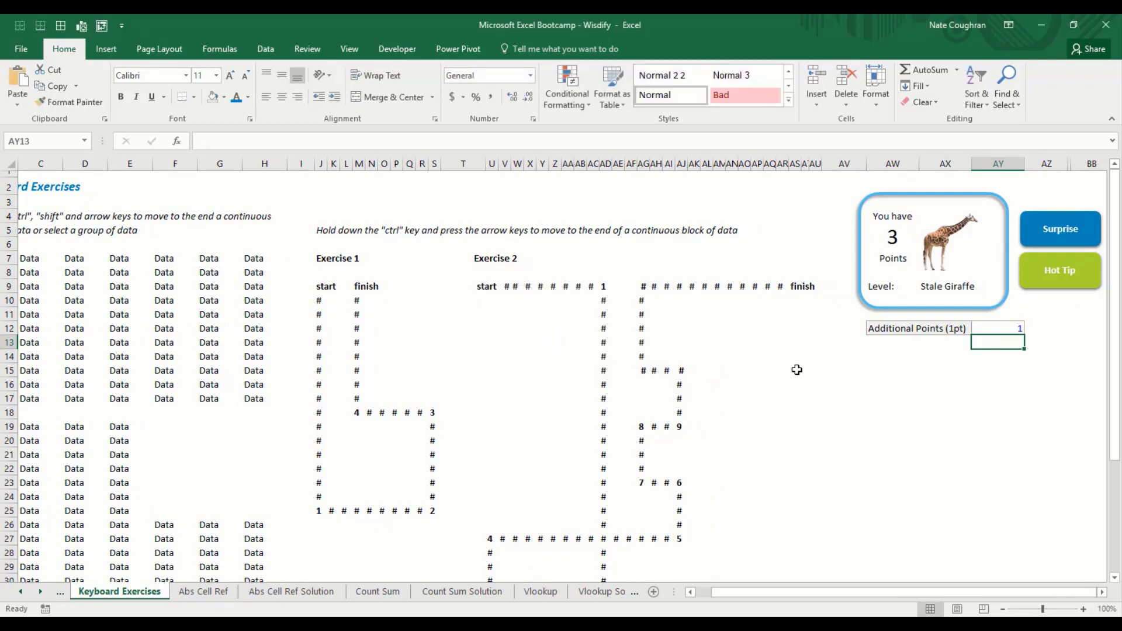